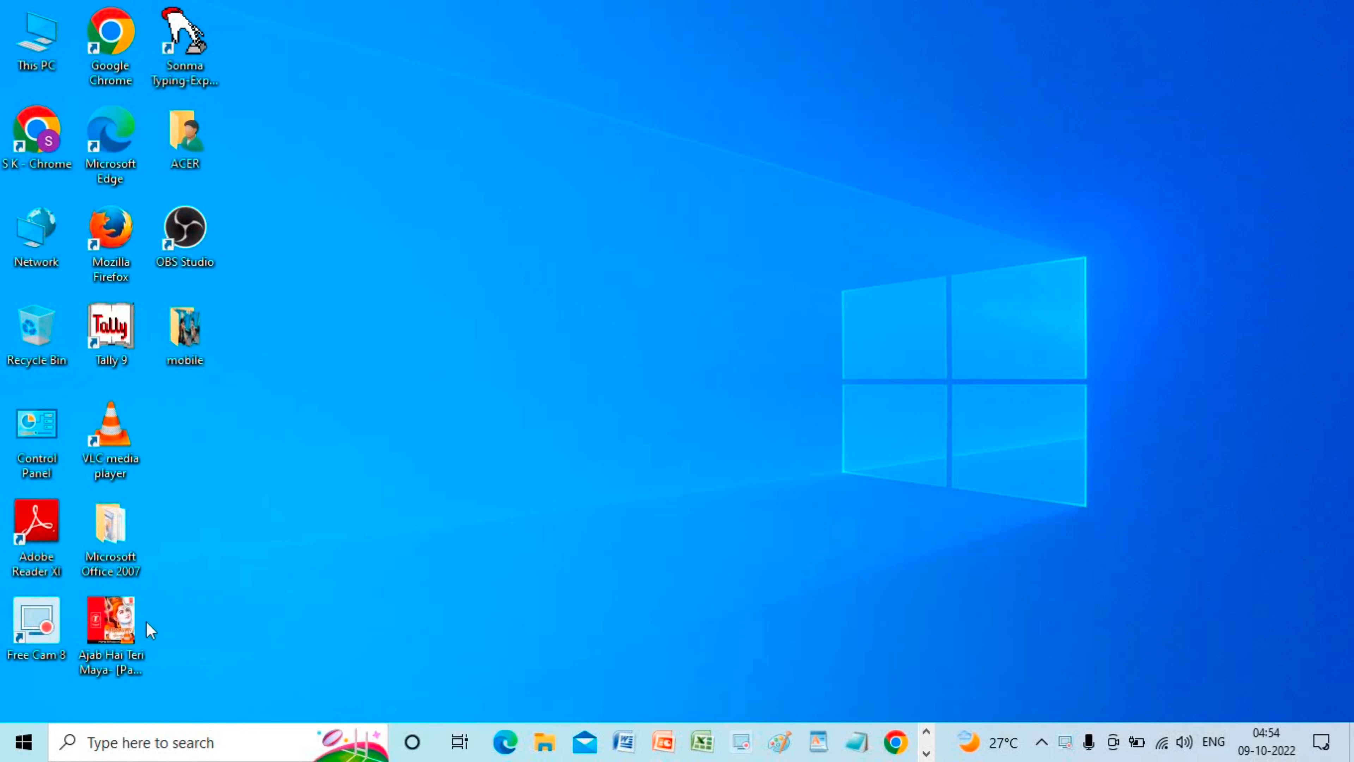
Step: Launch Adobe Photoshop 7.0
click(3, 753)
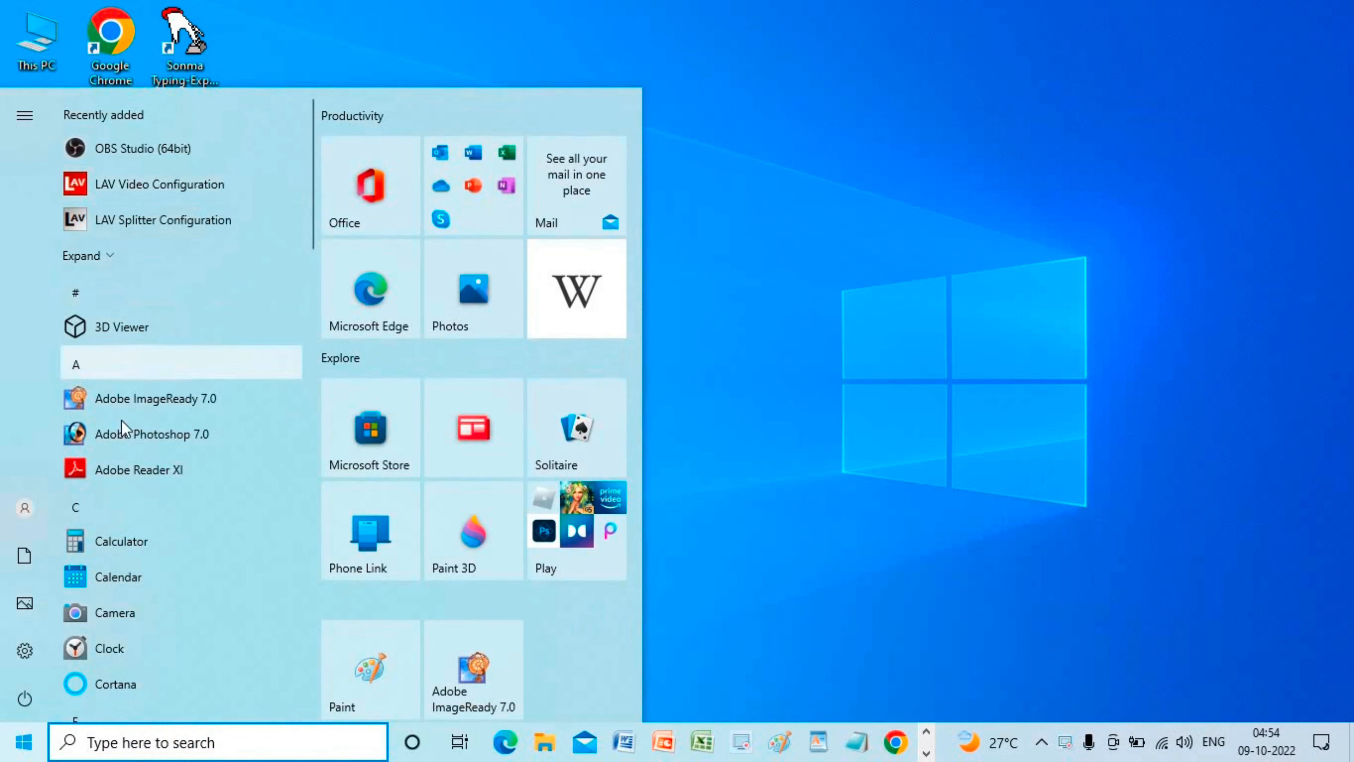
click(109, 449)
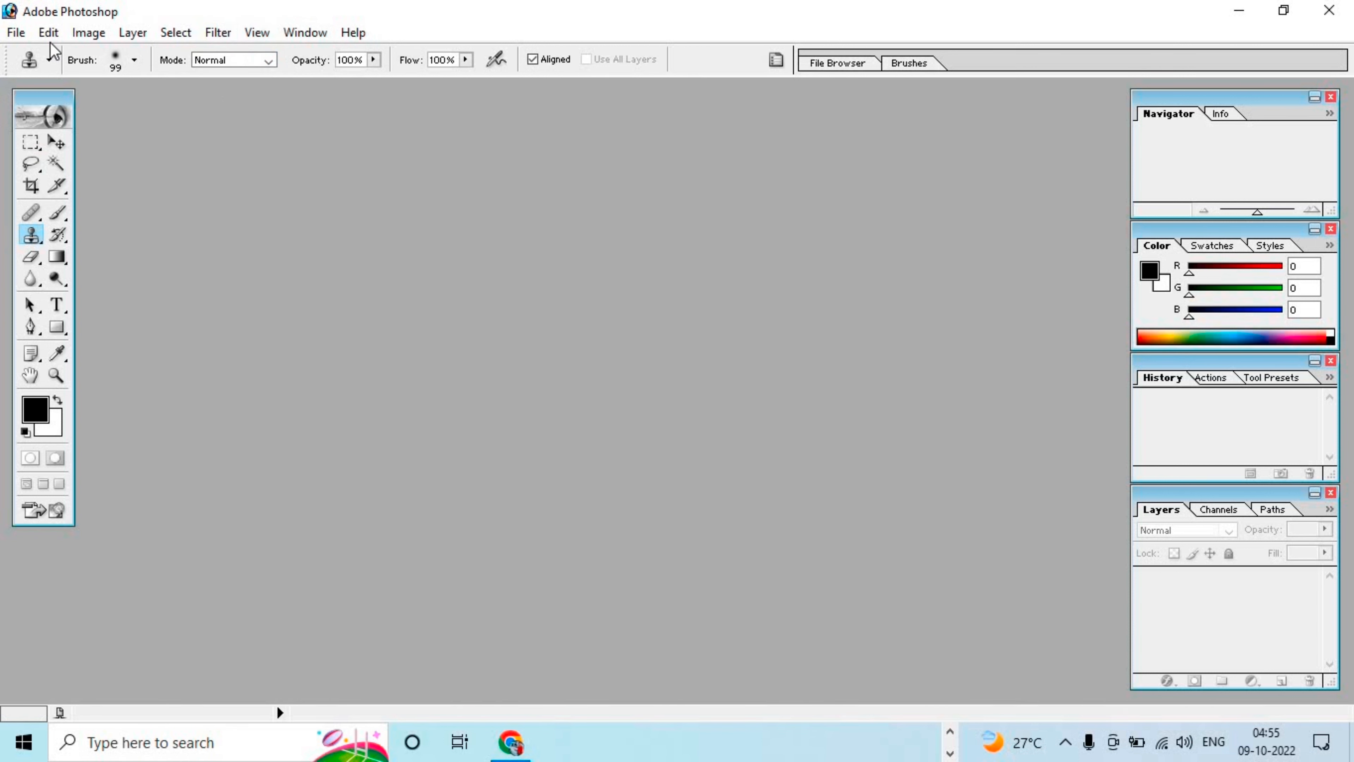
click(15, 35)
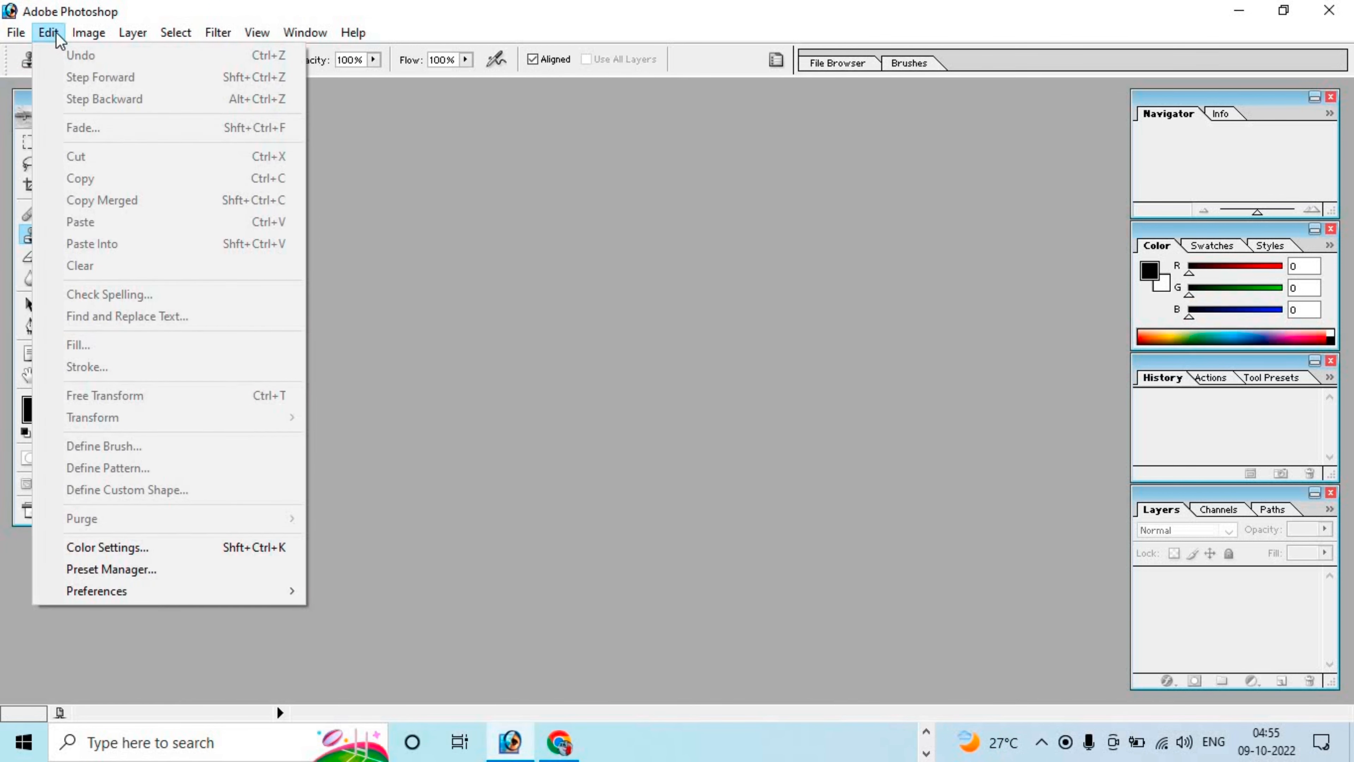
mouse_move(116, 39)
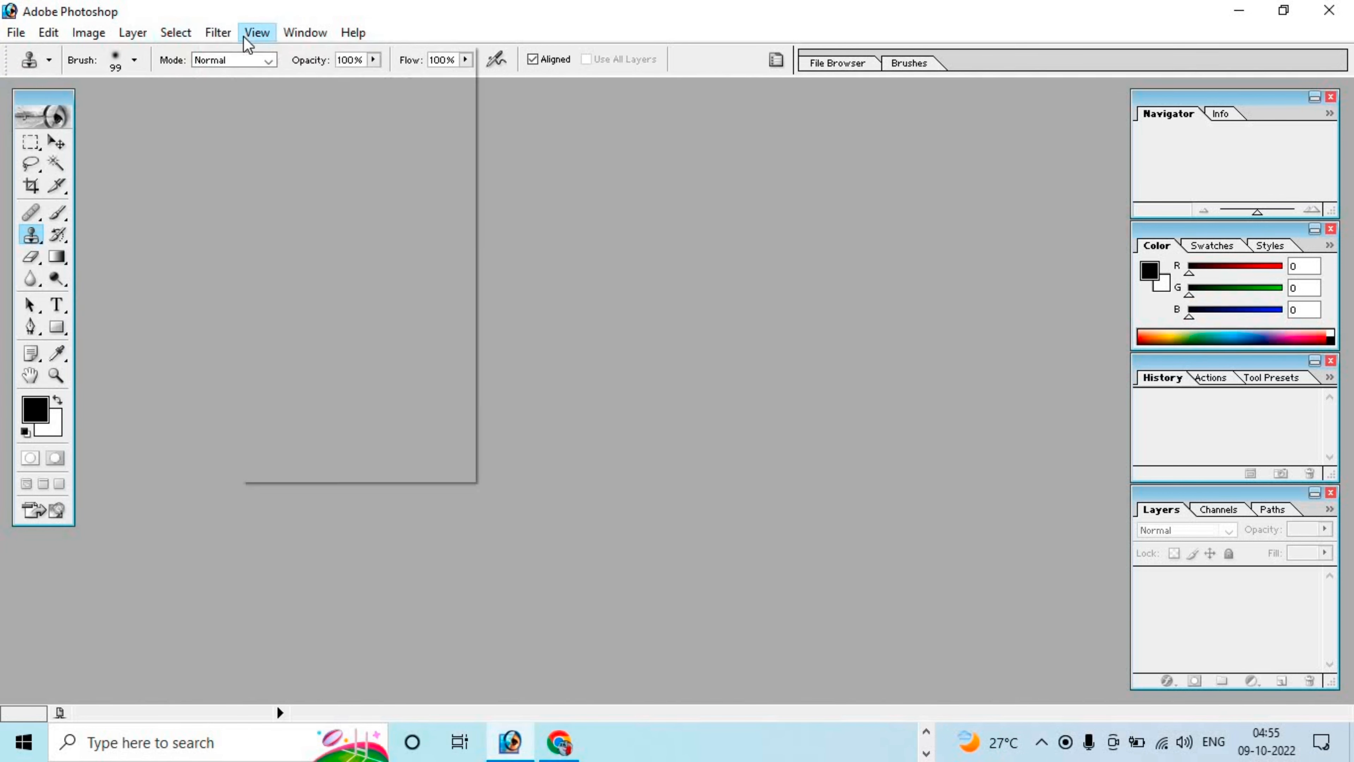
mouse_move(247, 40)
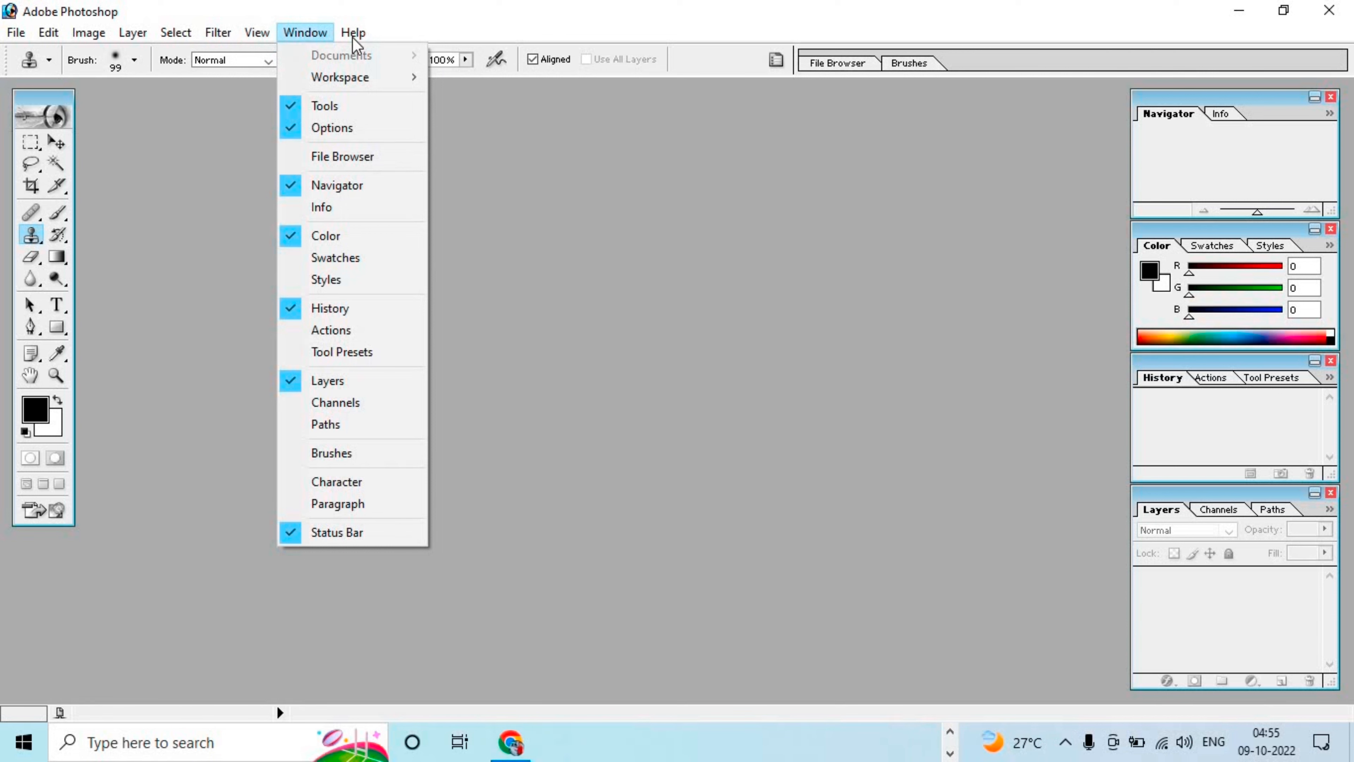
mouse_move(353, 37)
mouse_move(22, 47)
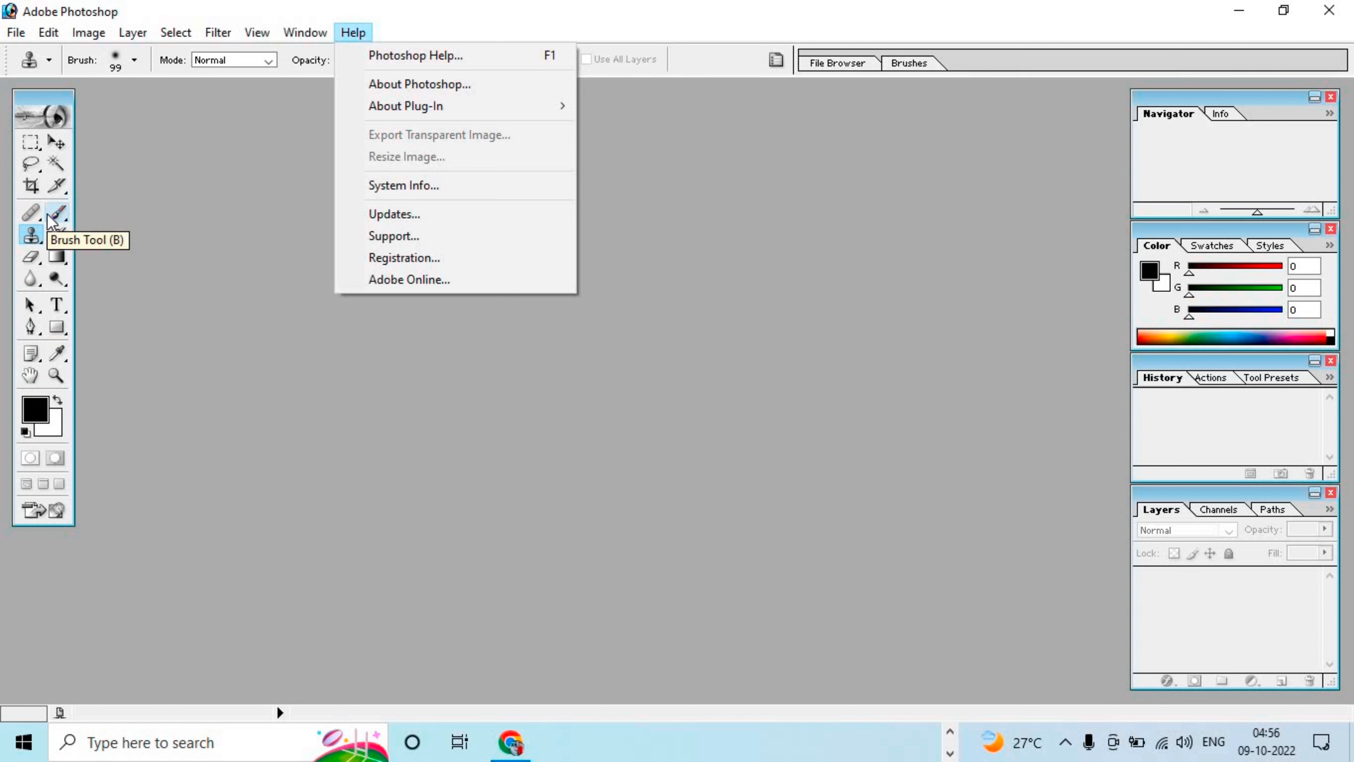
click(975, 191)
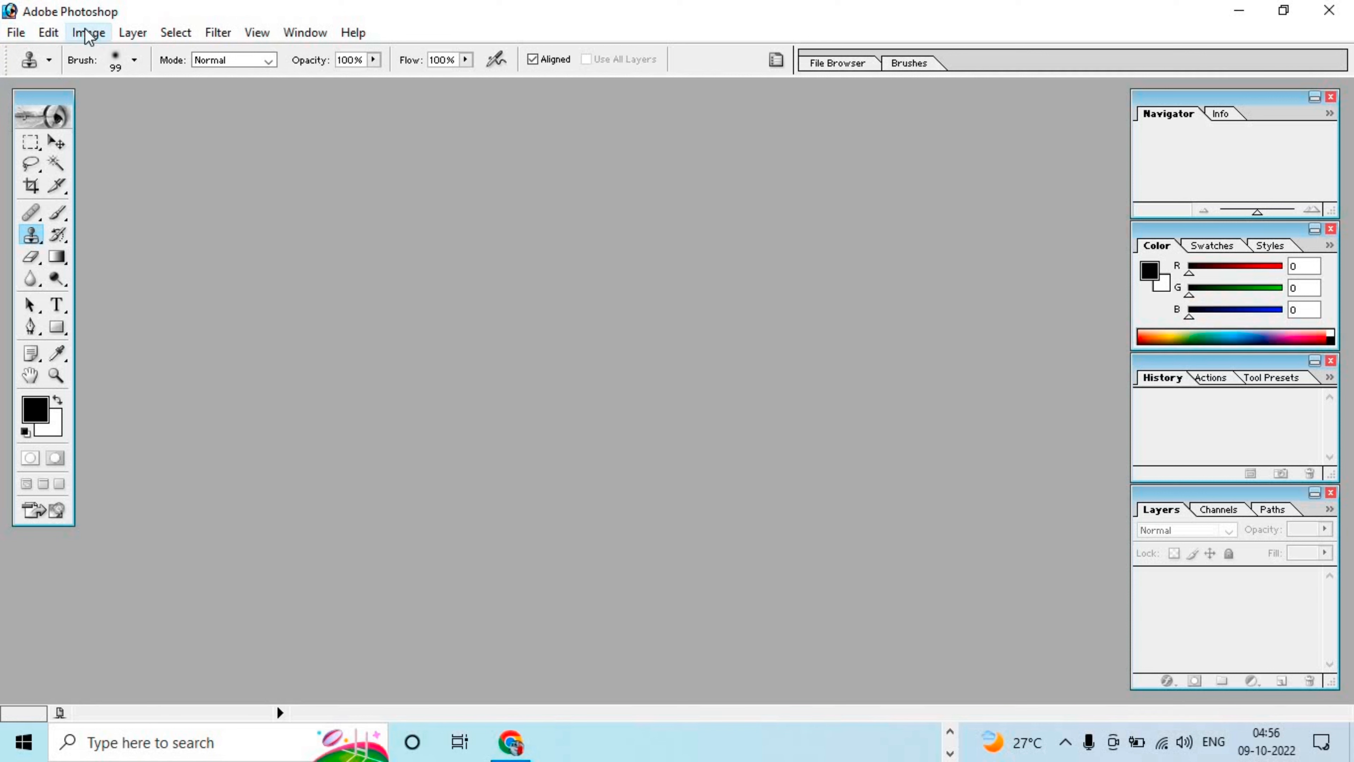
Step: Start a new document with the 768 x 576 Std. PAL preset size, keeping the width in pixels
click(16, 32)
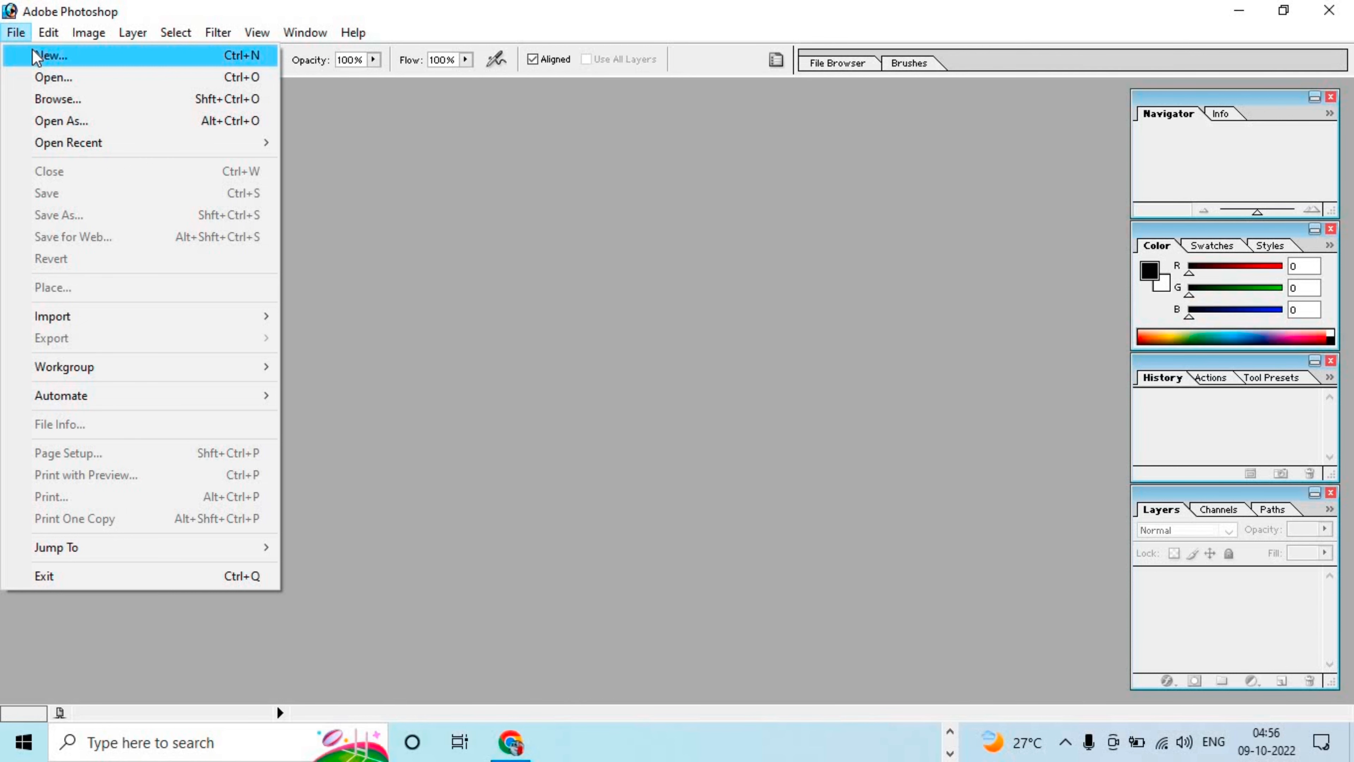
click(35, 56)
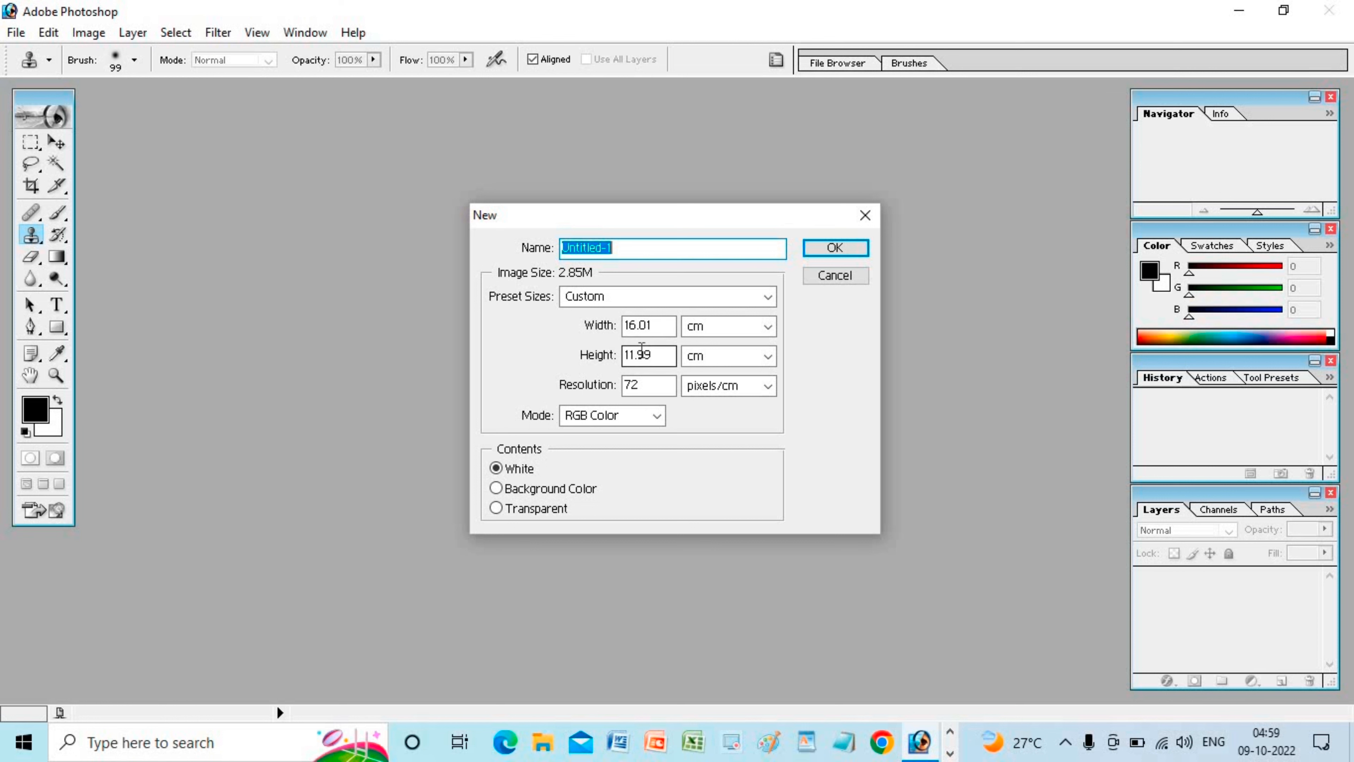
click(650, 298)
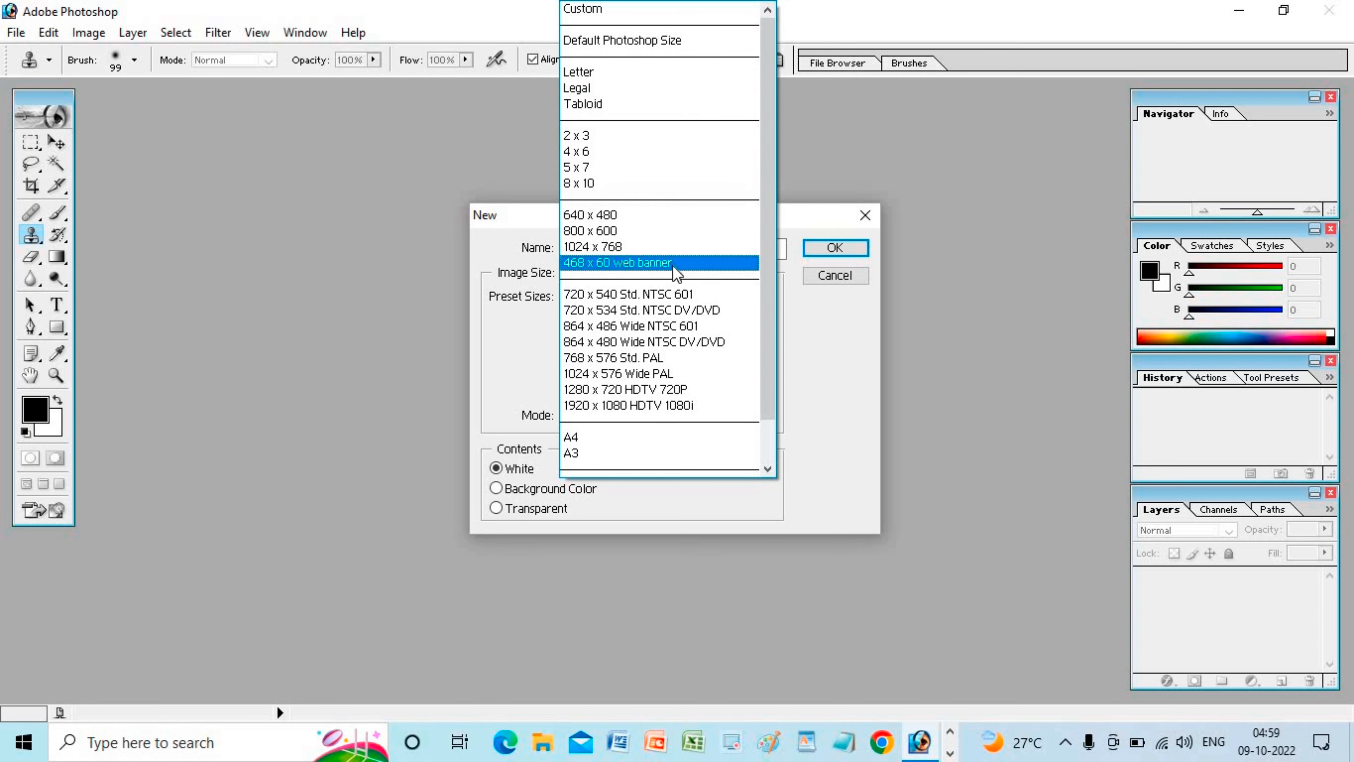
scroll(663, 336, down, 1)
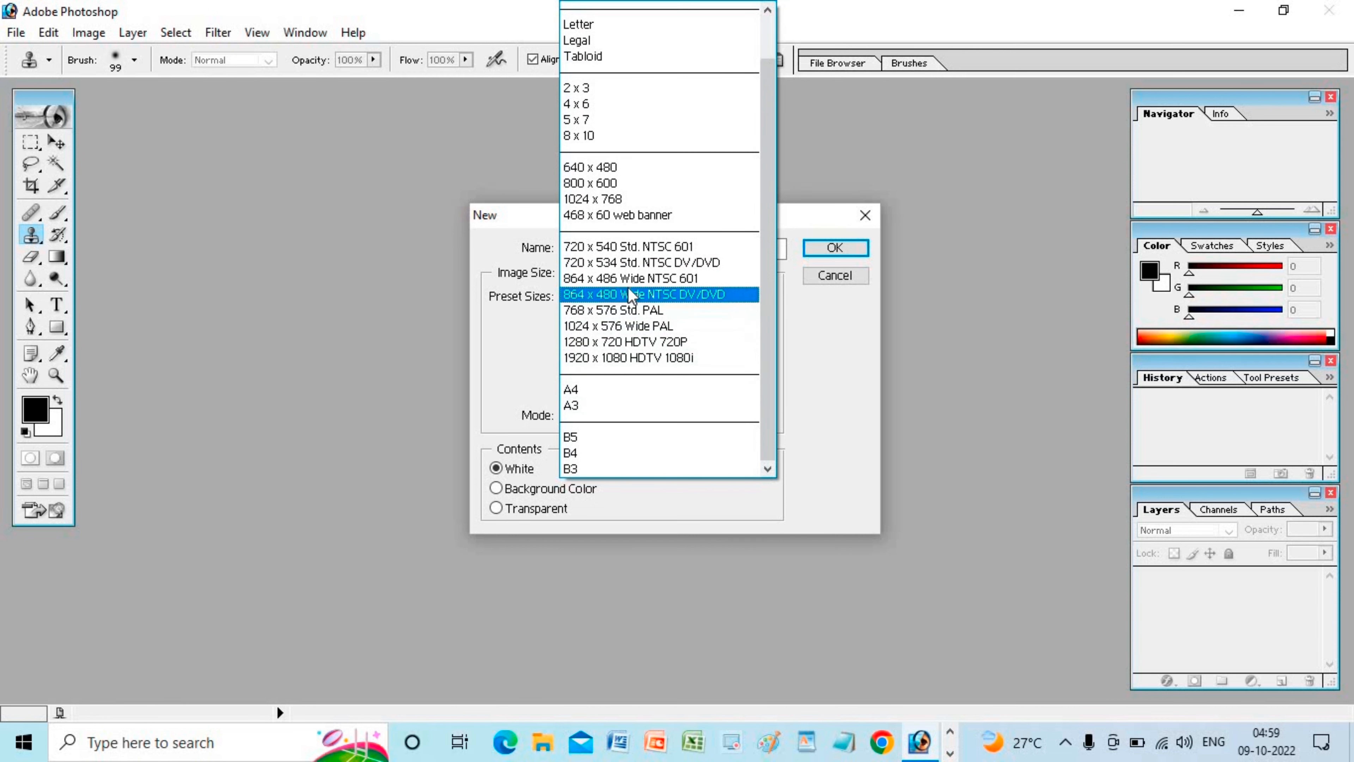
scroll(629, 250, up, 1)
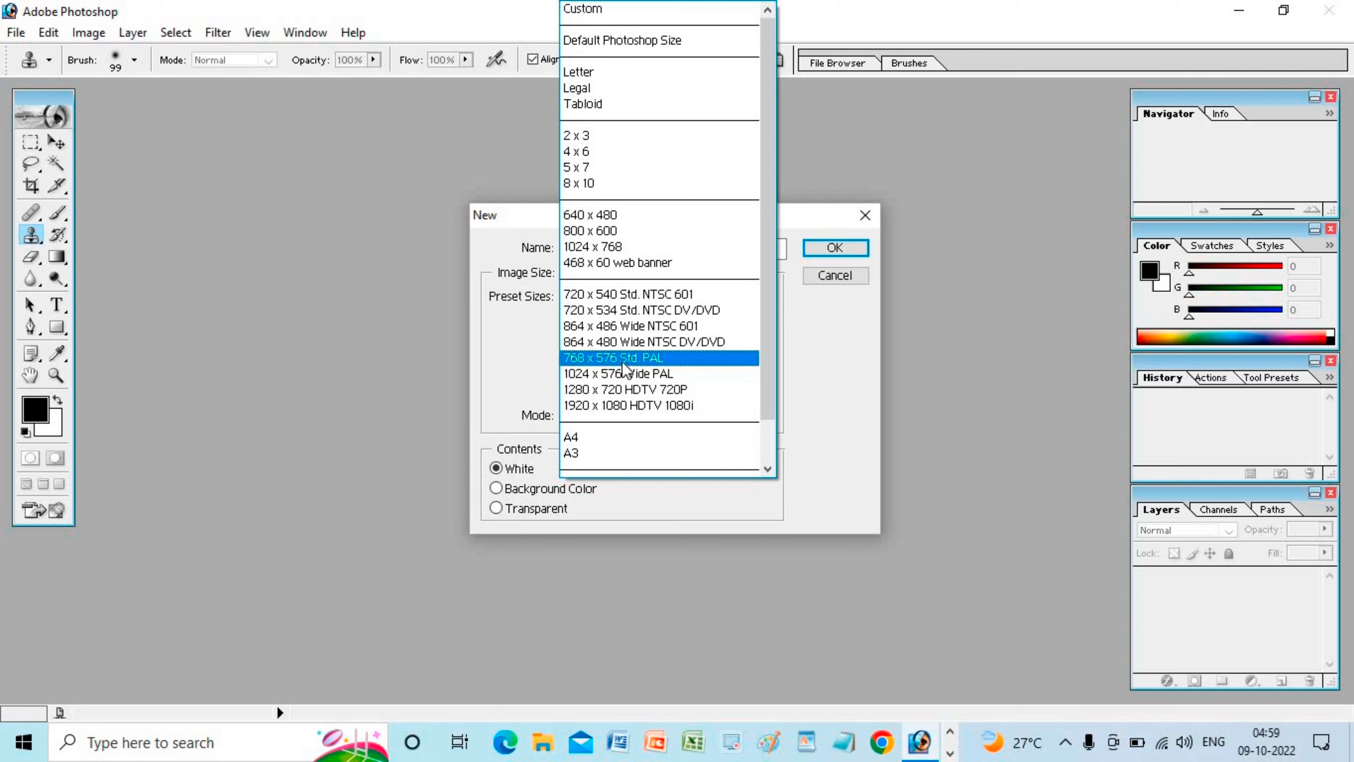
click(622, 362)
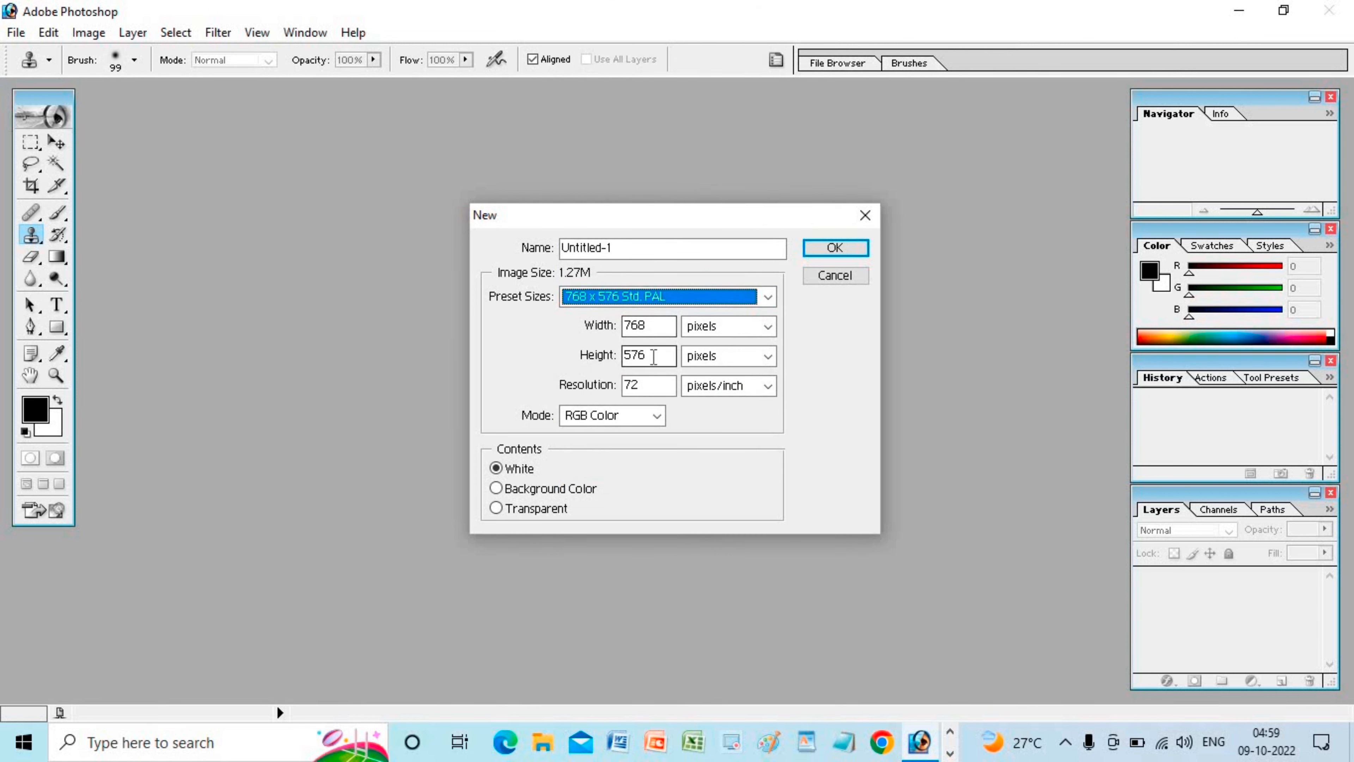
click(742, 326)
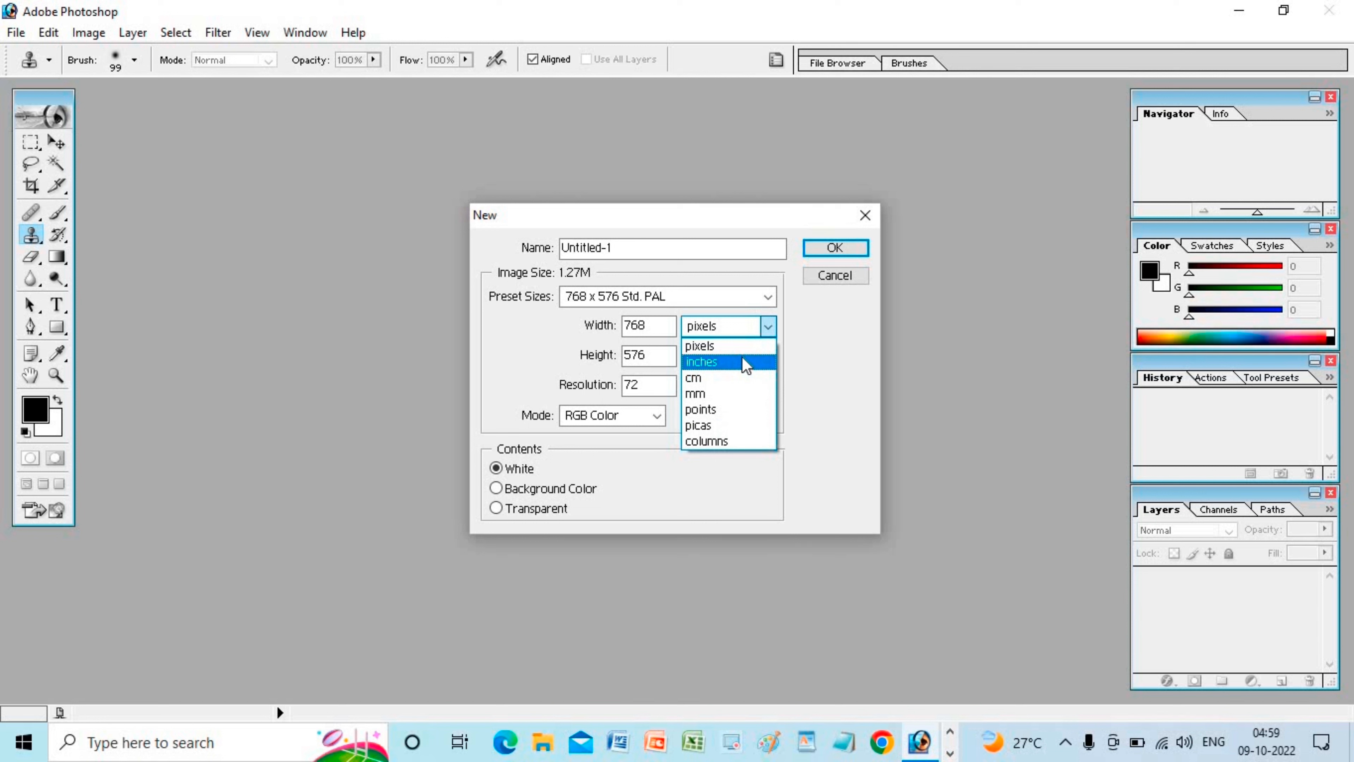
click(812, 348)
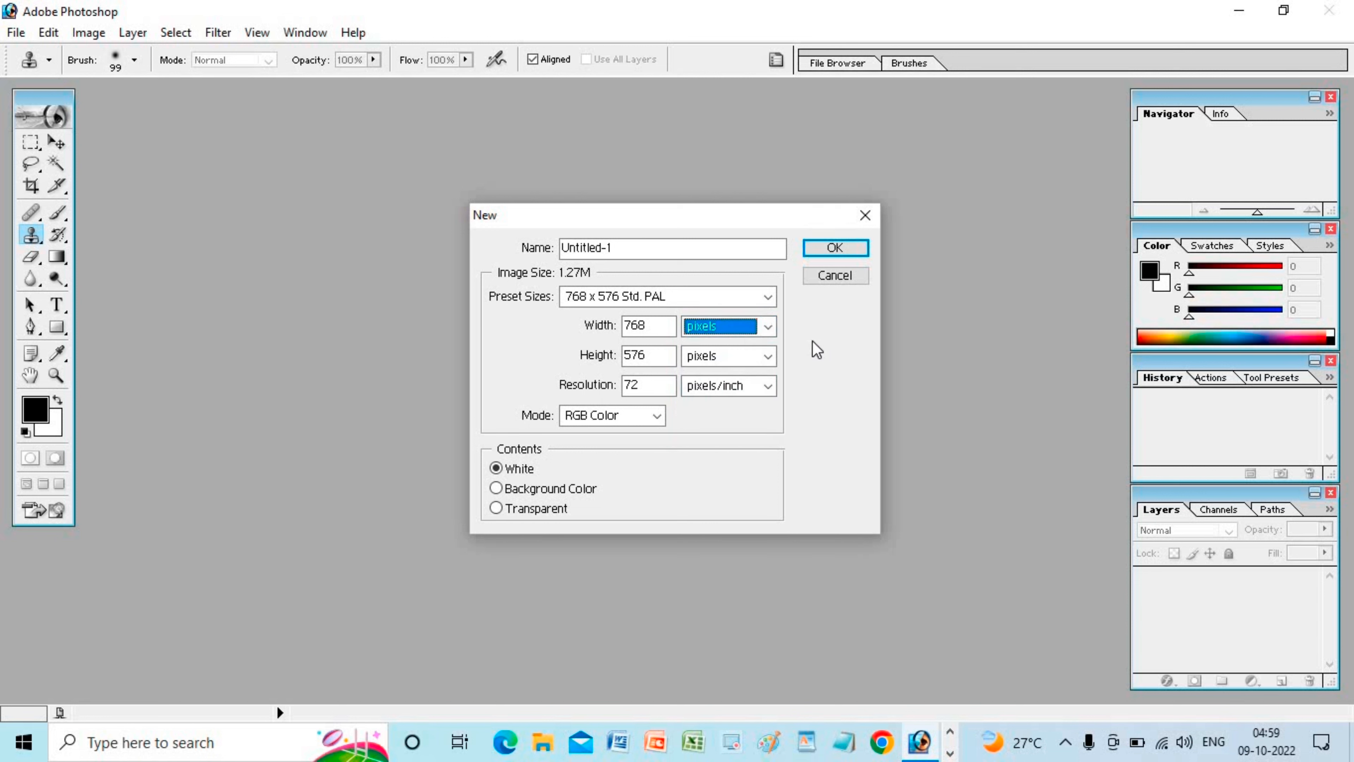
Step: Set the new document's resolution to 50 pixels/inch and its mode to RGB Color
click(659, 379)
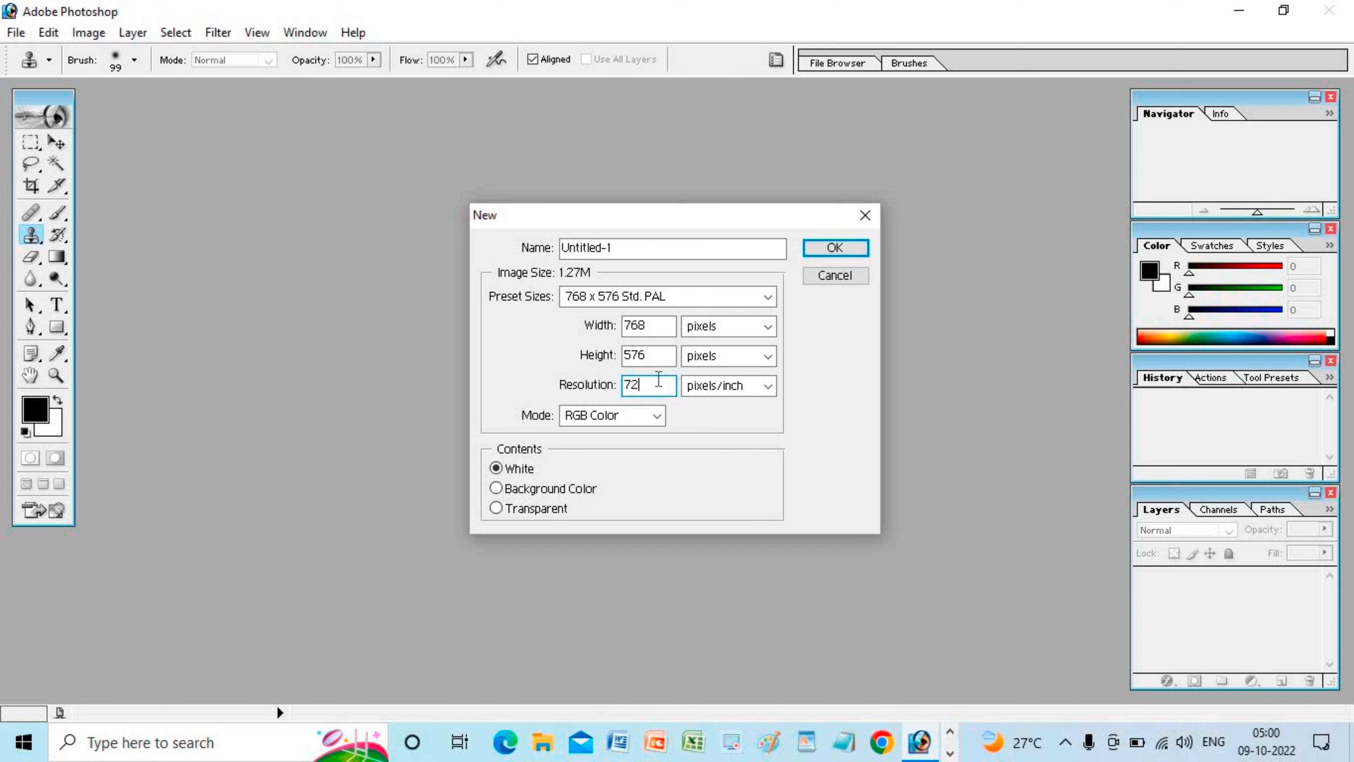
key(BackSpace)
key(BackSpace)
text(50)
click(568, 420)
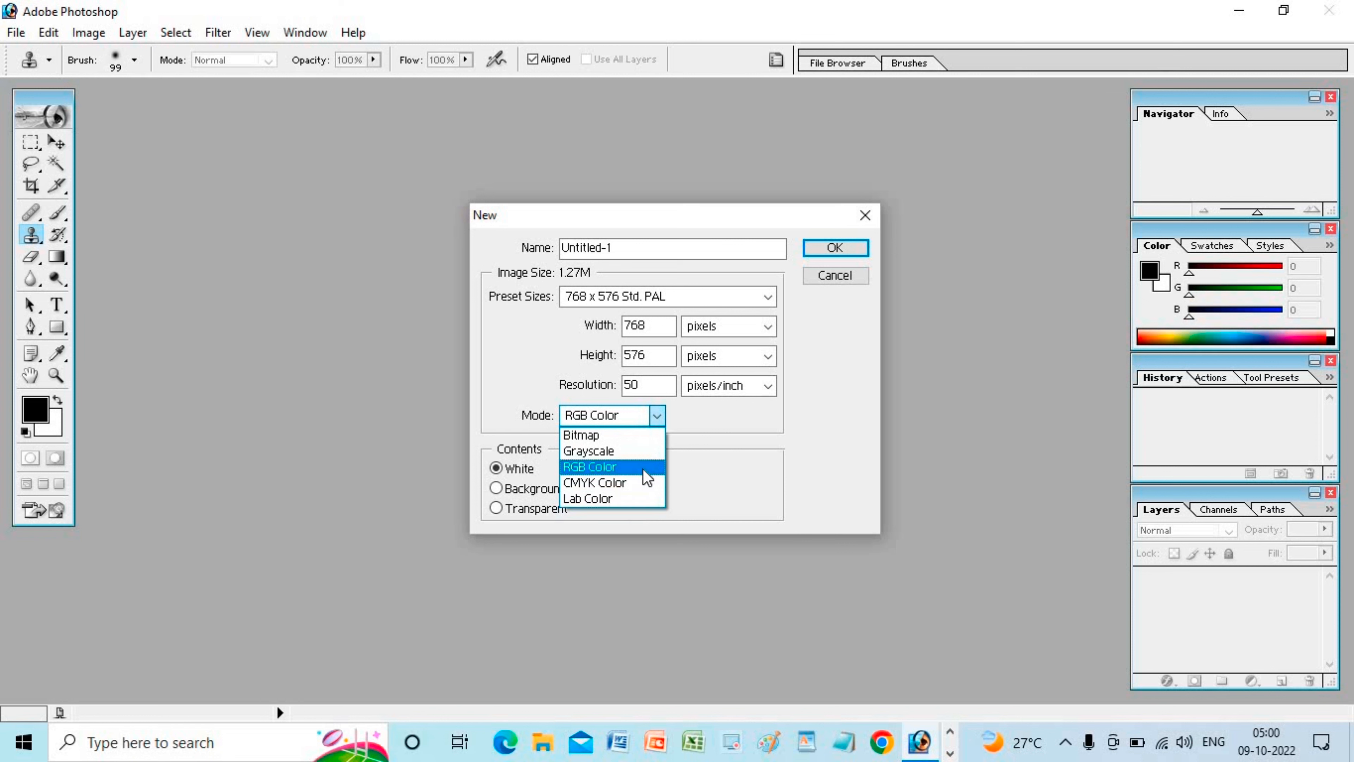
click(609, 470)
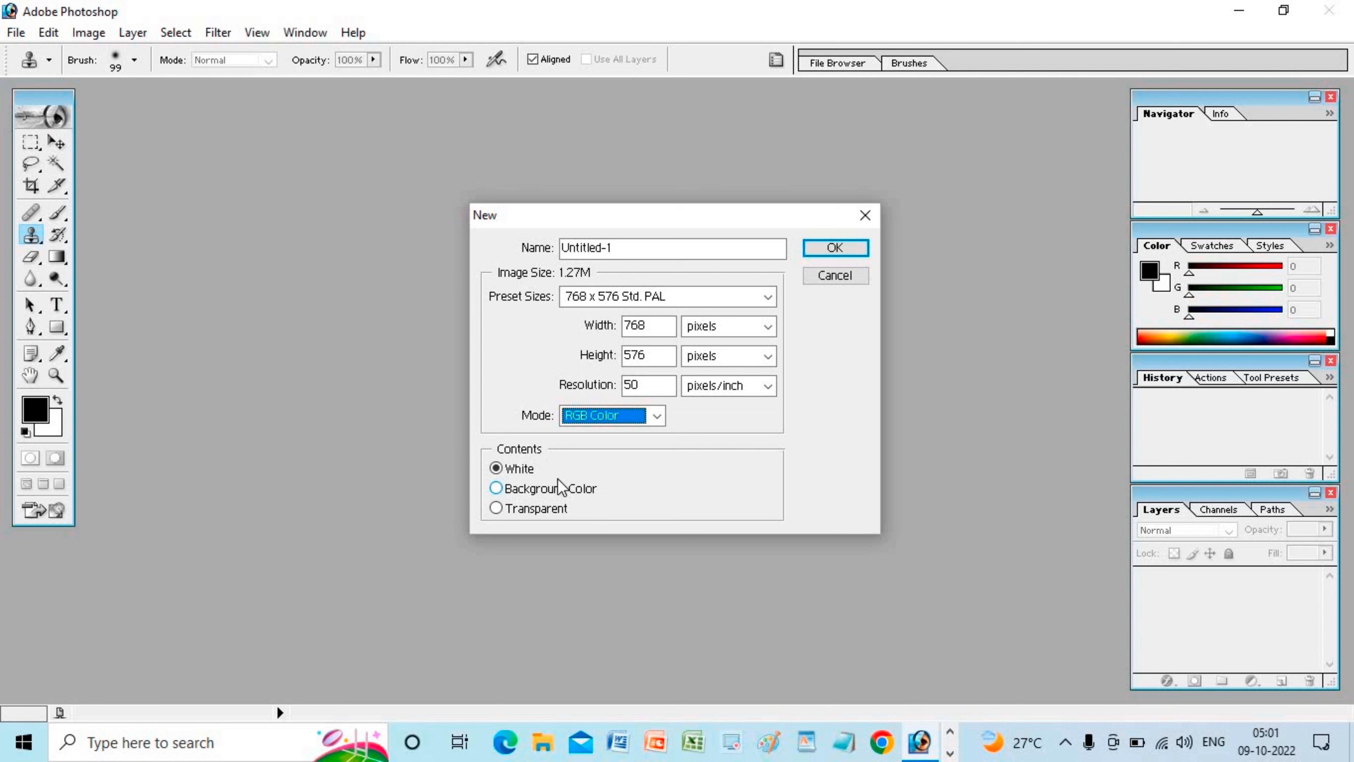
Step: Choose Background Color as the new document's contents and create the document
click(541, 491)
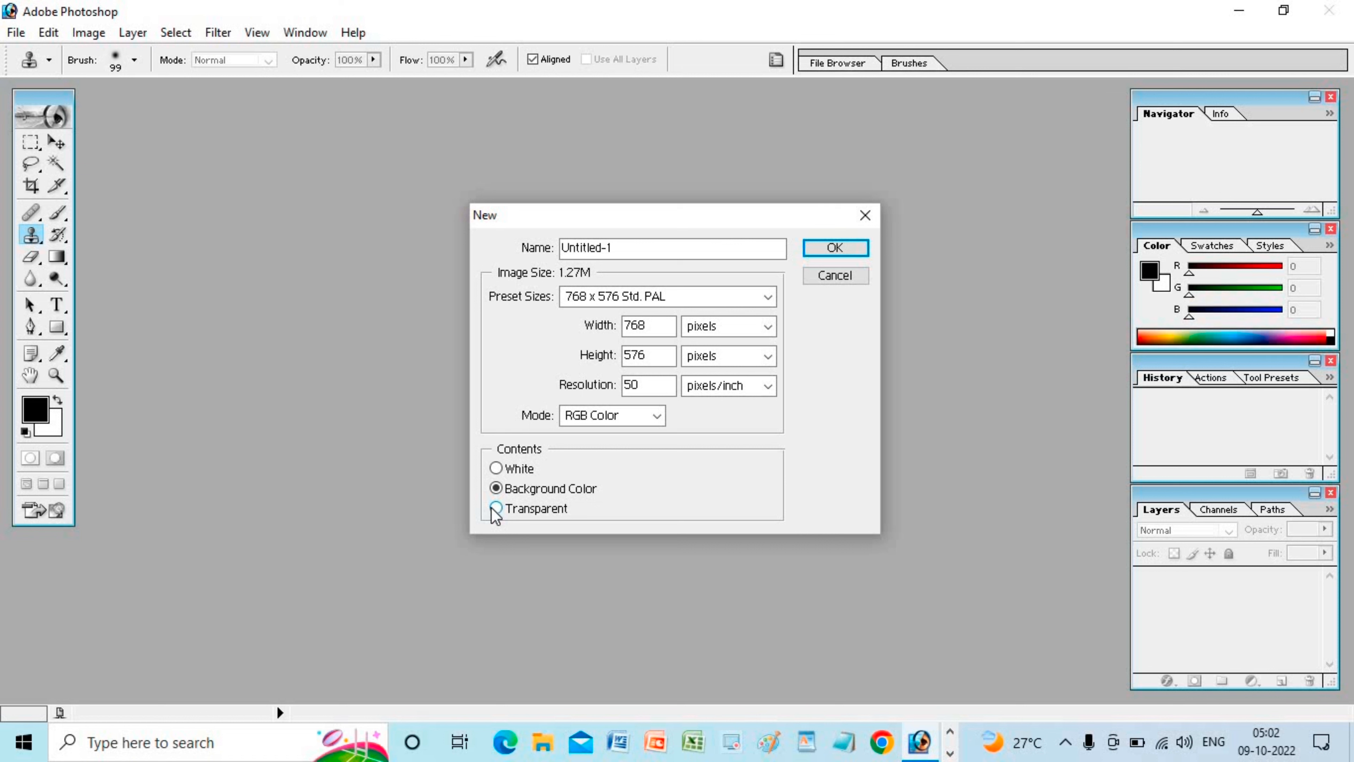
click(495, 509)
click(502, 492)
click(819, 251)
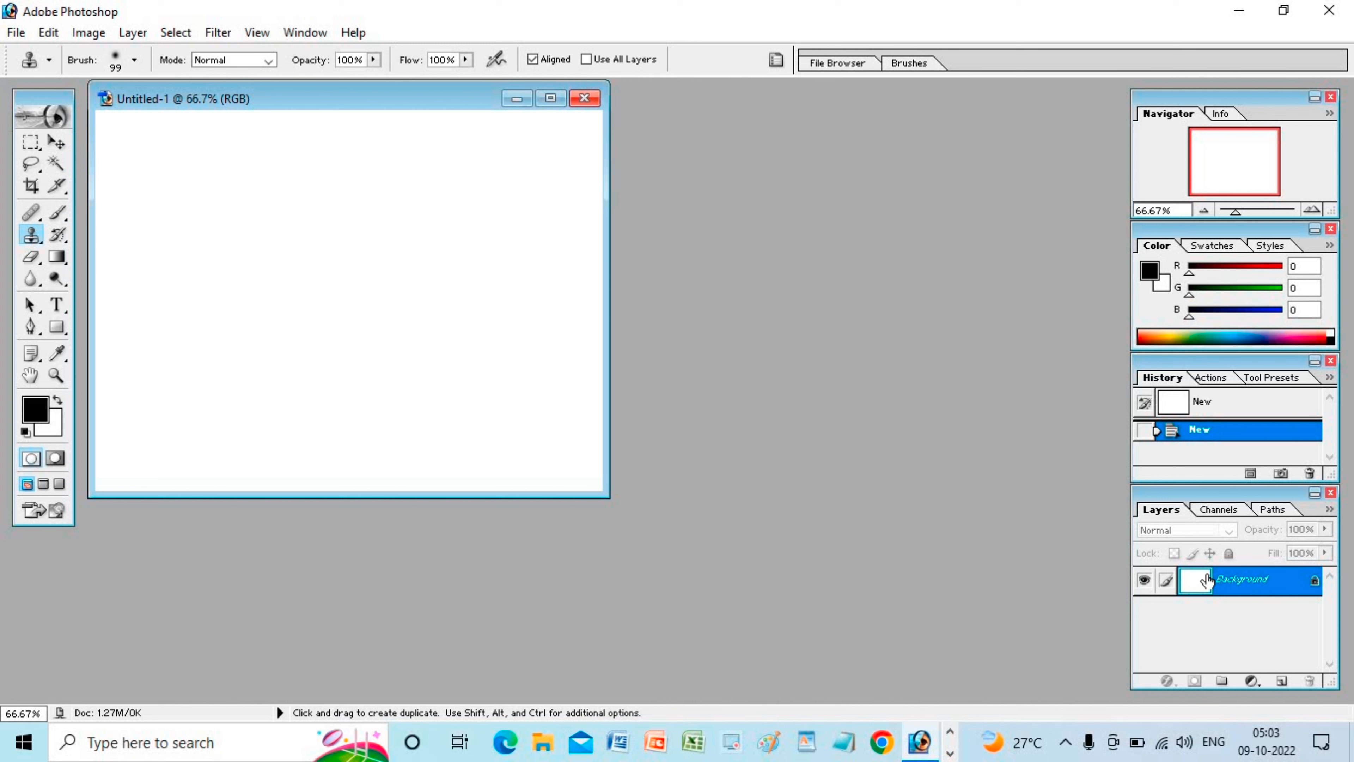
right_click(1208, 574)
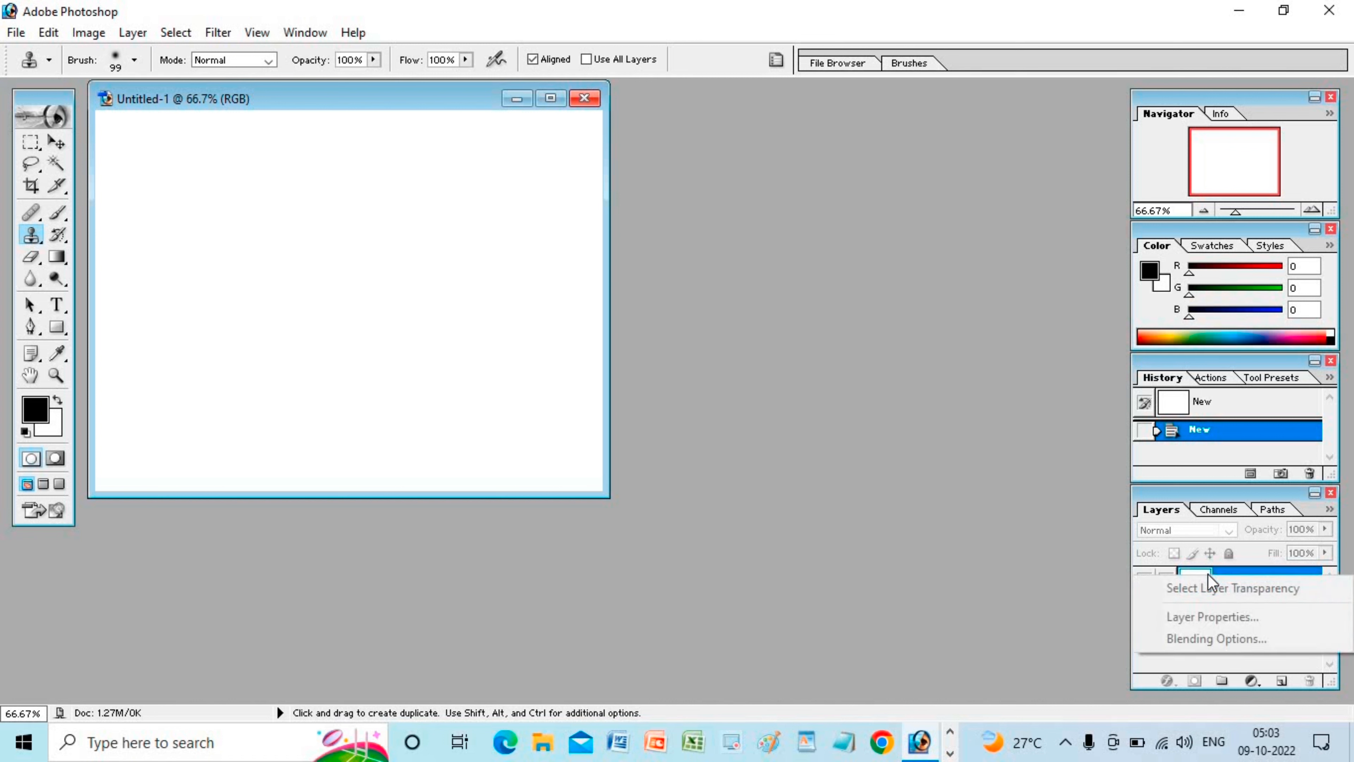
click(1069, 644)
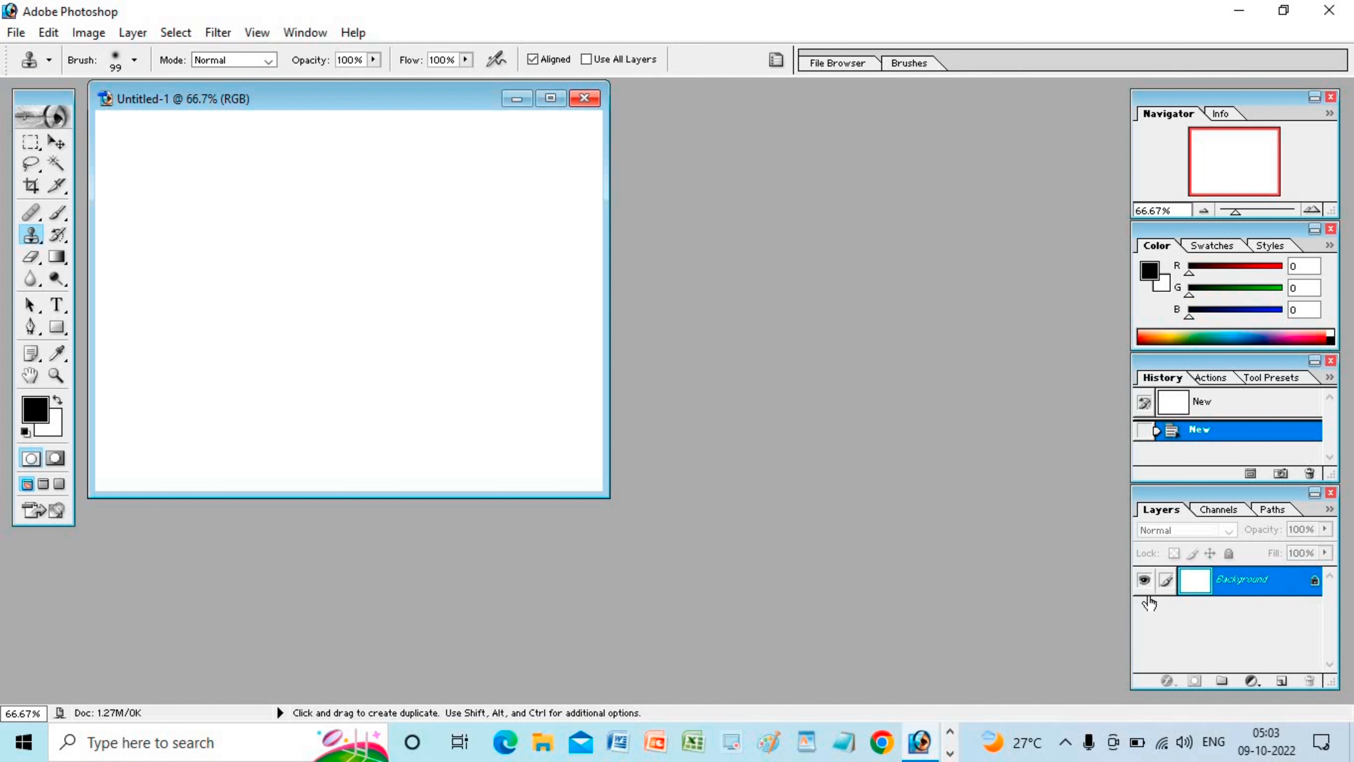
right_click(1197, 585)
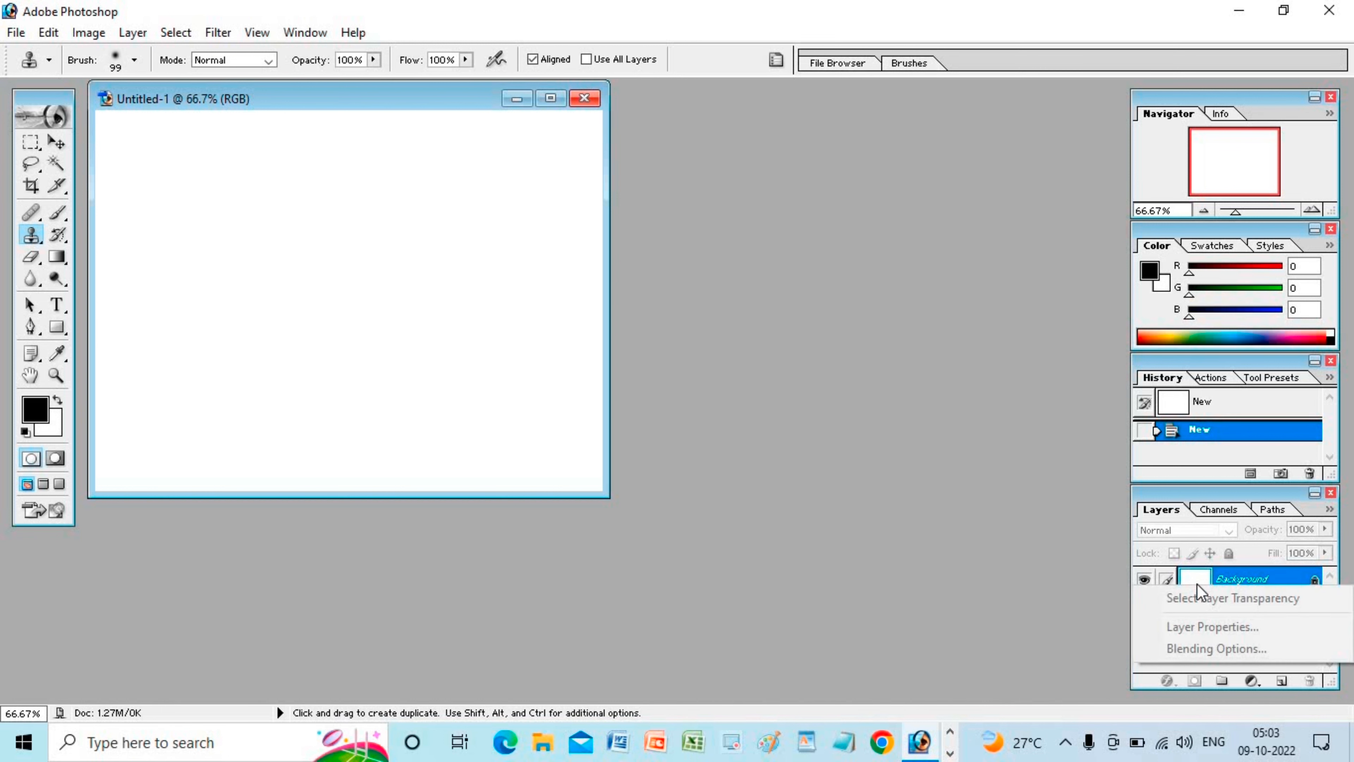
click(1236, 585)
right_click(1257, 576)
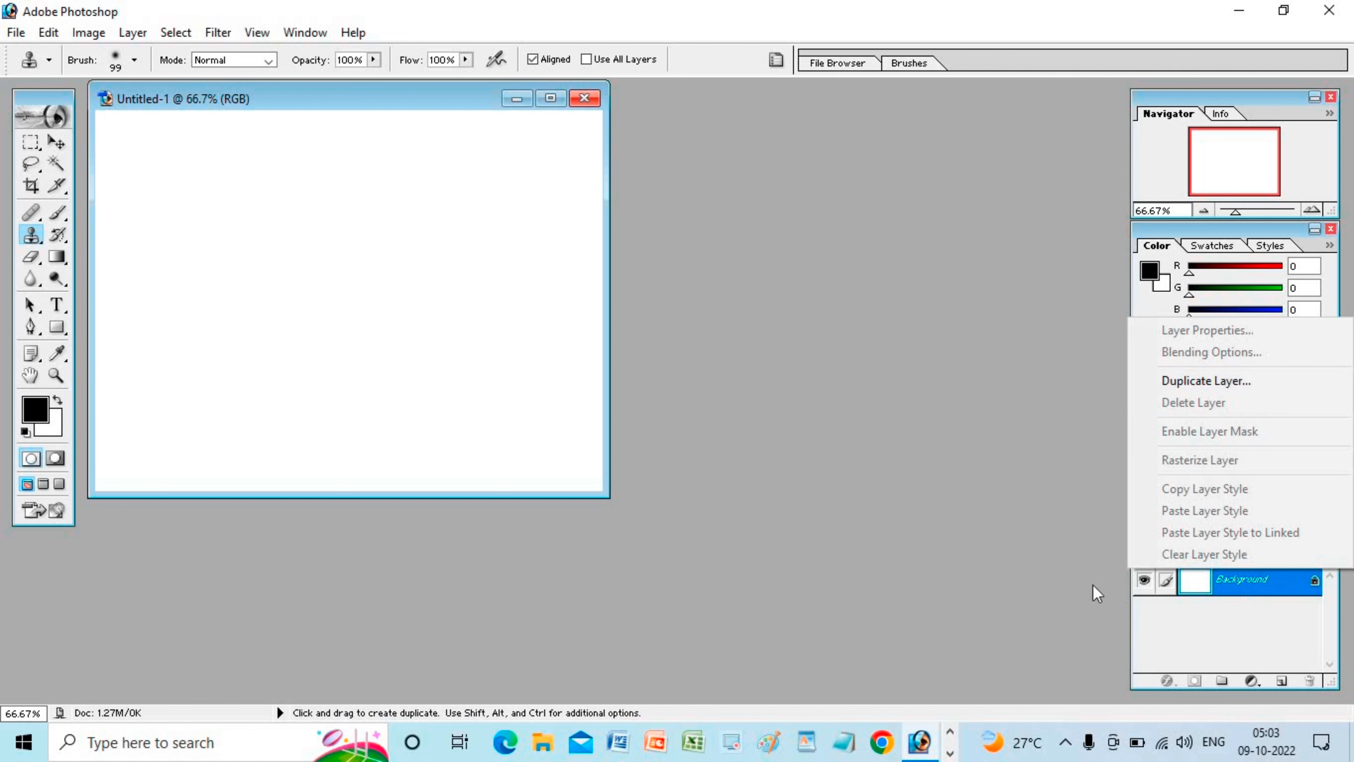
click(880, 564)
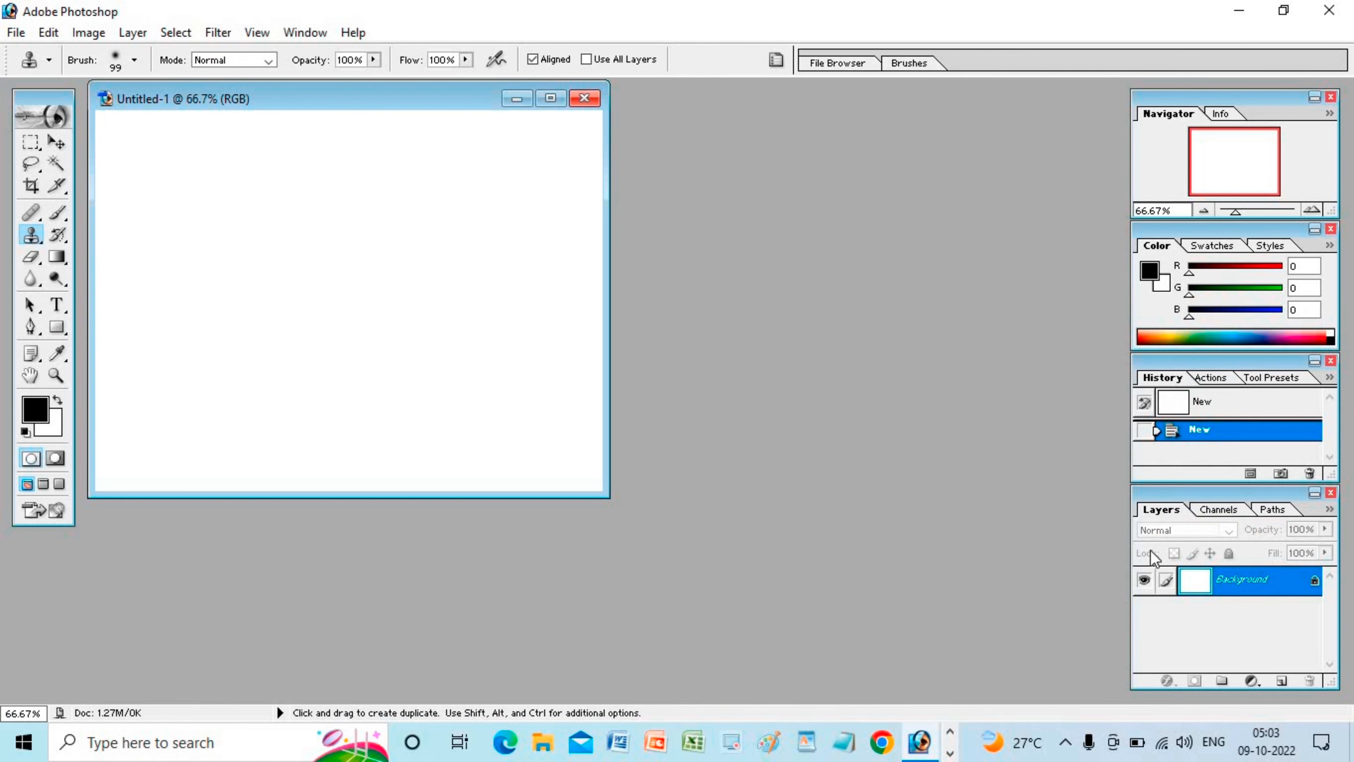
right_click(1275, 580)
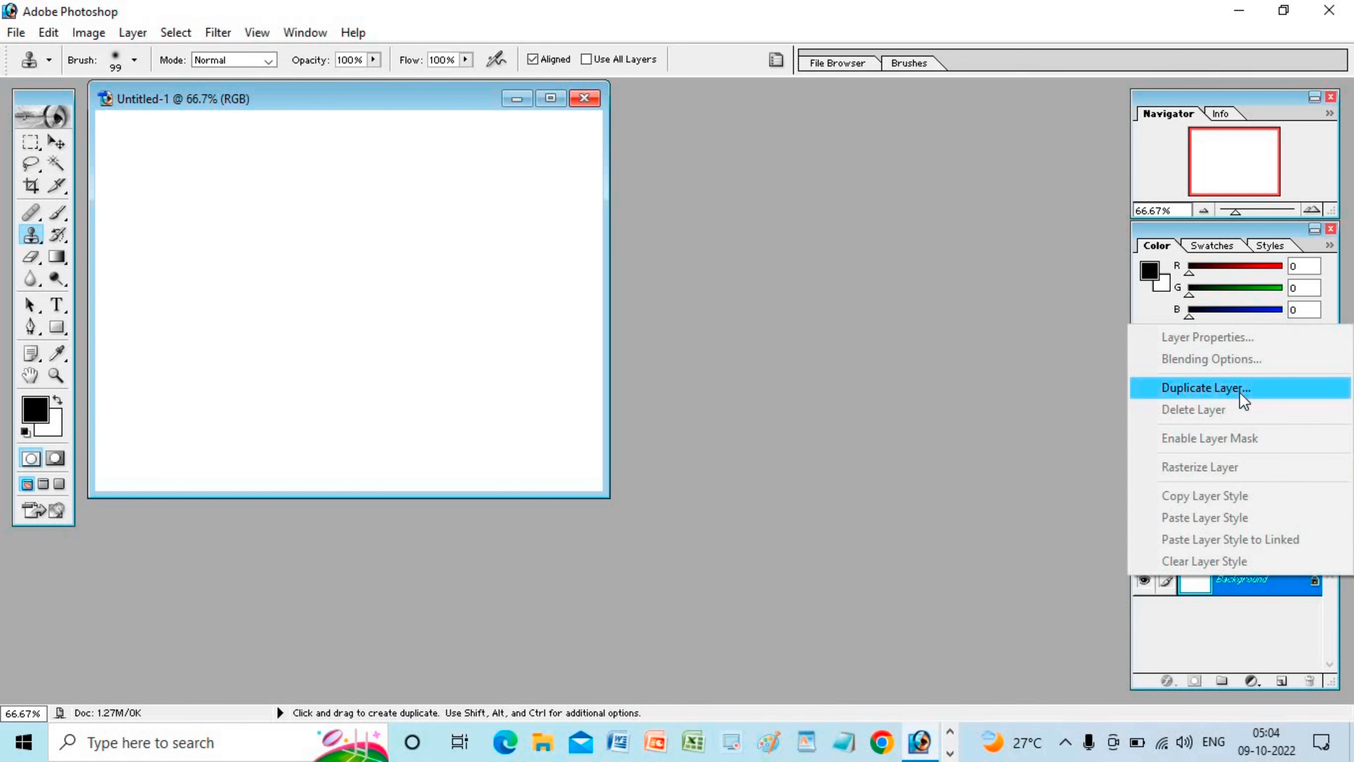
click(832, 504)
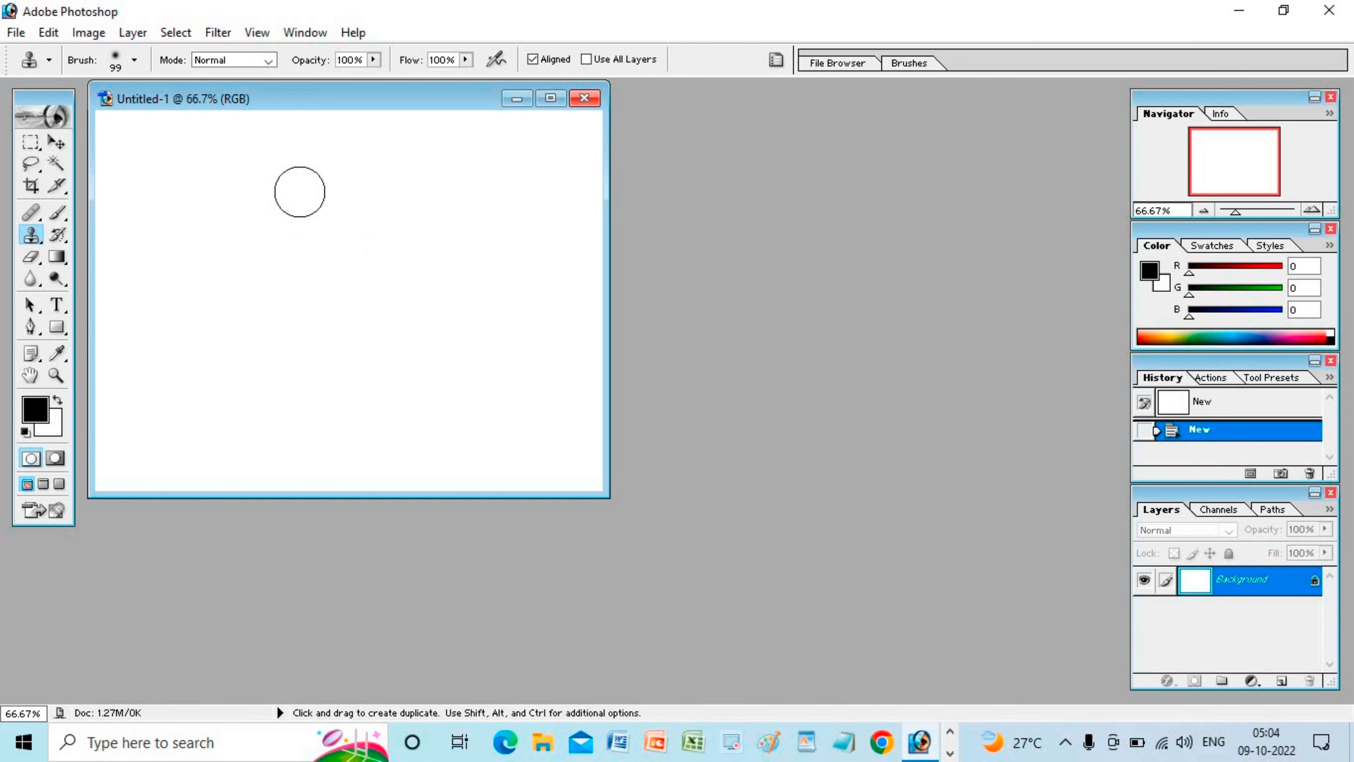
right_click(282, 104)
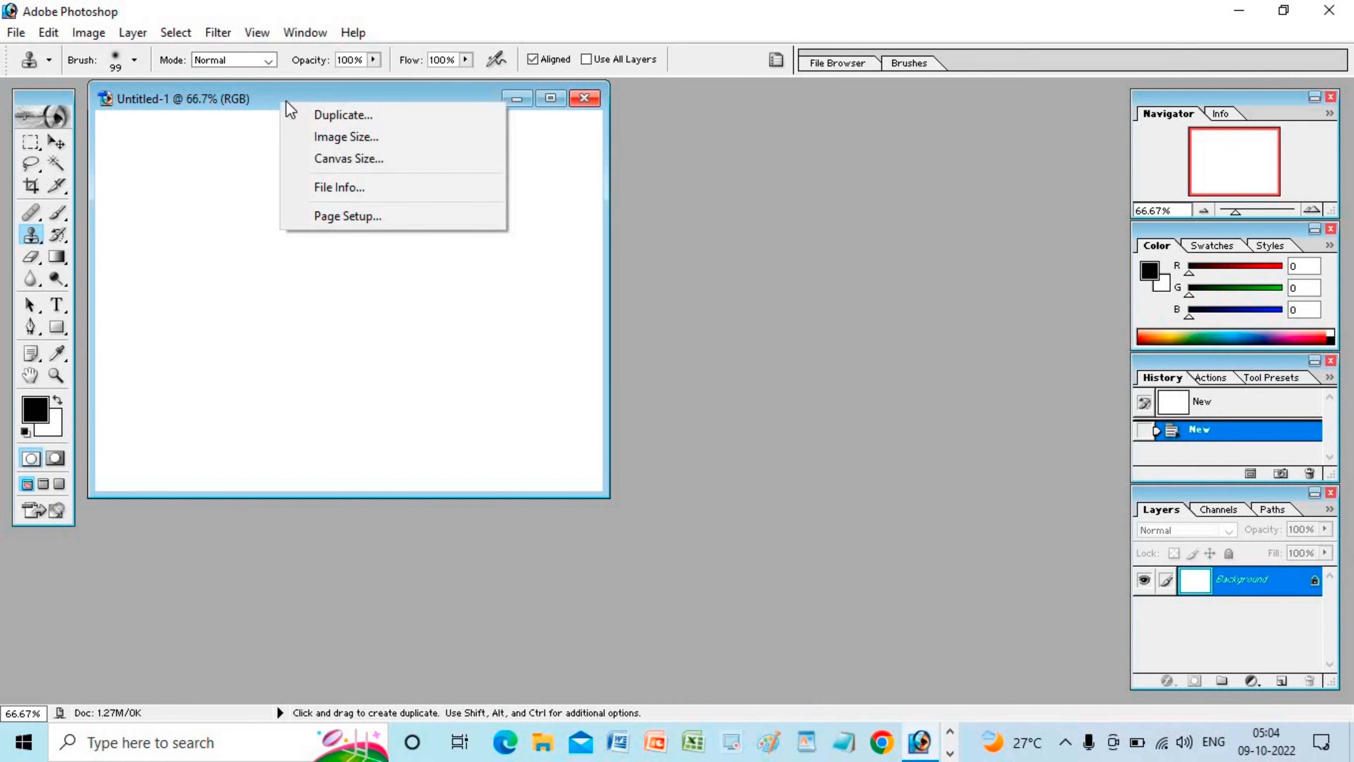
click(725, 310)
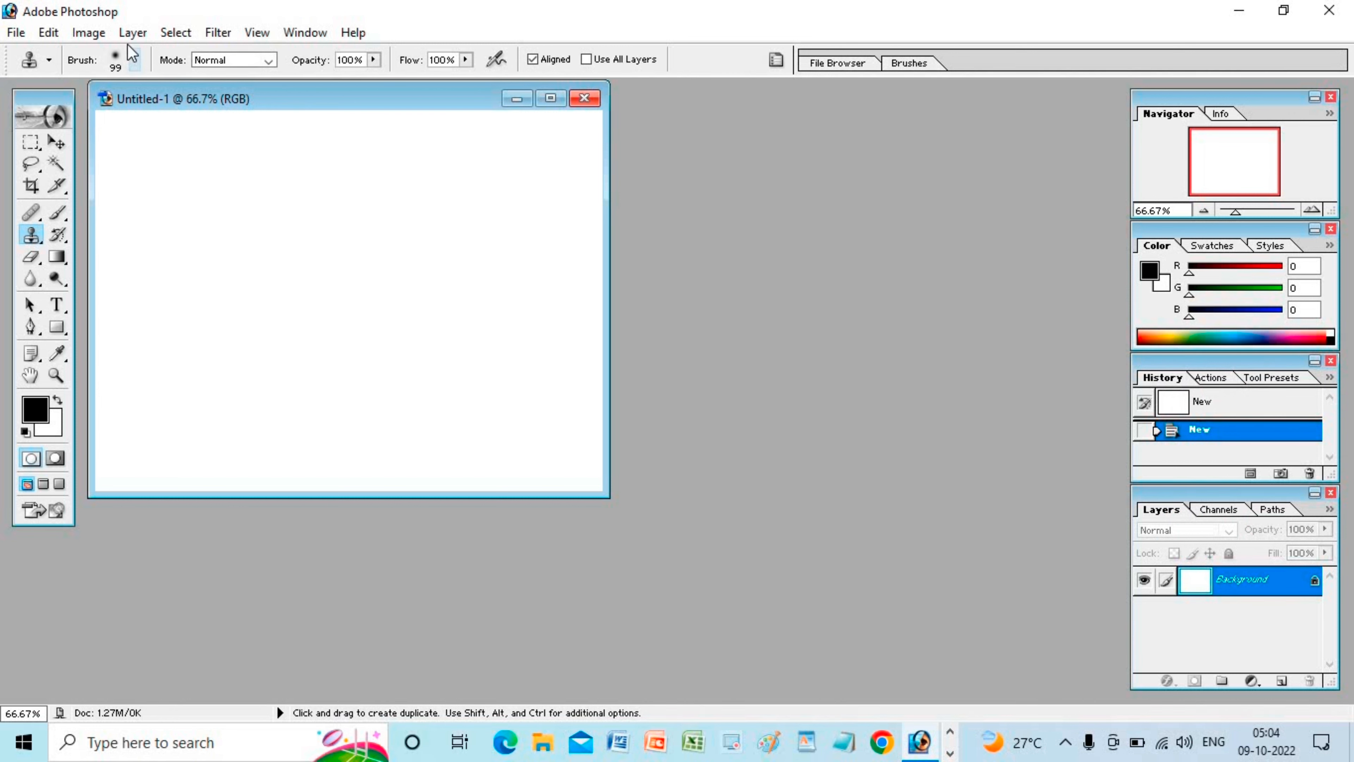
click(125, 35)
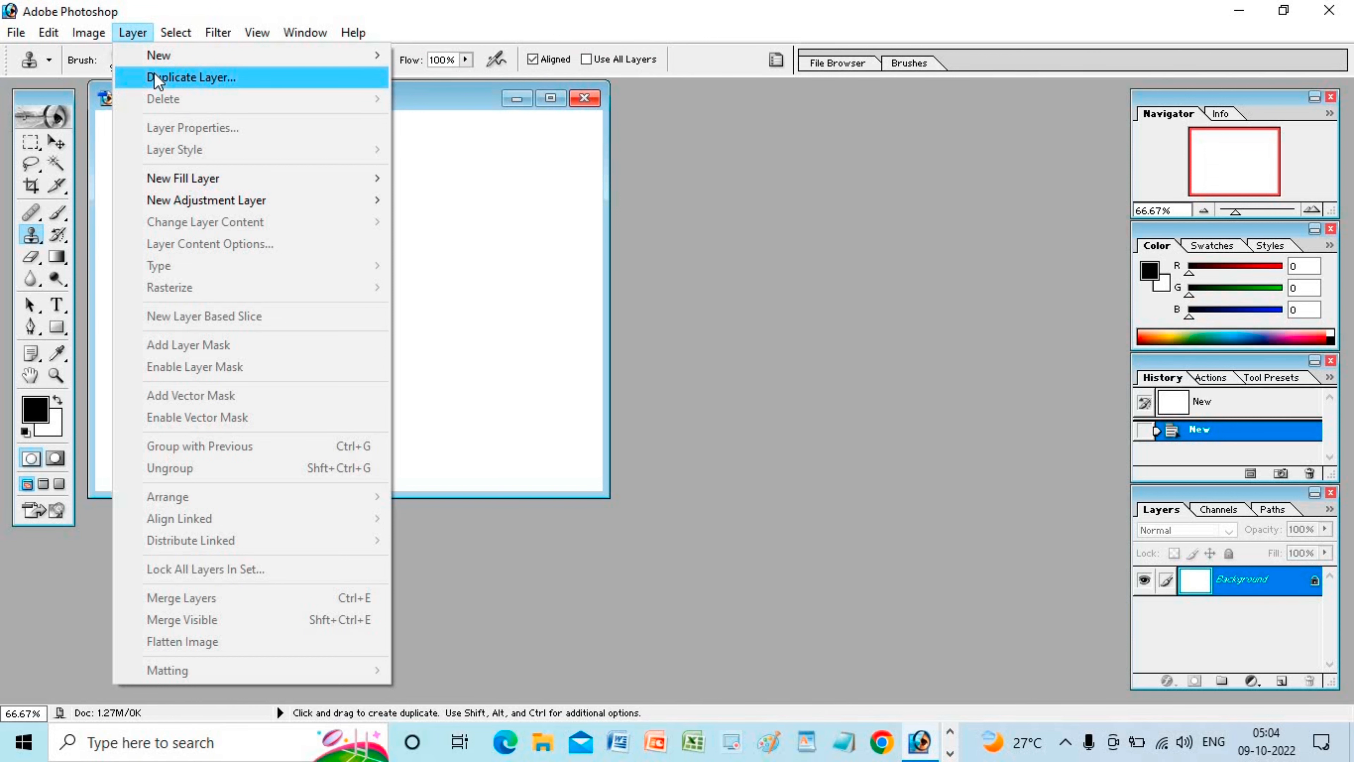
Step: Start duplicating the Background layer and name the copy "raja"
right_click(1269, 583)
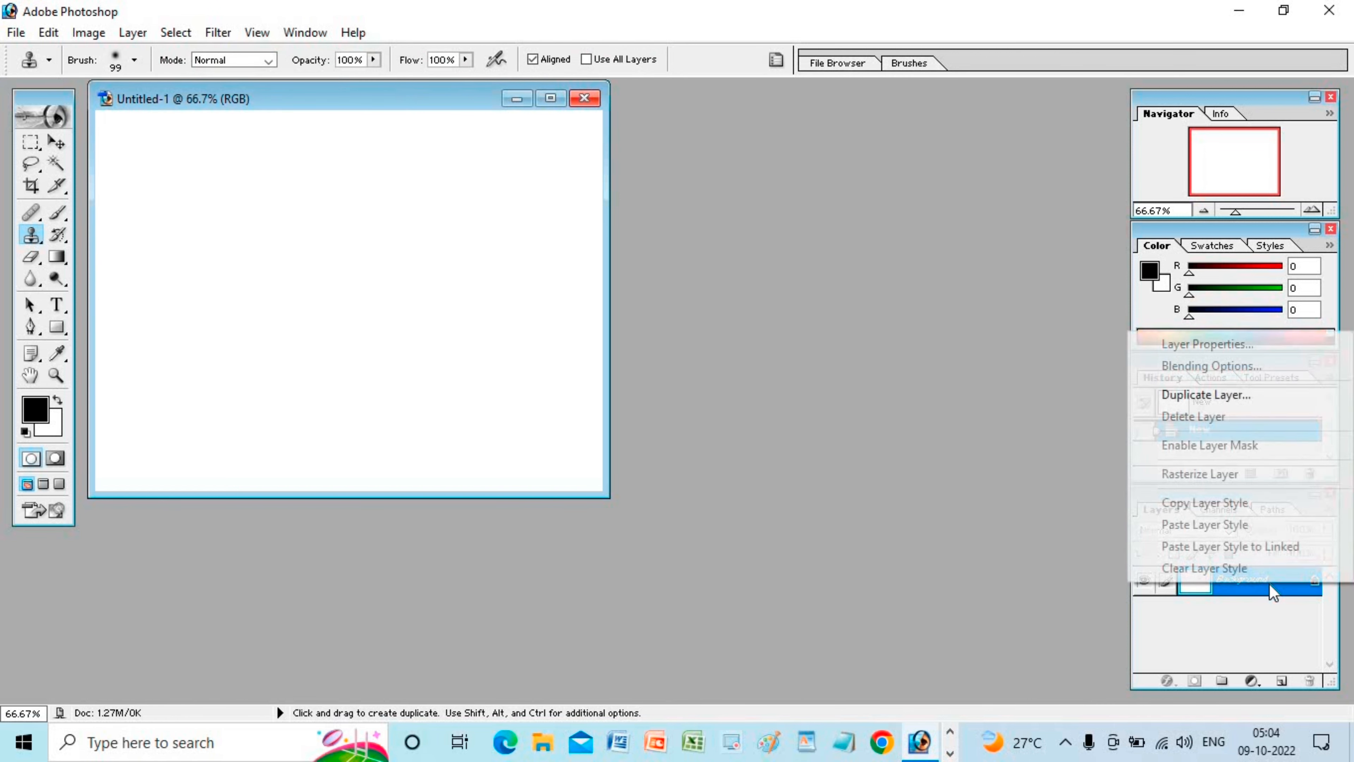
click(1246, 405)
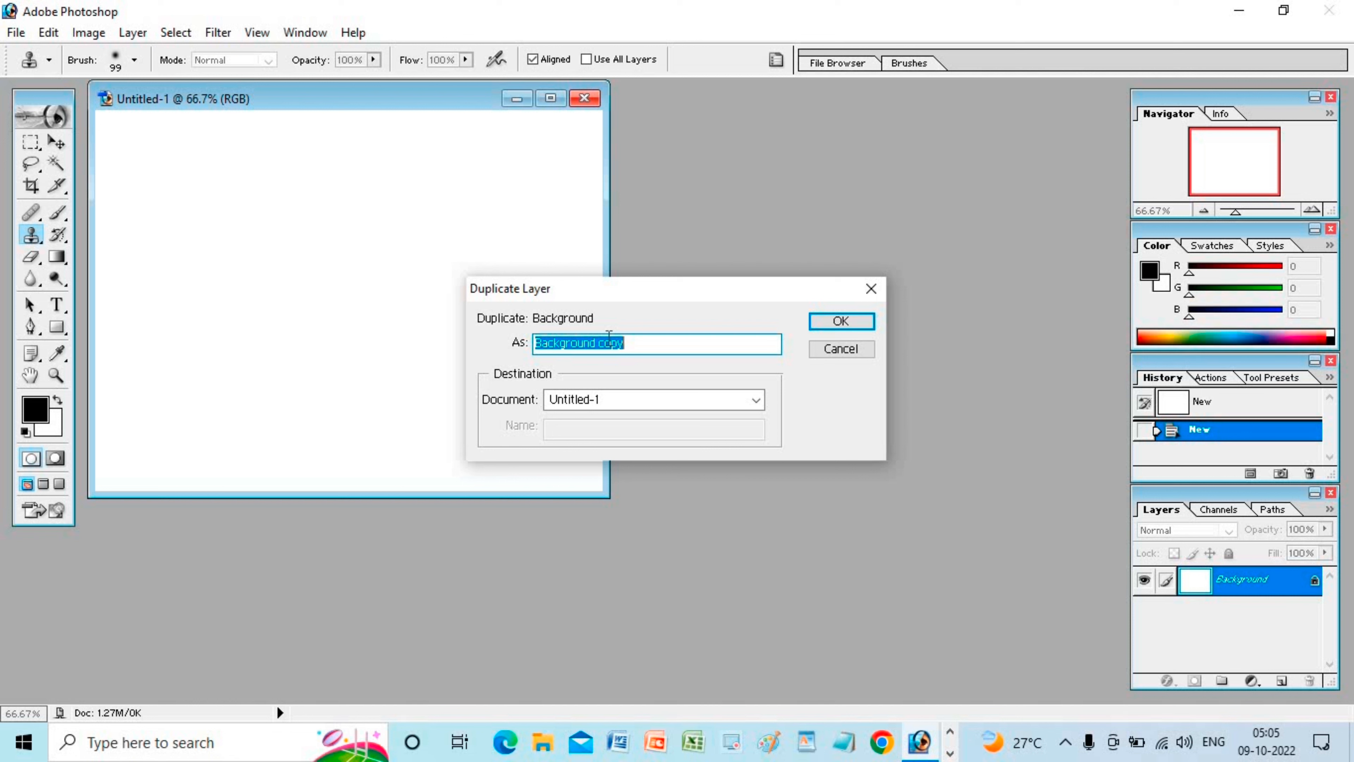
text(r)
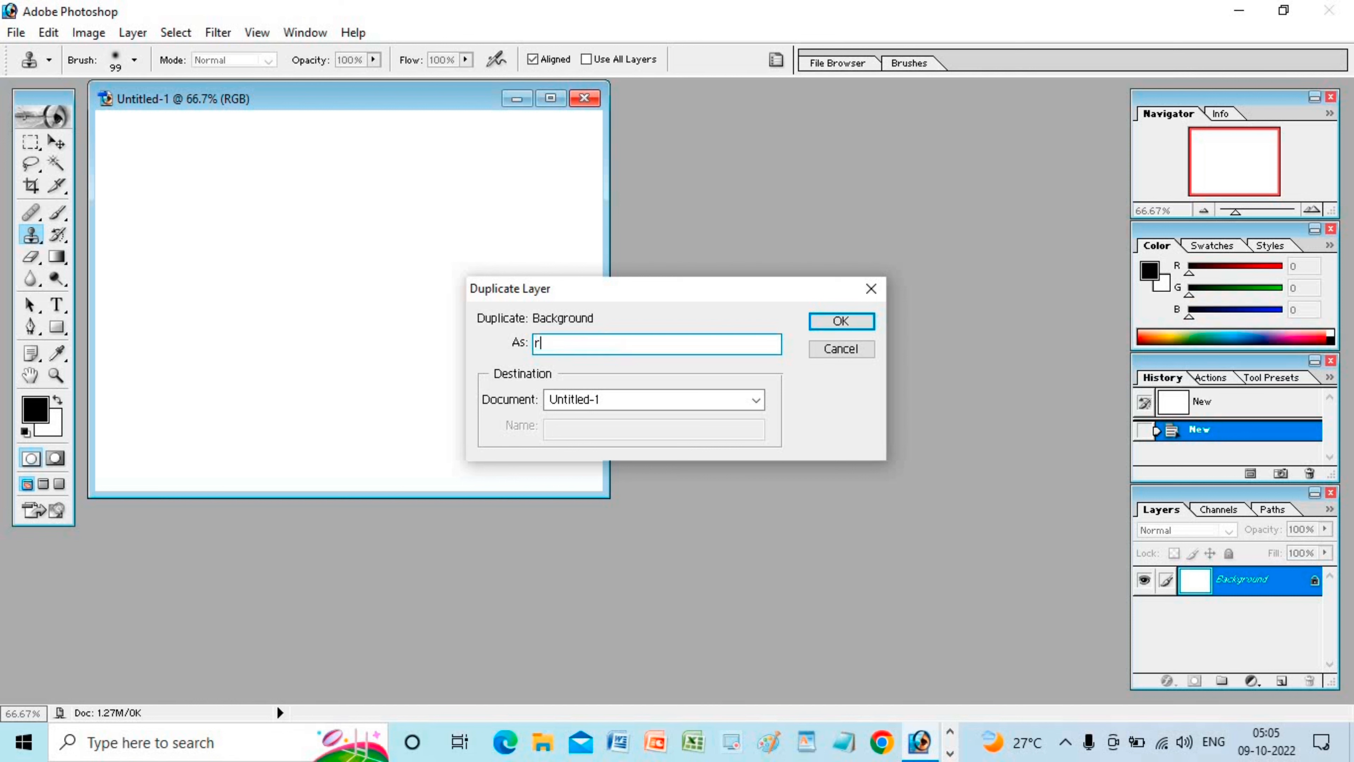
text(aja)
key(ctrl+z)
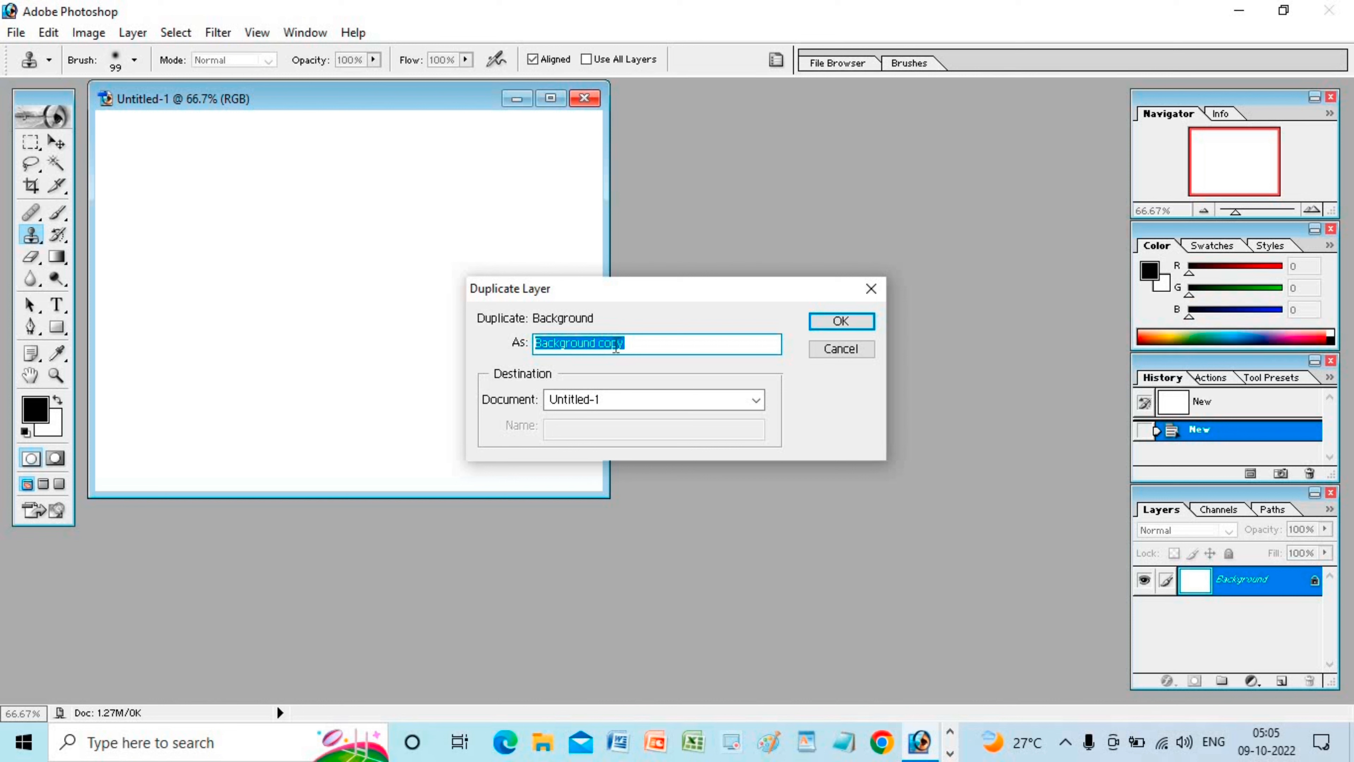
click(627, 345)
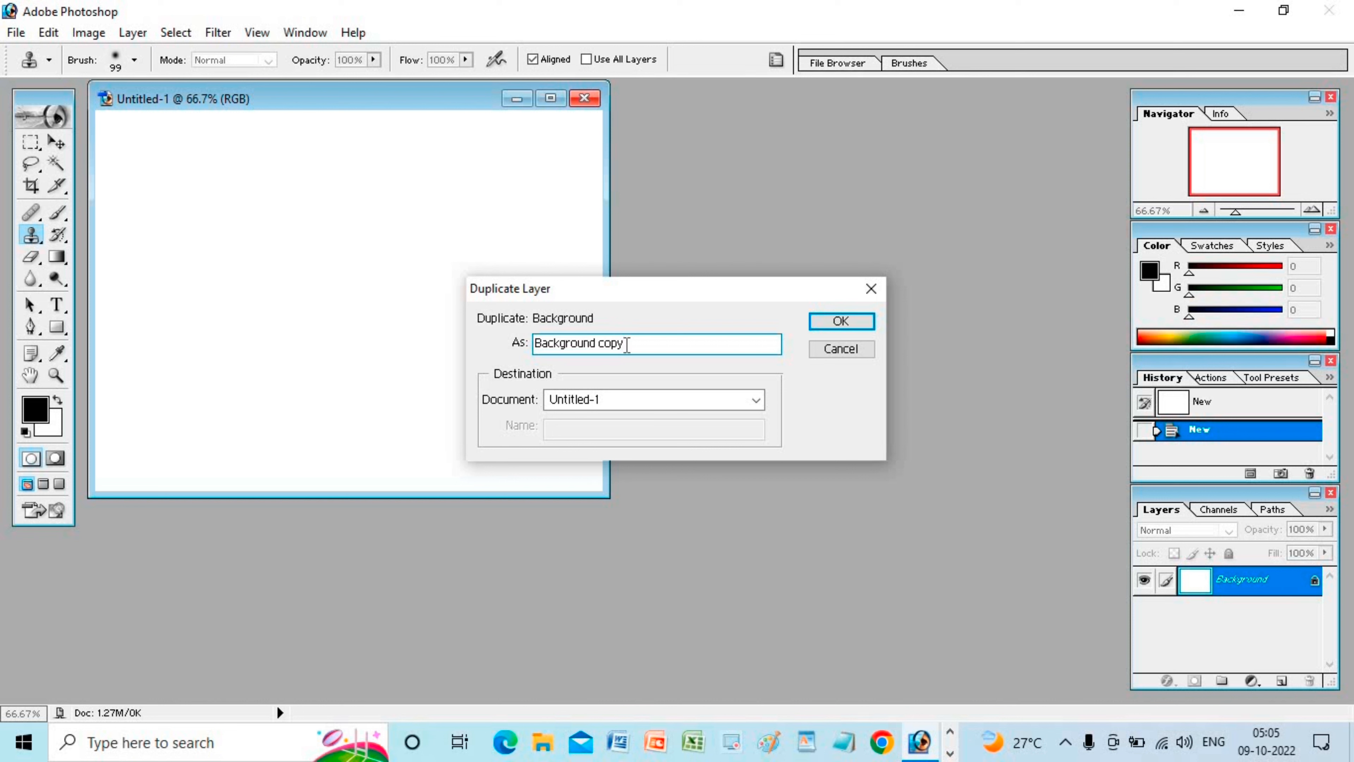
key(ctrl+z)
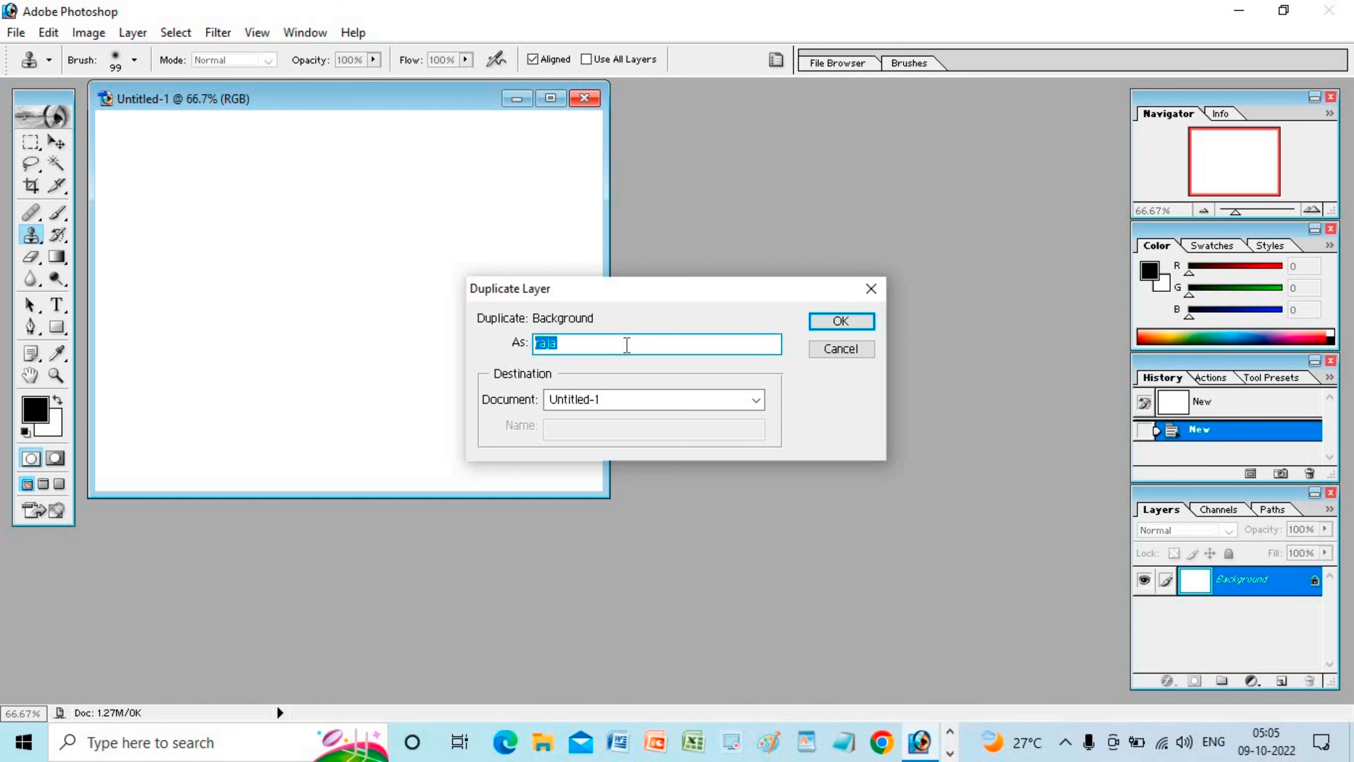
click(627, 345)
Step: Keep Untitled-1 as the destination document and create the duplicate layer
click(712, 400)
click(712, 400)
click(711, 397)
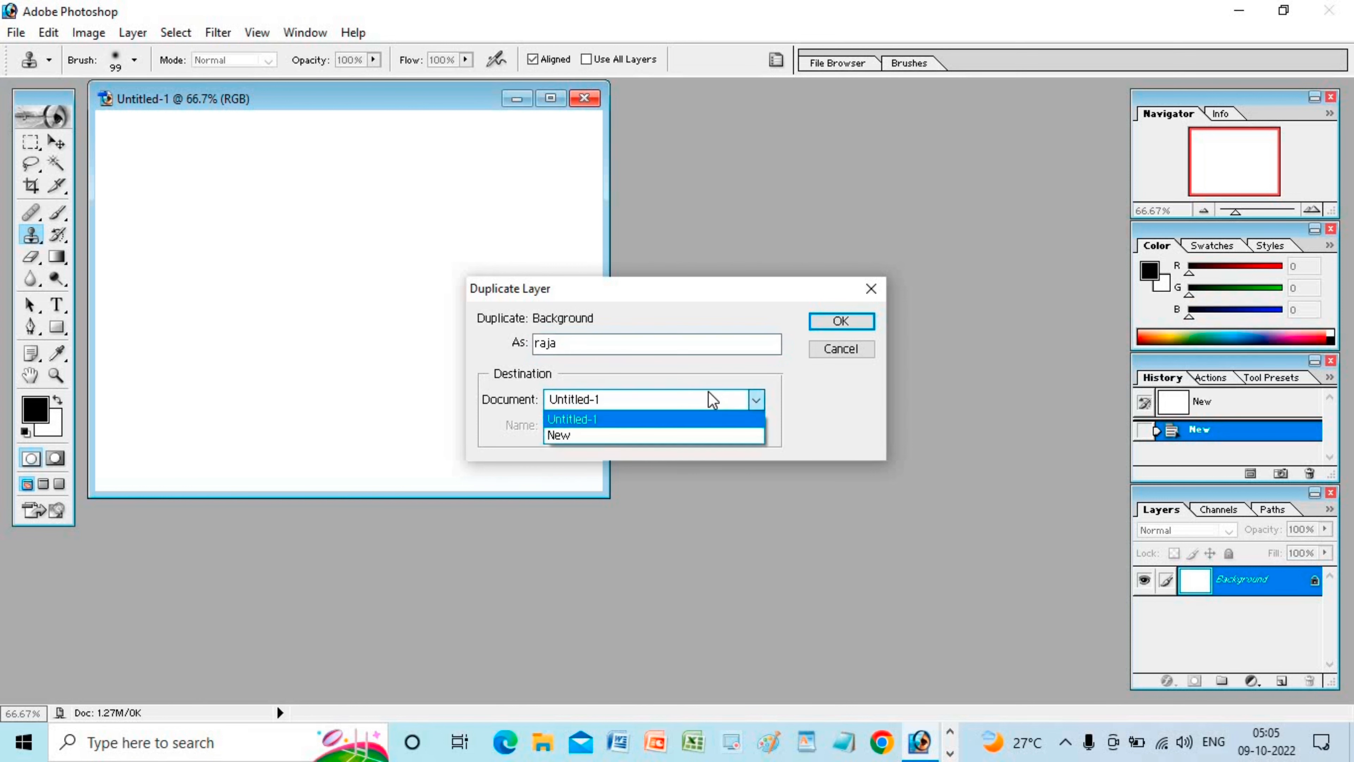
click(692, 397)
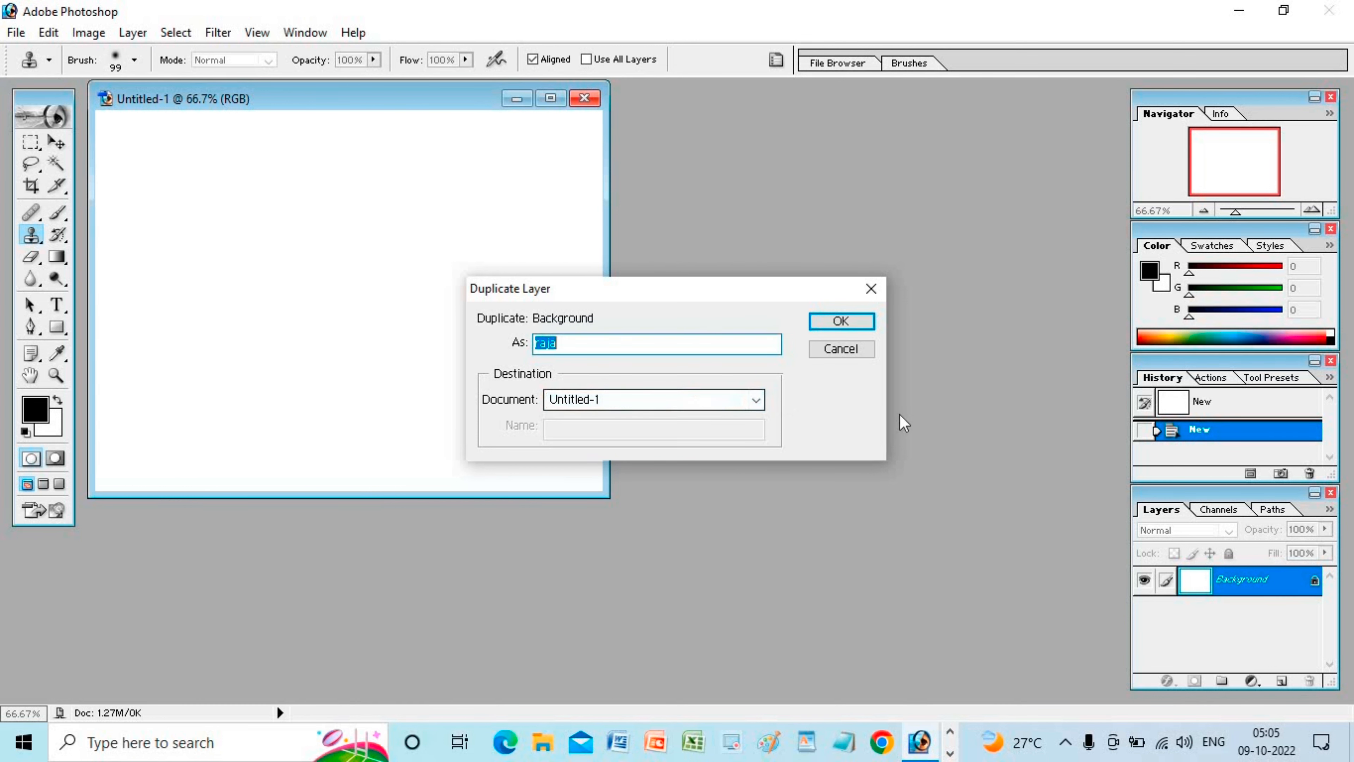
click(691, 400)
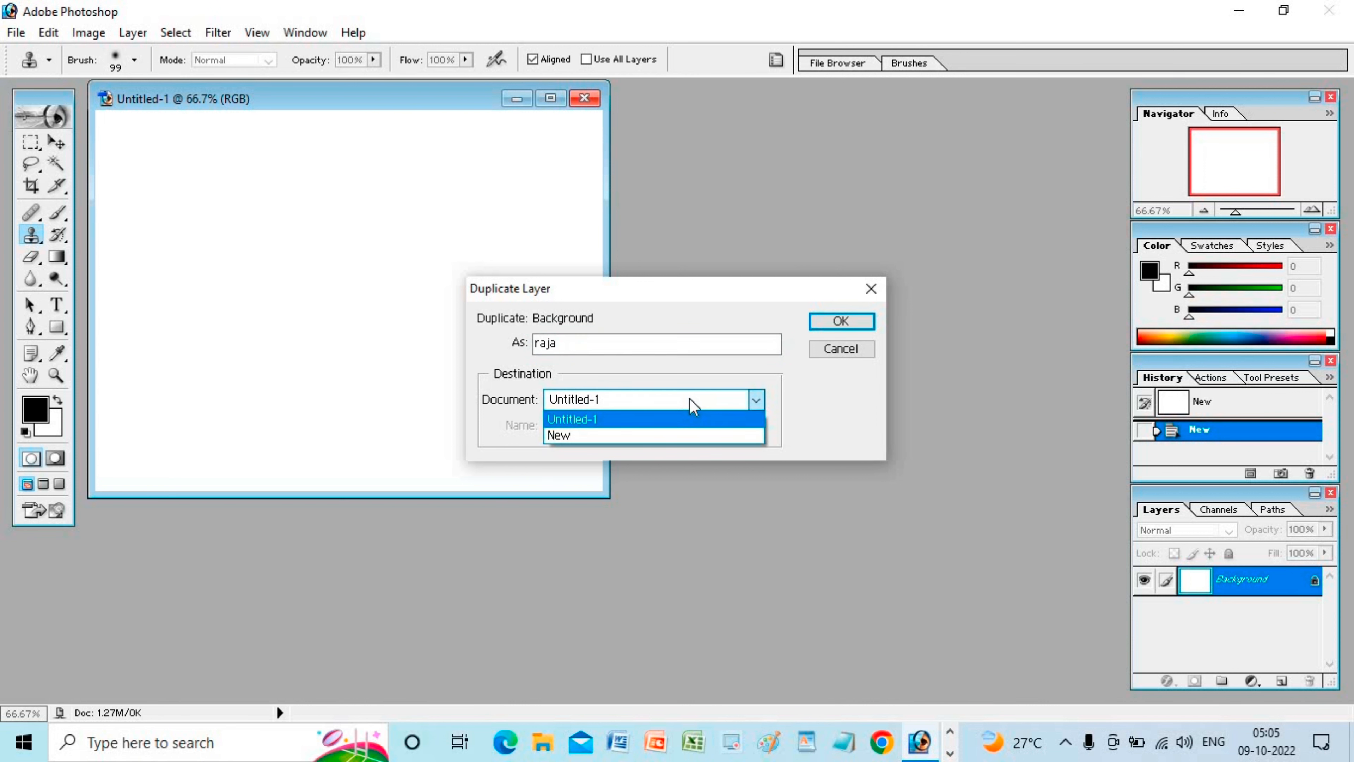
click(691, 400)
click(693, 405)
click(692, 407)
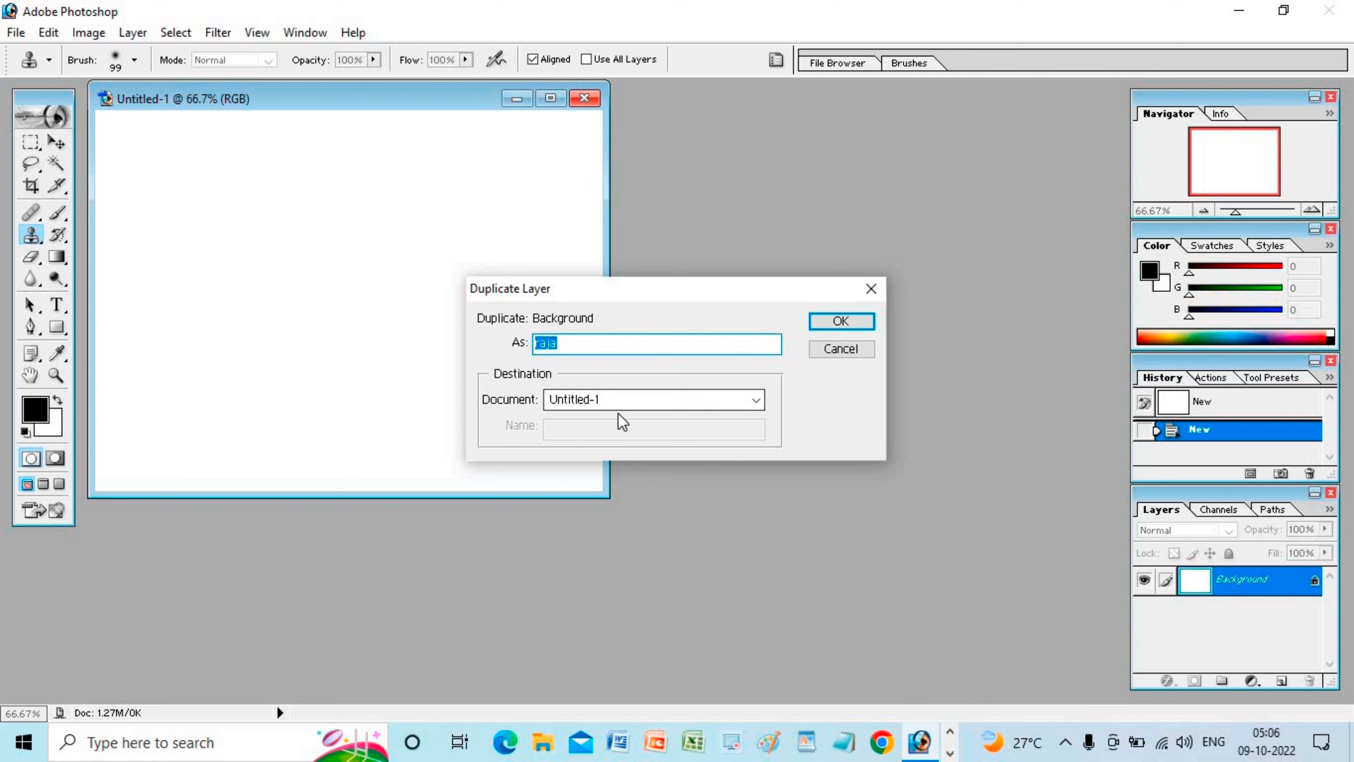
click(615, 347)
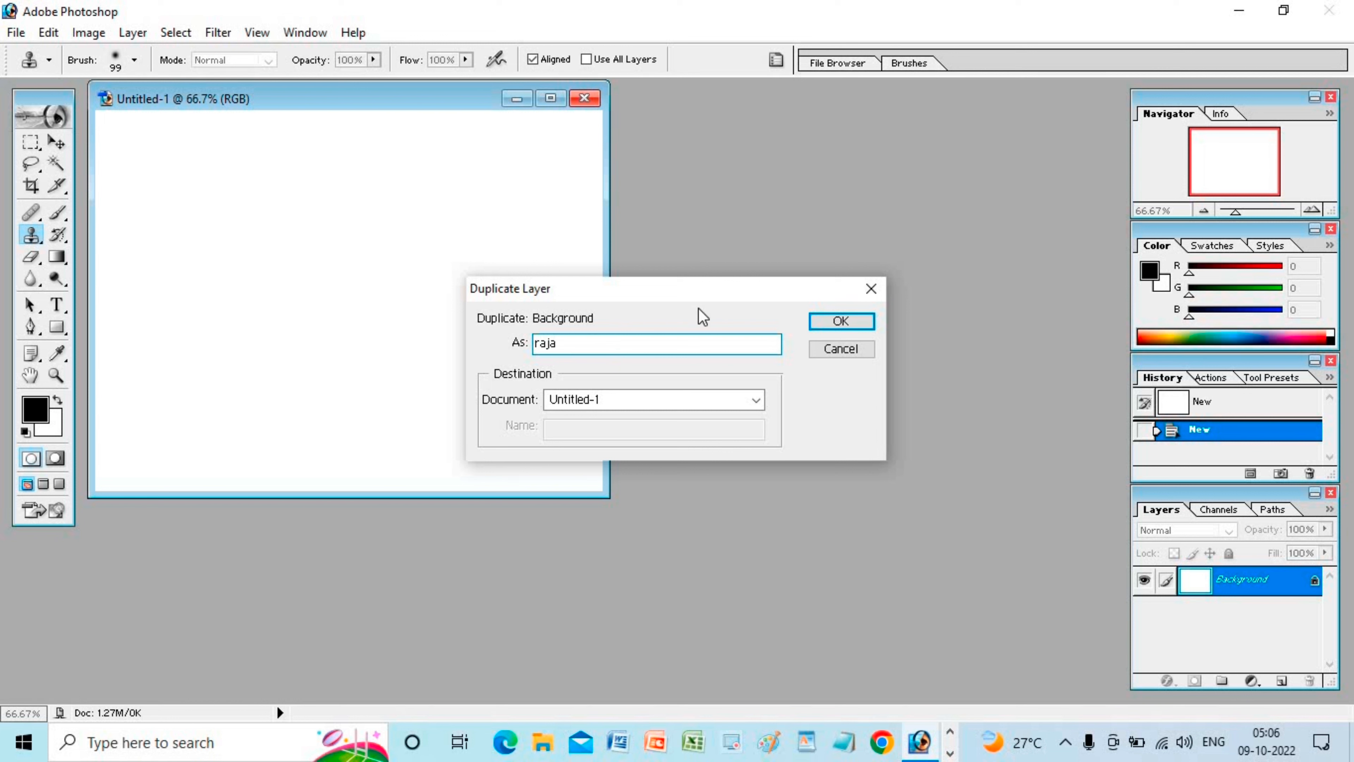
click(828, 326)
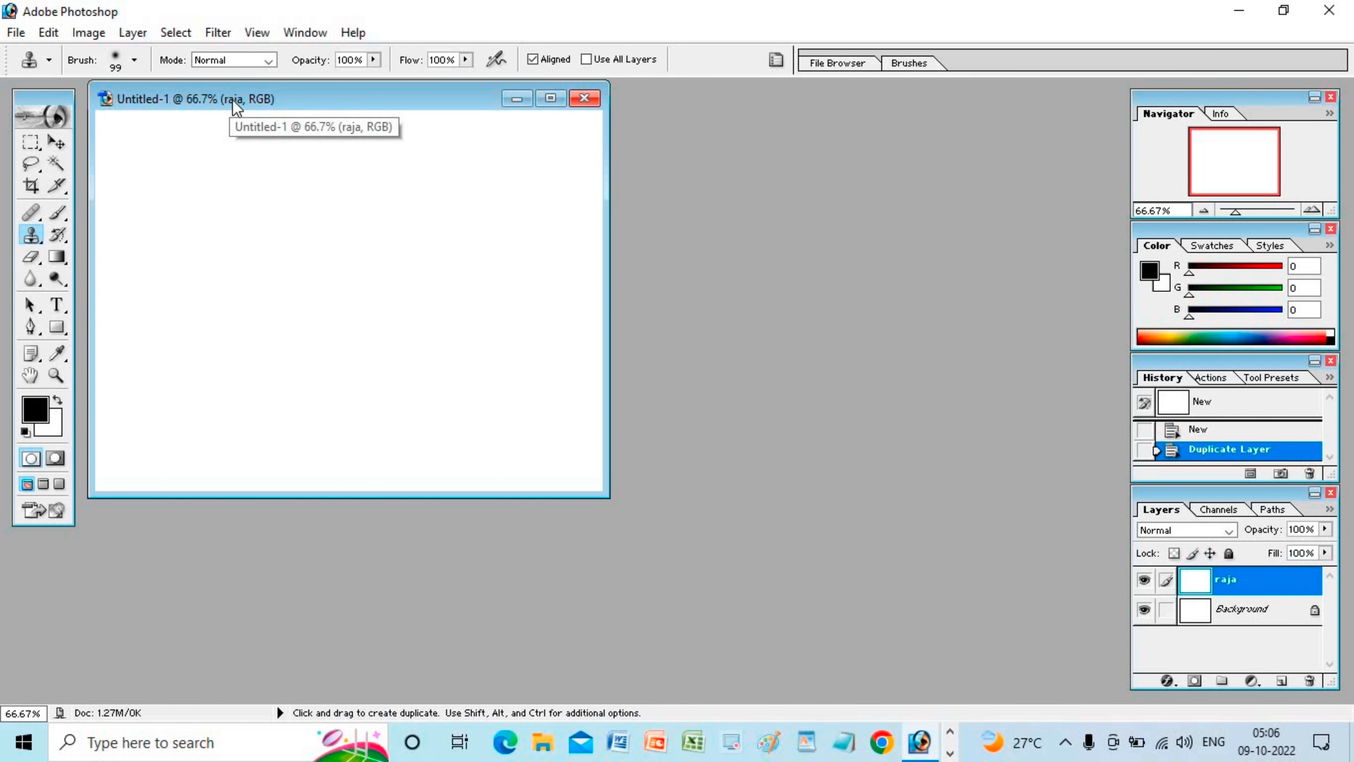
Step: Move the document window toward the middle of the workspace, and make Background active before reactivating the raja layer
drag(233, 101, 477, 173)
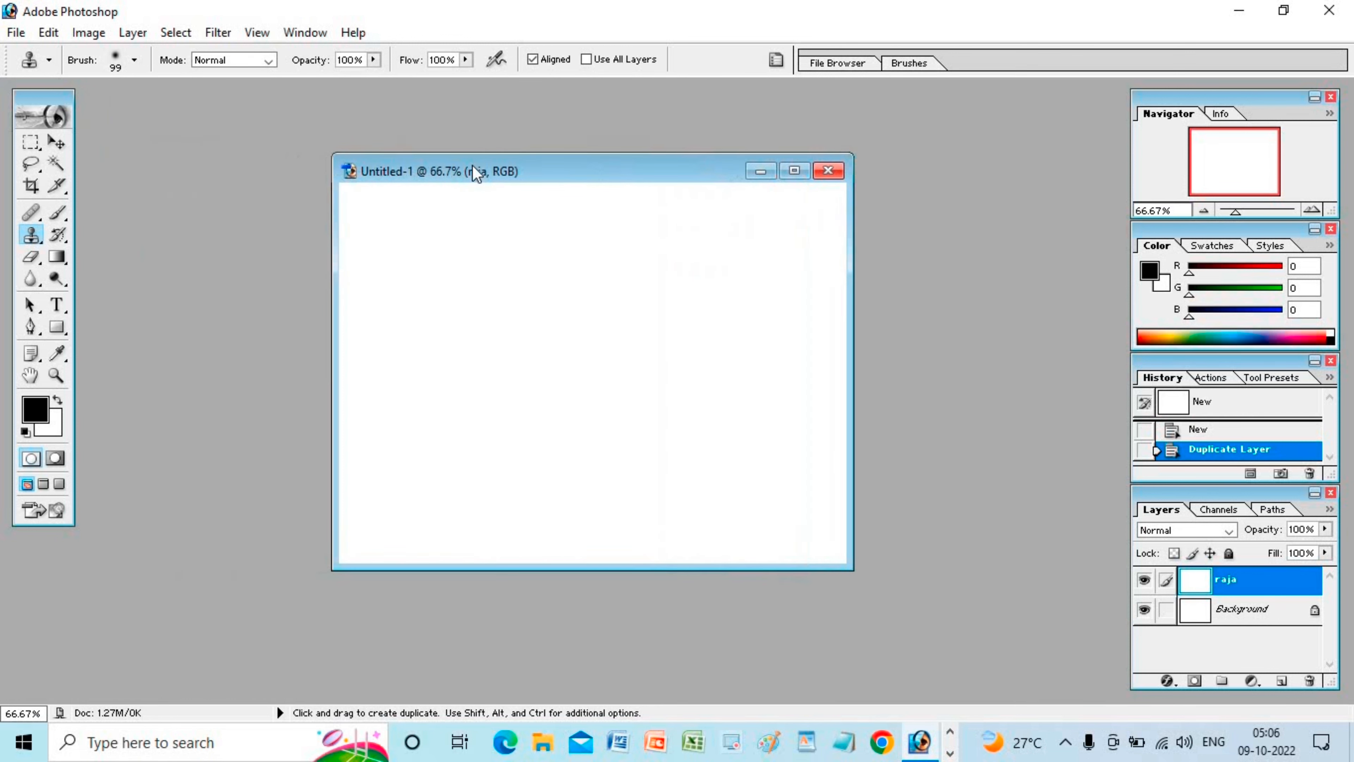
click(1281, 619)
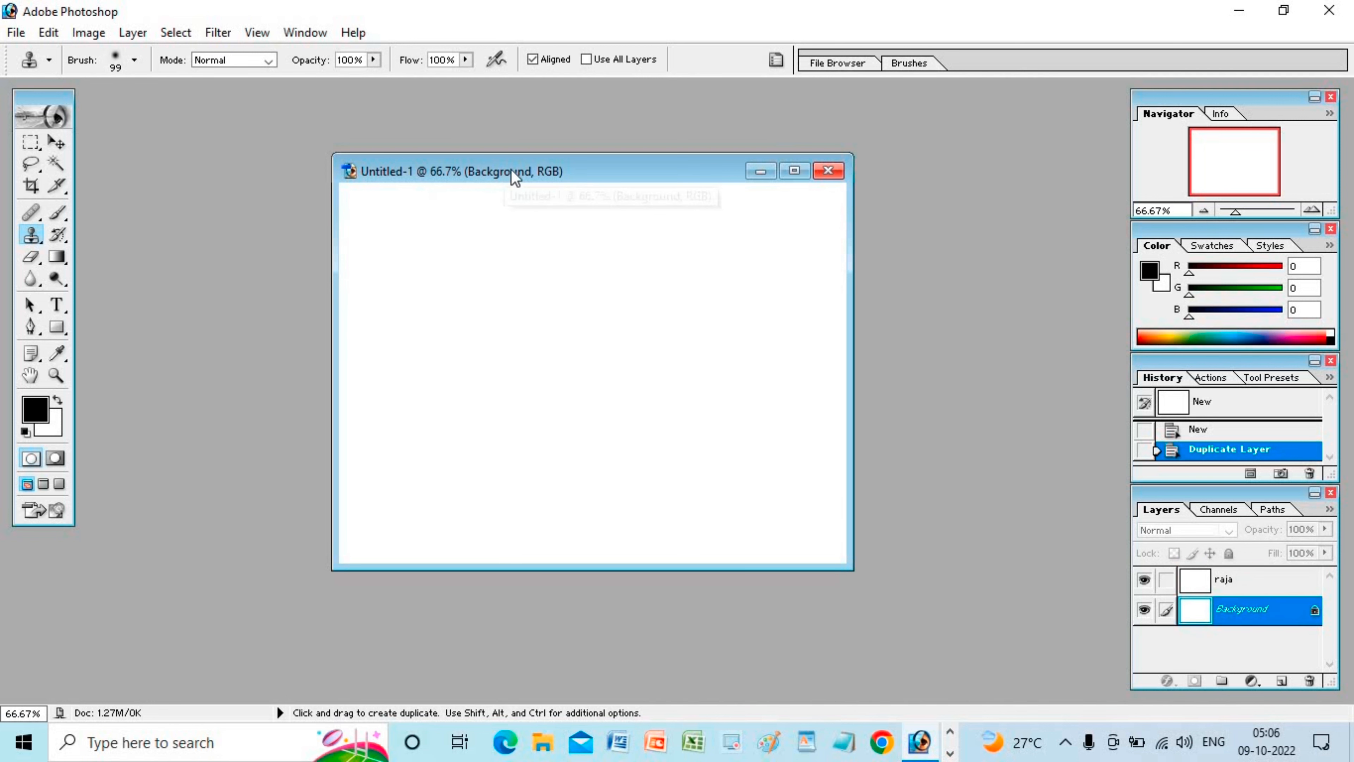
click(1206, 576)
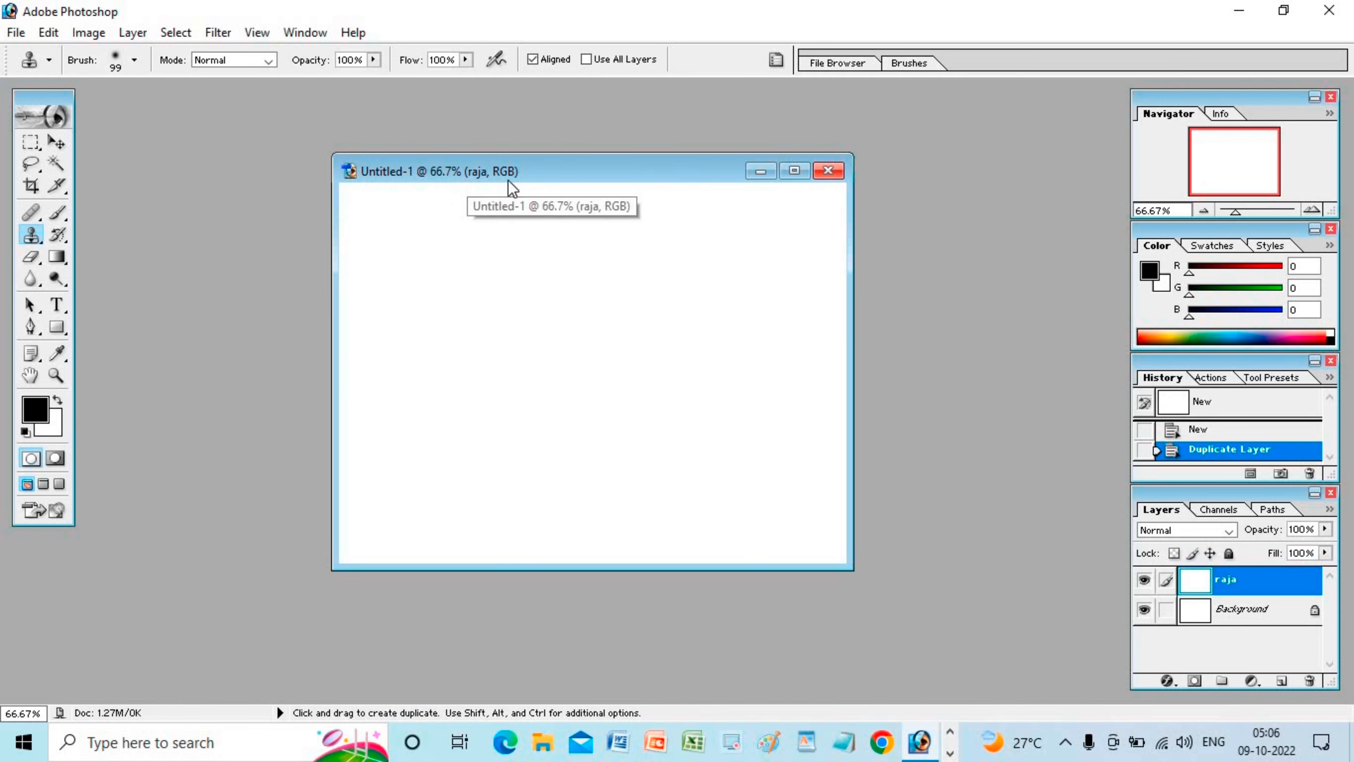
Step: Cycle the document window through its maximized, restored and minimized states, leaving it maximized
click(783, 178)
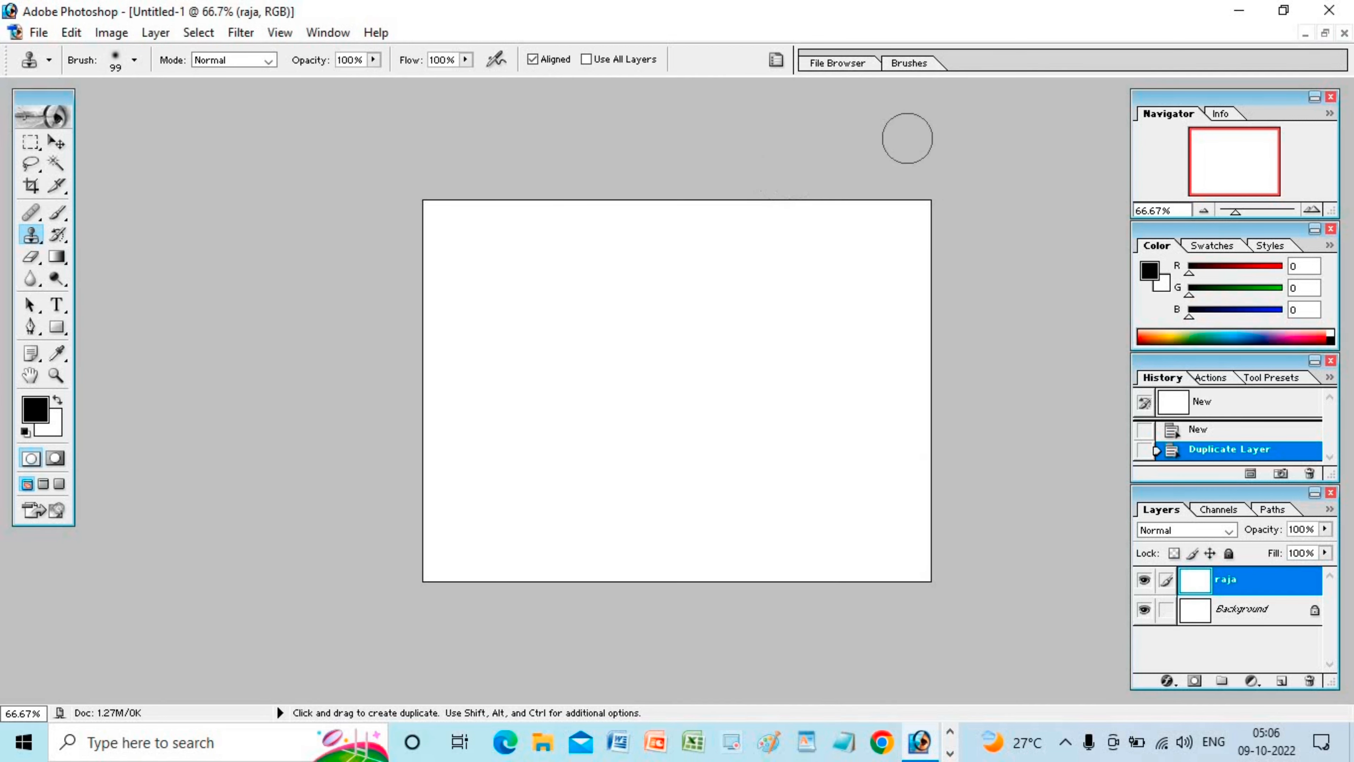
click(1326, 33)
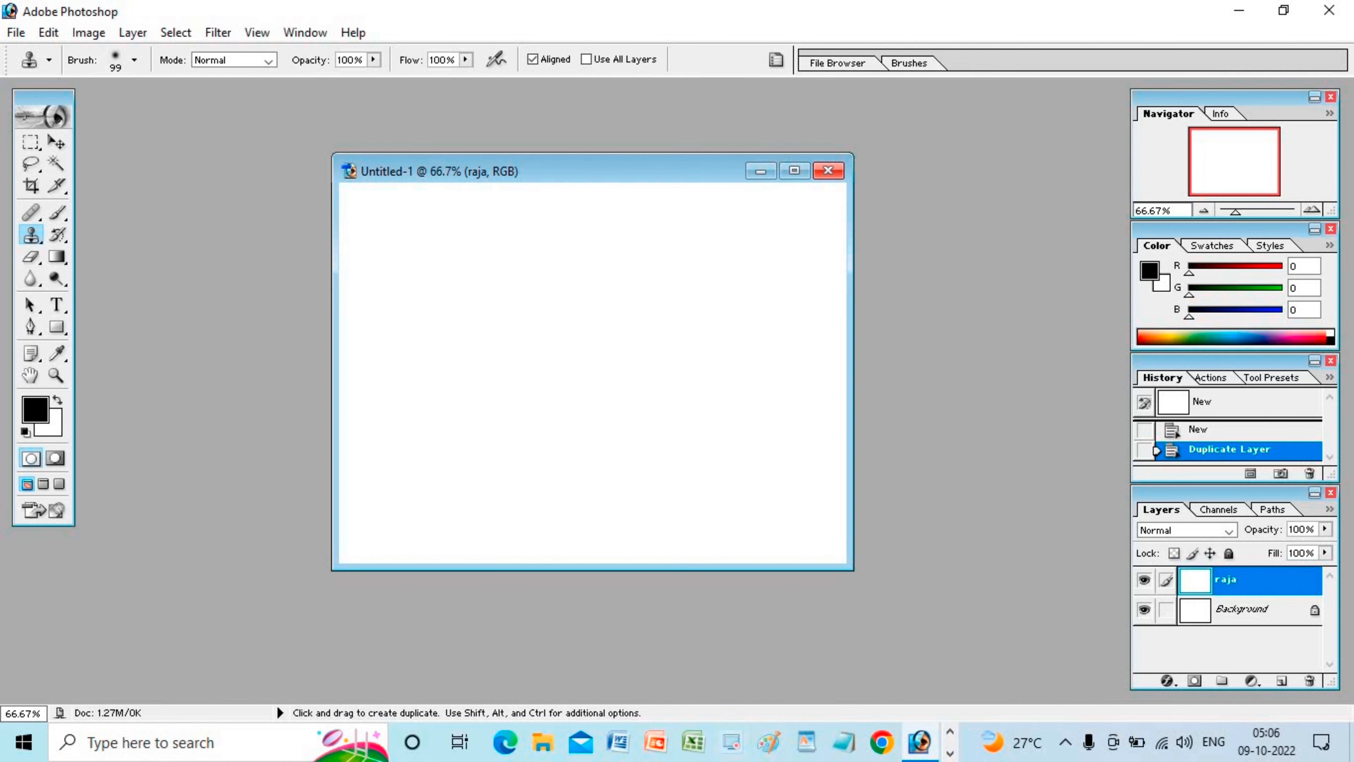
click(762, 172)
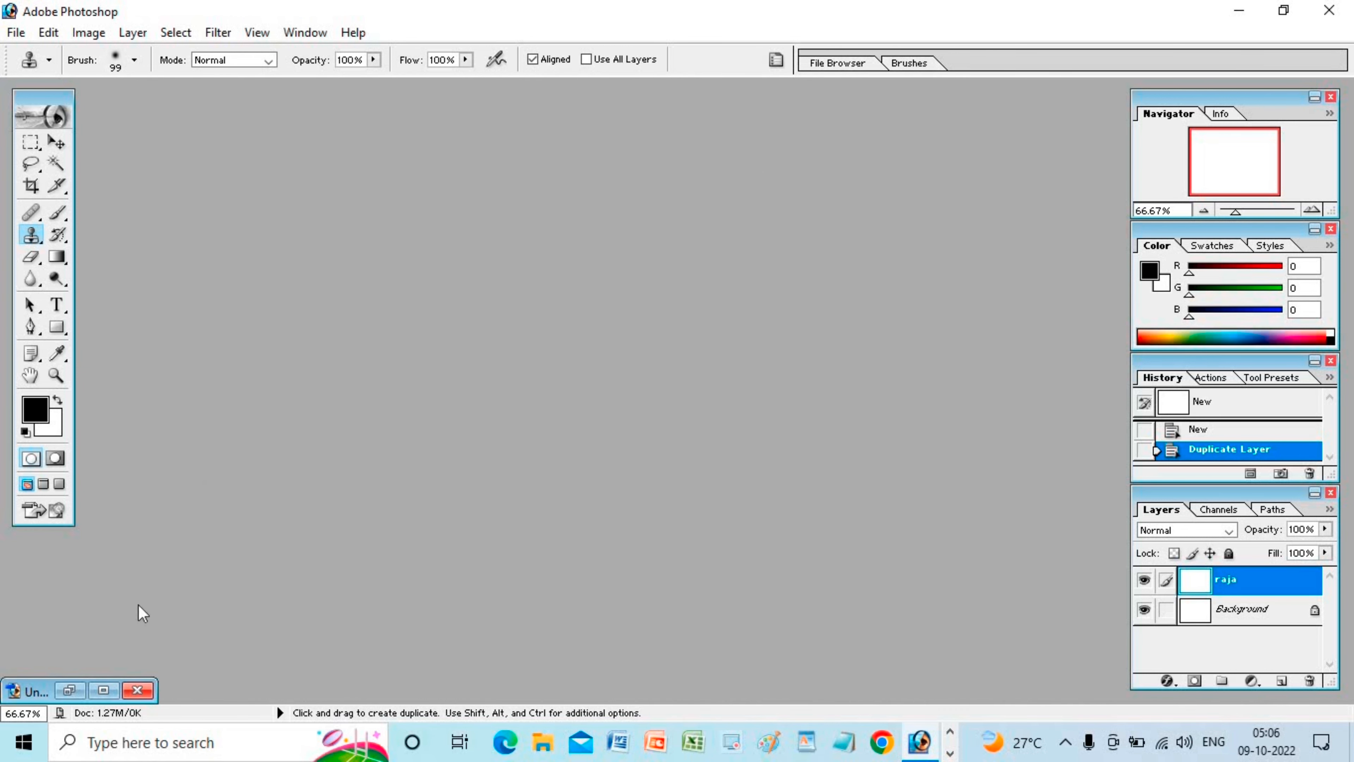
click(67, 690)
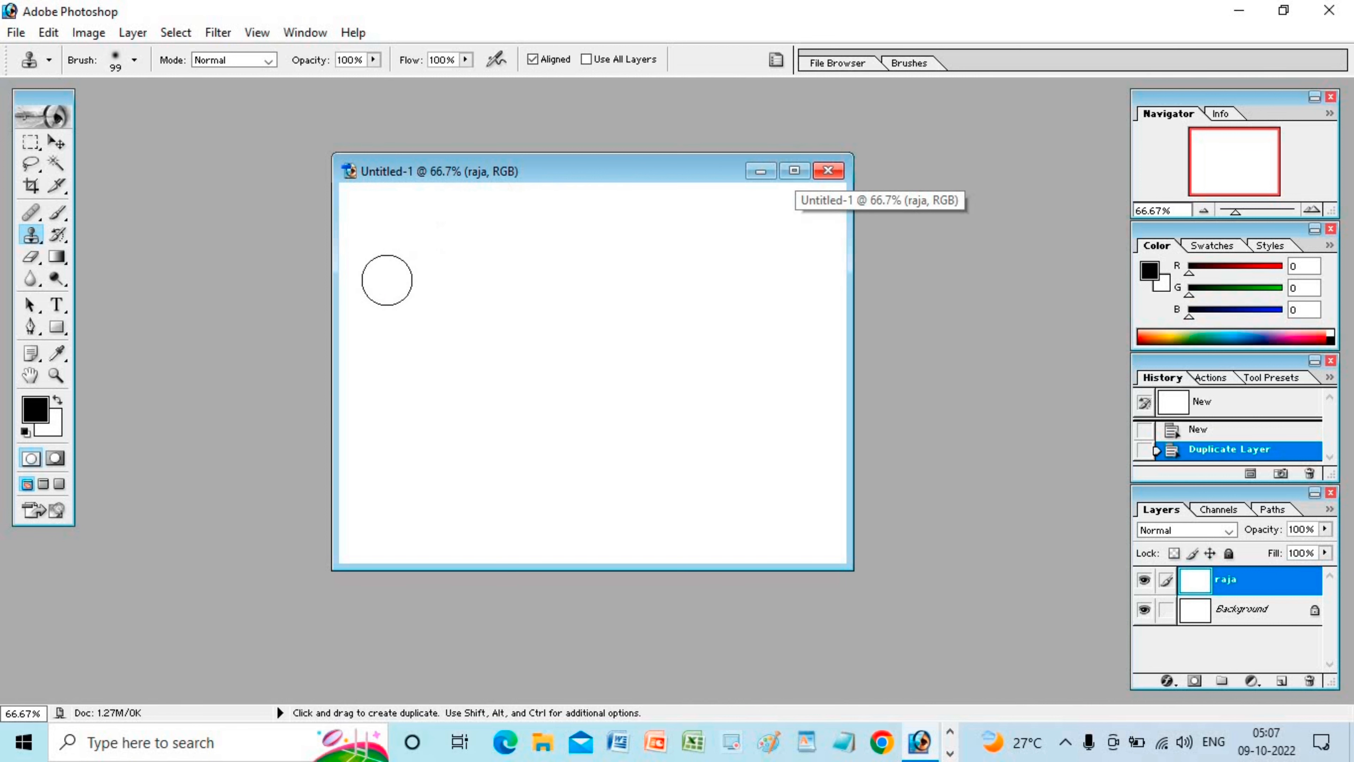
click(806, 170)
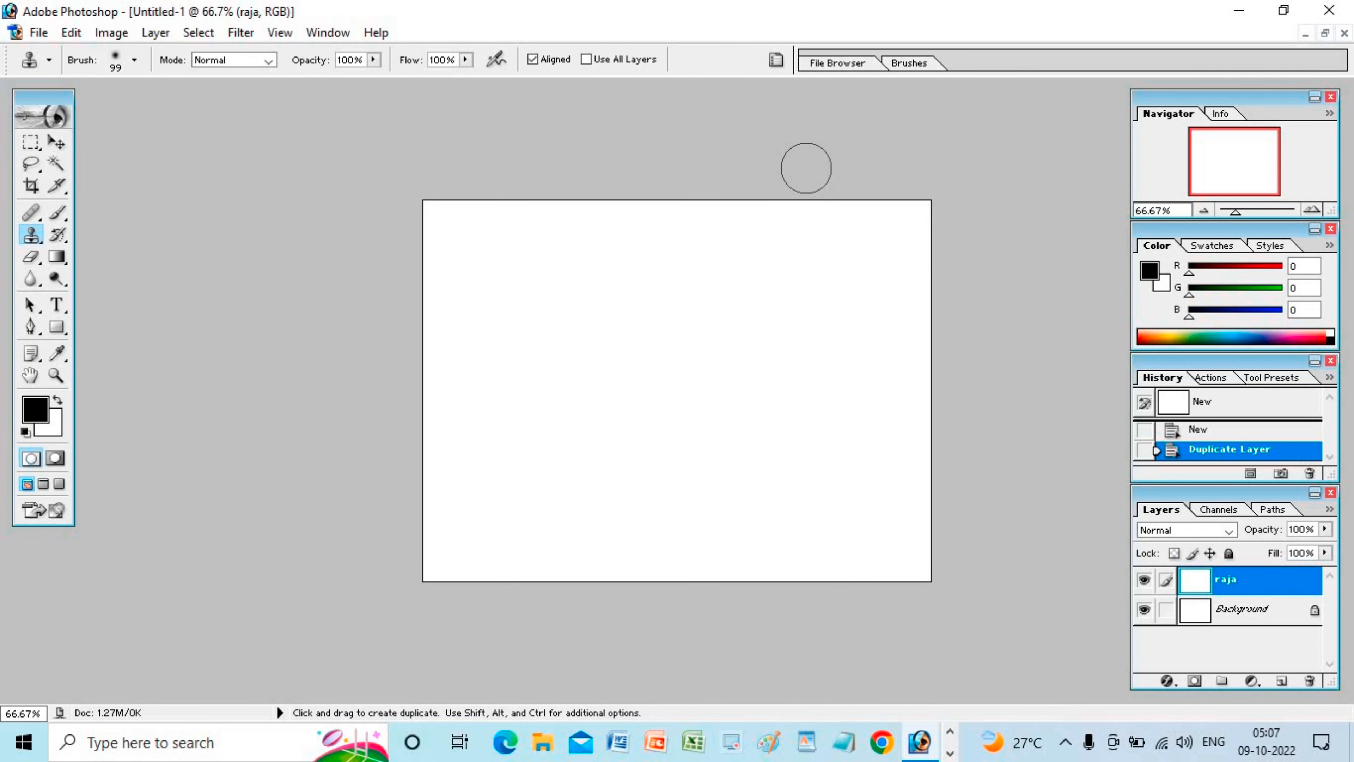
Step: Zoom the canvas in to 200% and back out, finishing at 100% magnification
key(ctrl)
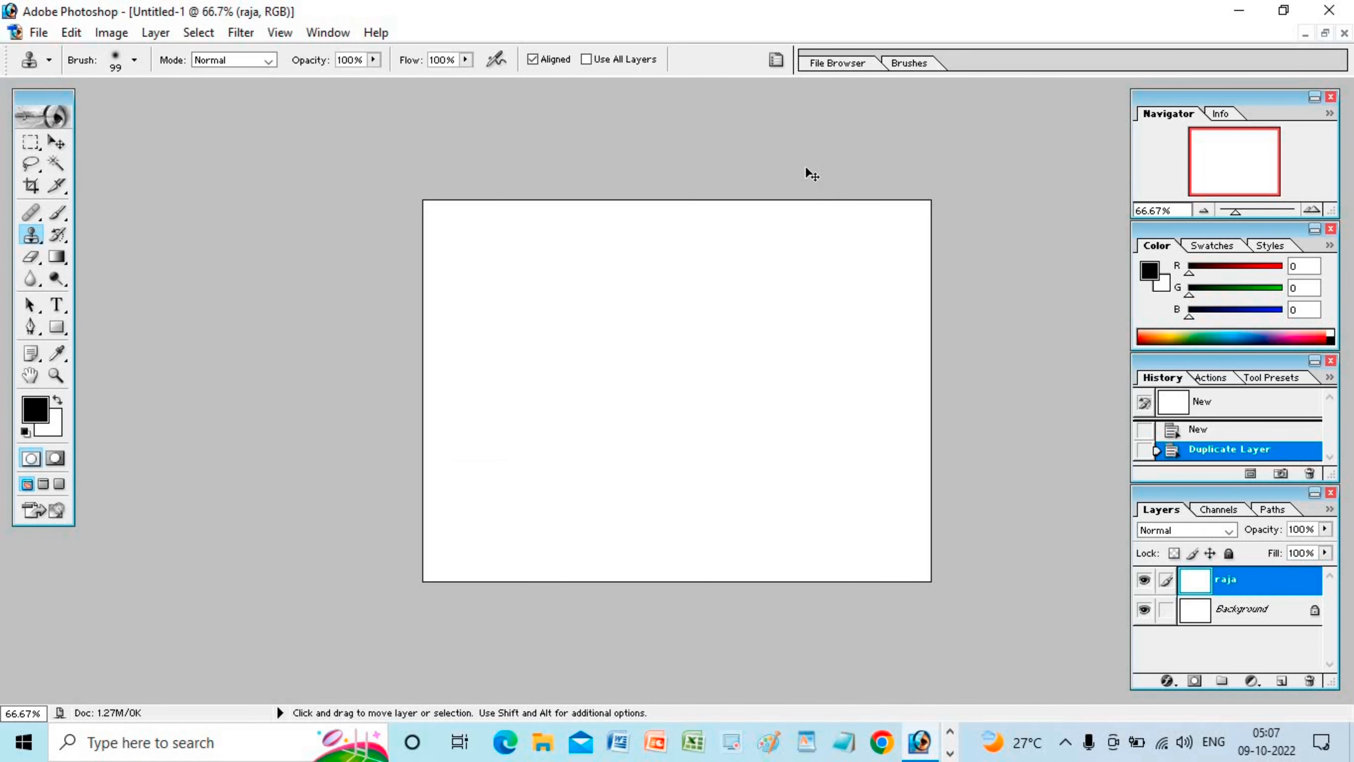
key(ctrl+plus)
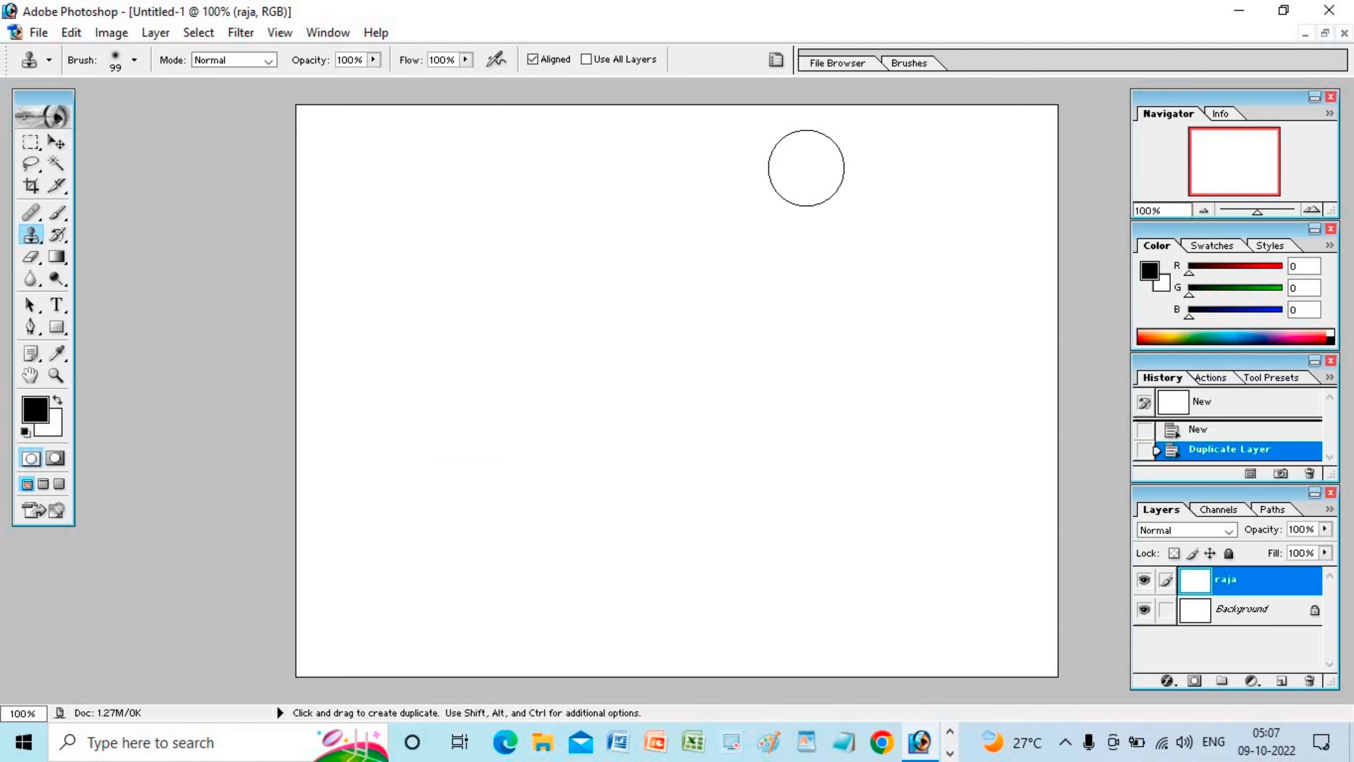
key(ctrl)
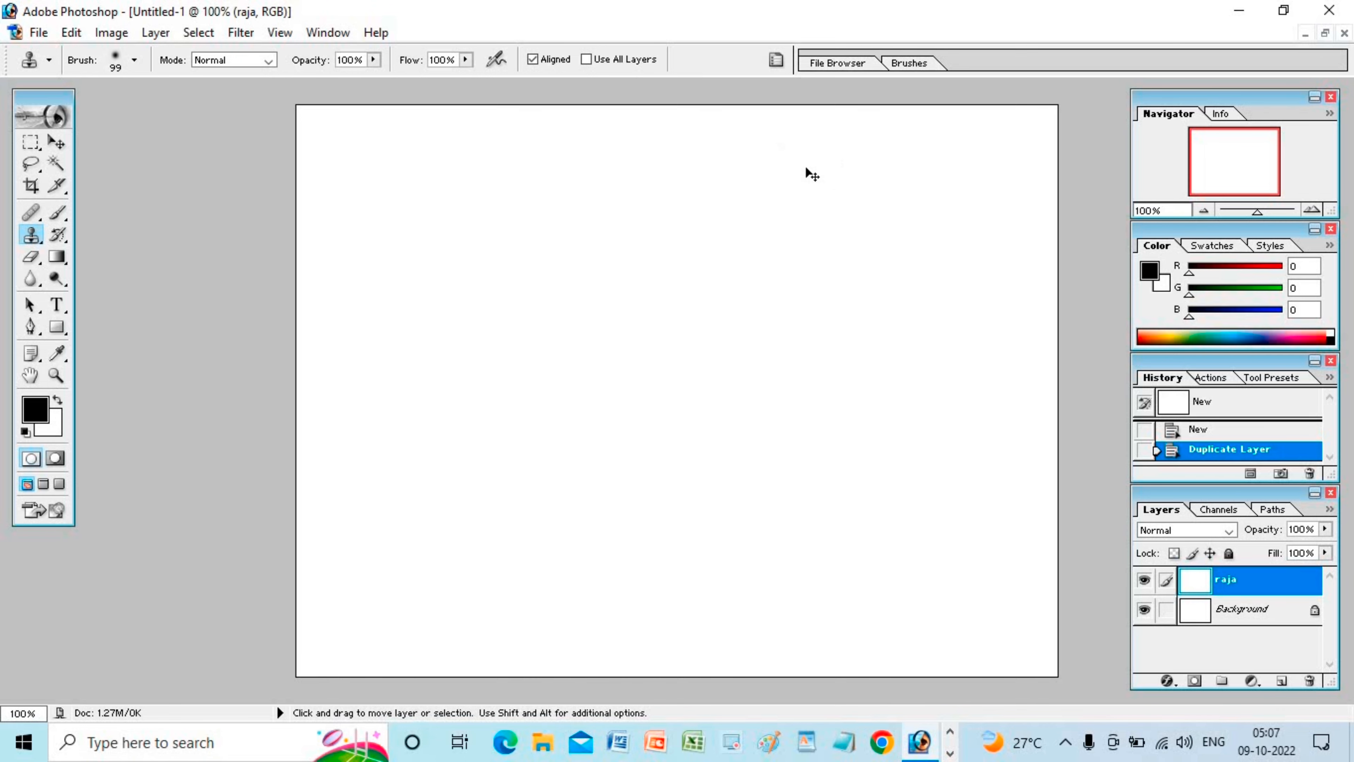
key(ctrl+plus)
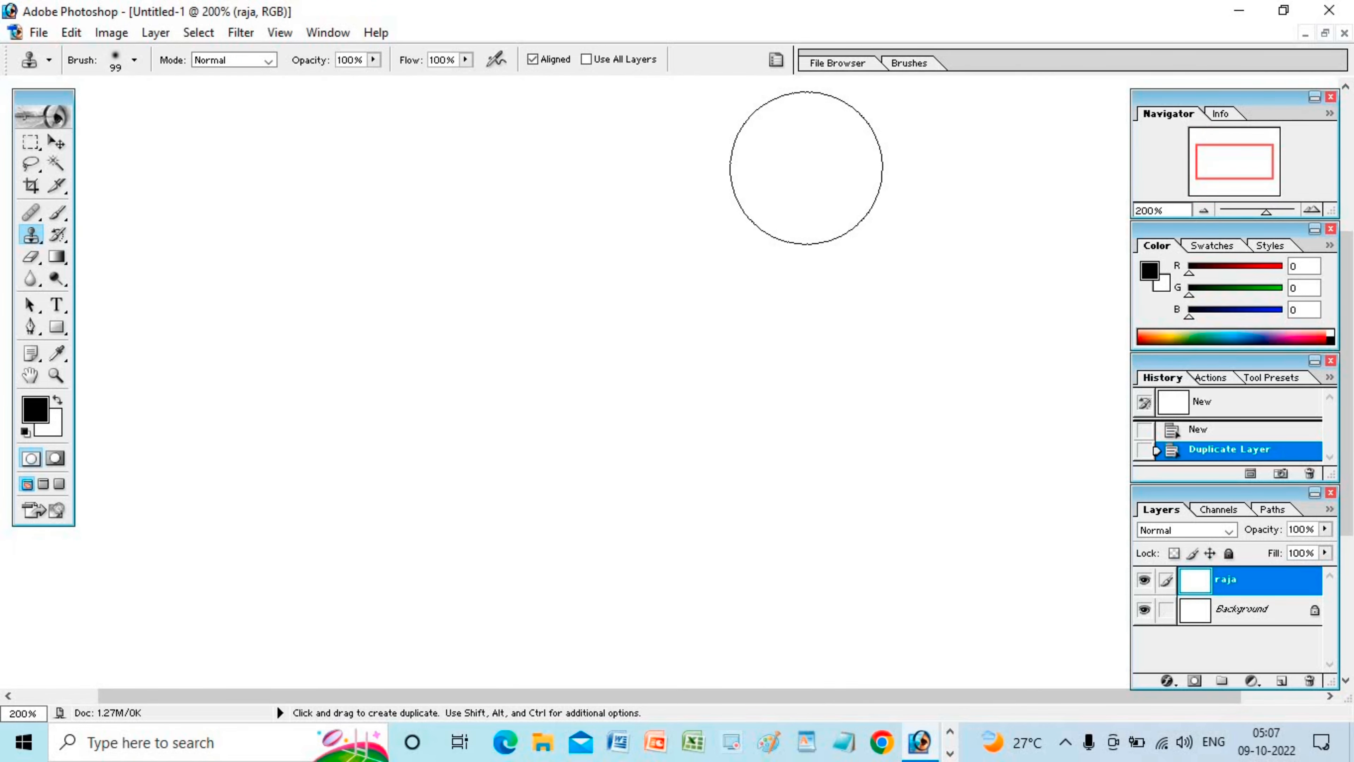
key(ctrl)
key(ctrl+minus)
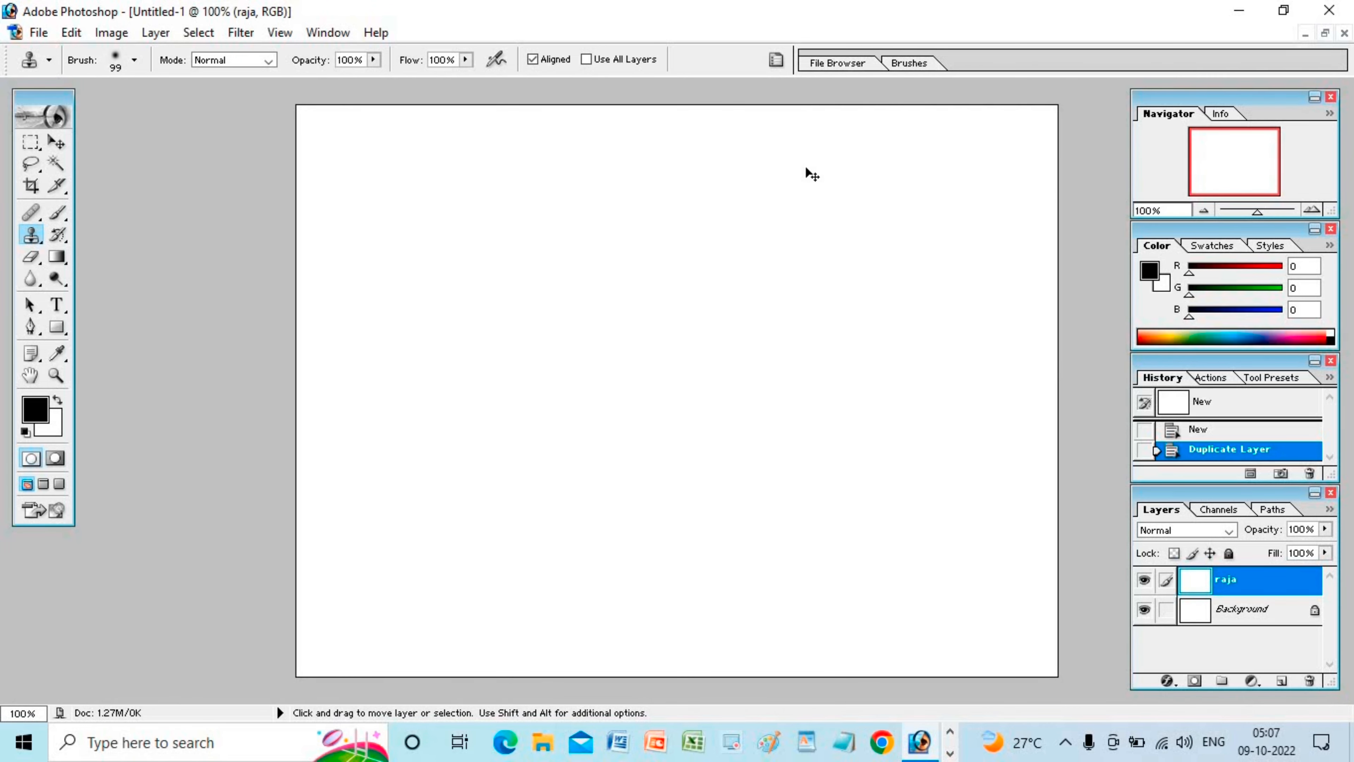
key(ctrl+minus)
key(ctrl+minus)
key(ctrl+minus)
key(ctrl+minus)
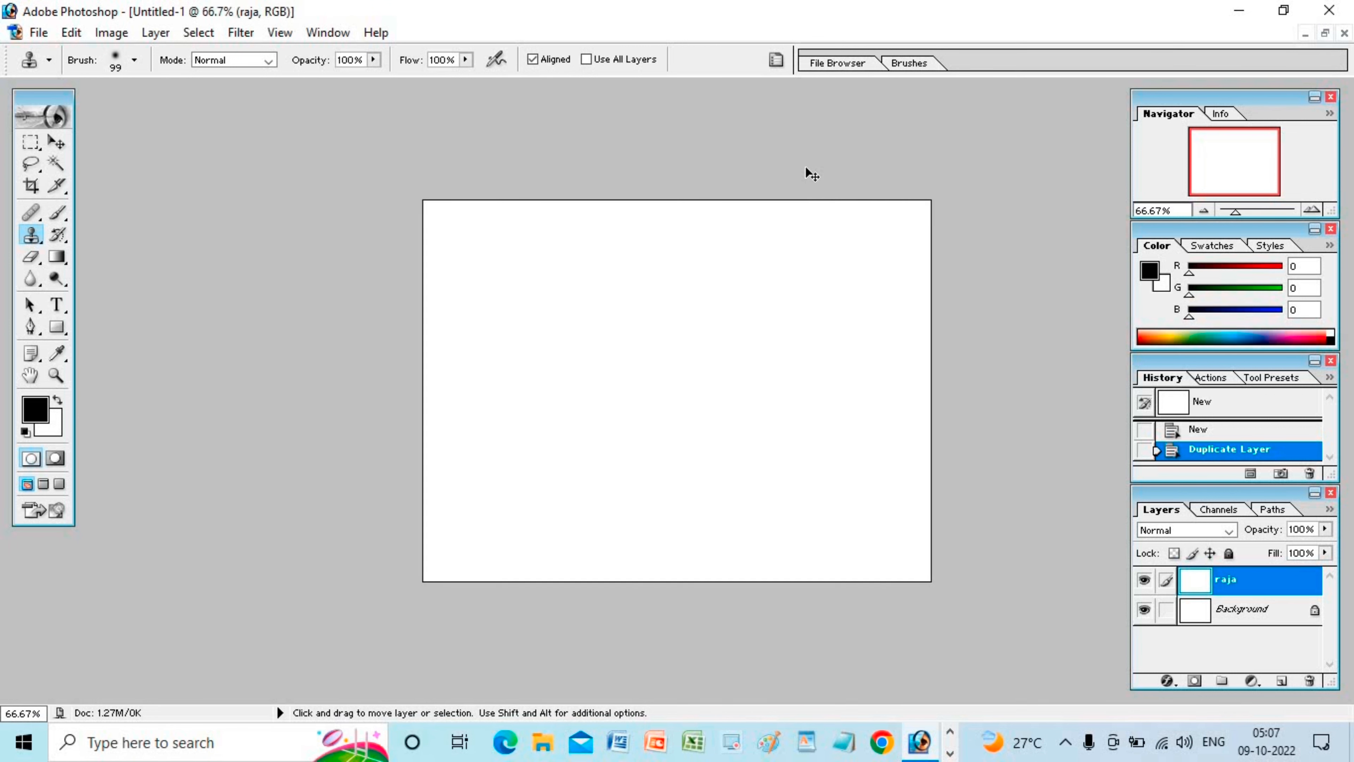
key(ctrl+minus)
key(ctrl+plus)
key(ctrl+plus)
key(ctrl+plus)
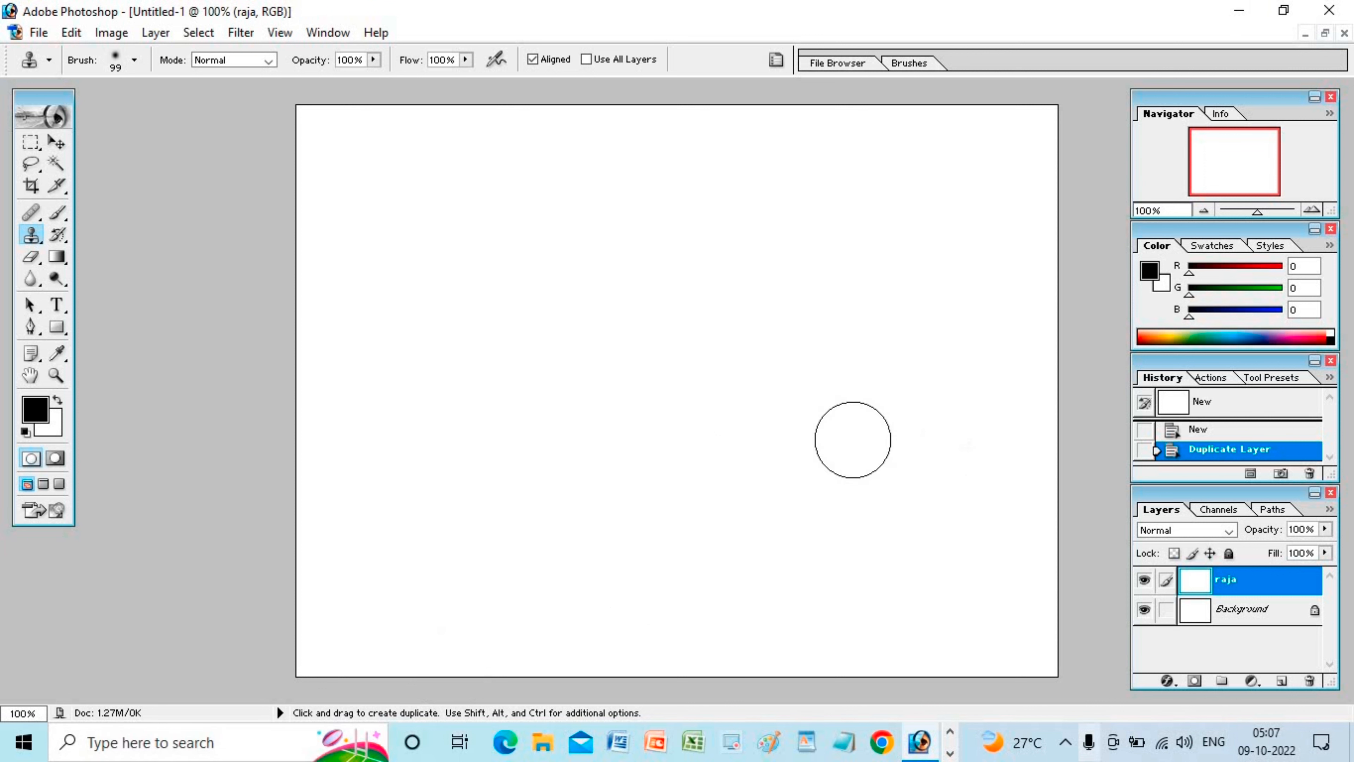
Step: Draw a rectangular marquee selection in the canvas's upper-left area and replace it with a smaller one near the upper middle
click(37, 145)
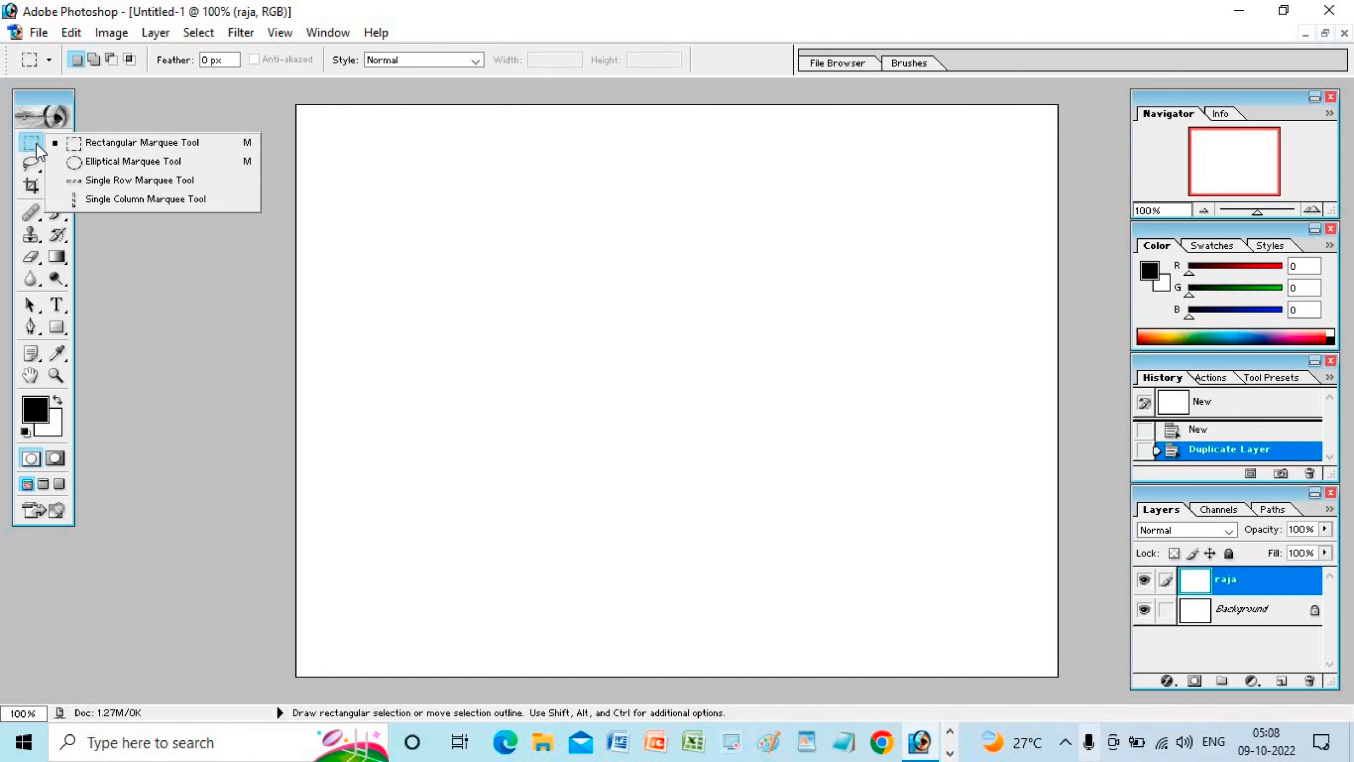
click(123, 142)
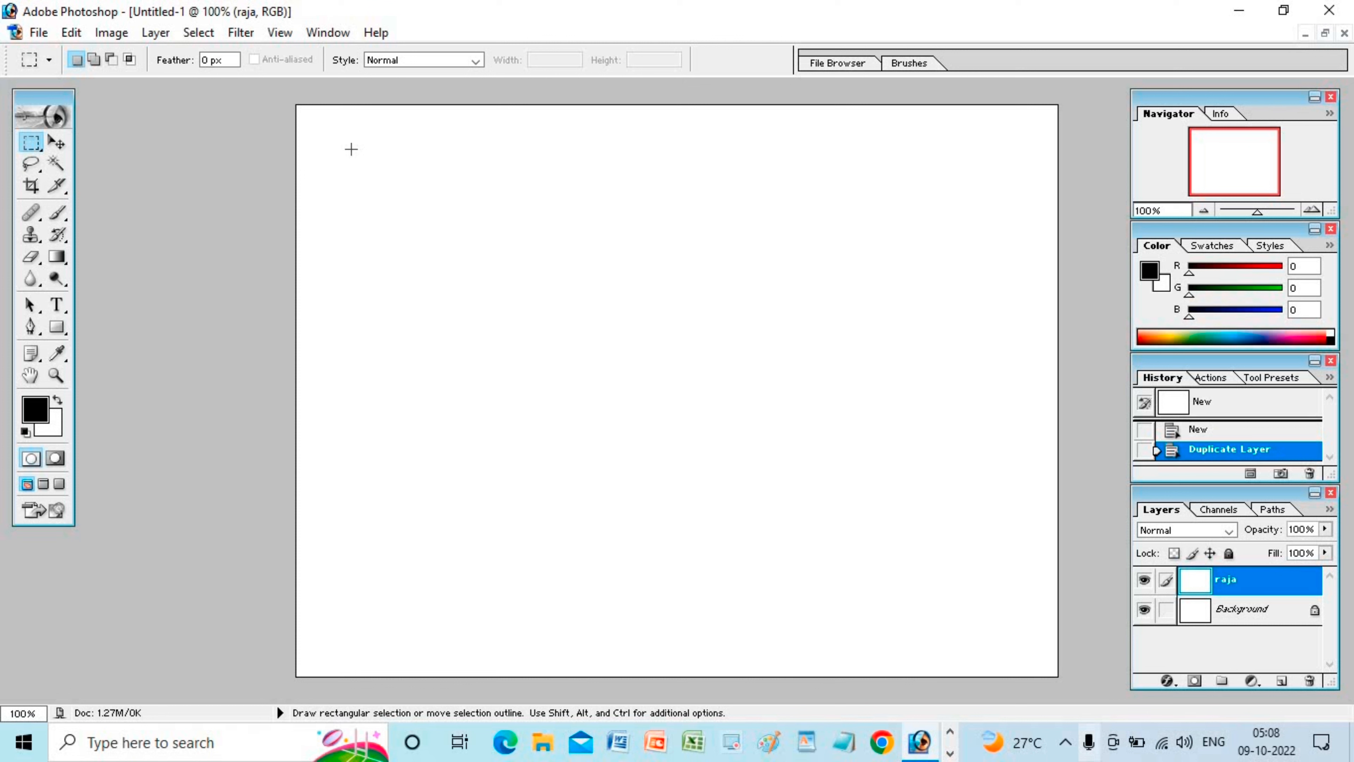
drag(382, 227, 596, 358)
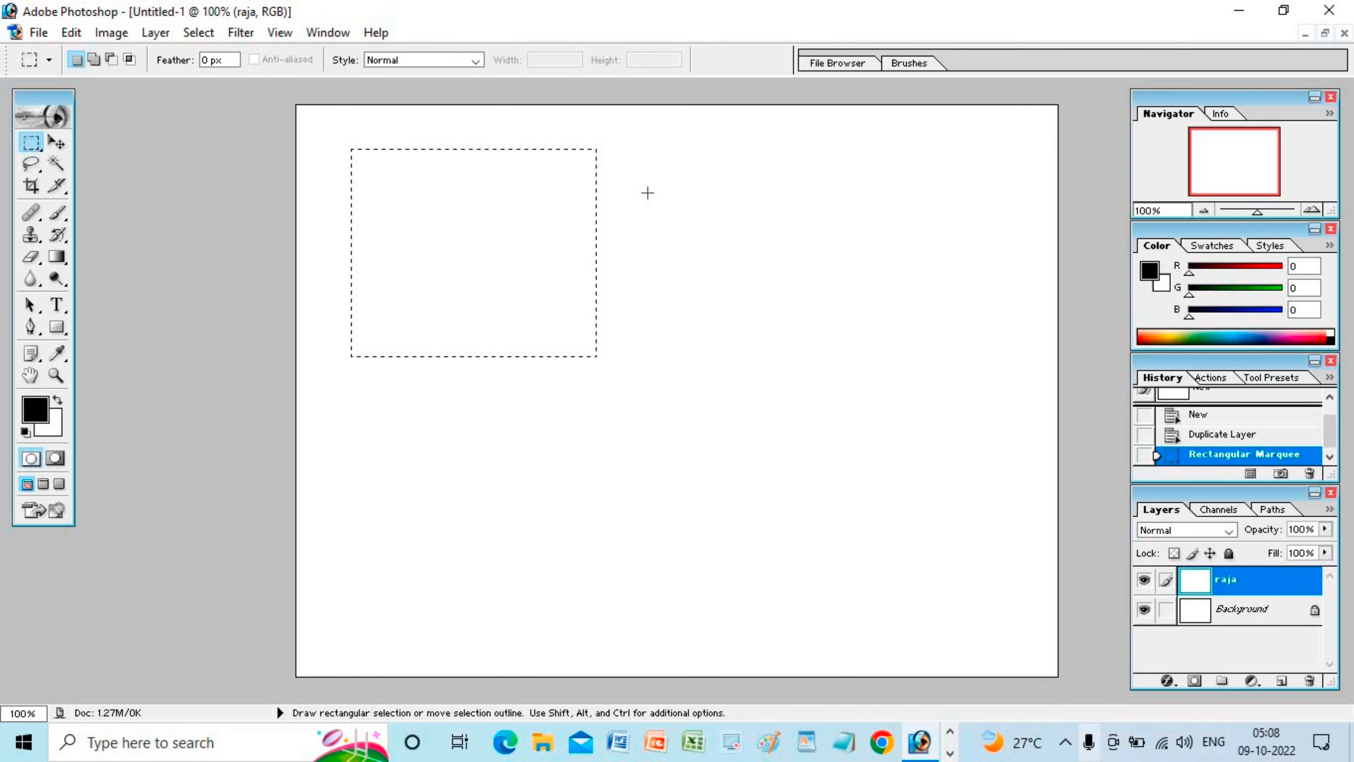
click(644, 191)
drag(577, 271, 539, 319)
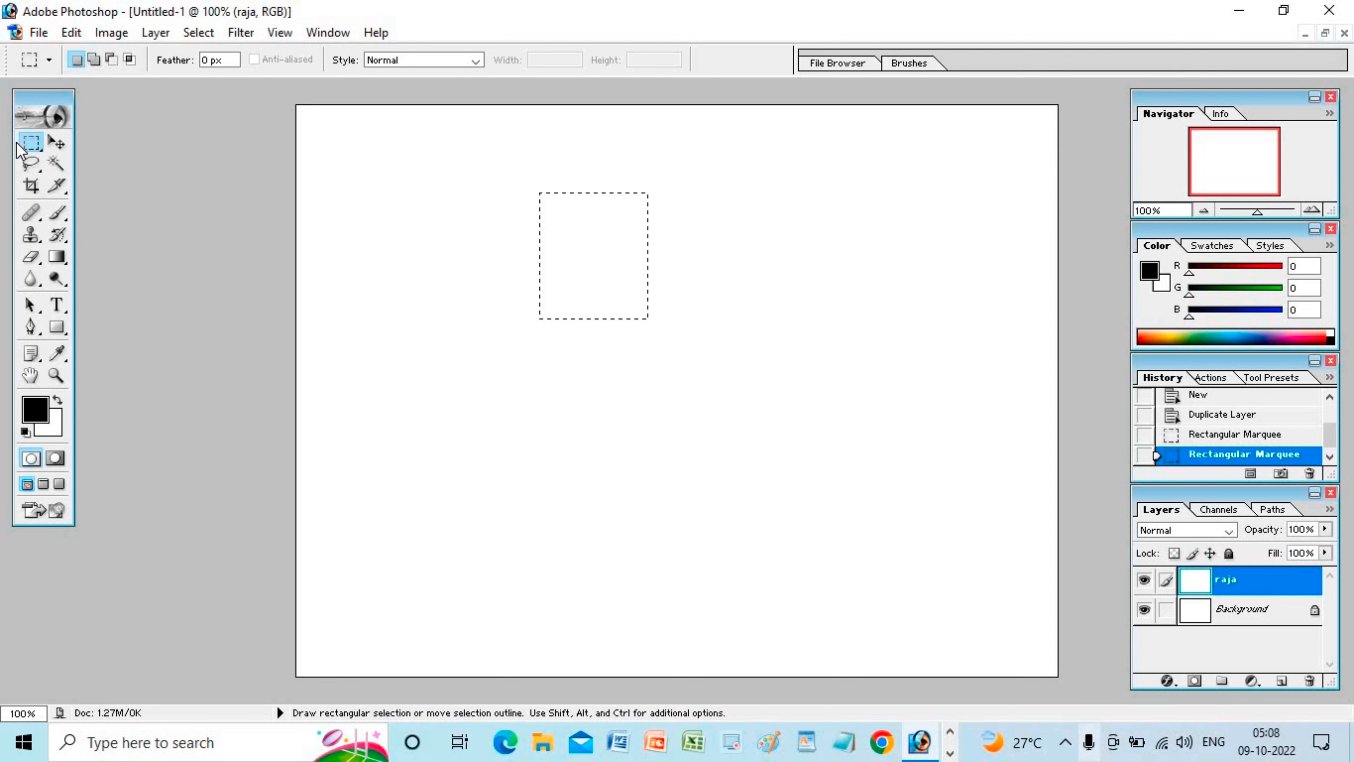
Step: Draw a nearly circular selection left of the canvas centre with the Elliptical Marquee tool
click(30, 151)
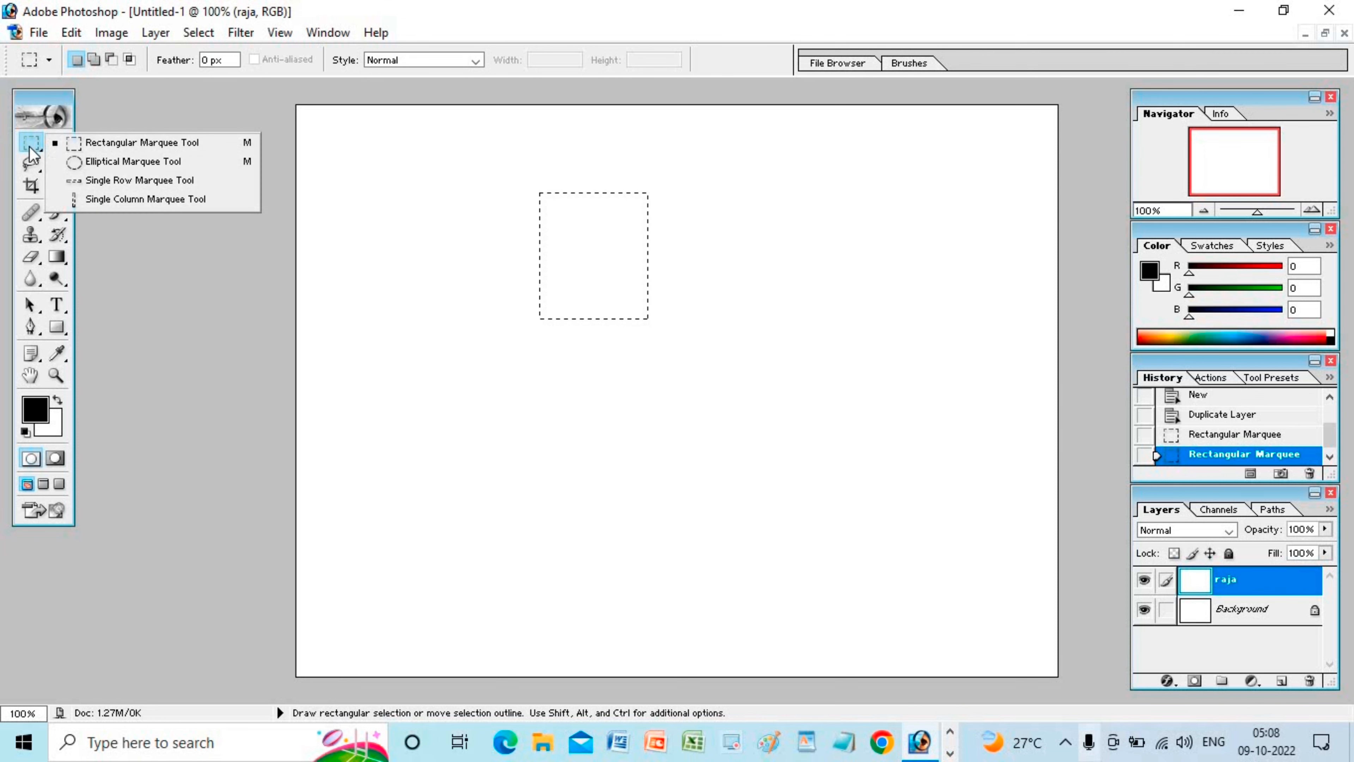
click(86, 160)
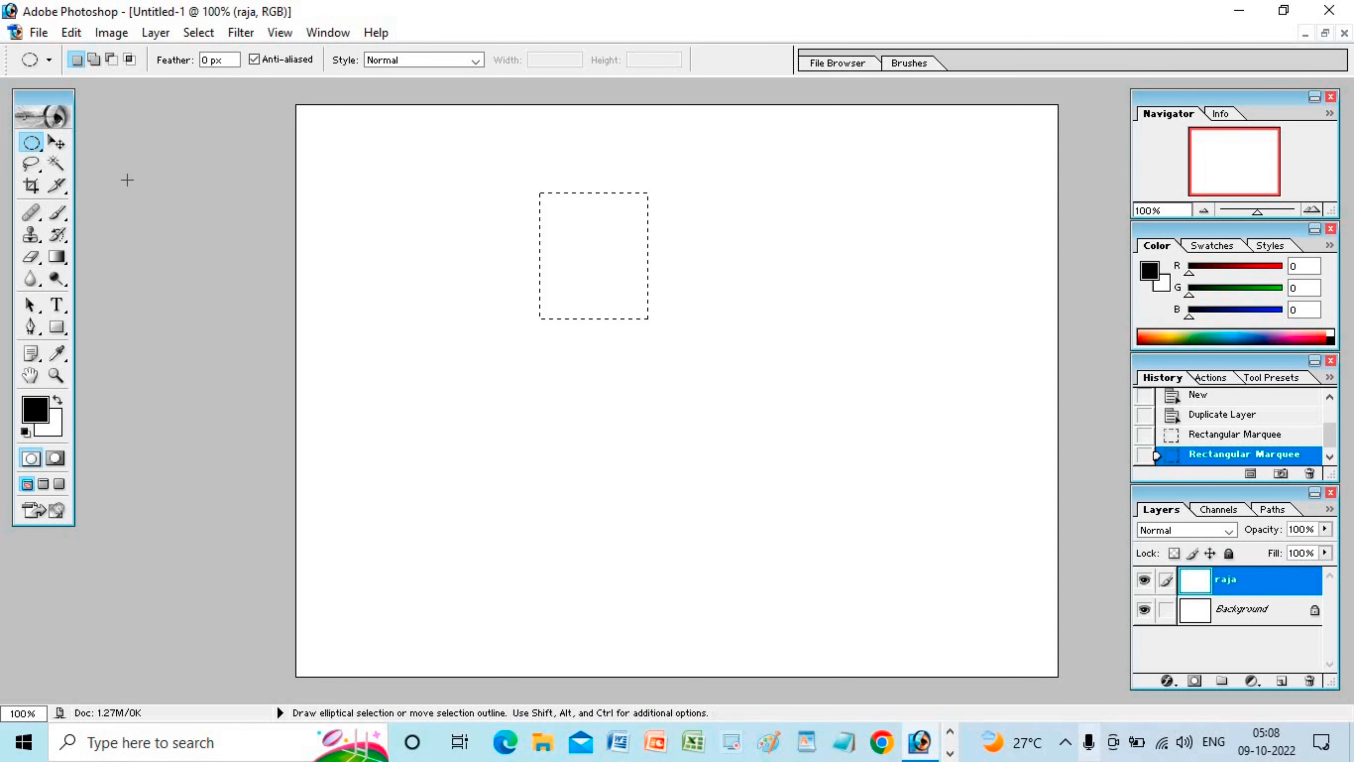
drag(504, 383, 644, 497)
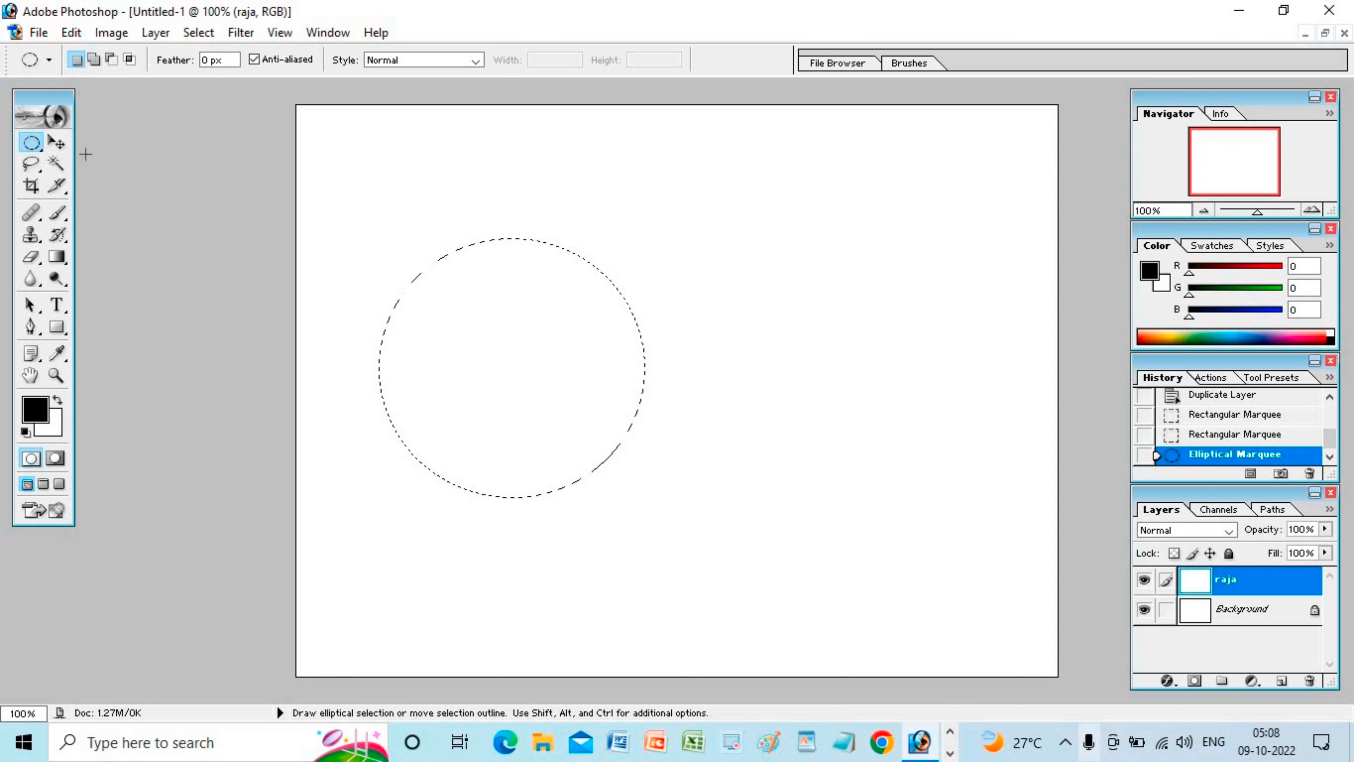
Step: Place single-row selections across the canvas at several heights with the Single Row Marquee tool, ending slightly above mid-height
click(31, 143)
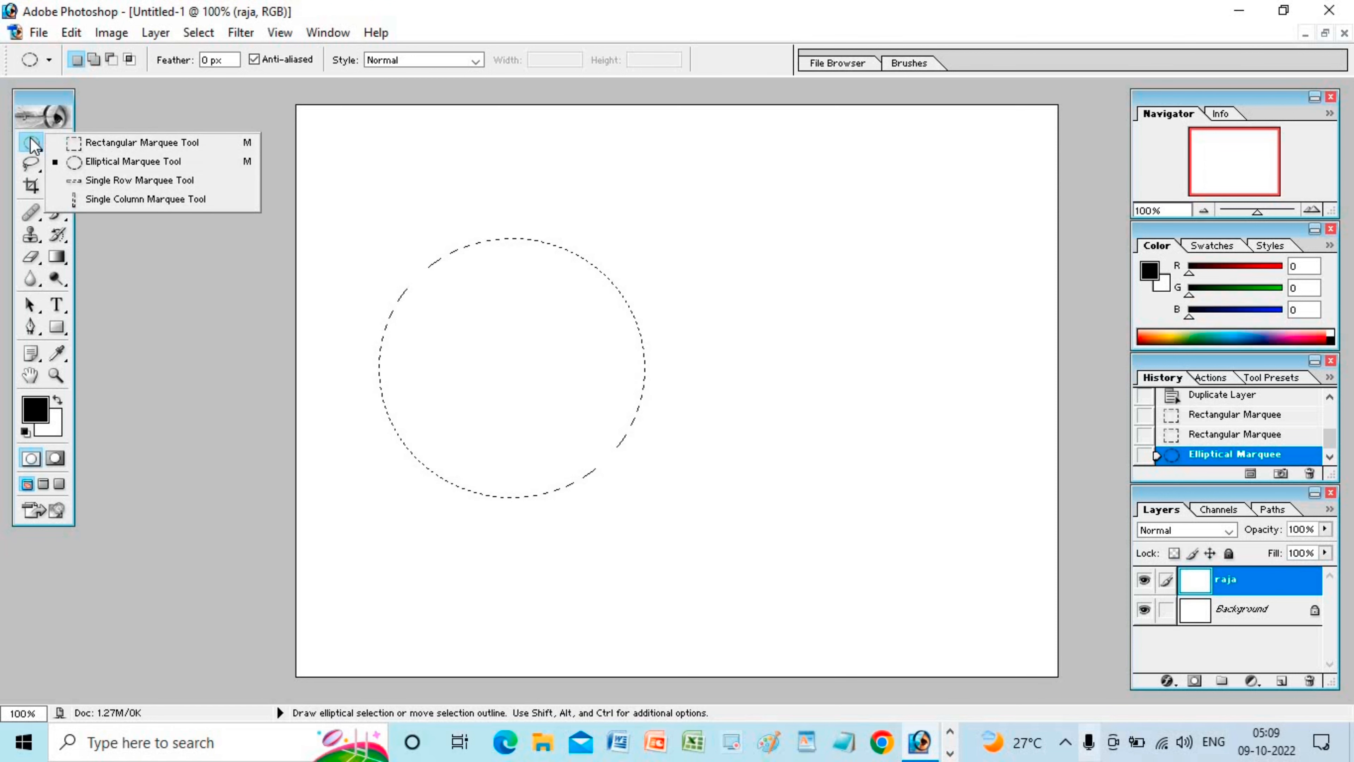
click(83, 180)
click(297, 344)
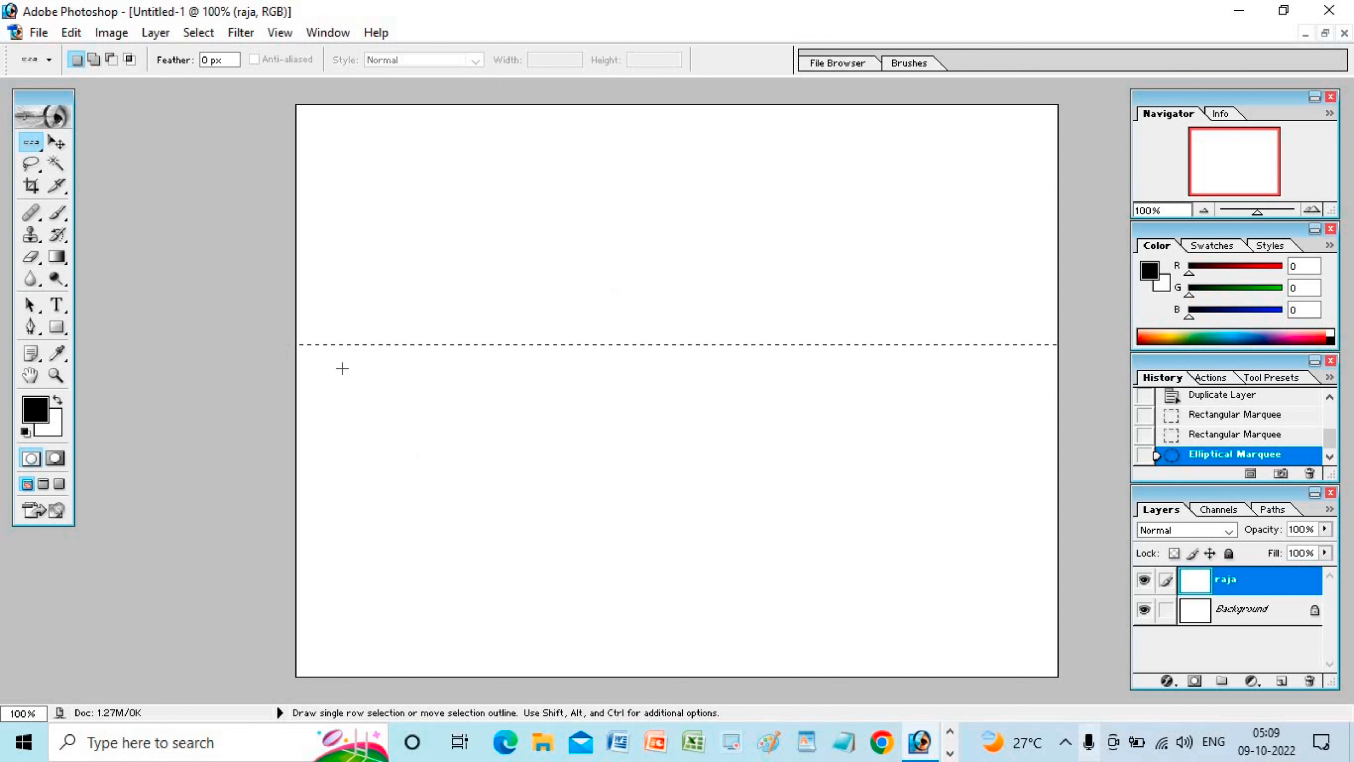
drag(515, 433, 514, 428)
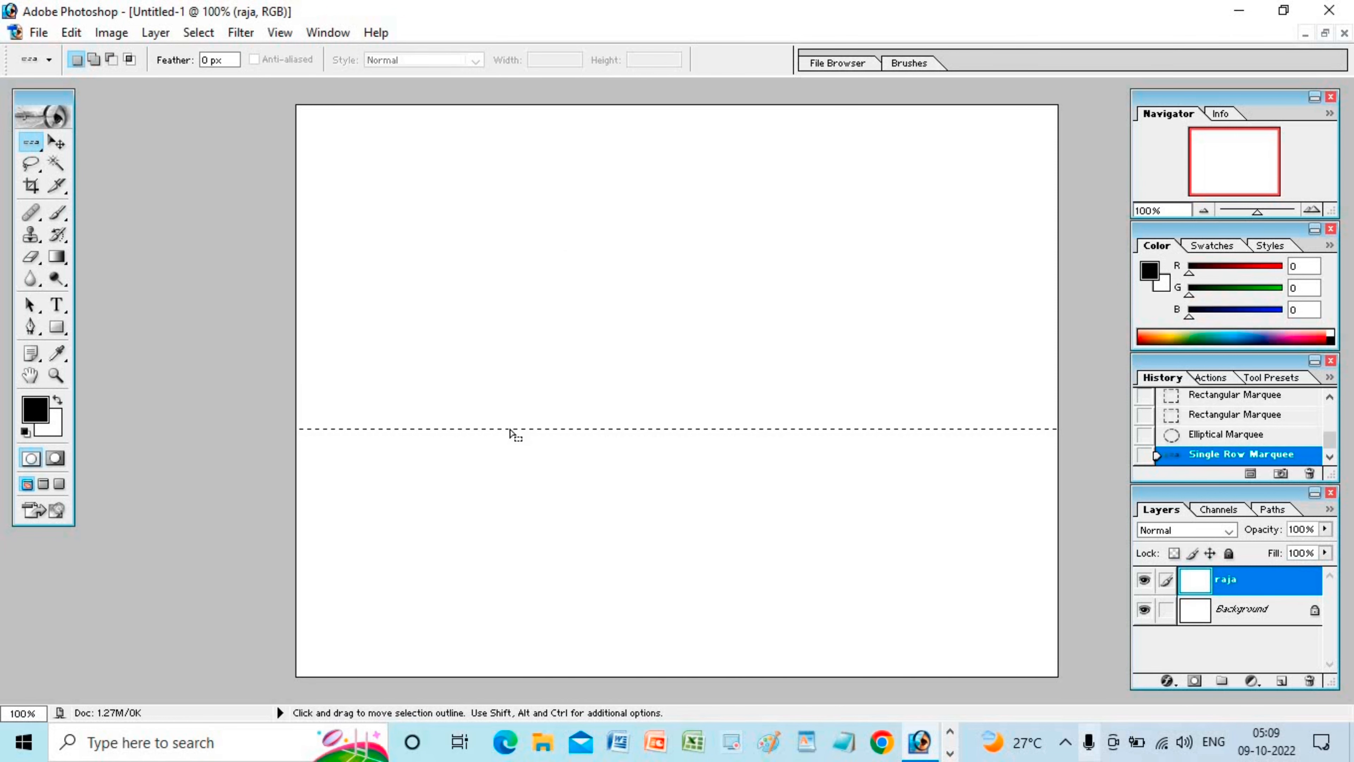
click(417, 320)
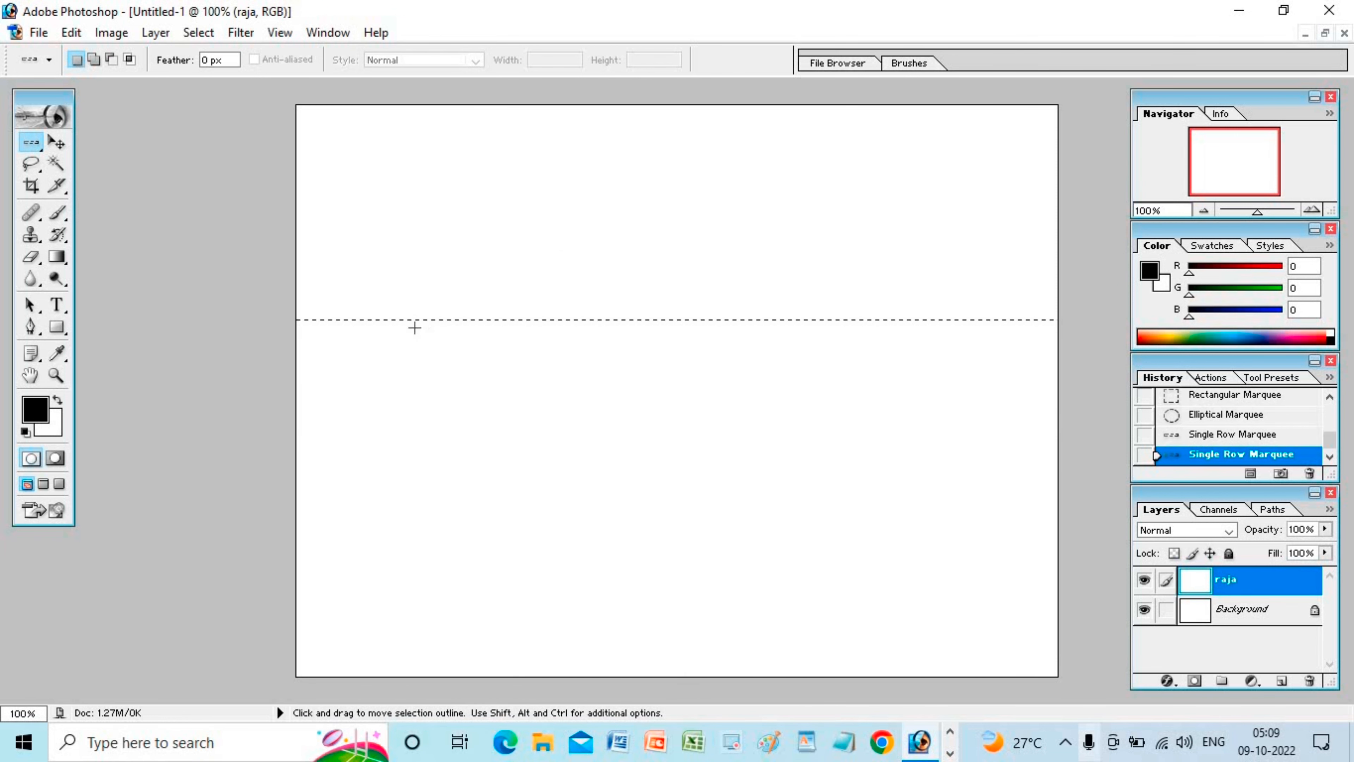
click(359, 428)
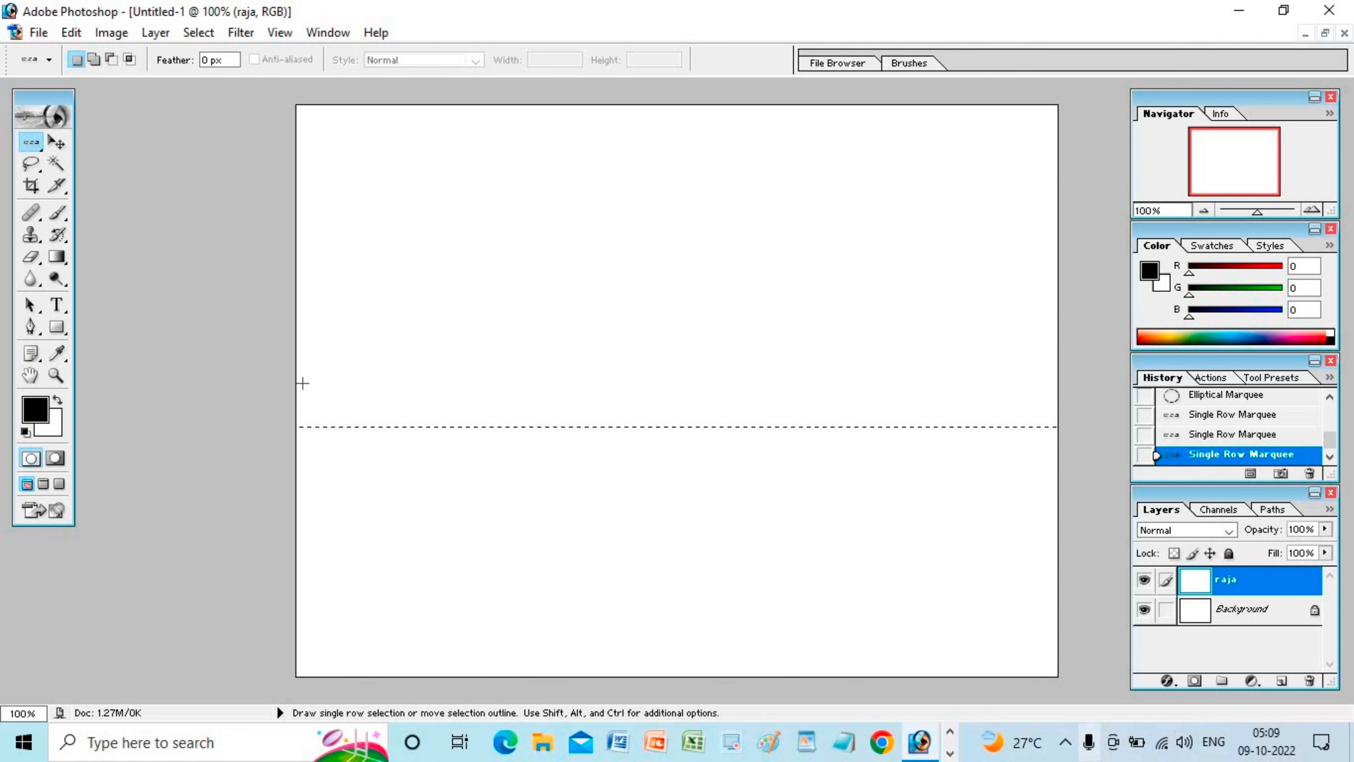
drag(300, 382, 469, 420)
click(470, 419)
click(616, 404)
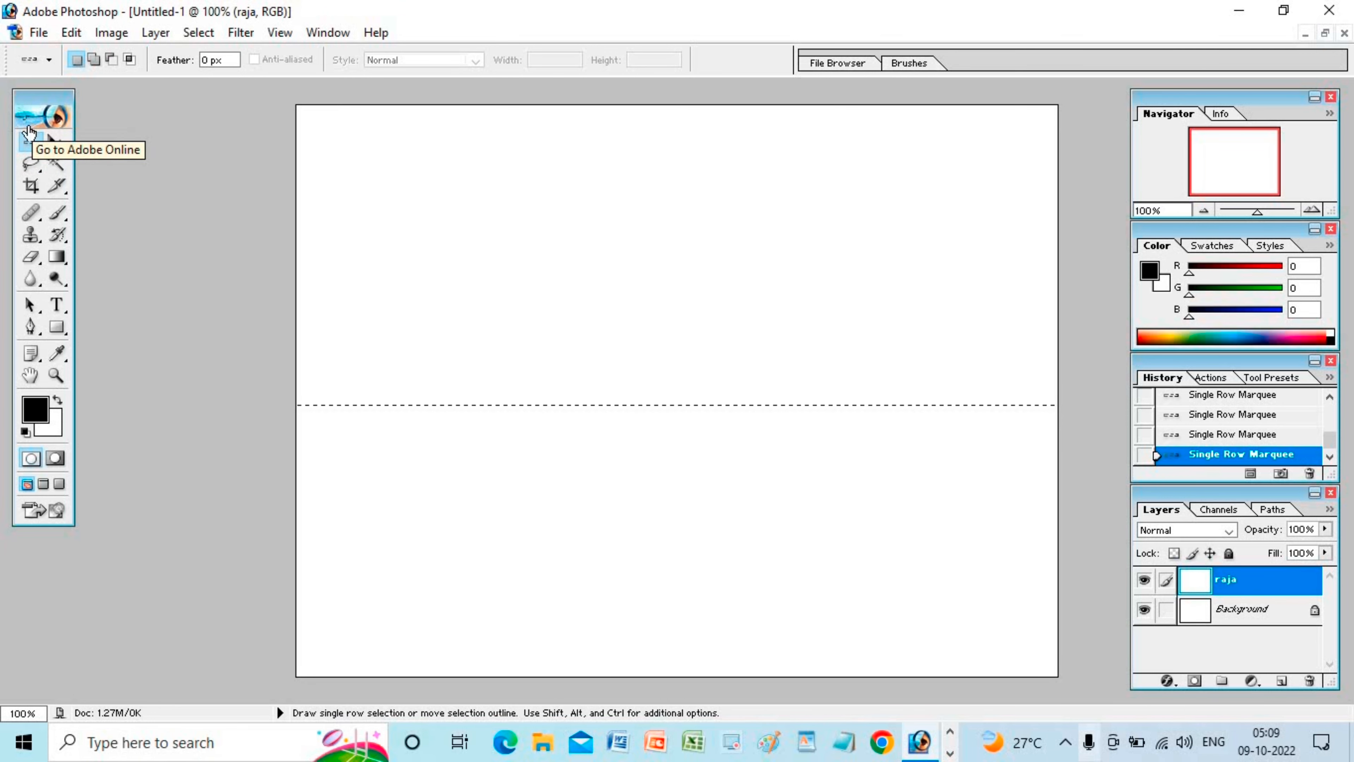
Step: Place single-column selections at several positions with the Single Column Marquee tool, ending near the canvas's left edge
click(30, 132)
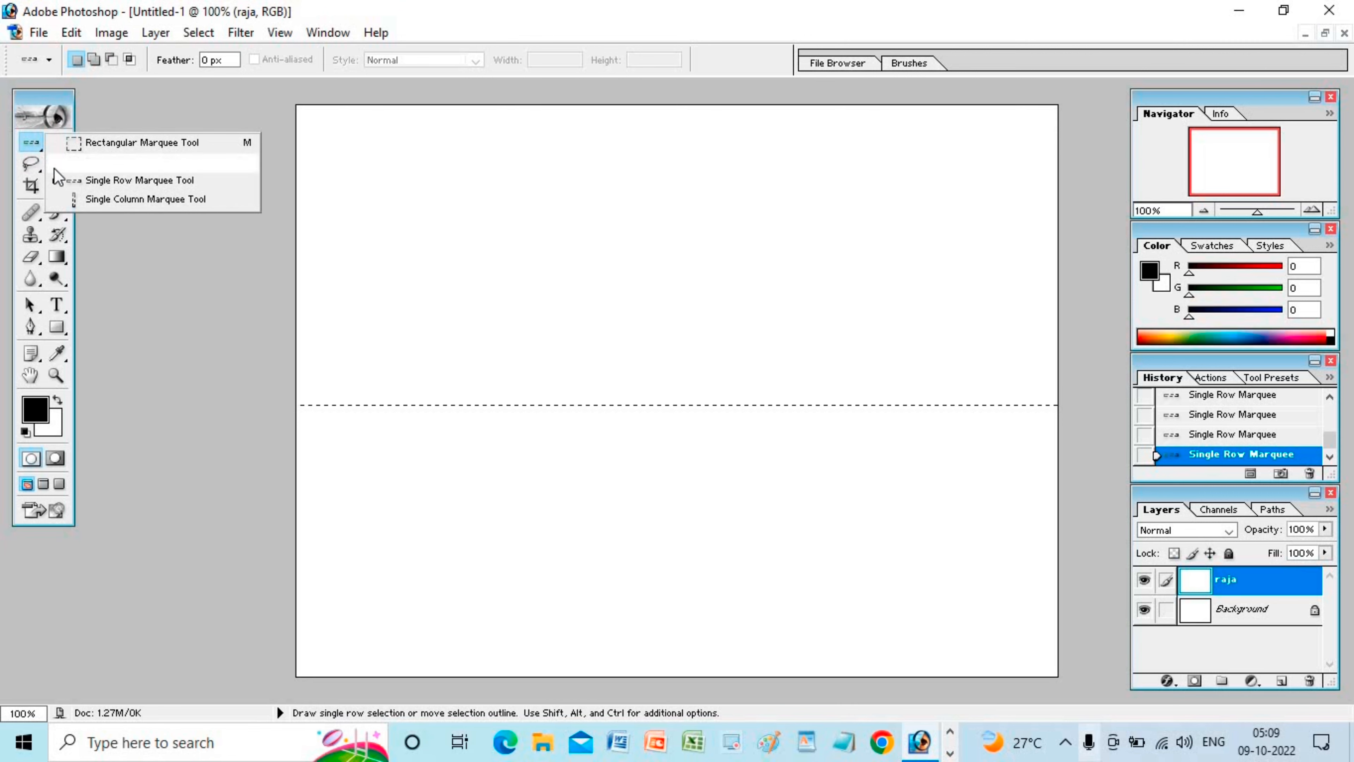
click(85, 197)
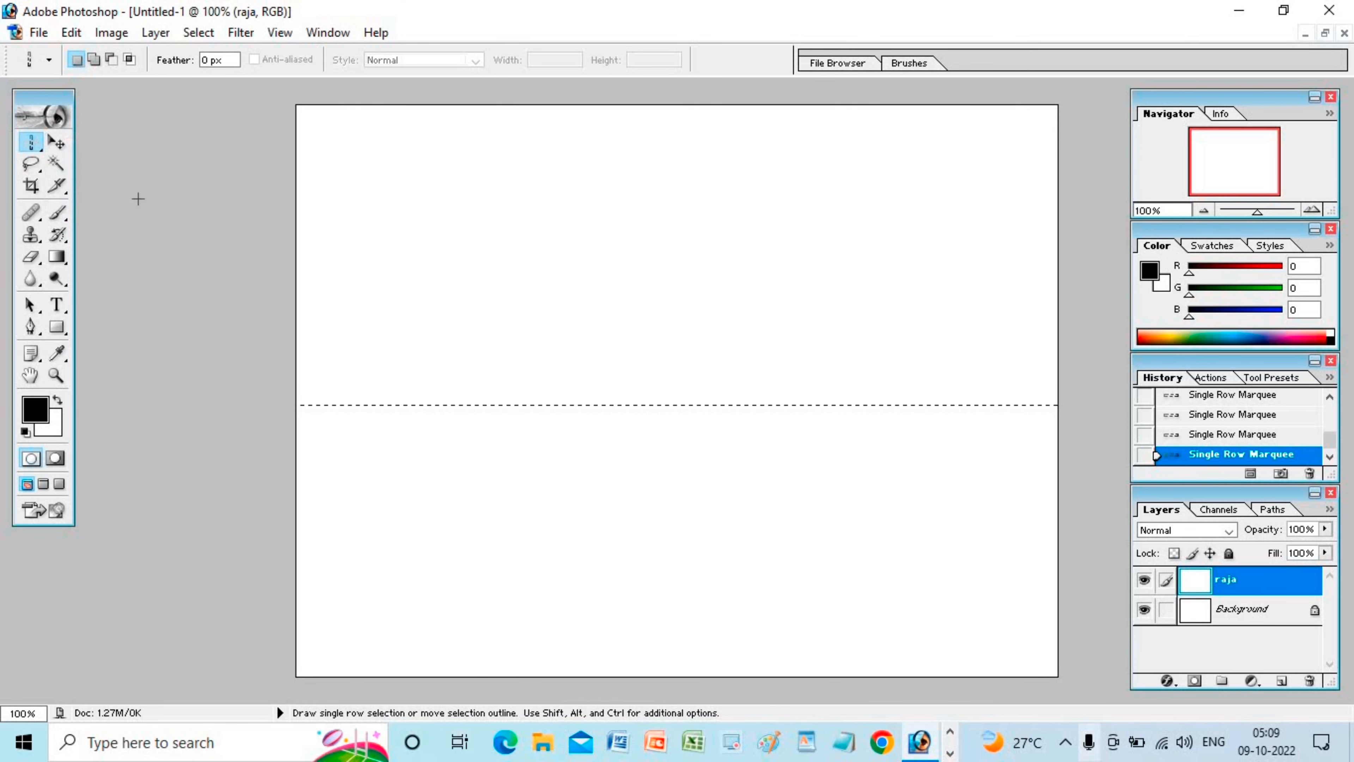
click(655, 217)
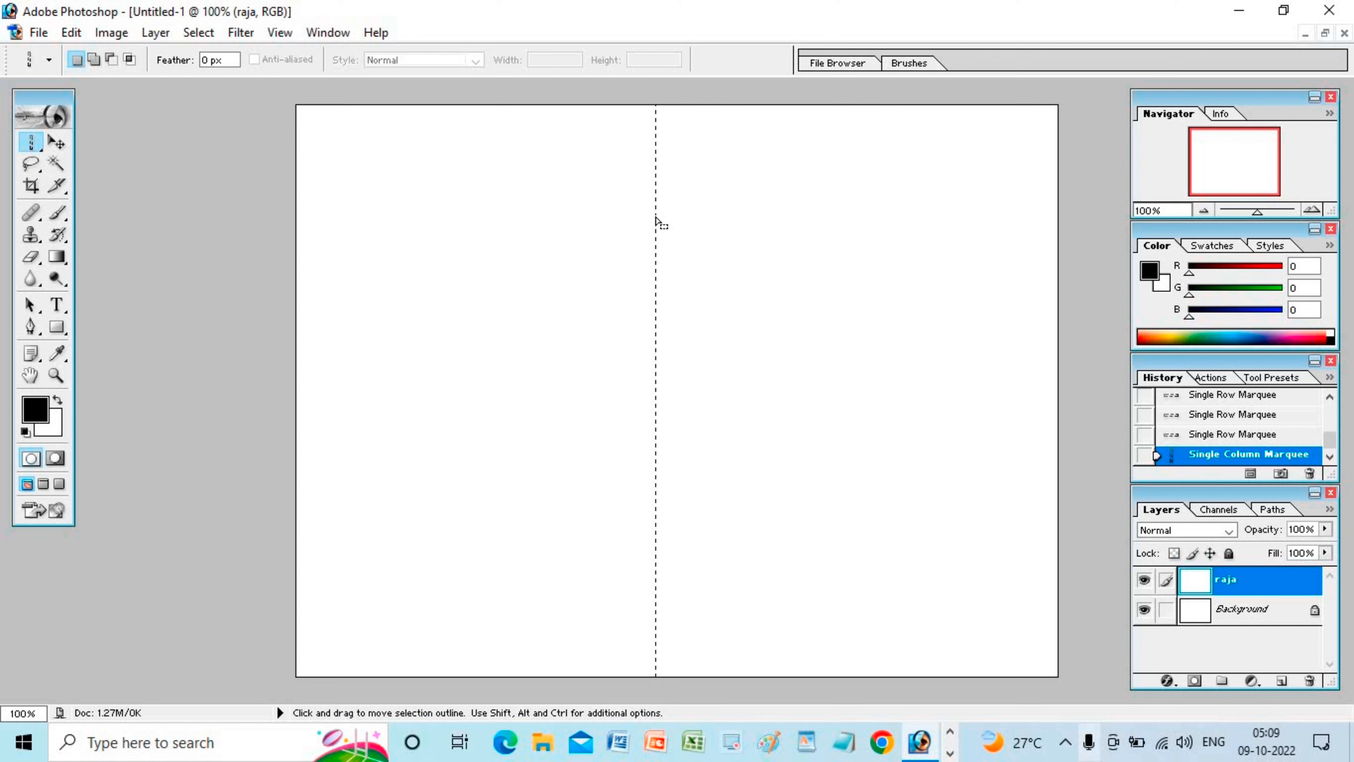
click(824, 138)
click(681, 139)
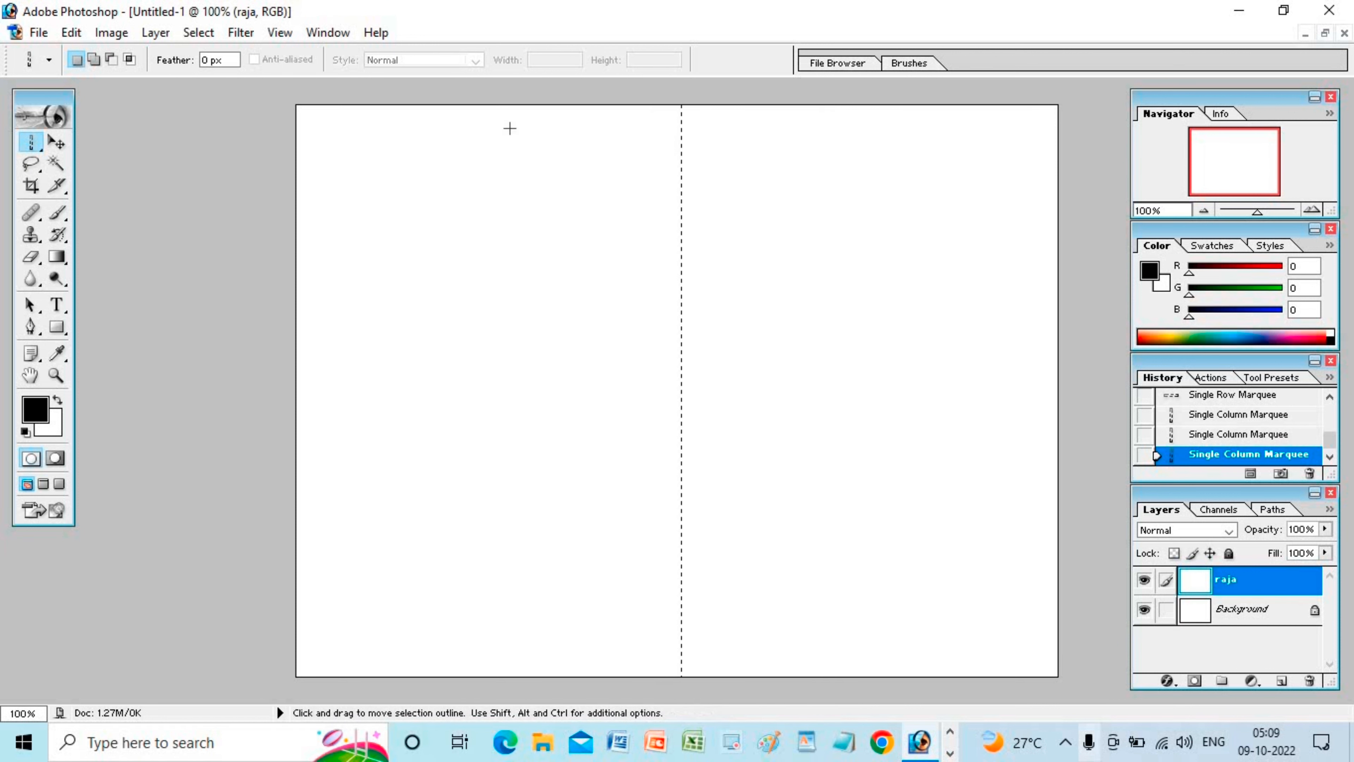
click(31, 142)
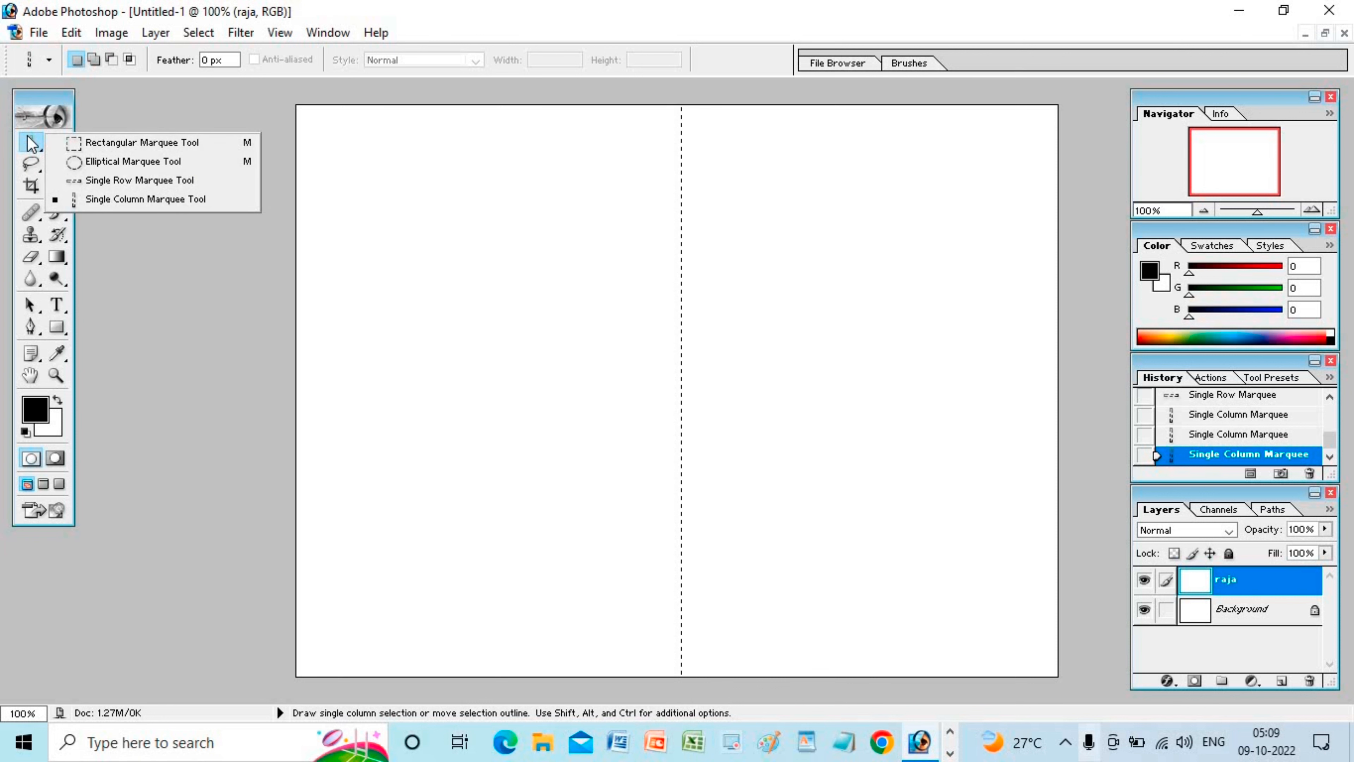
click(364, 196)
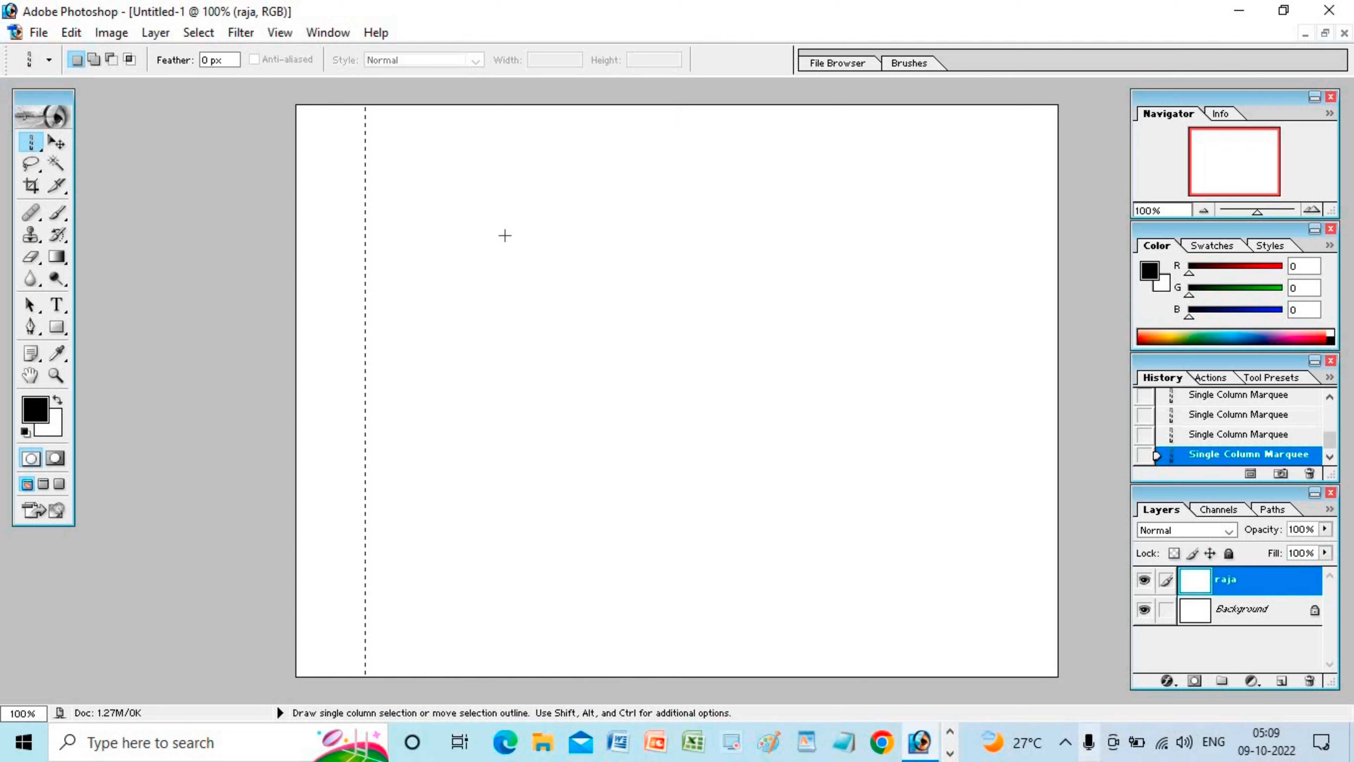
Step: Draw a nearly circular selection in the canvas's upper-left area with the Elliptical Marquee tool
click(31, 143)
click(74, 165)
drag(410, 205, 477, 301)
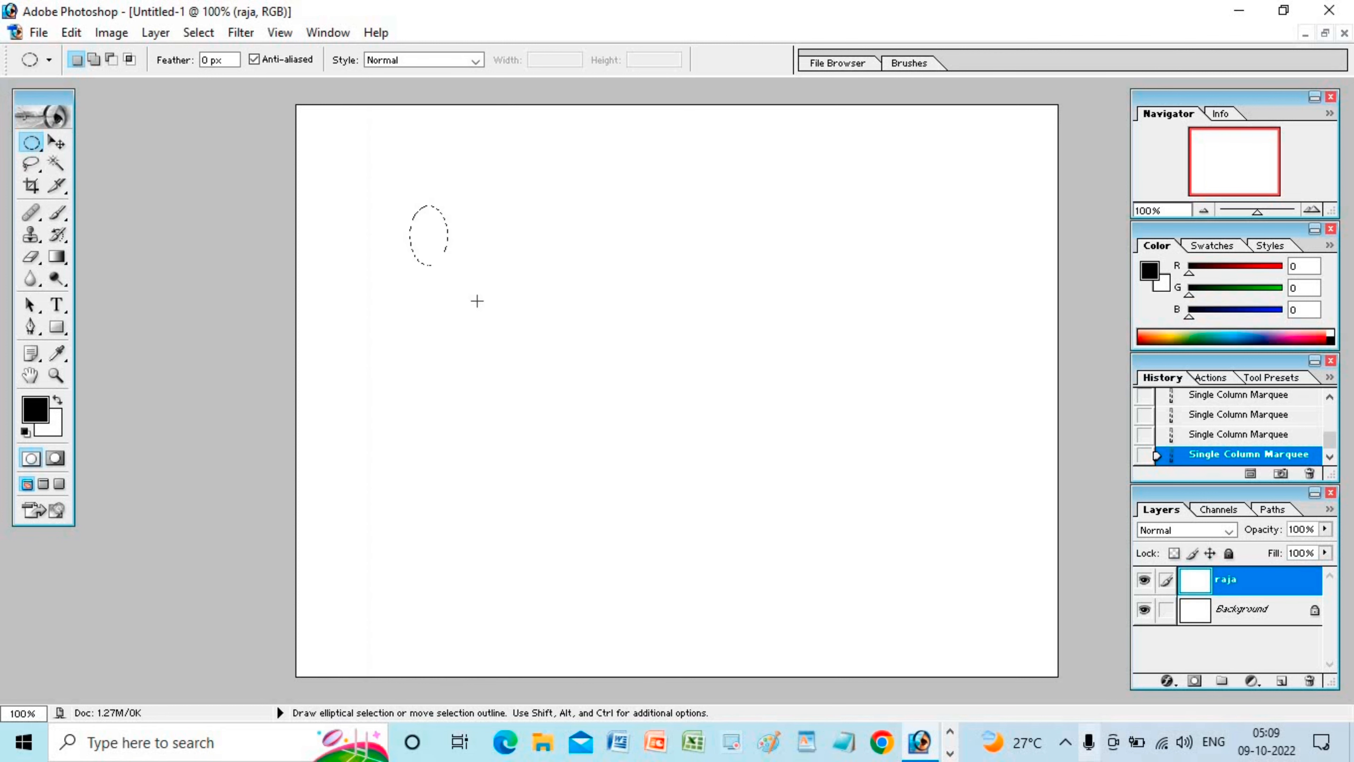
drag(614, 397, 614, 398)
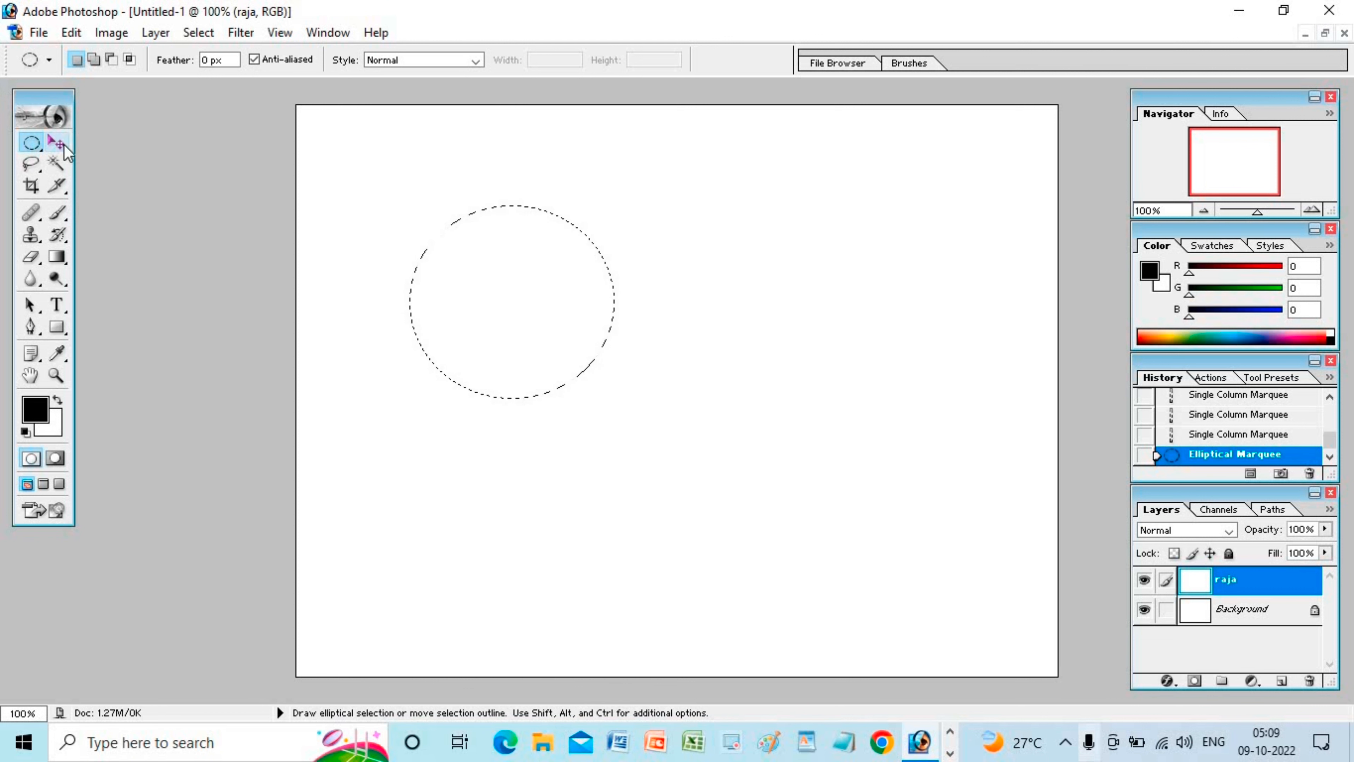
Step: Shift the circular selection and its pixels right and slightly down with the Move tool, and deselect it
click(57, 143)
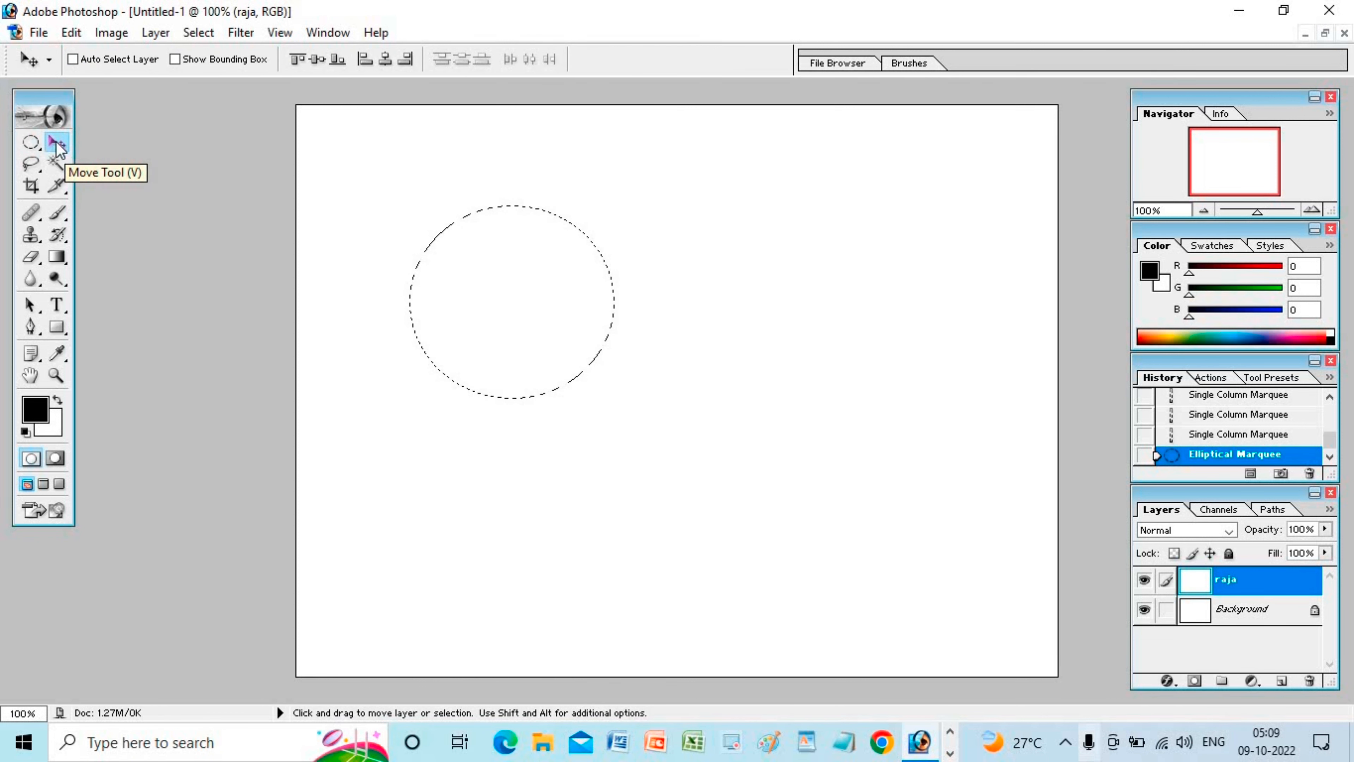
drag(556, 314, 658, 317)
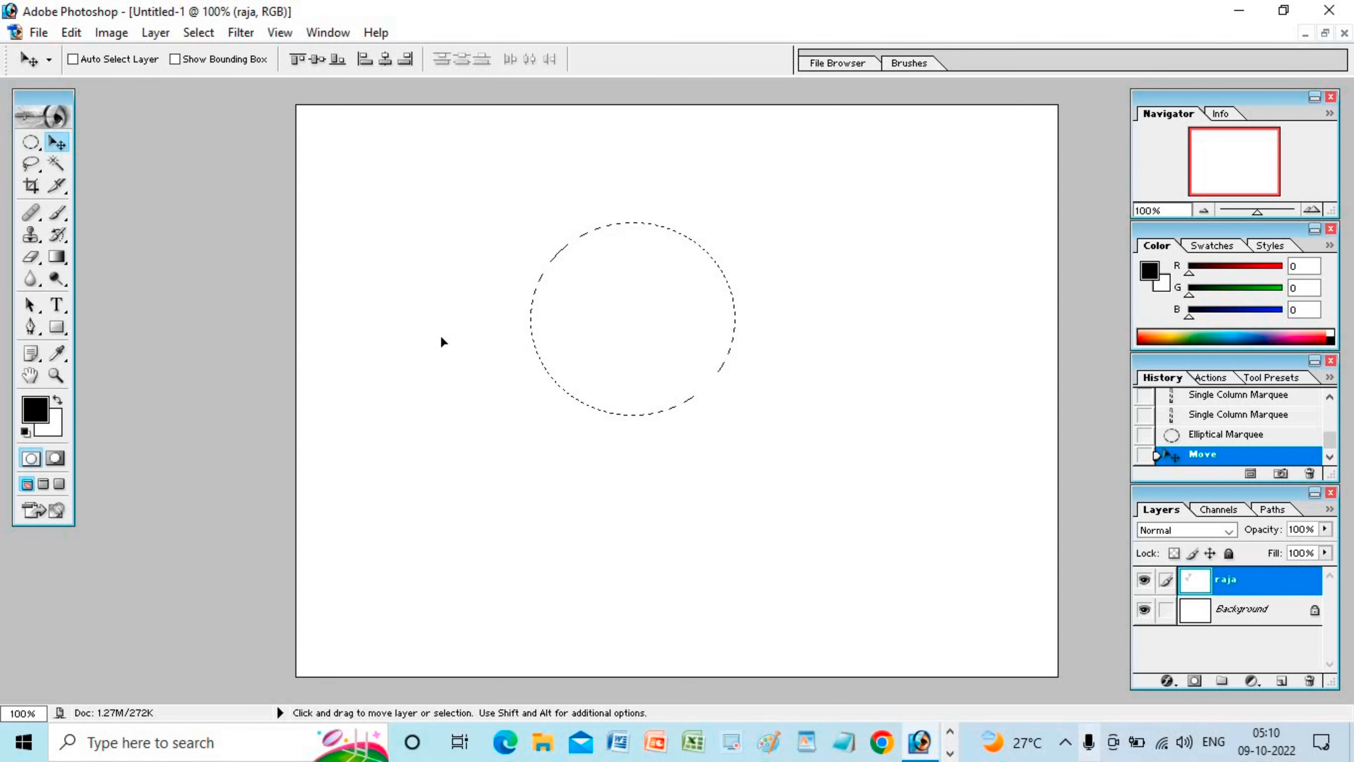
click(30, 142)
right_click(606, 325)
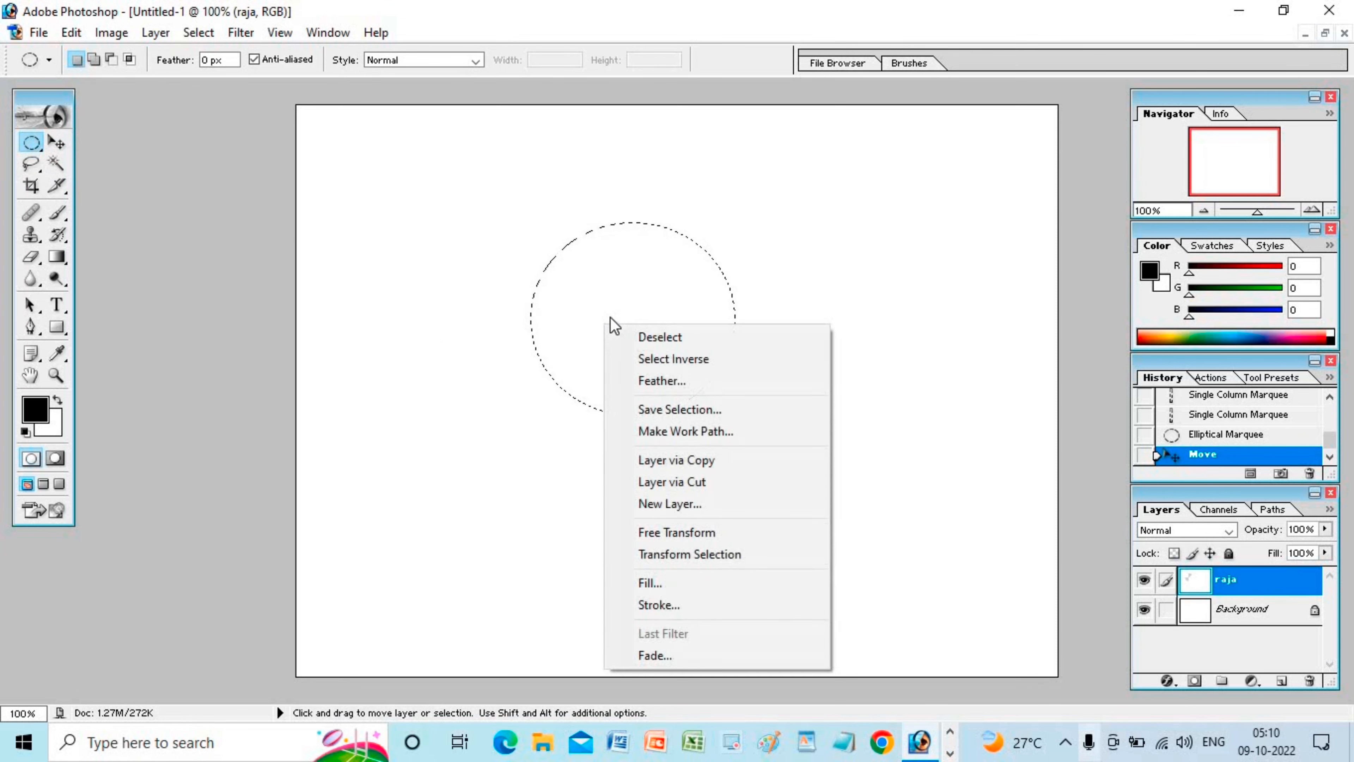
click(644, 338)
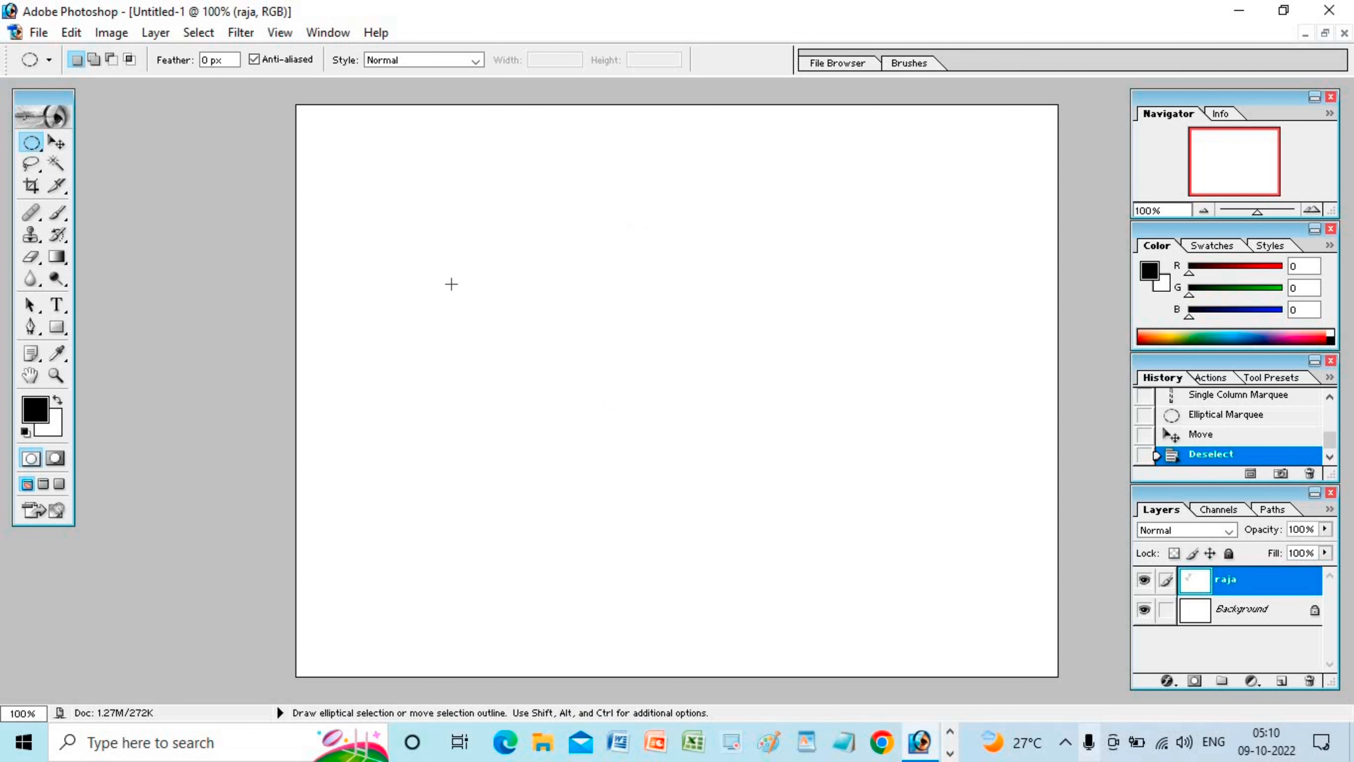
Step: Draw a large rectangular marquee selection from left of the canvas centre down to the lower right
click(35, 149)
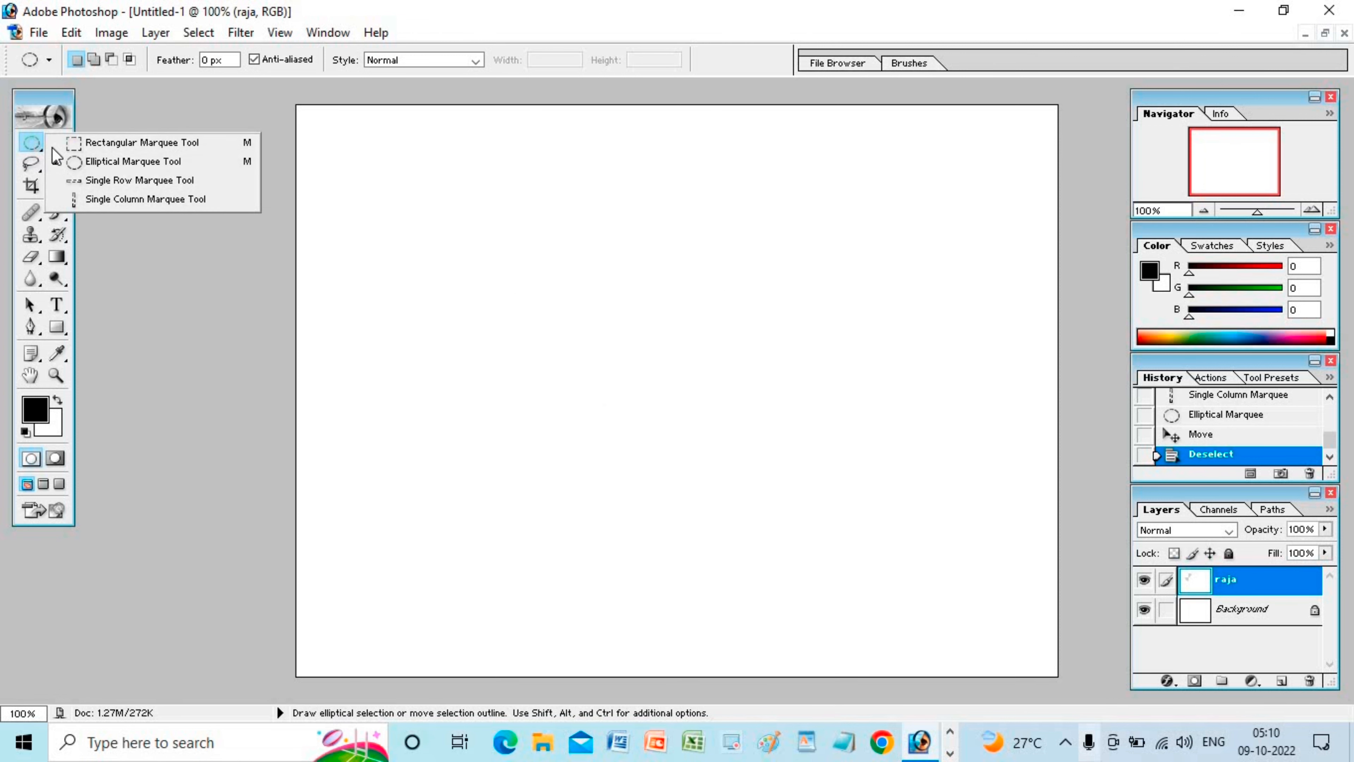
click(92, 142)
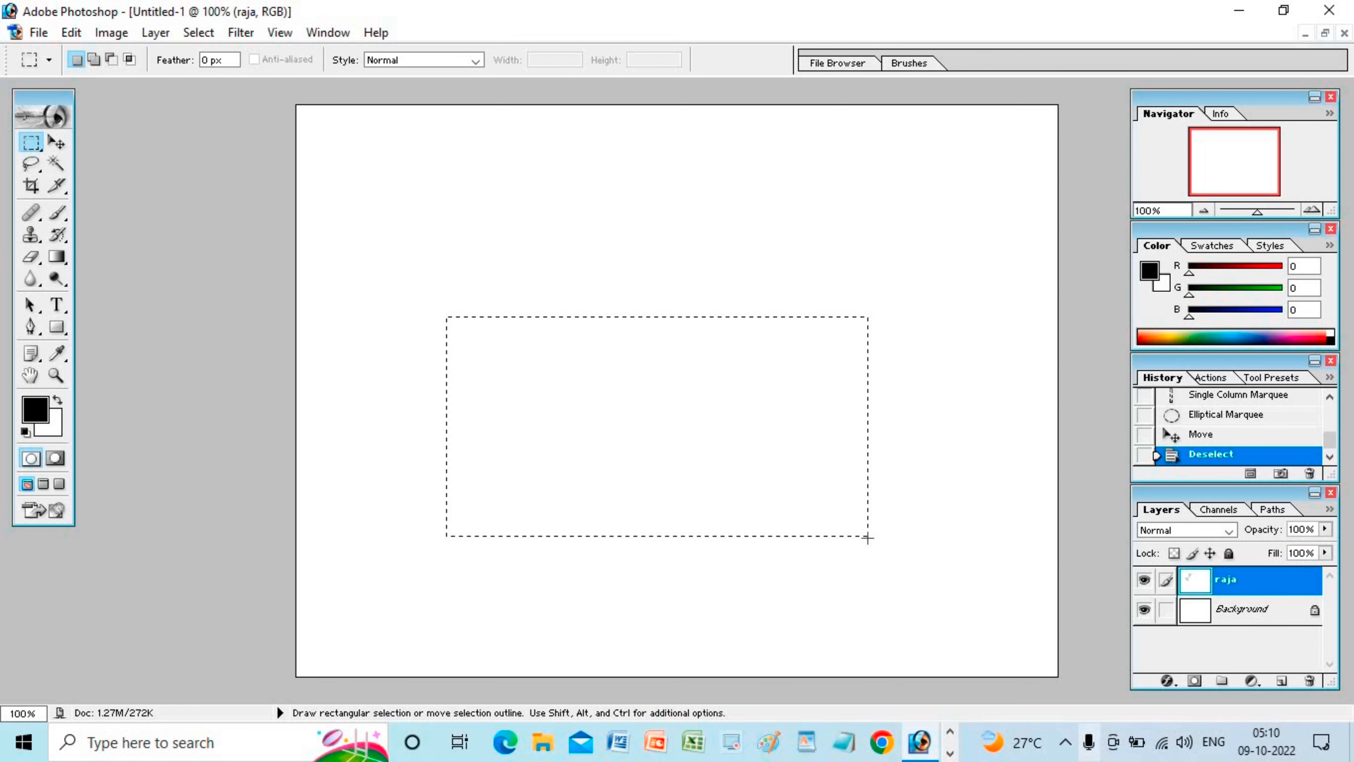
drag(868, 536, 907, 577)
drag(919, 579, 921, 585)
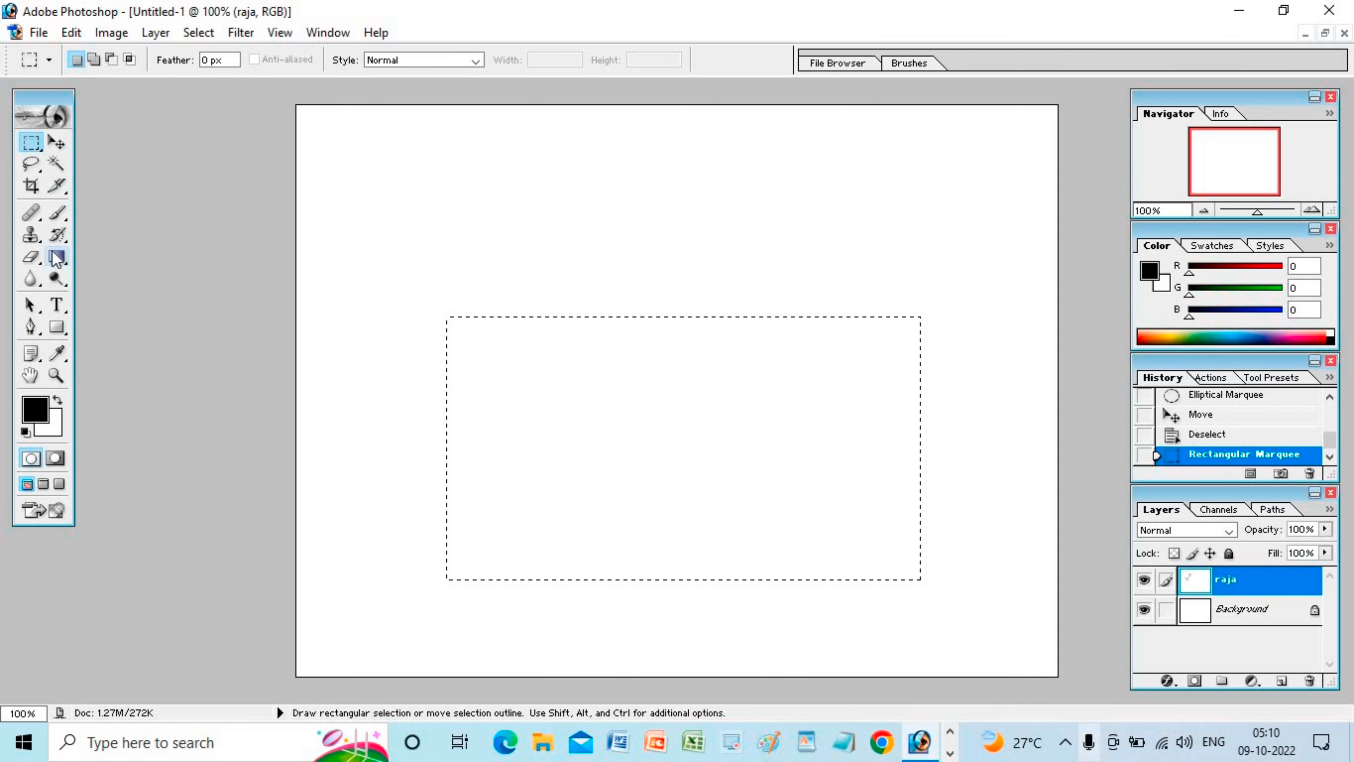
Step: Fill the whole rectangular selection with the black foreground colour using the Paint Bucket tool
click(57, 258)
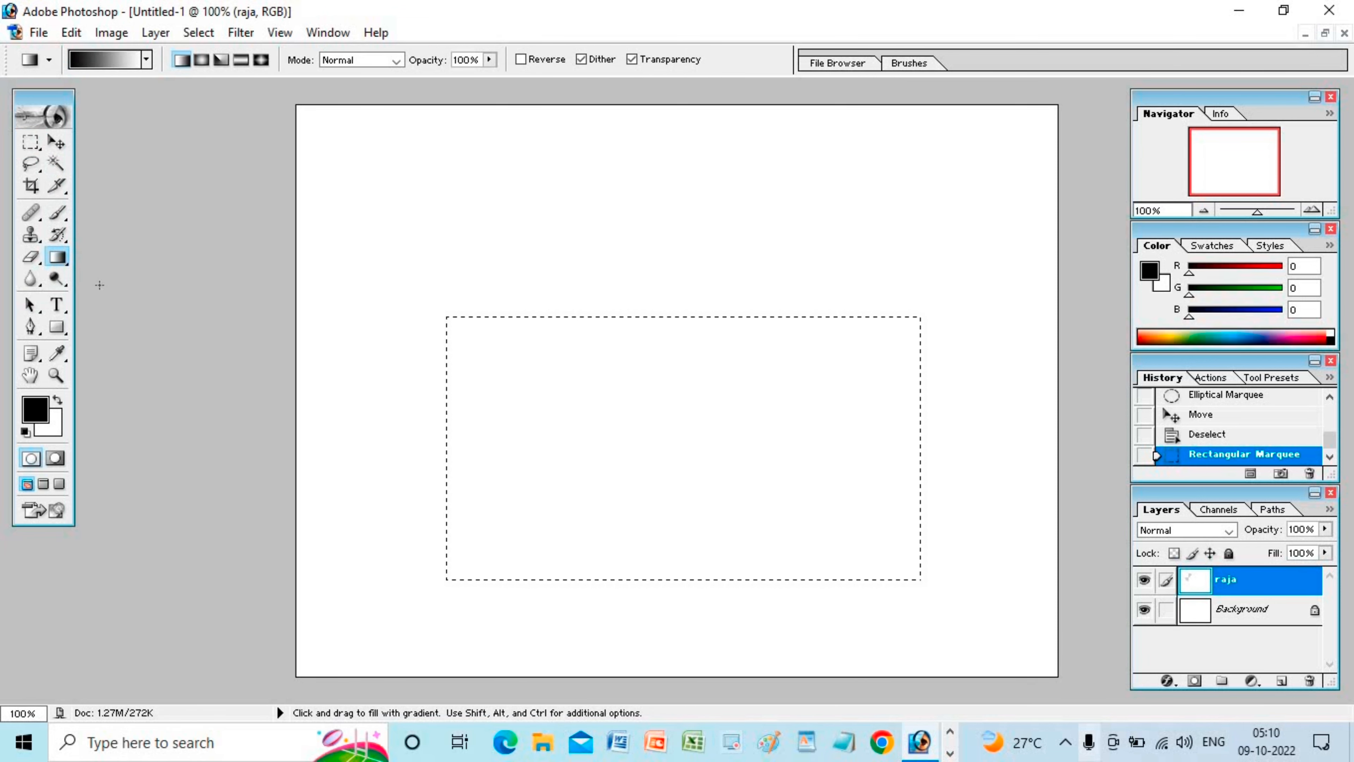
click(58, 259)
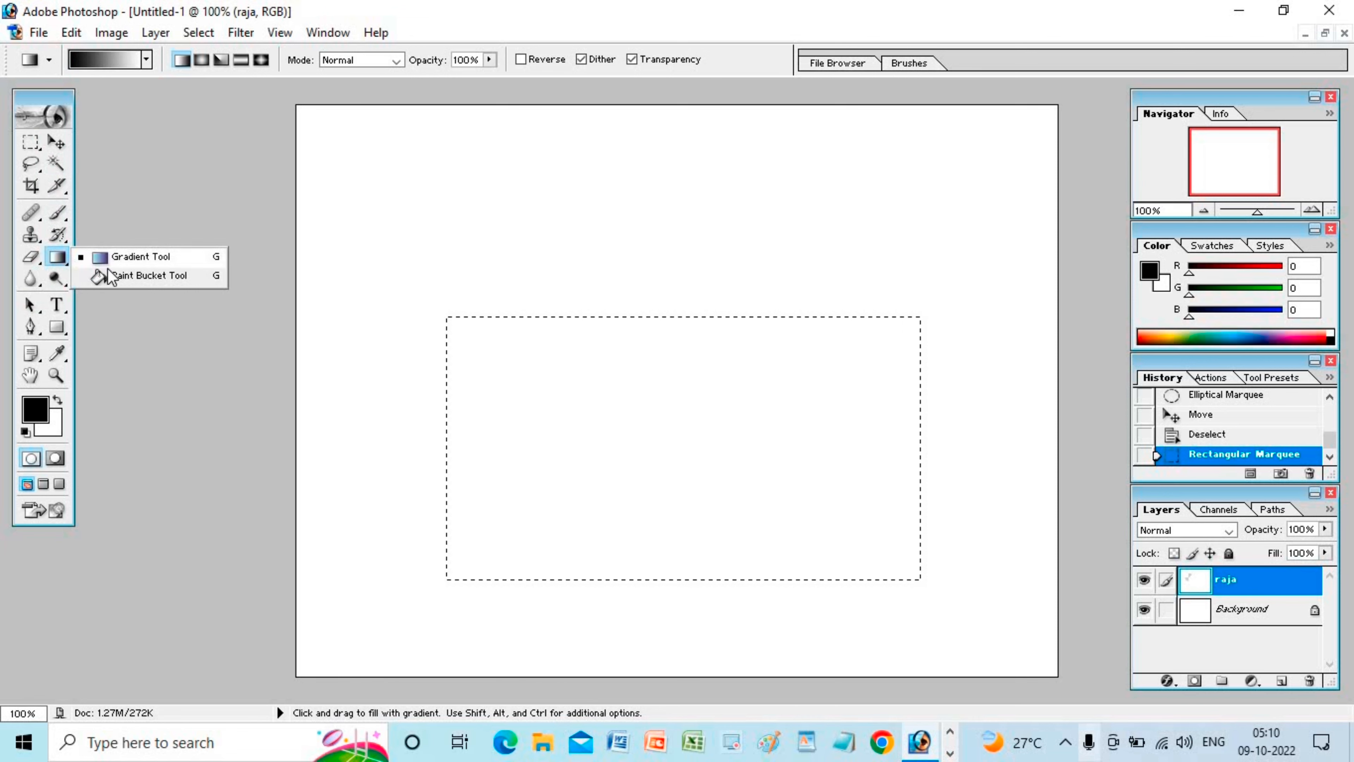
click(119, 277)
click(482, 374)
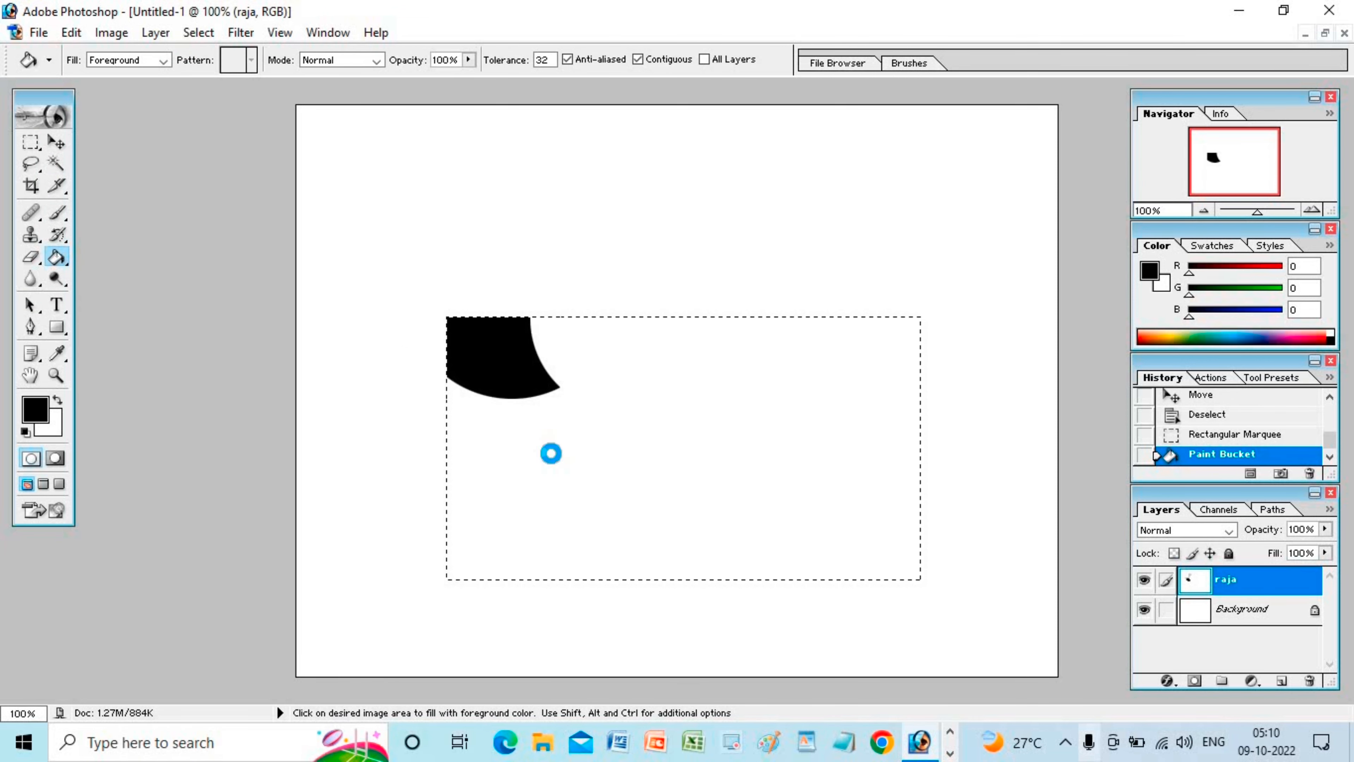
click(549, 453)
click(670, 472)
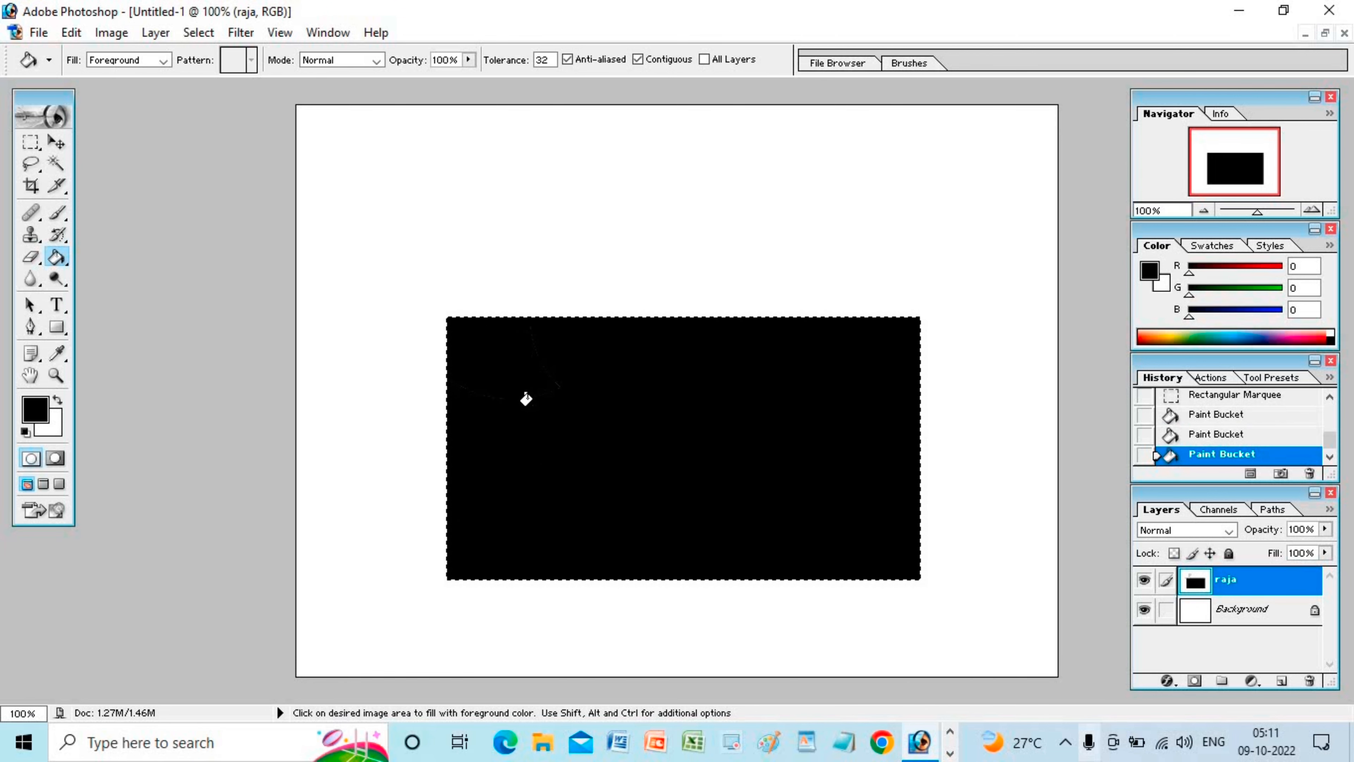
Step: Undo all the Paint Bucket fills, keeping the rectangular selection
key(ctrl+alt+z)
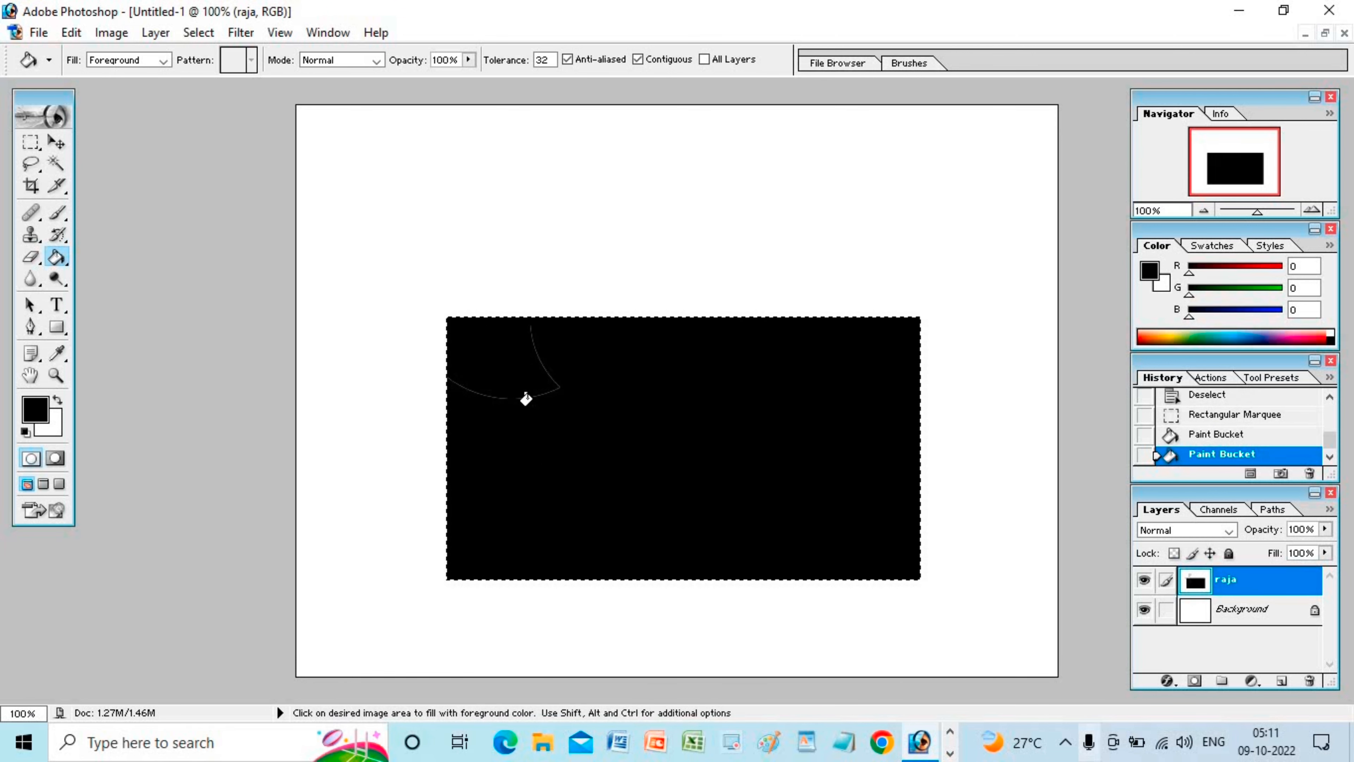
key(ctrl+alt+z)
key(ctrl+alt+z)
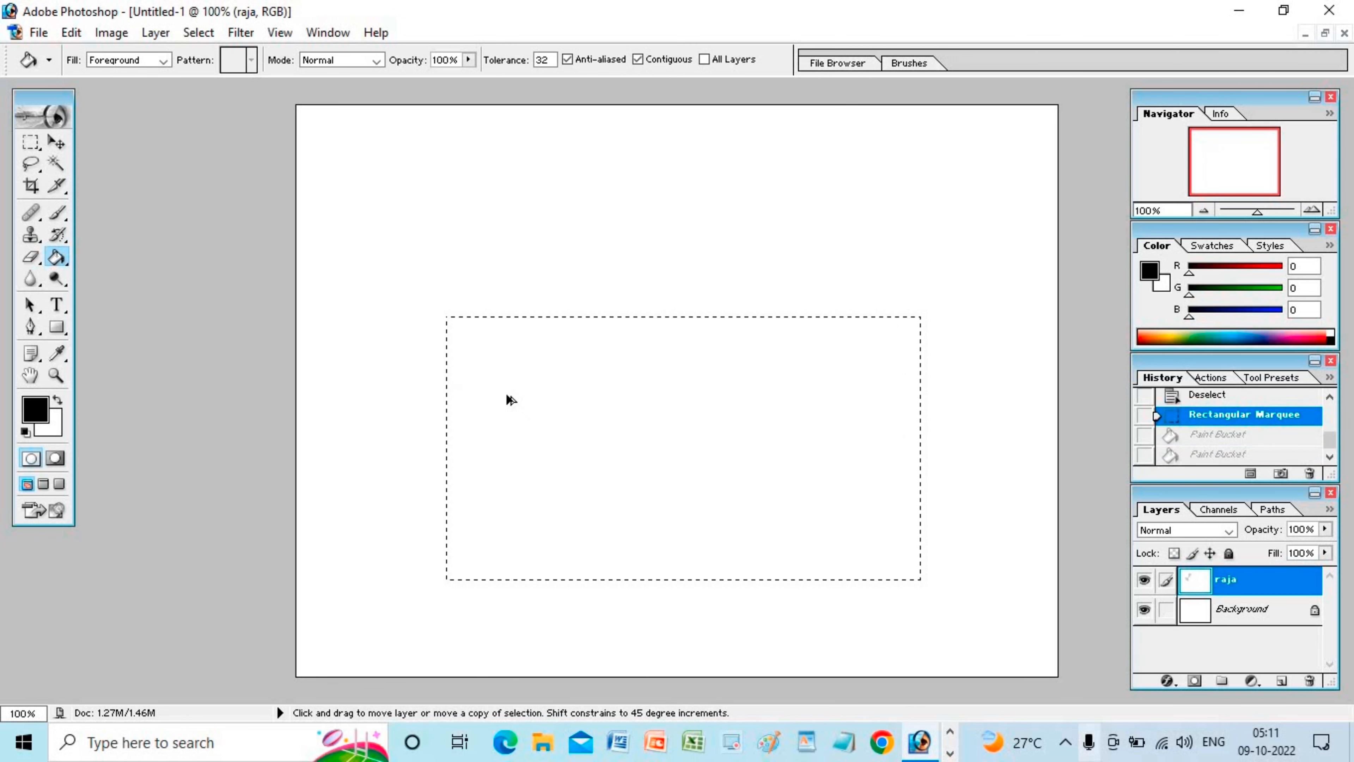
Step: Fill the selection's upper-left corner region with black once more, and undo both this fill and the rectangular selection
click(474, 342)
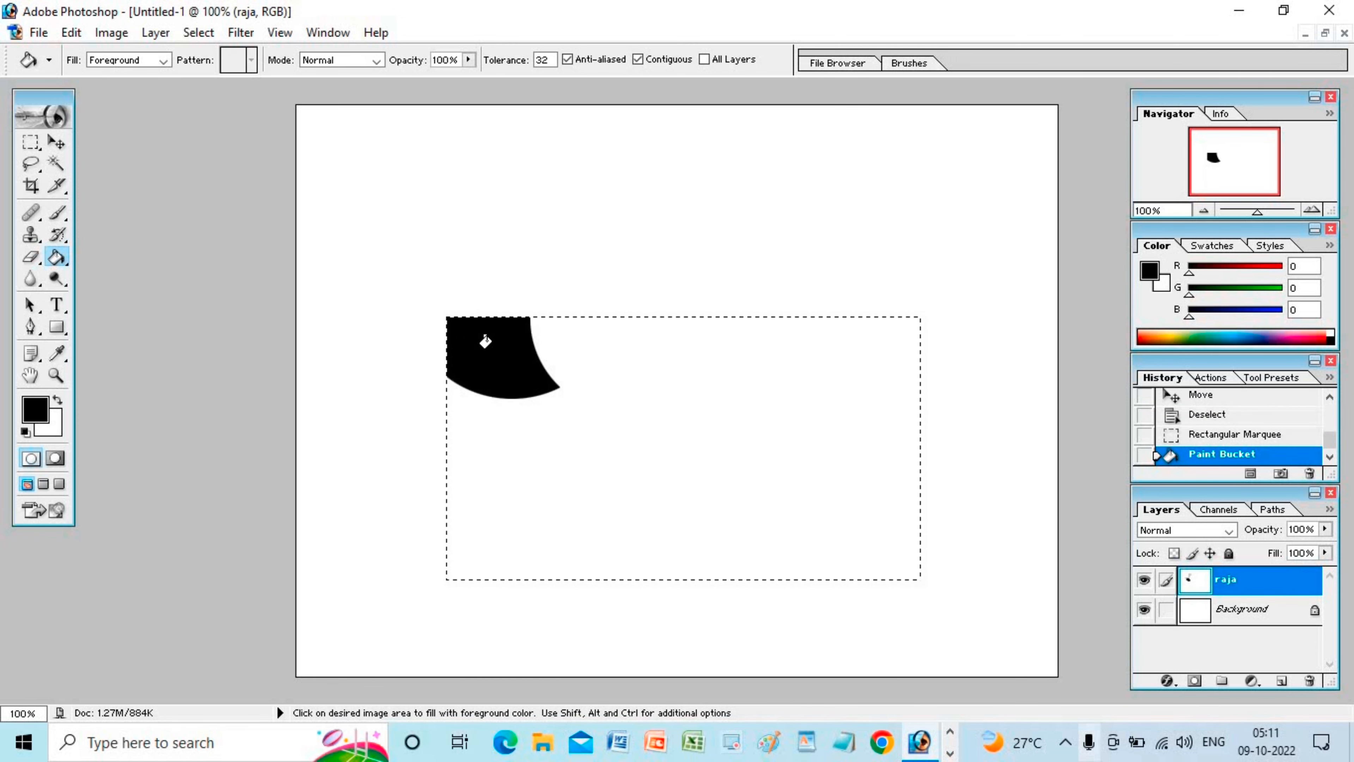
key(ctrl+alt+z)
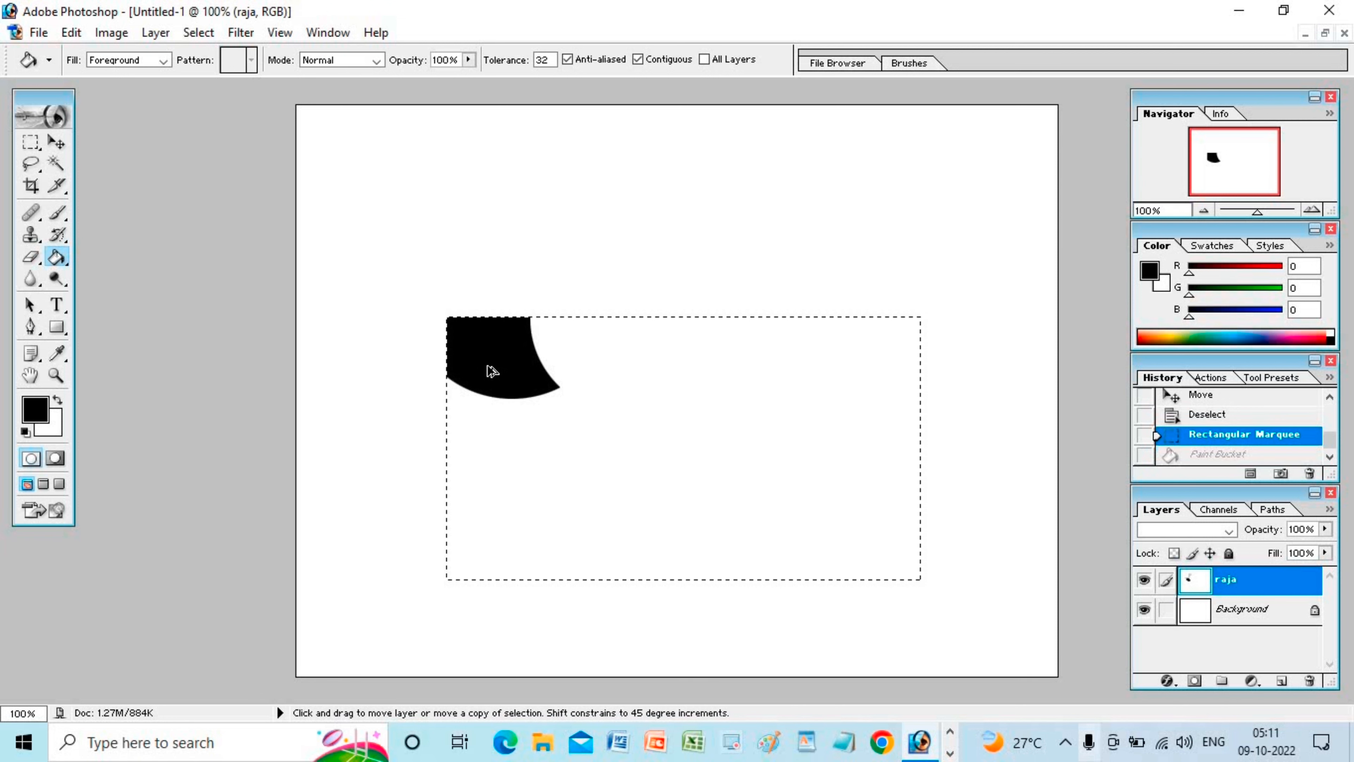
key(ctrl+alt+z)
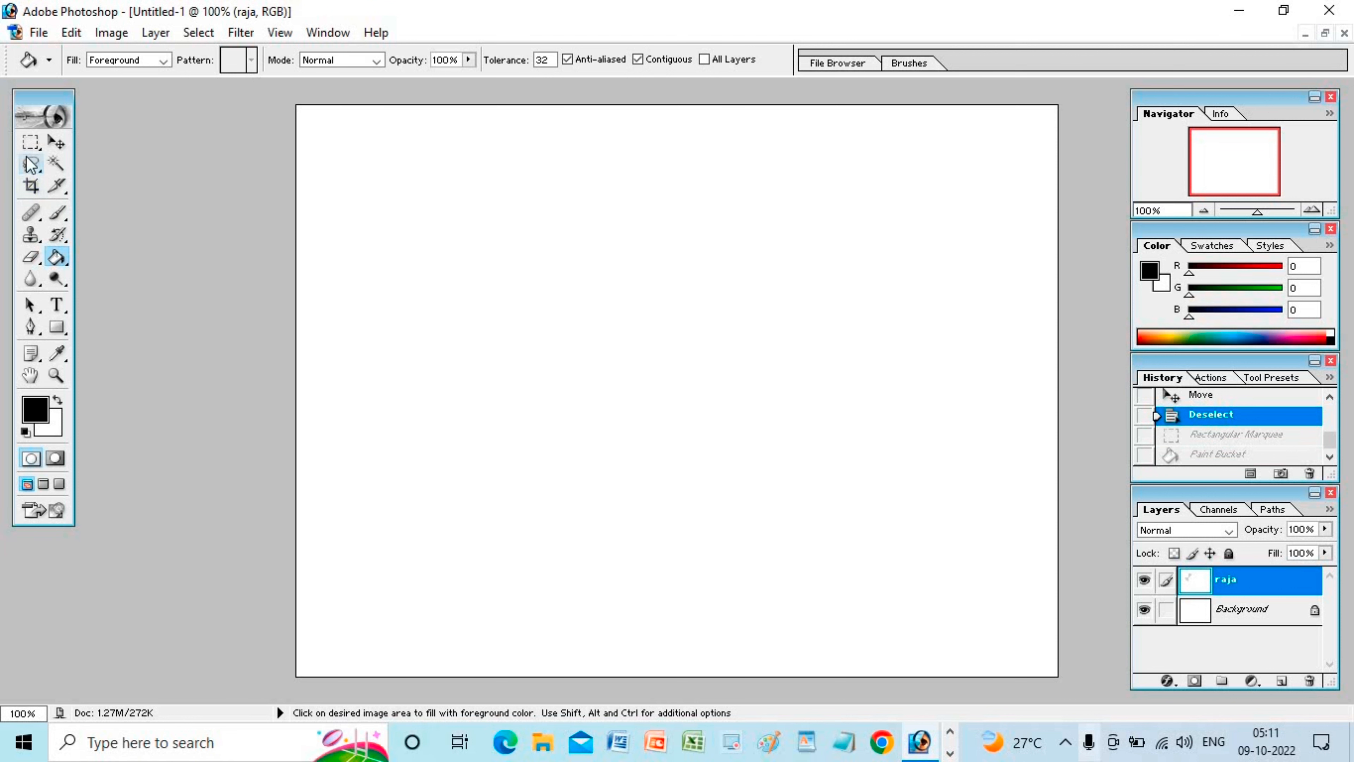
Step: Select the entire canvas, clear the duplicated layer's contents, and deselect
click(30, 145)
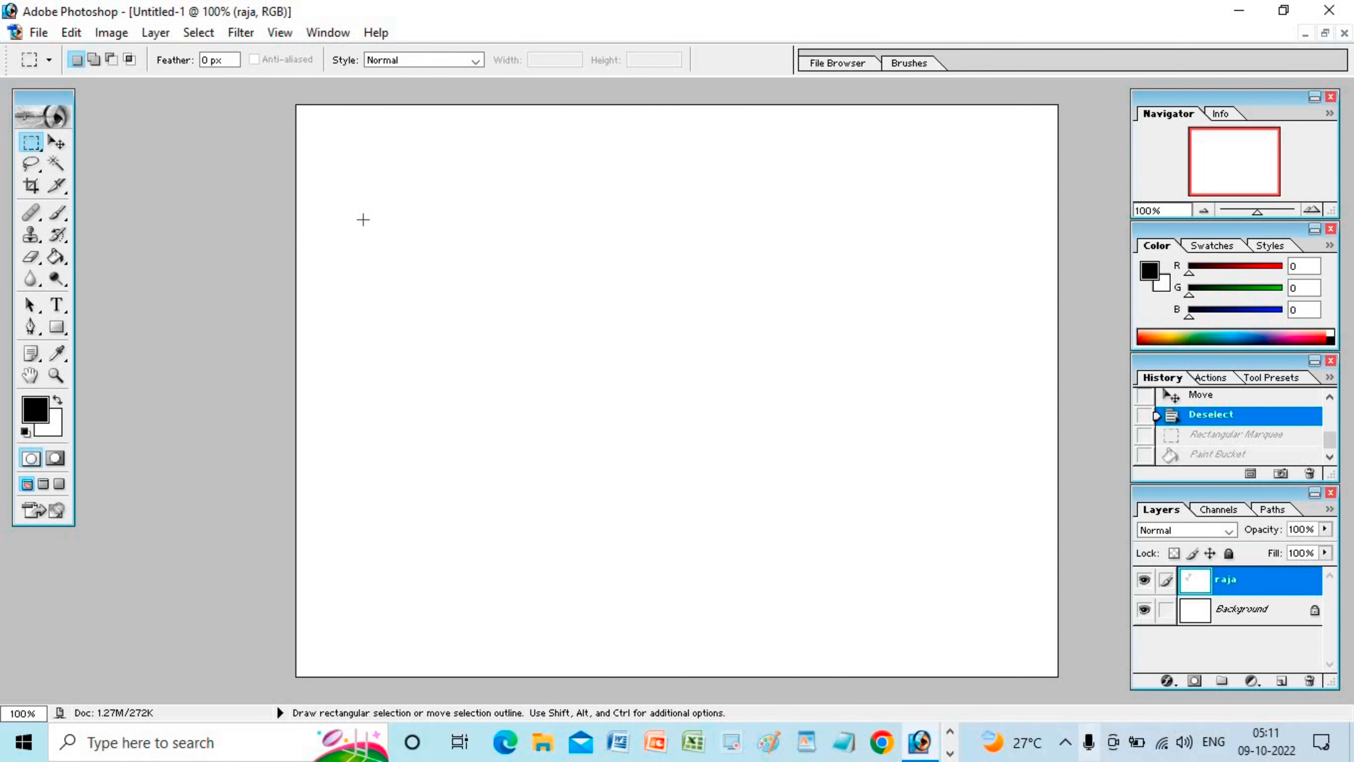
key(ctrl+a)
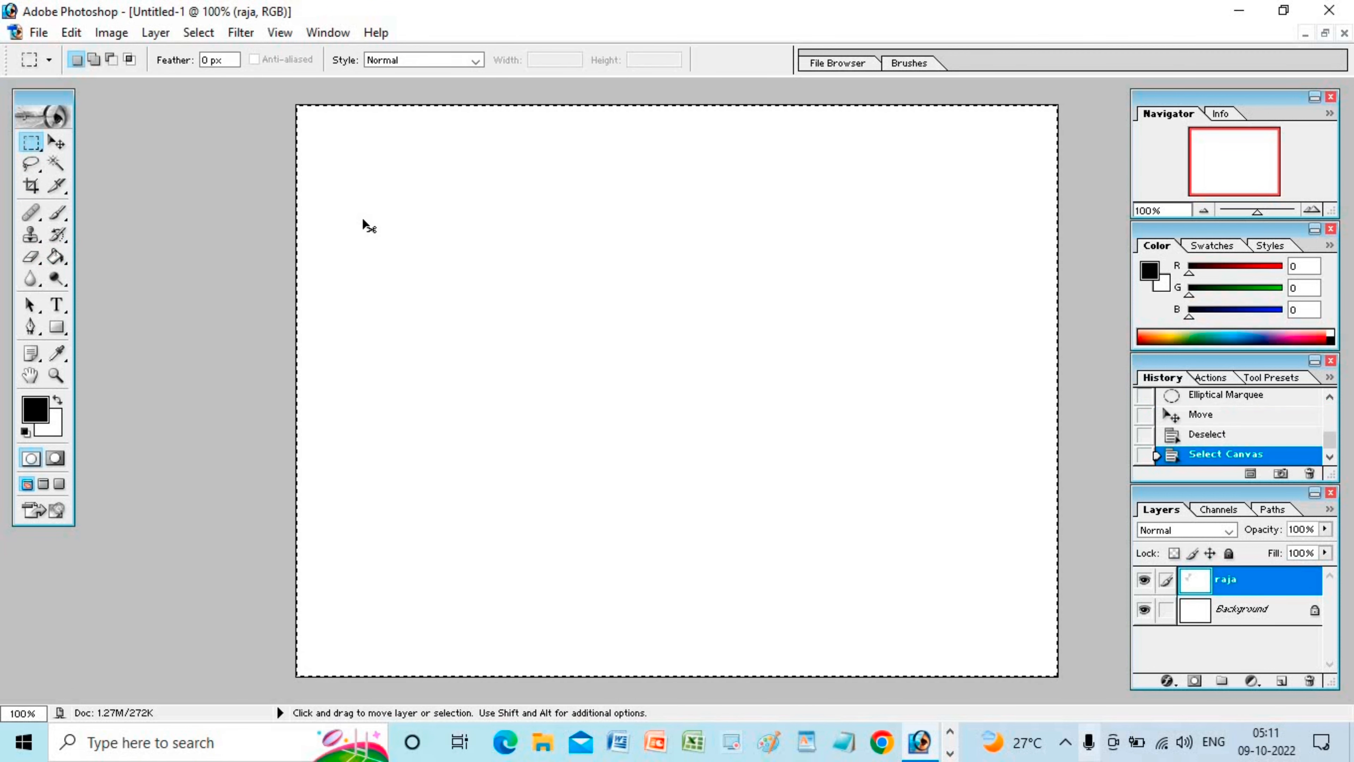
key(Delete)
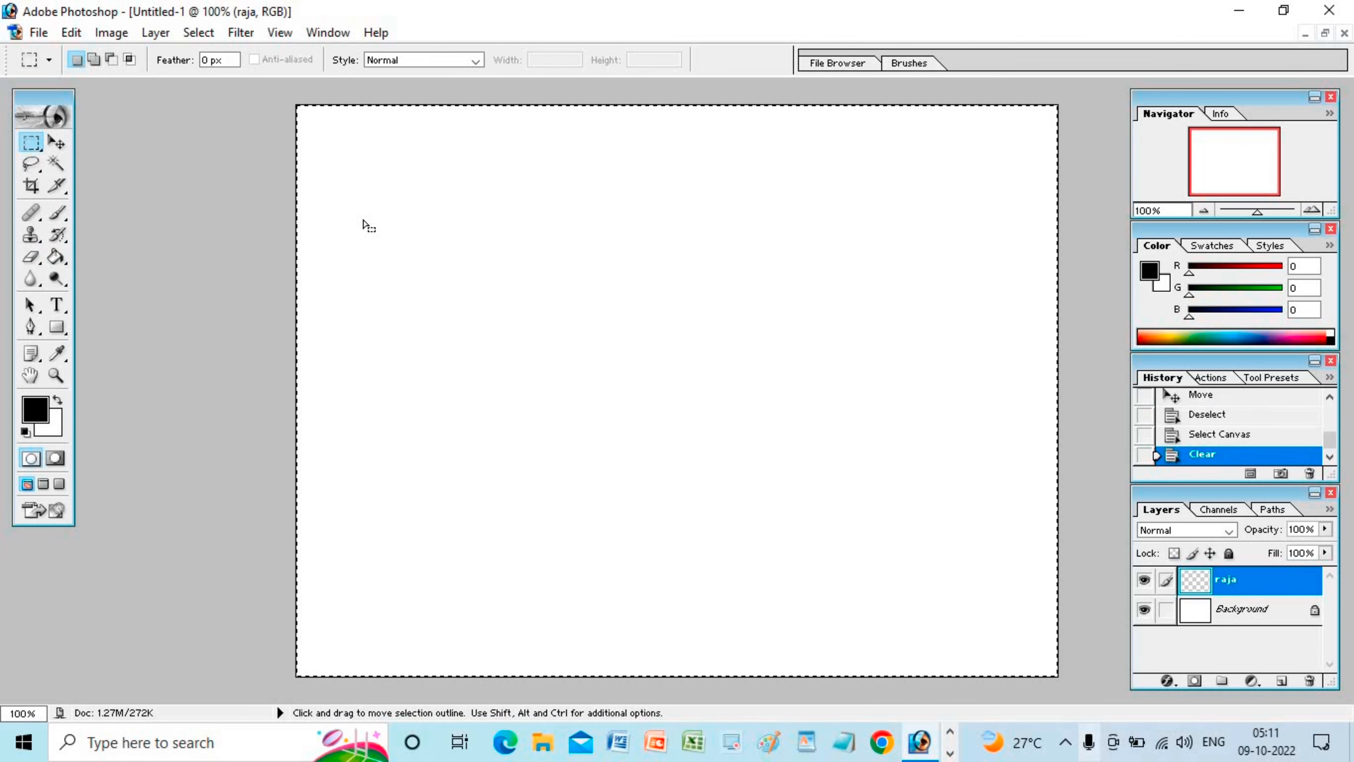
right_click(377, 208)
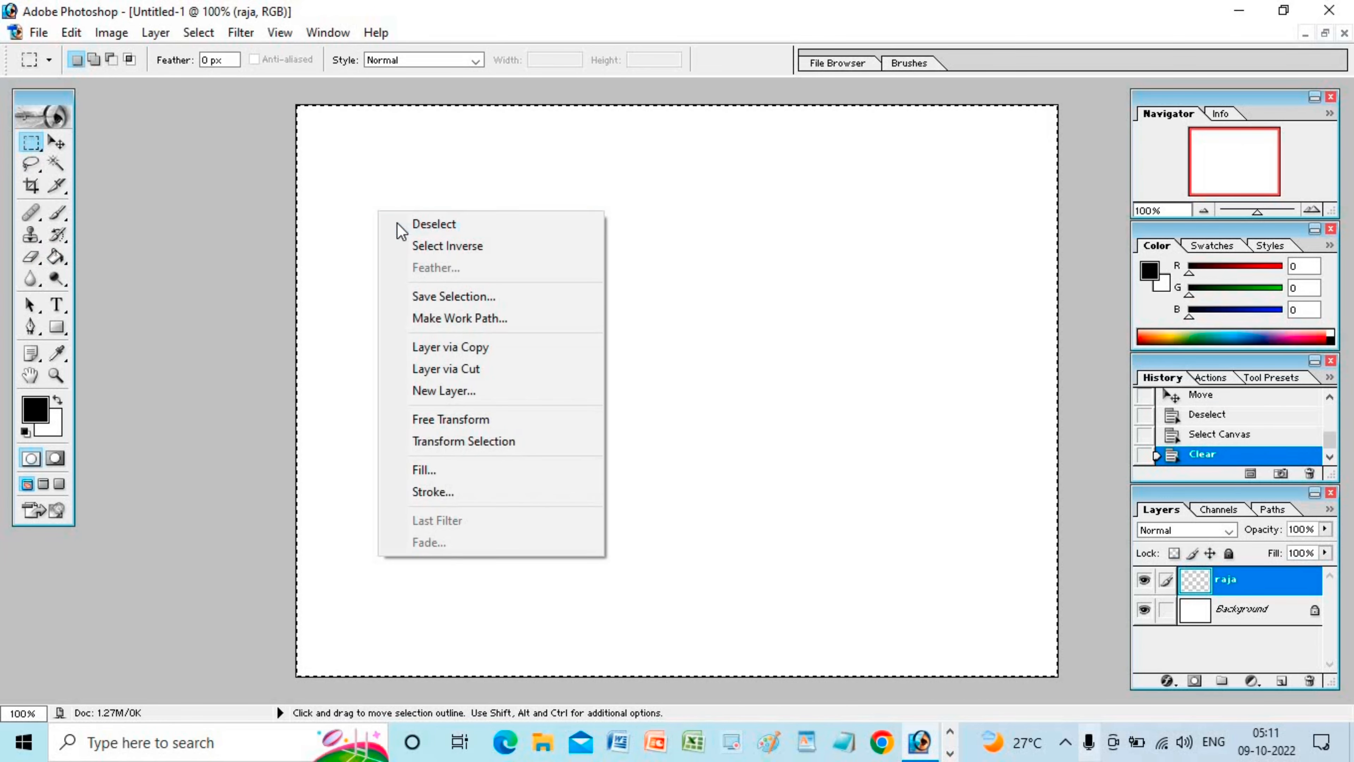
click(395, 223)
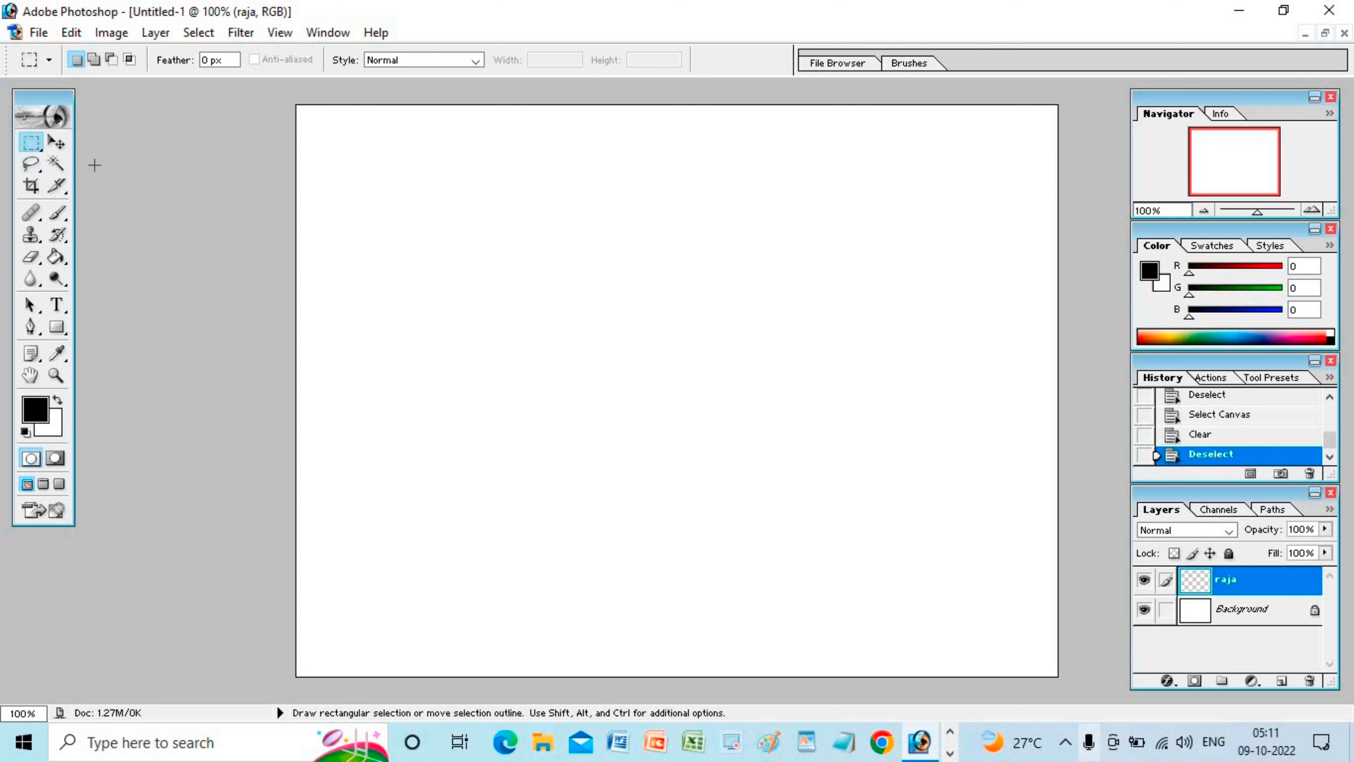
Step: Draw a wide rectangular selection across the lower half of the canvas and fill it with the black foreground colour using the Paint Bucket
drag(352, 333, 869, 557)
drag(1011, 627, 1012, 629)
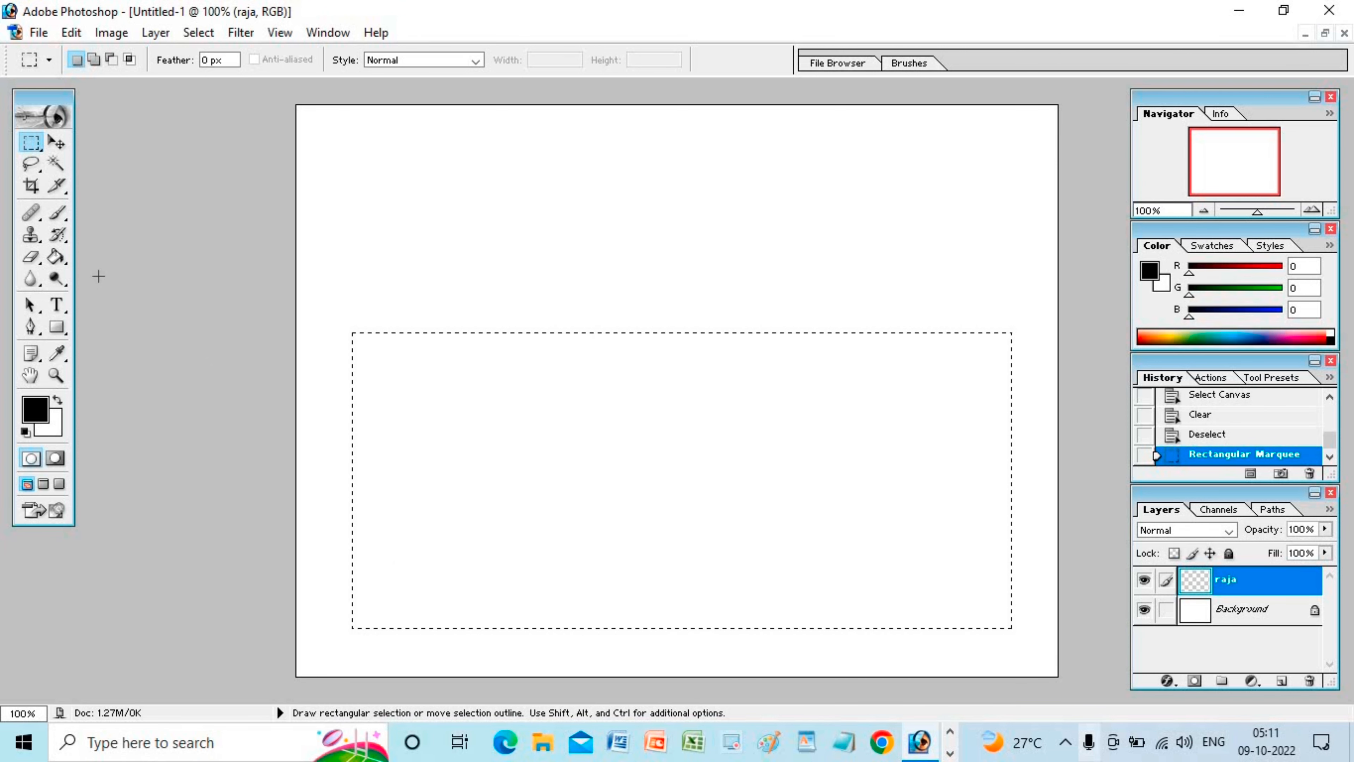
click(64, 261)
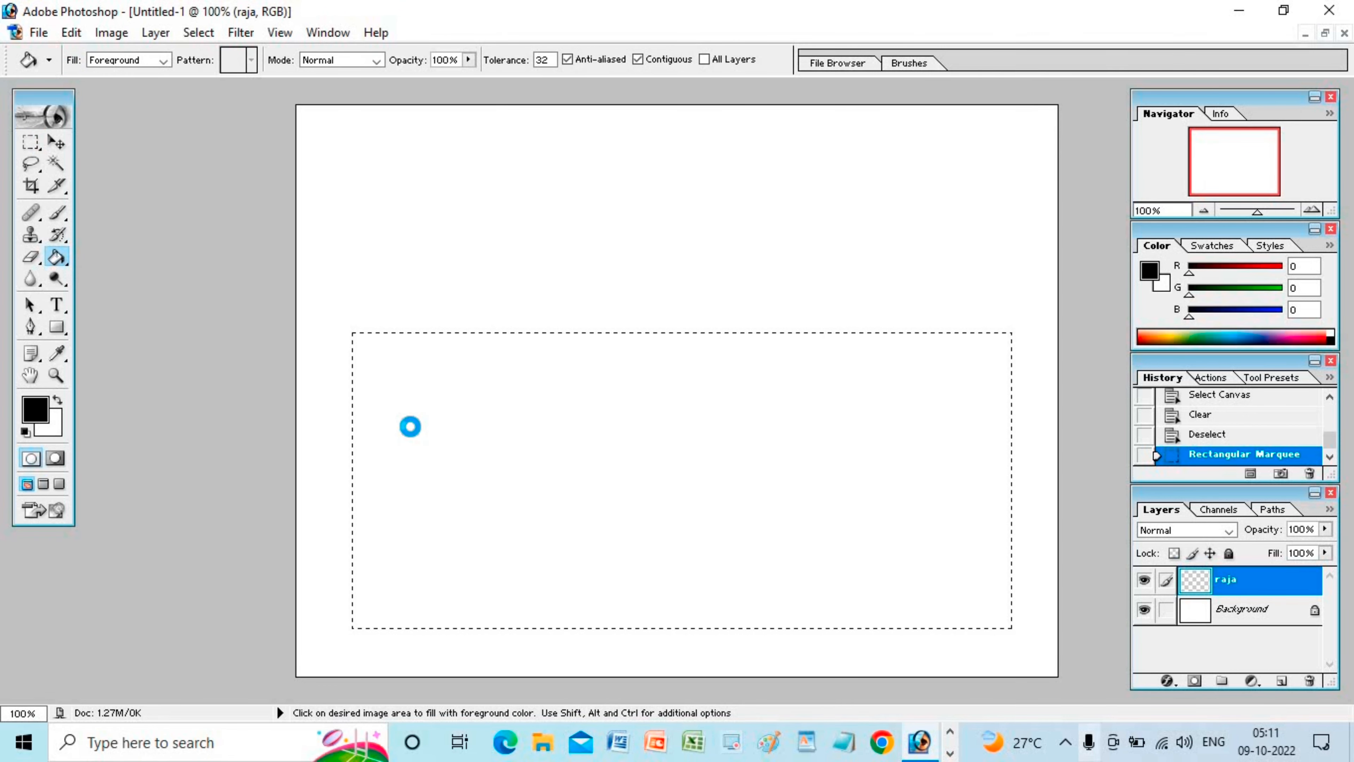
click(409, 425)
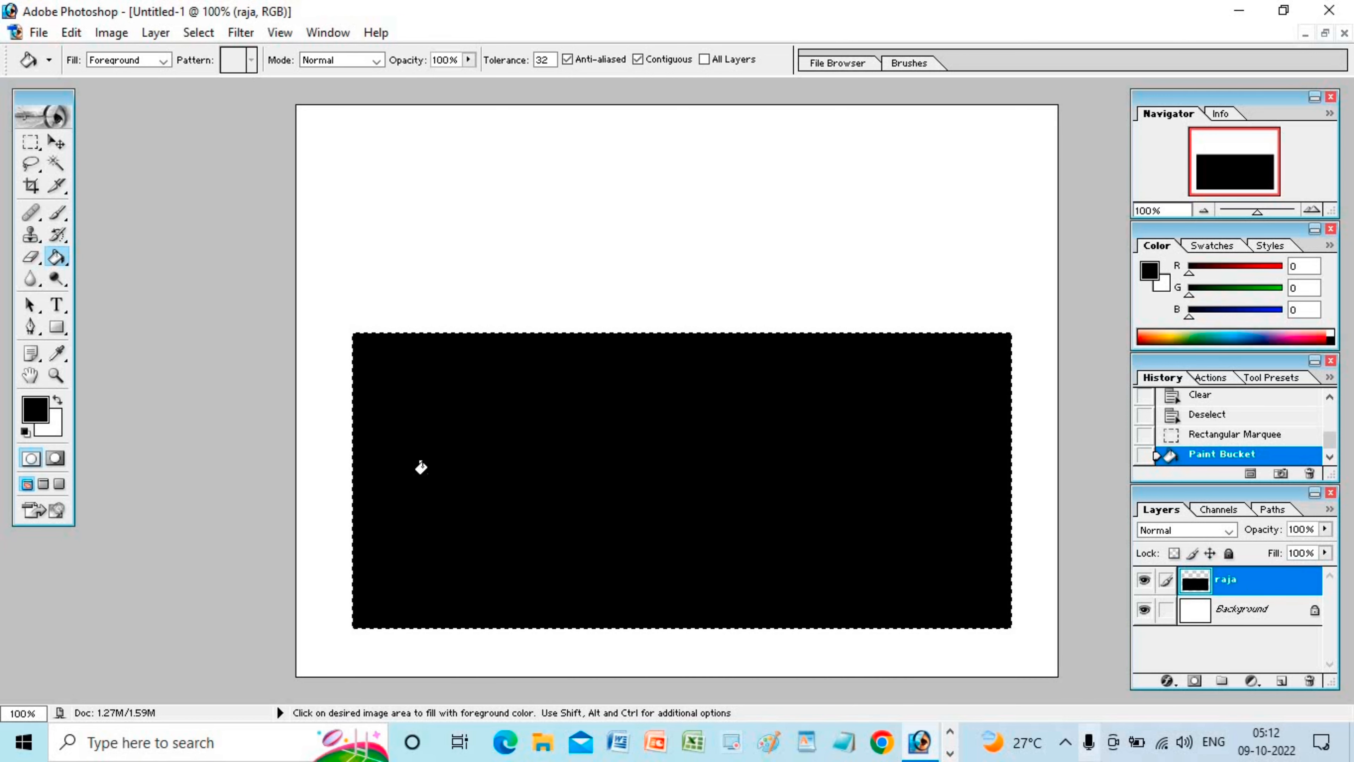
Step: Set the foreground colour to PANTONE Process Yellow C from the PANTONE solid coated book and fill the rectangular selection with it
click(33, 414)
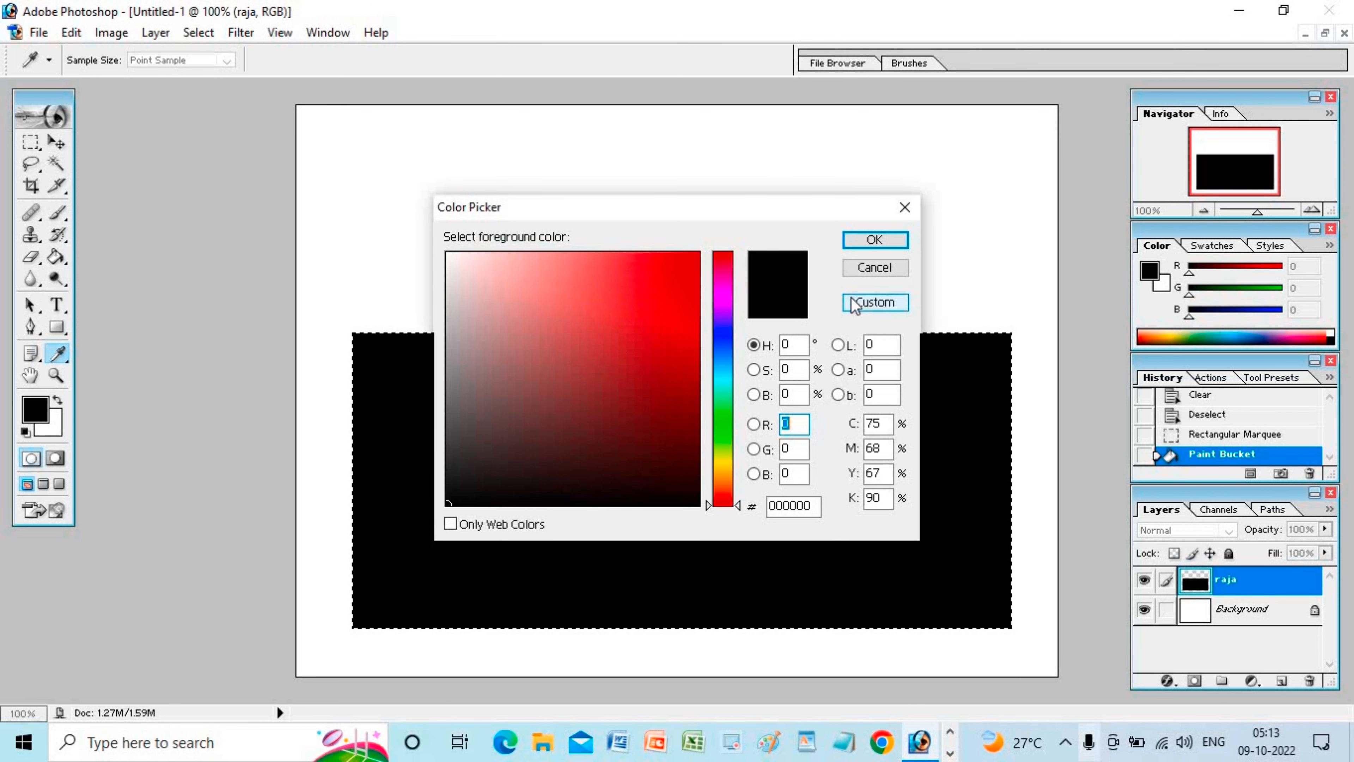
click(874, 302)
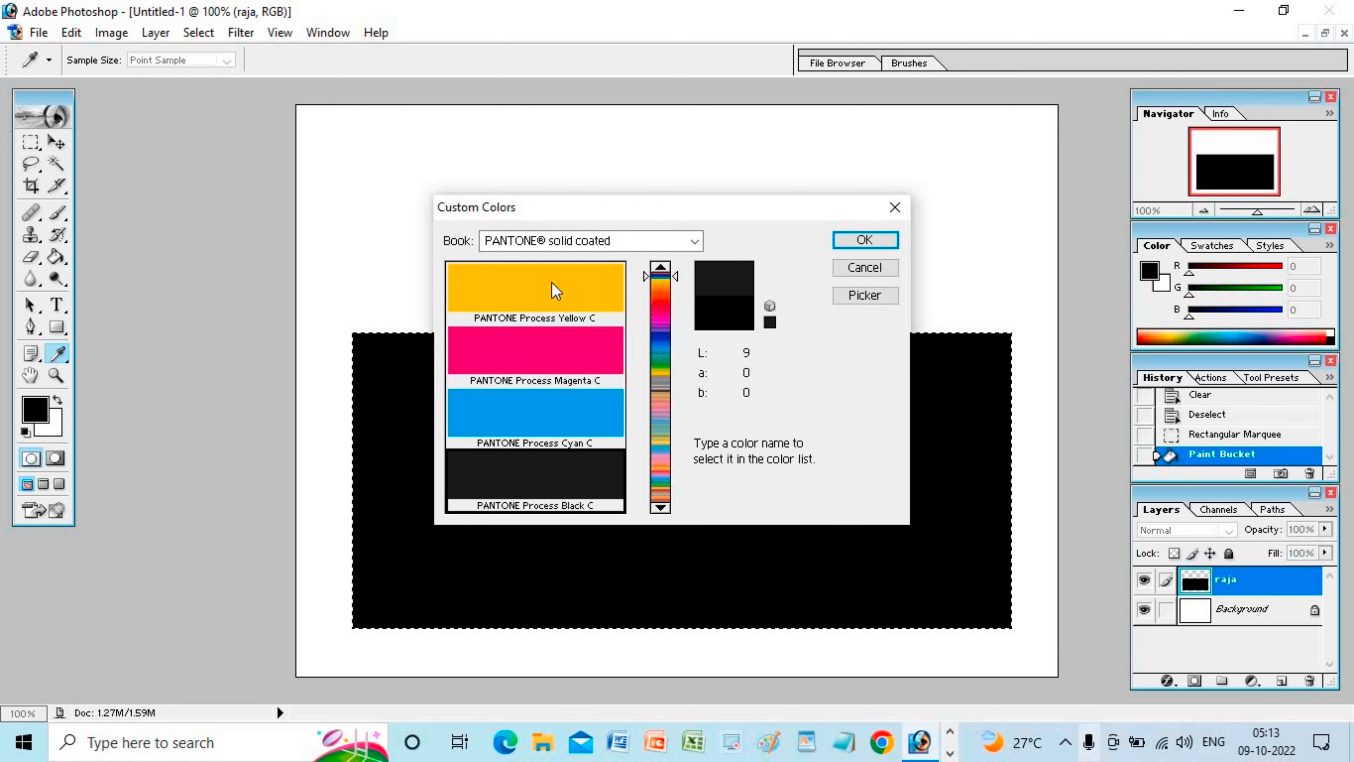
click(556, 291)
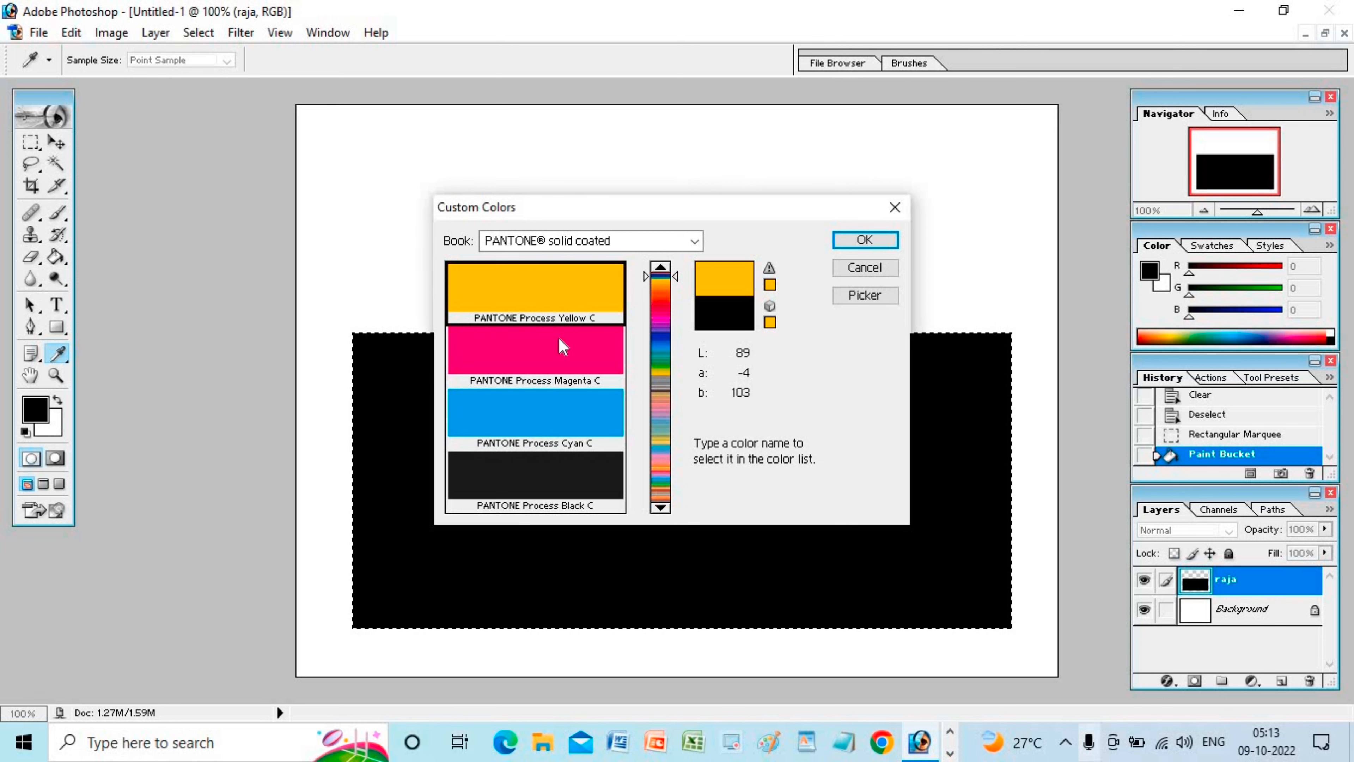
click(563, 345)
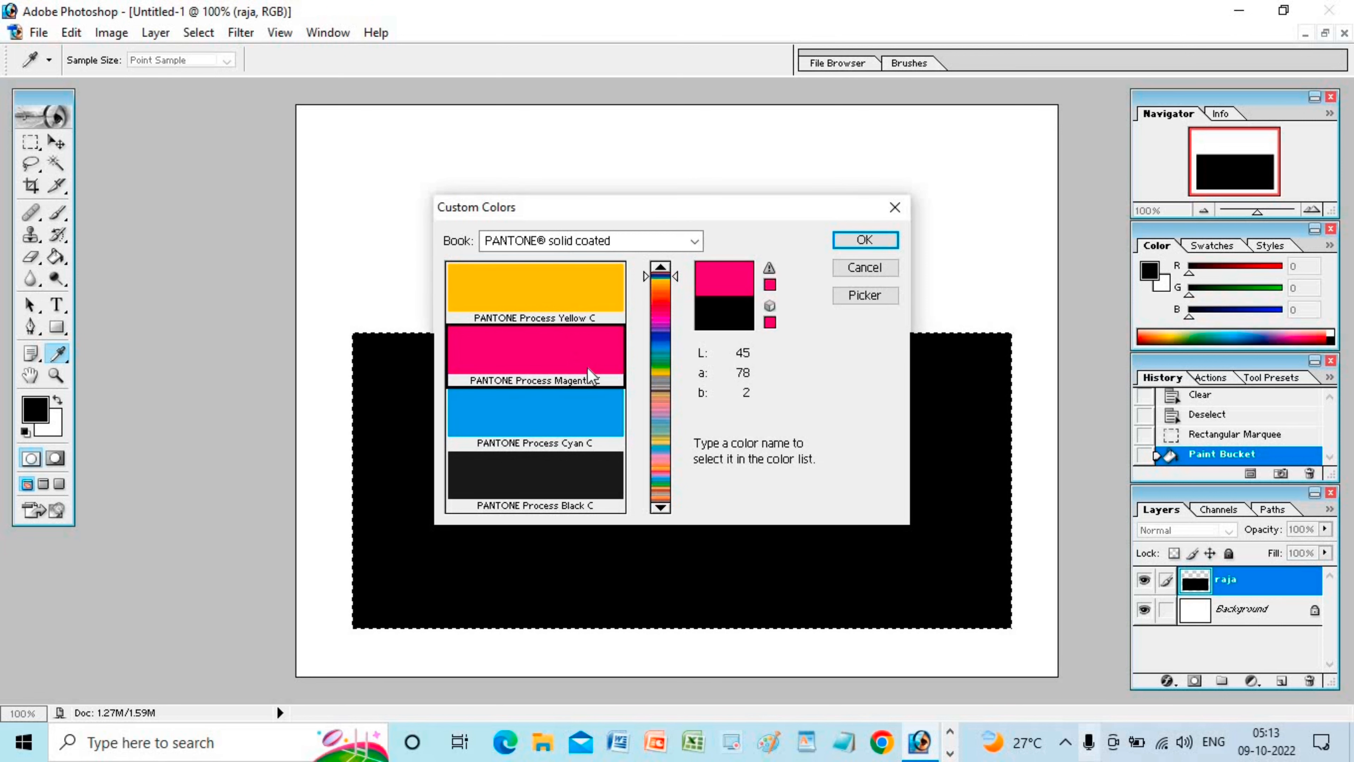
click(664, 507)
click(665, 508)
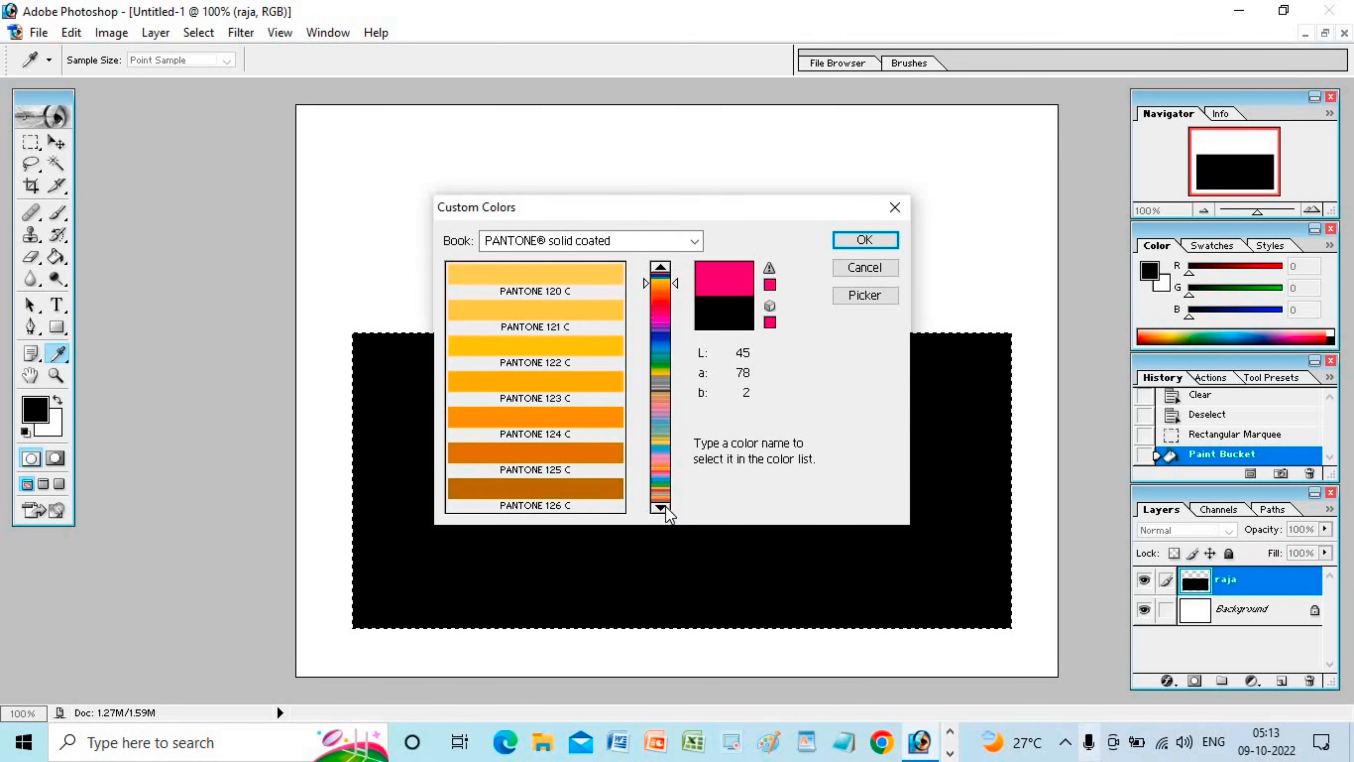
click(664, 508)
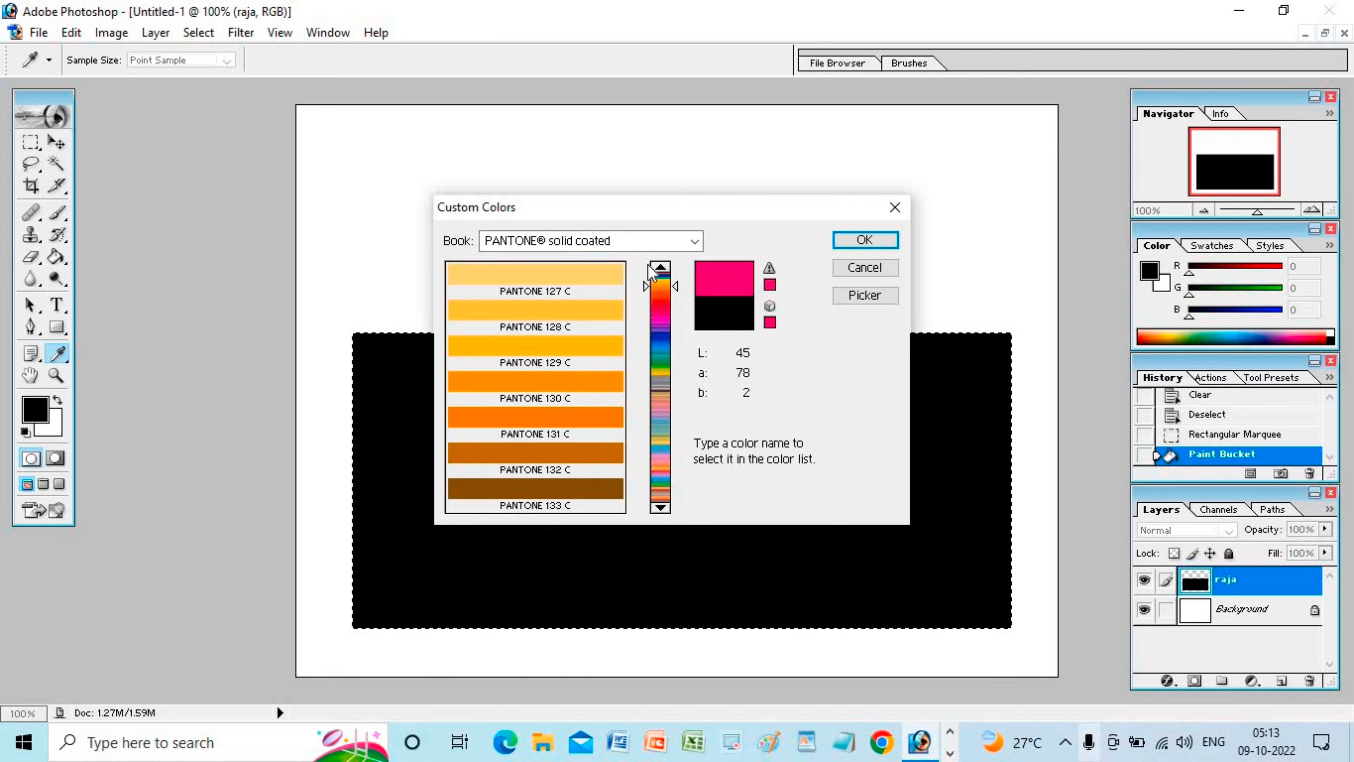
click(661, 266)
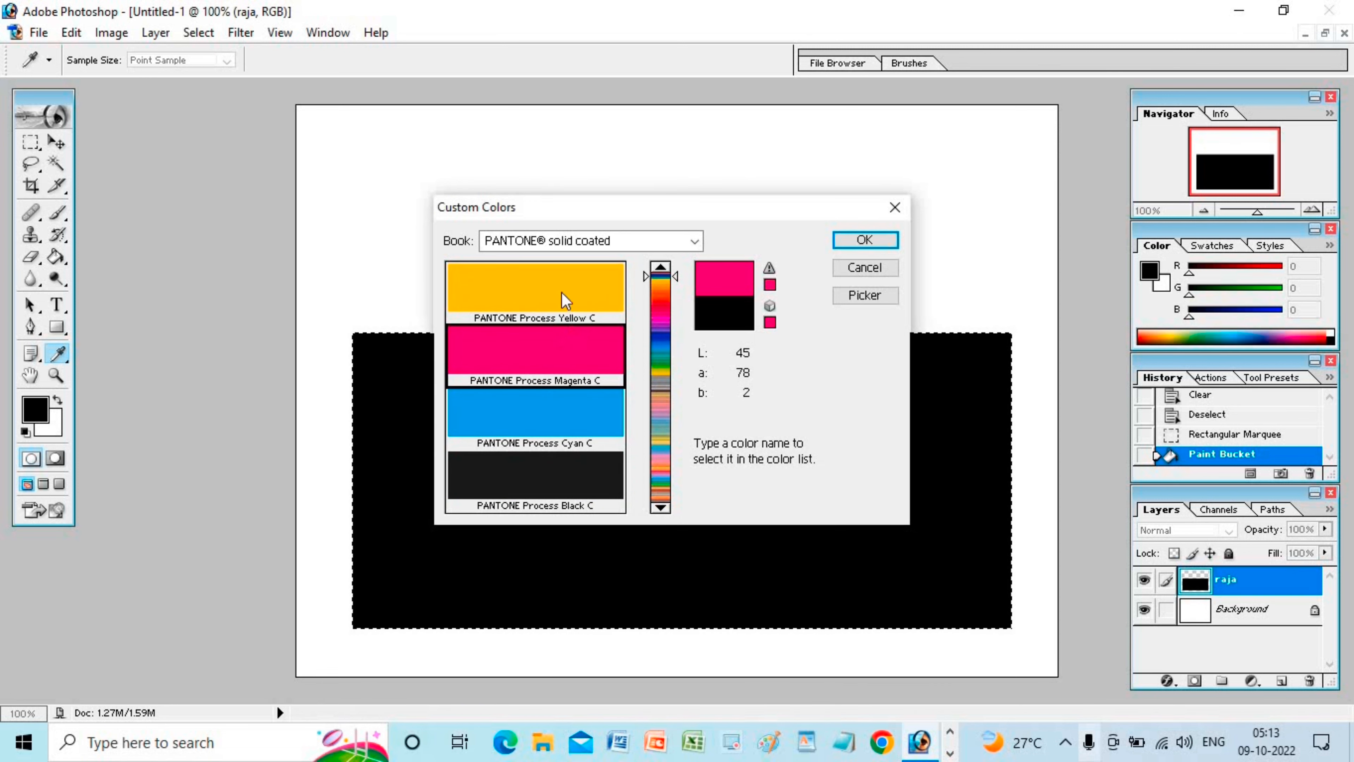
click(563, 293)
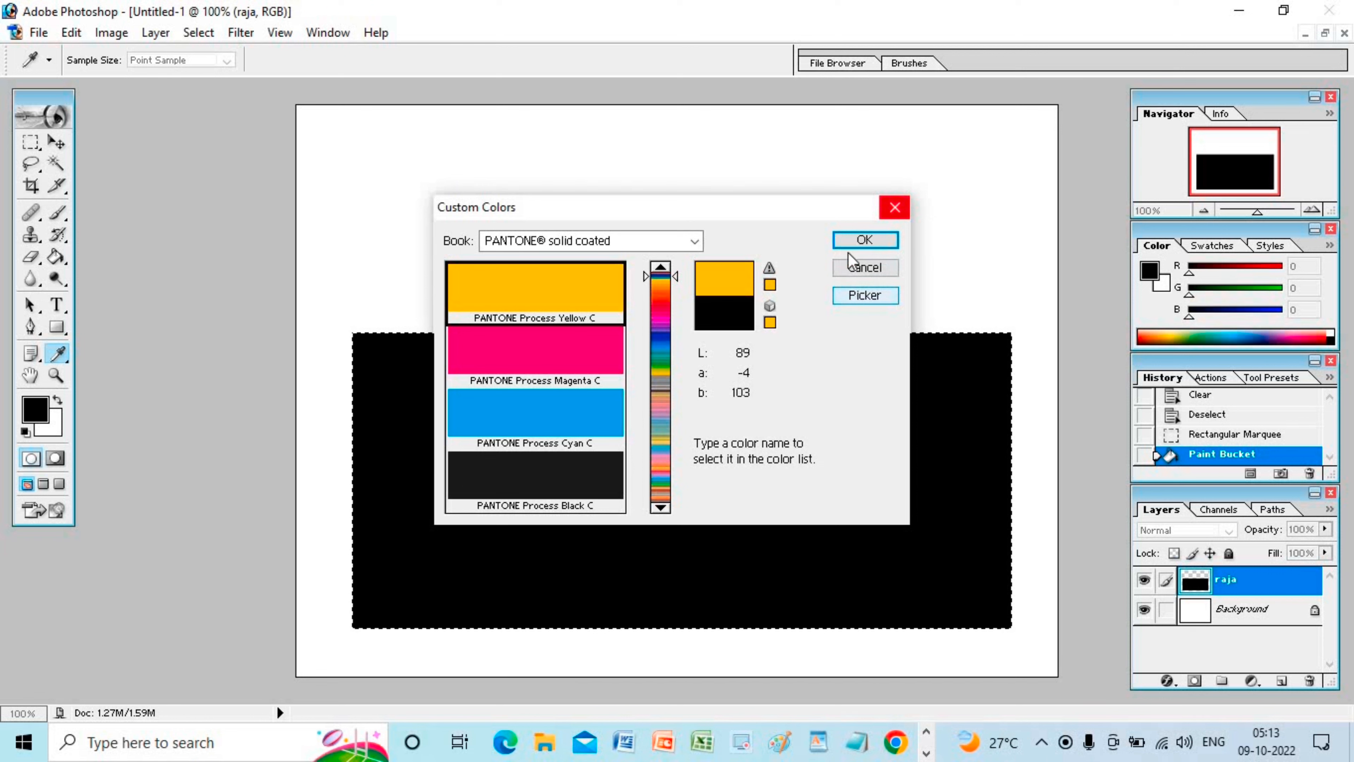
click(863, 241)
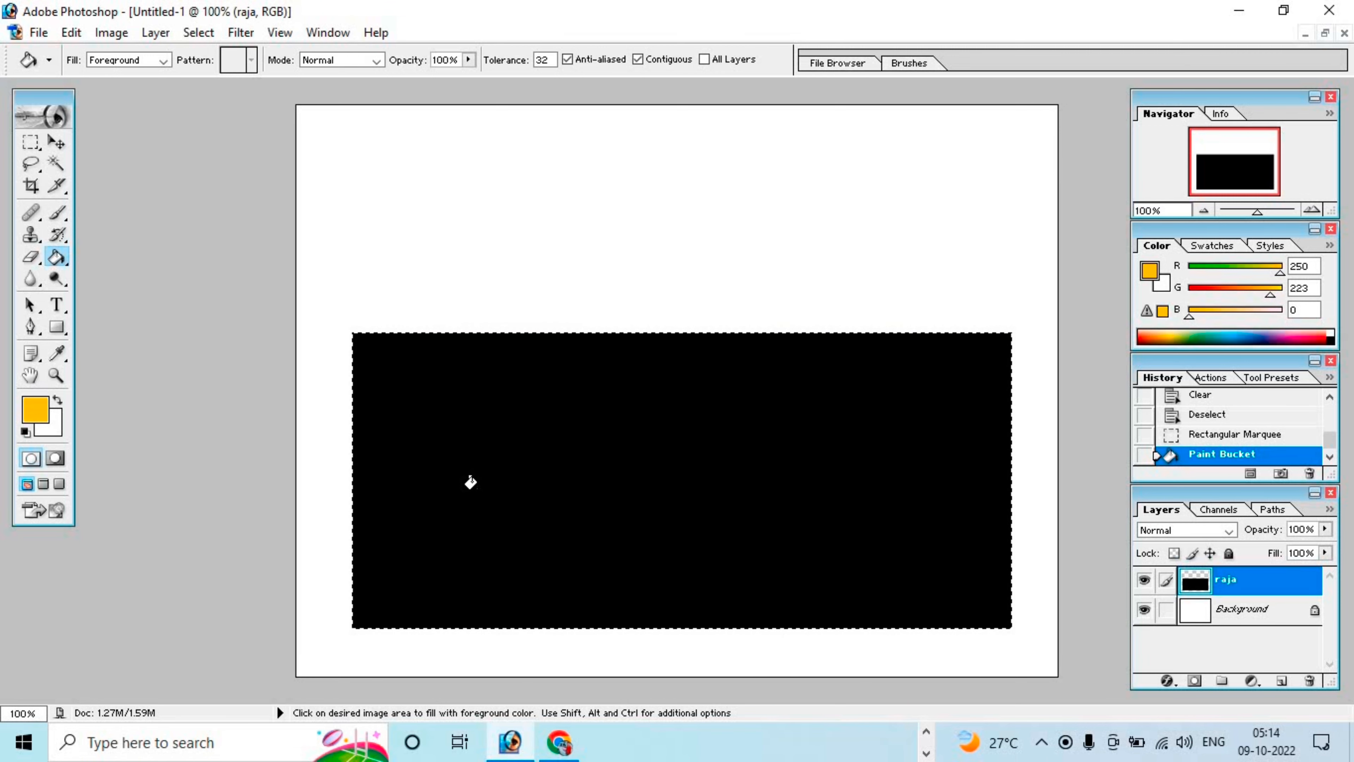
click(470, 482)
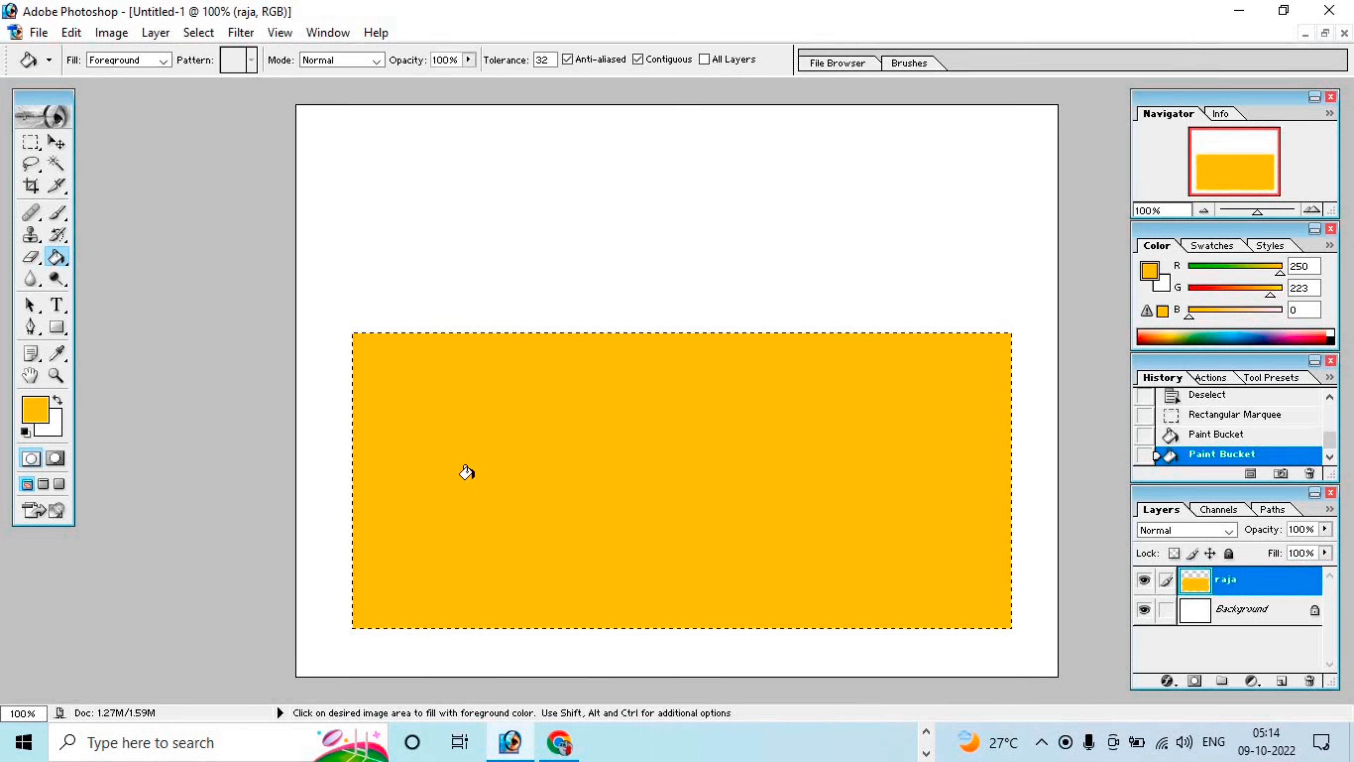
Step: Change the foreground colour to PANTONE Process Magenta C and fill the rectangular selection with it
click(37, 421)
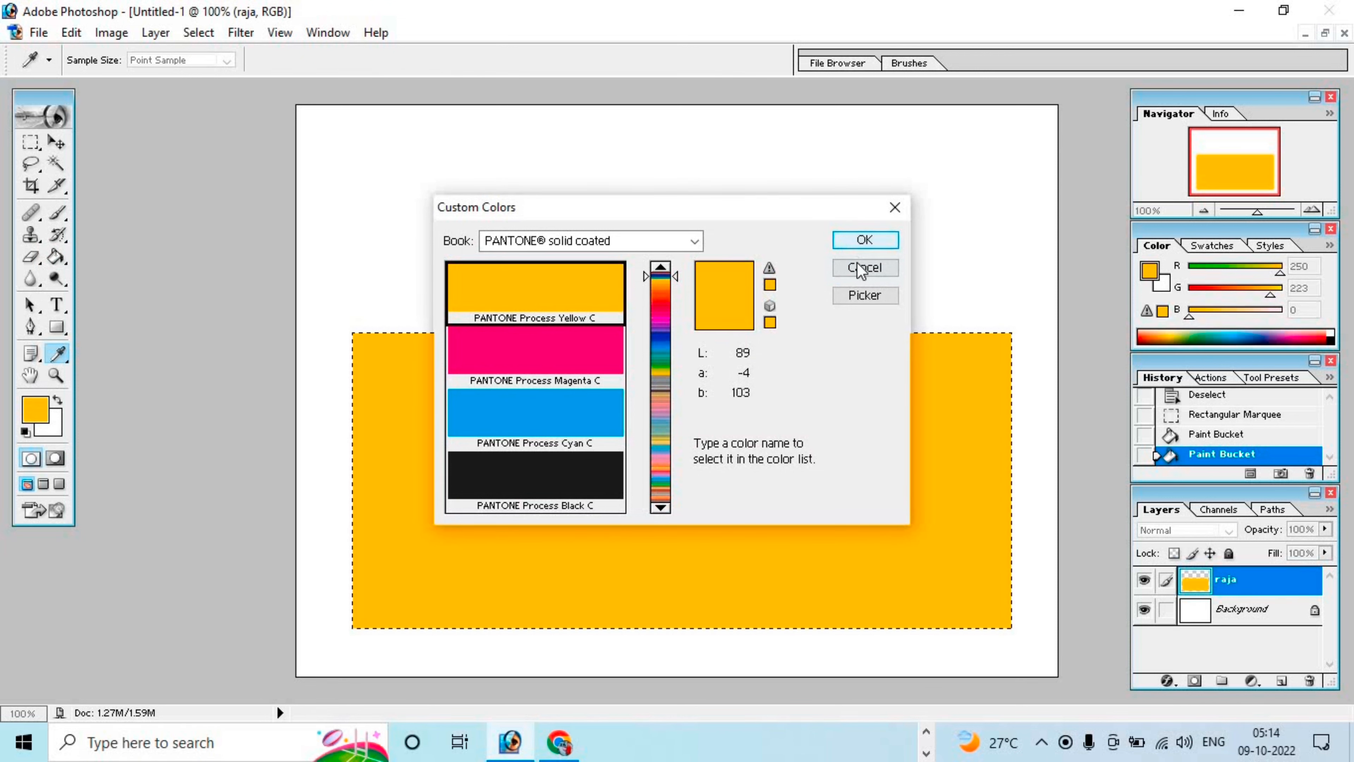
click(604, 360)
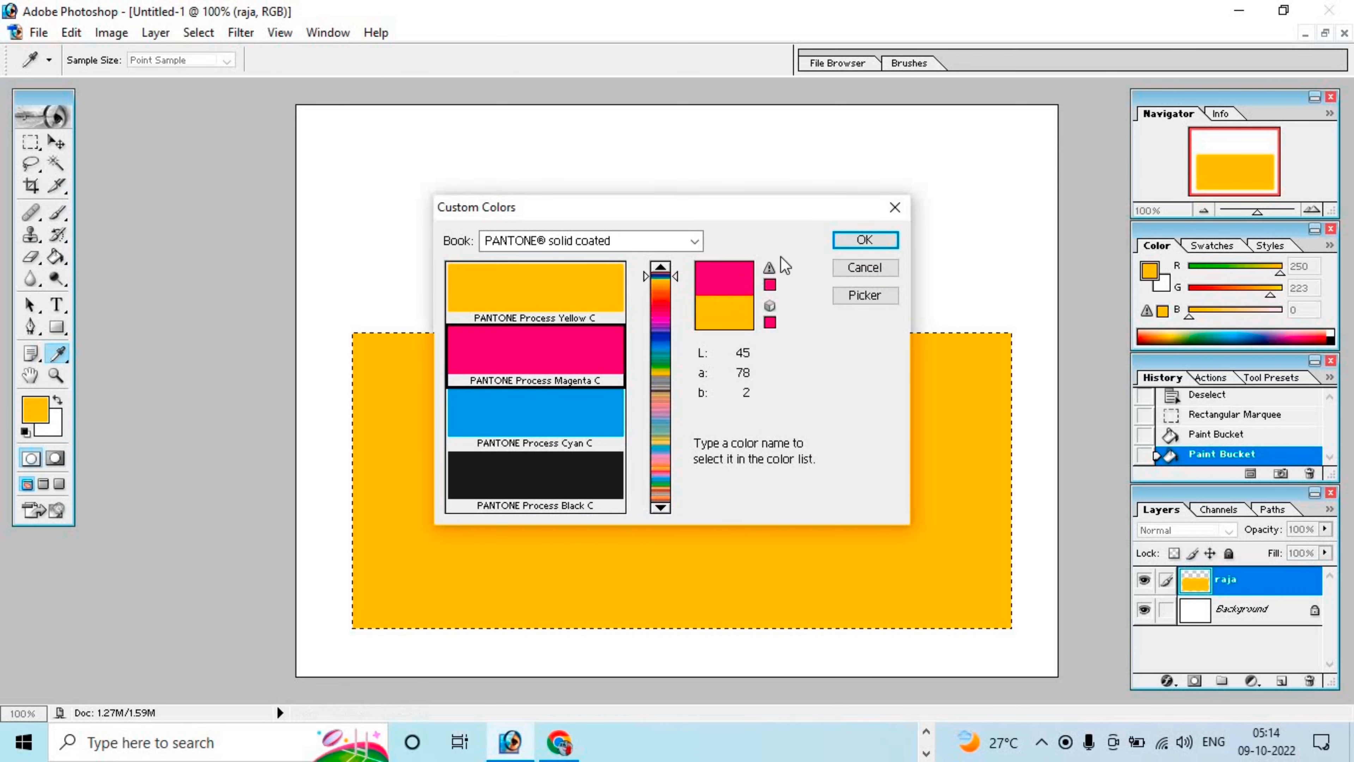
key(Return)
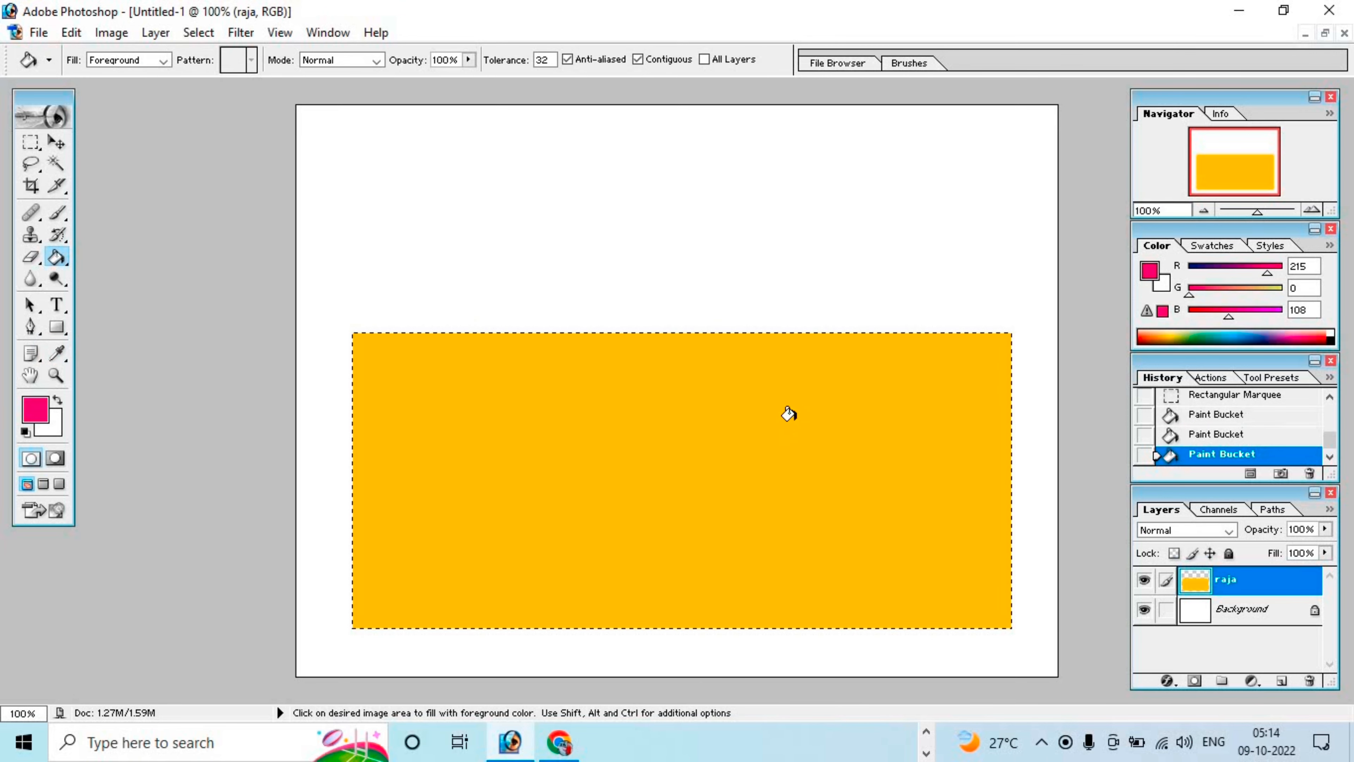
click(786, 411)
Step: Pick the bright blue 042DFC as the foreground colour in the Color Picker and fill the rectangular selection with it
click(57, 352)
click(35, 409)
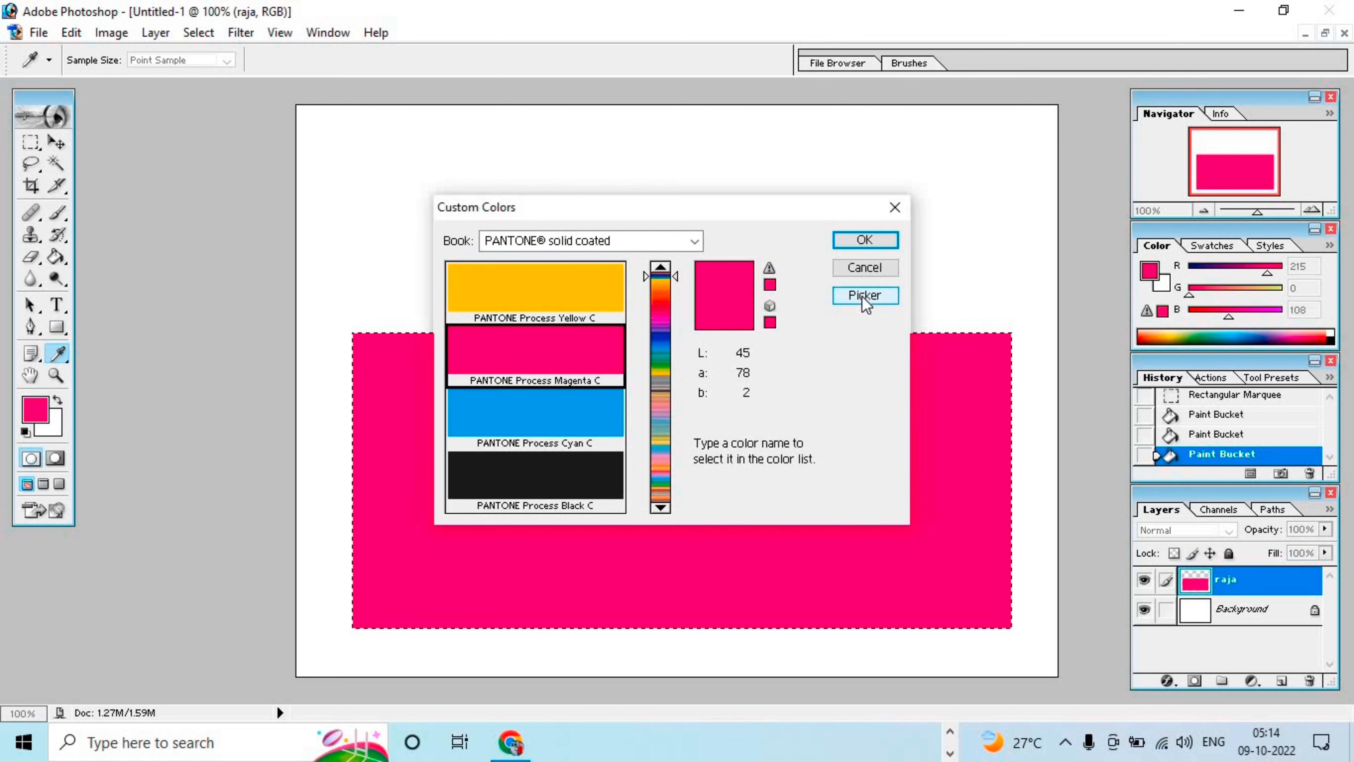
click(864, 294)
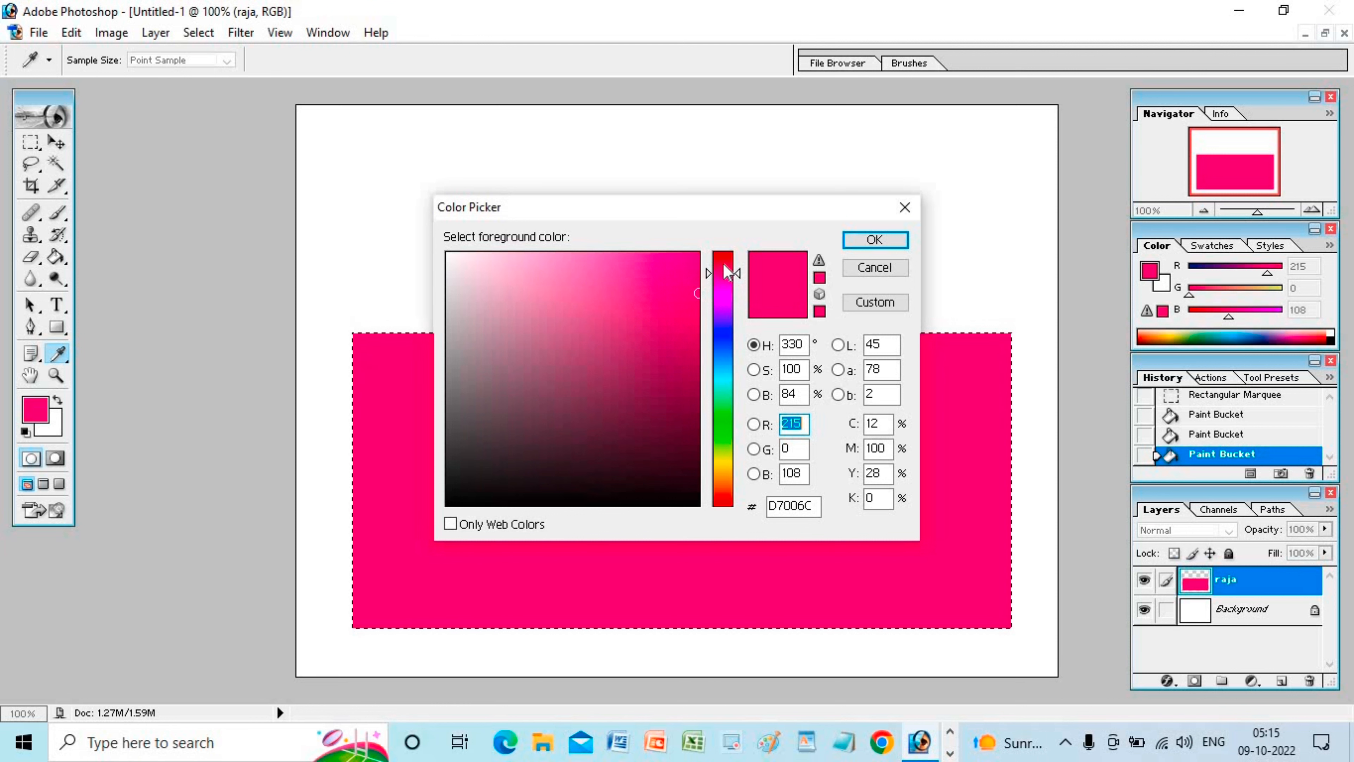
drag(728, 272, 732, 345)
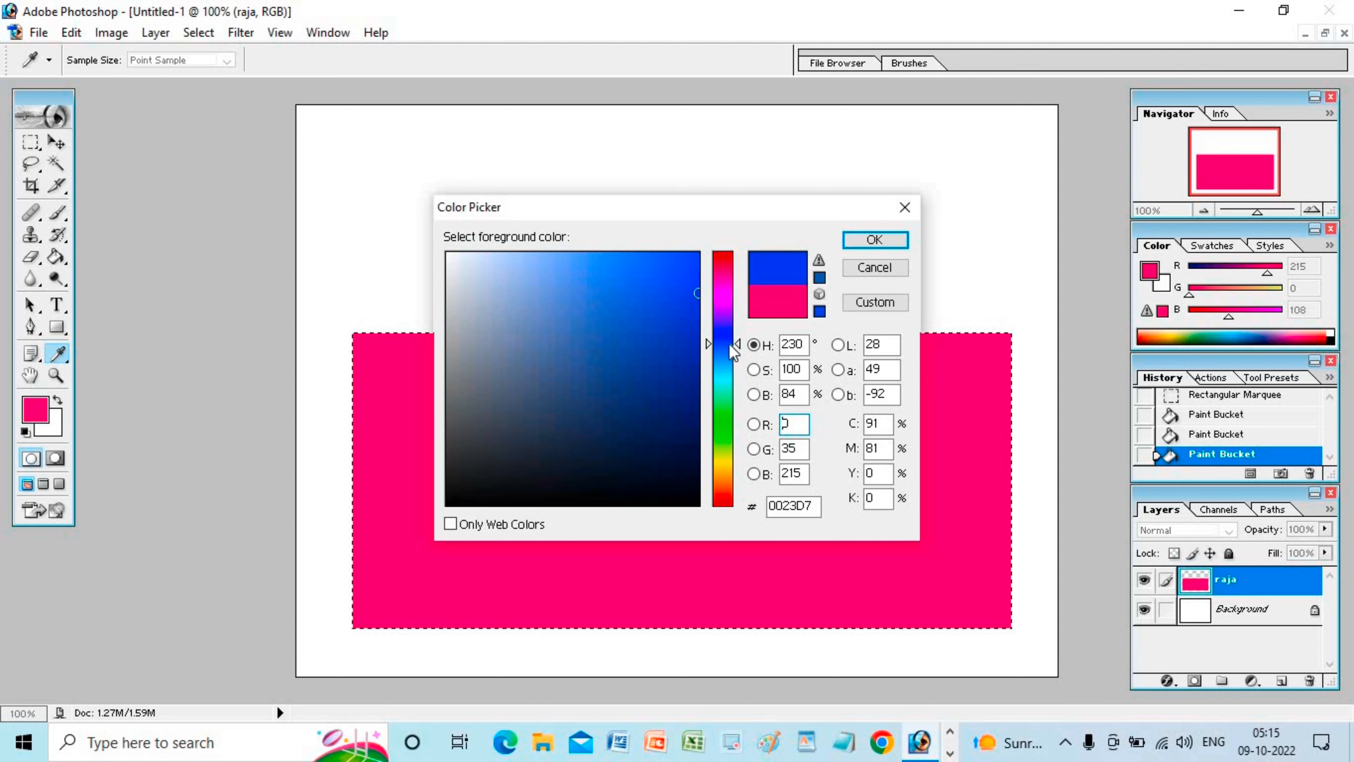
mouse_move(659, 302)
mouse_down()
mouse_move(527, 330)
mouse_move(695, 256)
mouse_up()
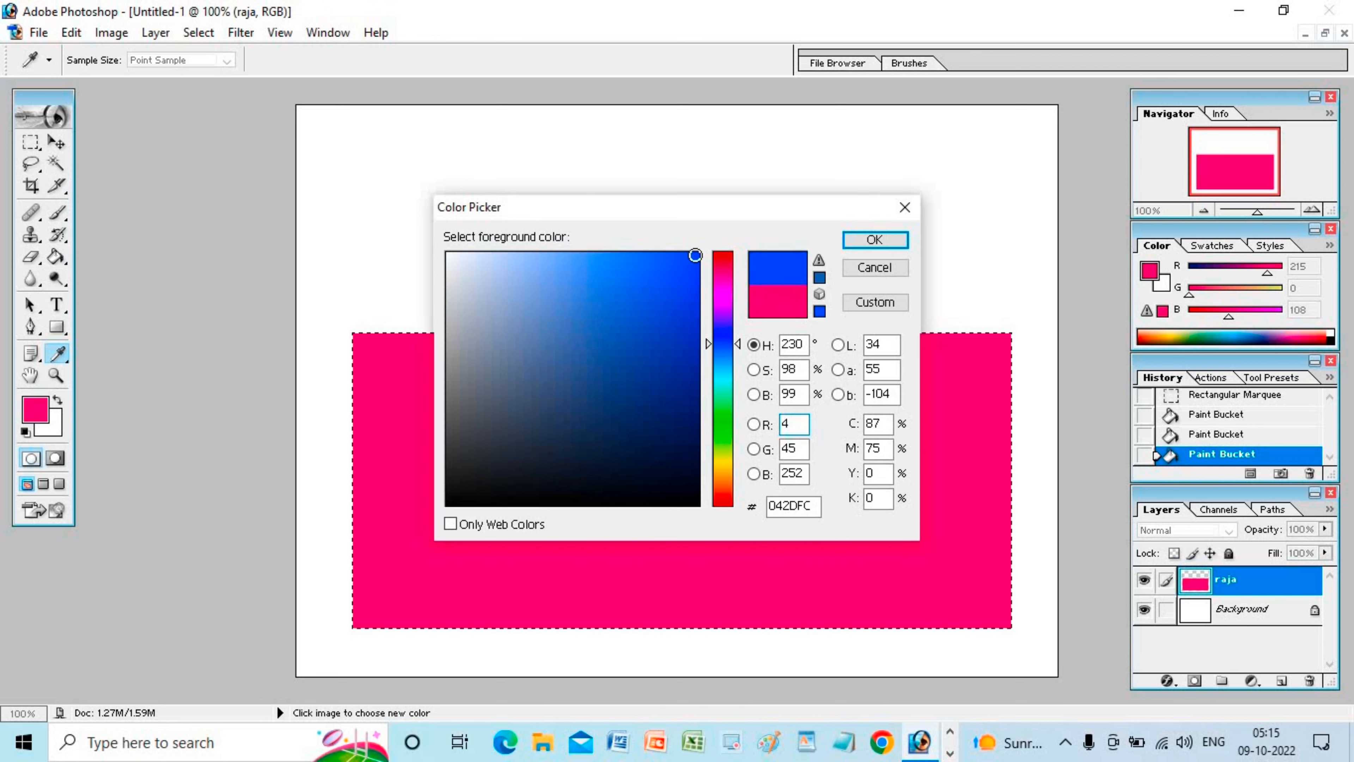
click(871, 239)
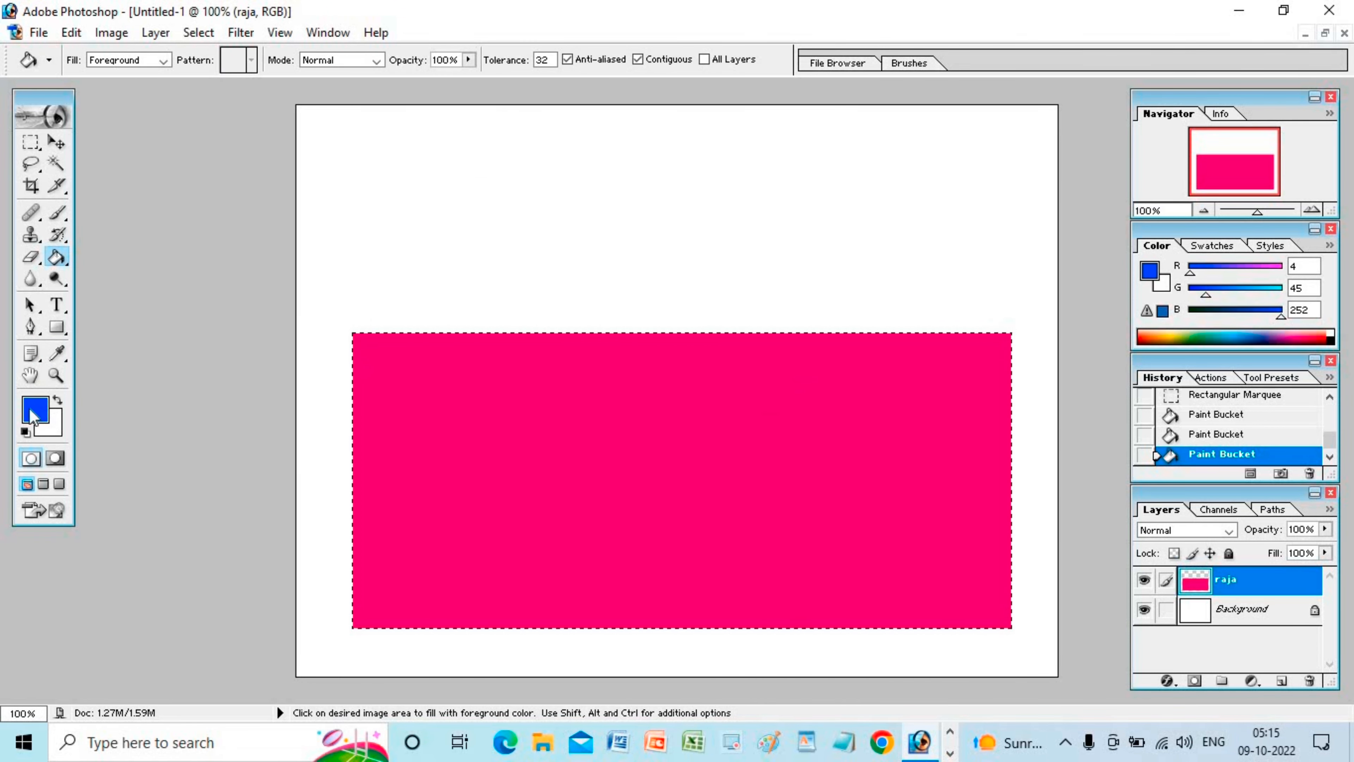
click(518, 443)
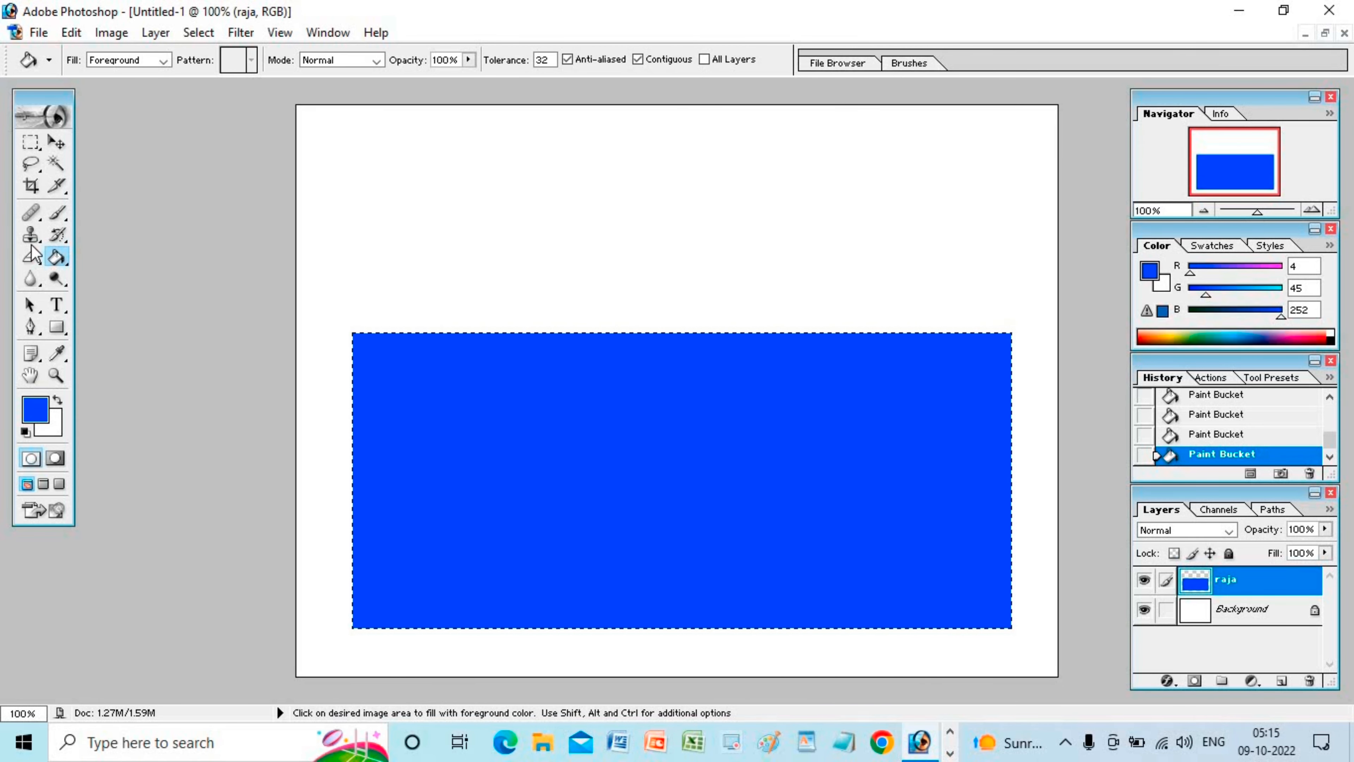
Step: Switch the foreground Color Picker's spectrum to the S component and finally to R, and accept the existing colour
click(34, 409)
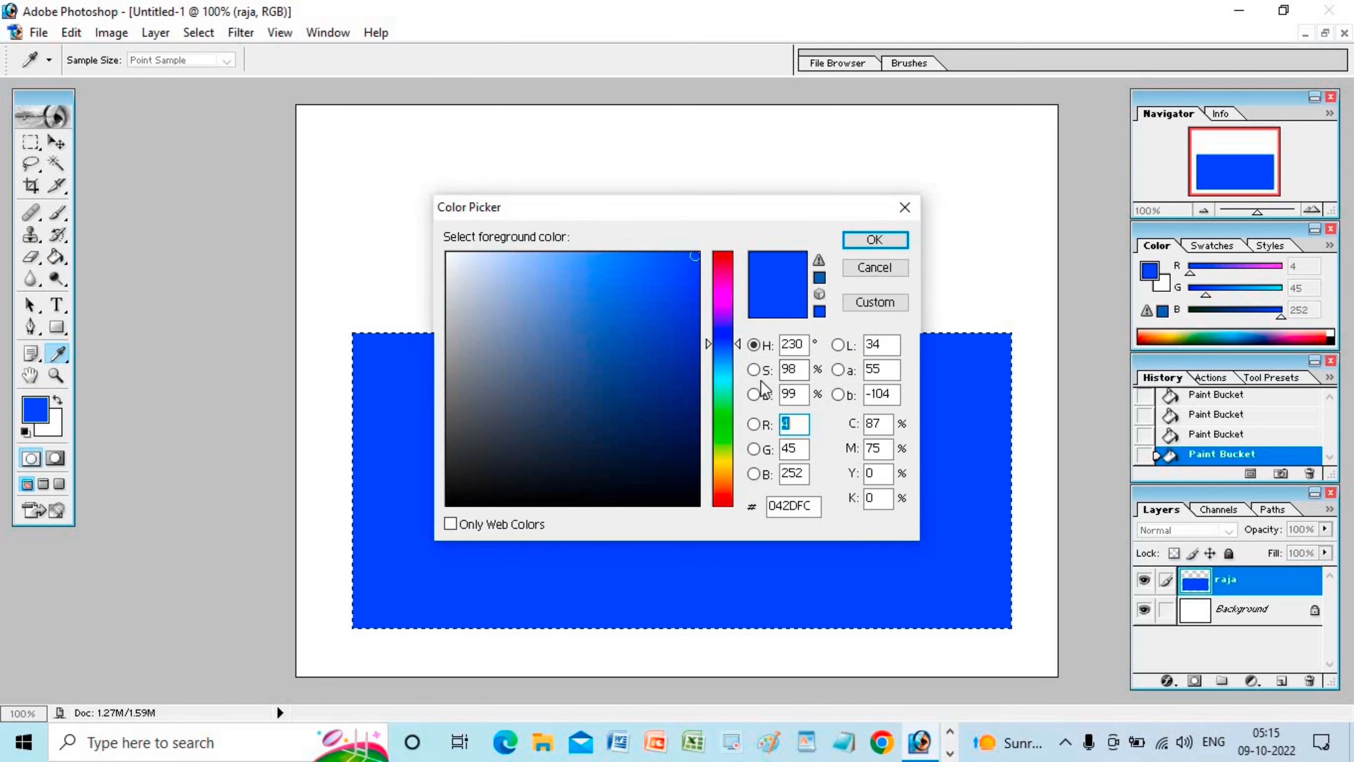
click(755, 370)
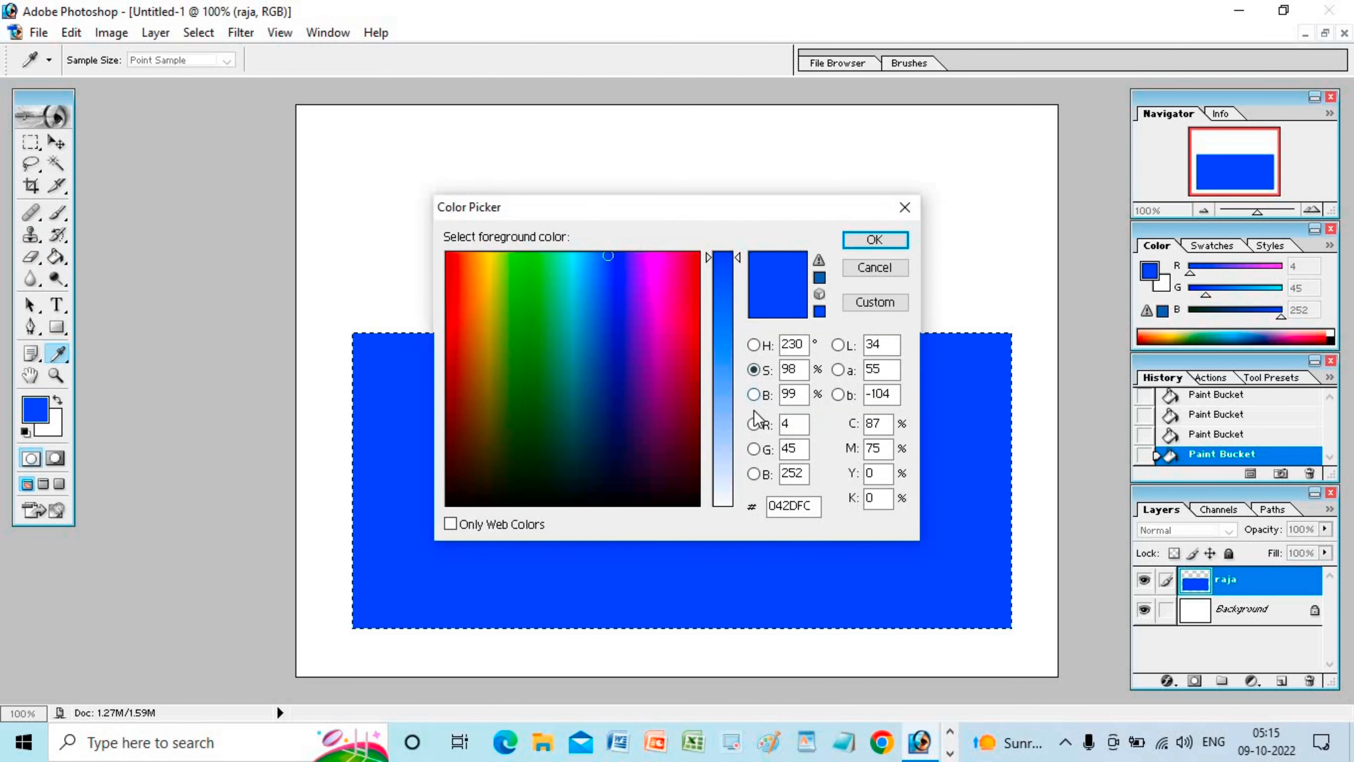
click(754, 425)
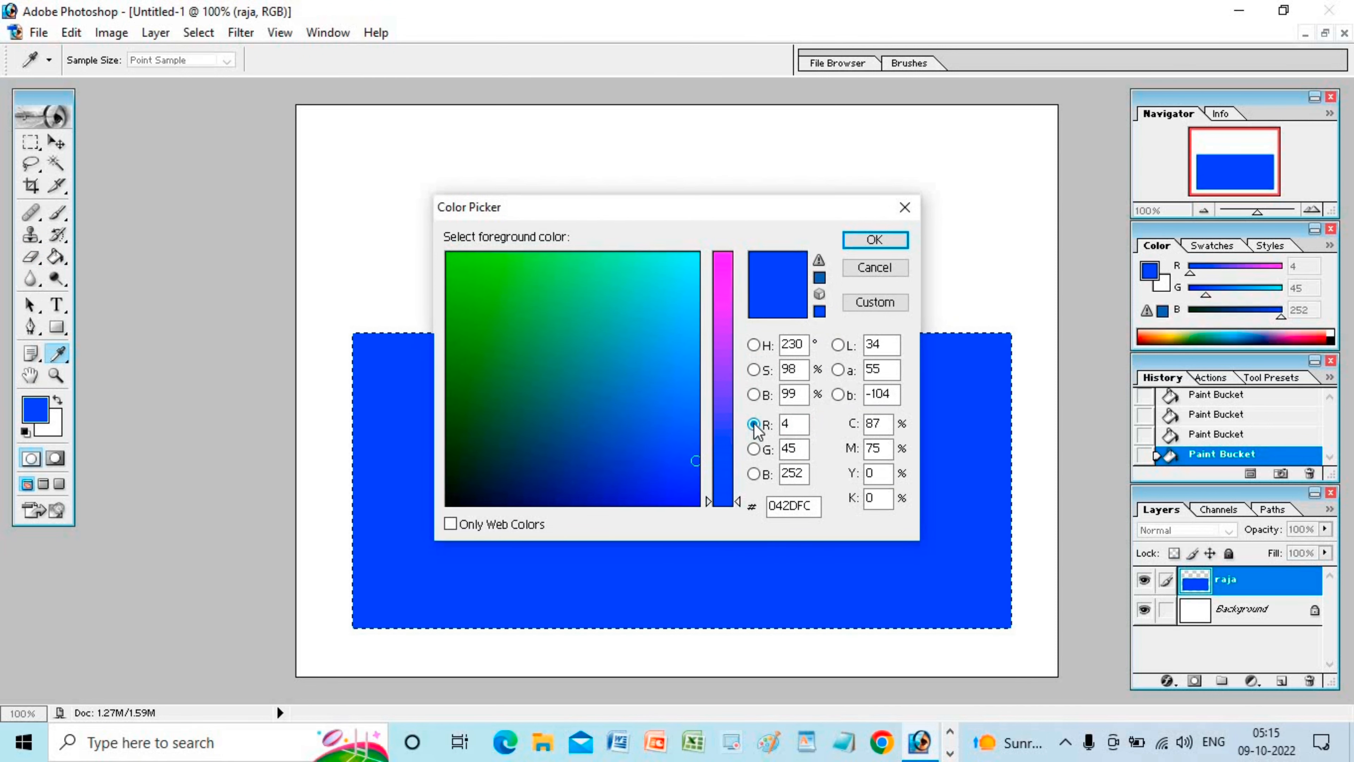
click(891, 238)
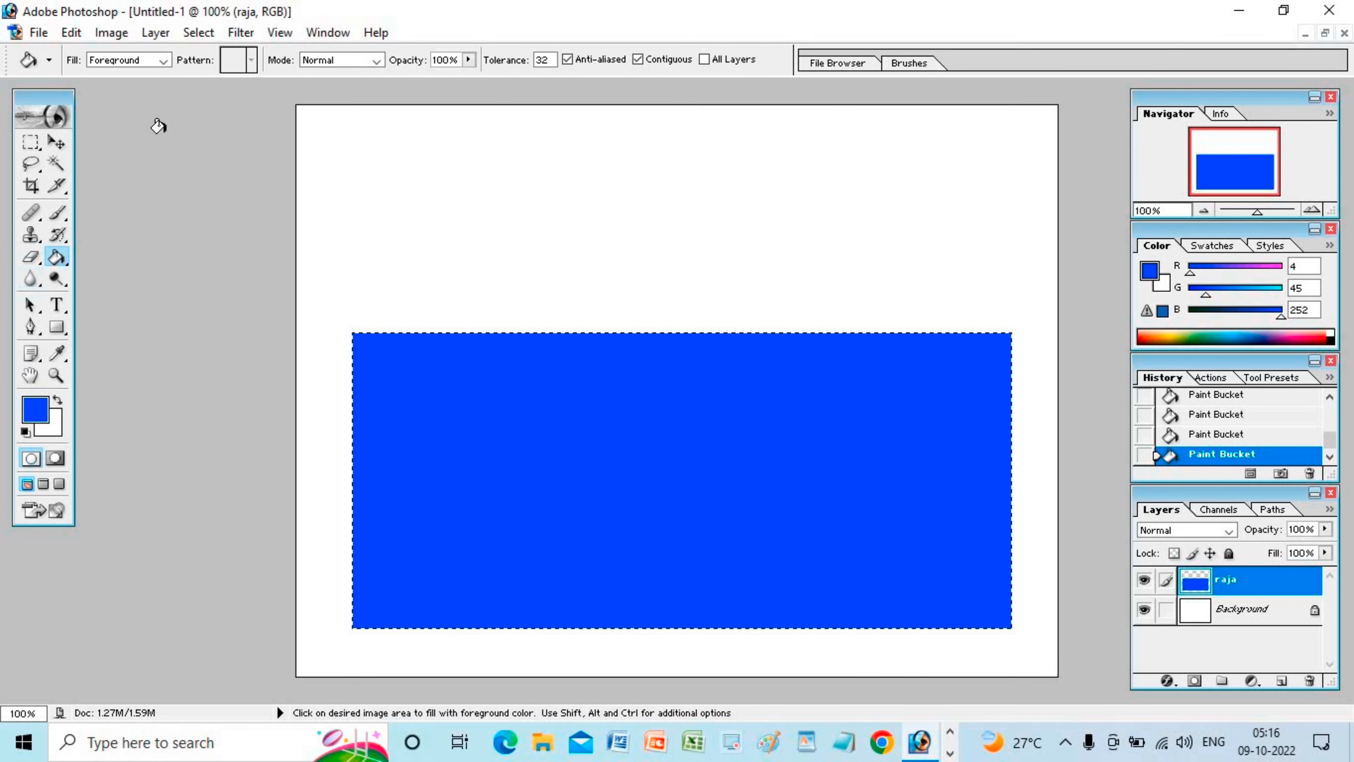
Step: Draw an elliptical marquee selection straddling the middle of the blue rectangle's upper edge
drag(37, 155, 91, 159)
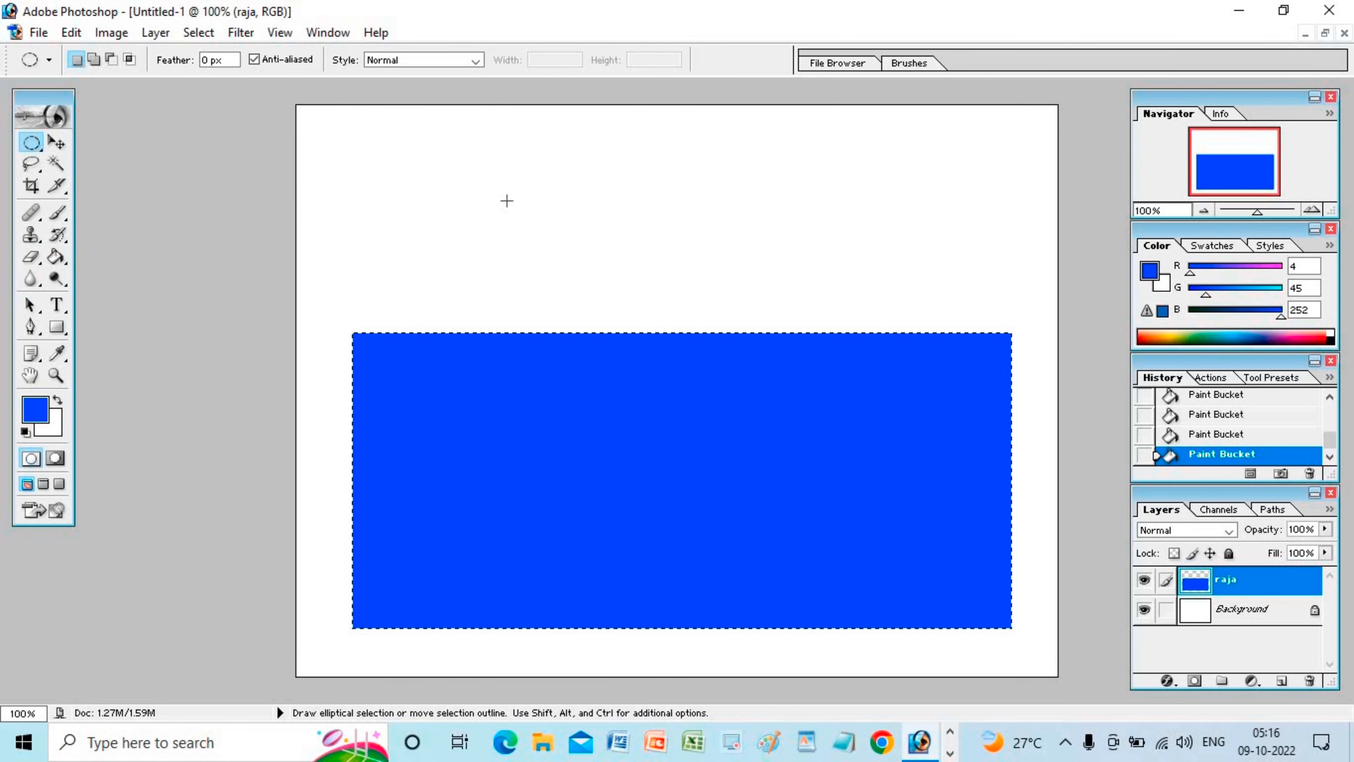
drag(505, 200, 524, 265)
drag(557, 309, 811, 438)
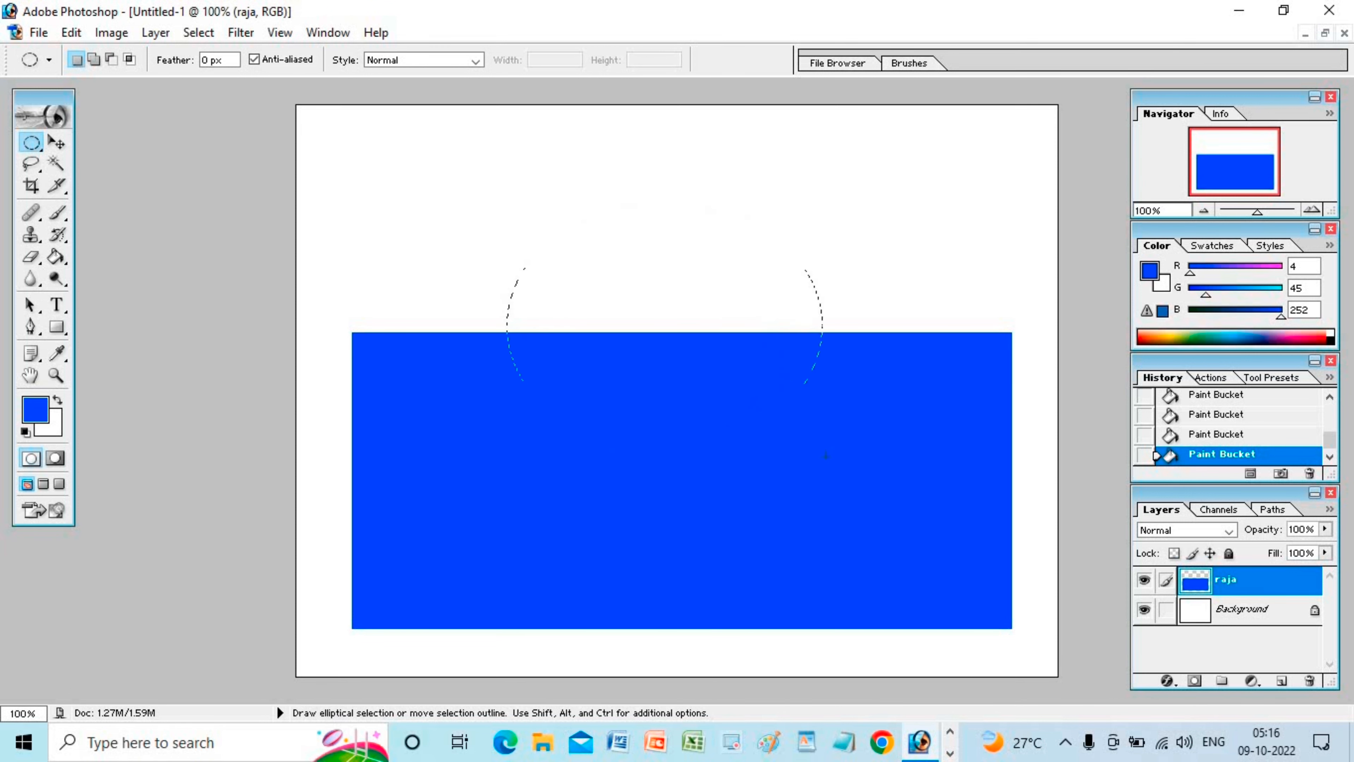
drag(842, 474, 844, 474)
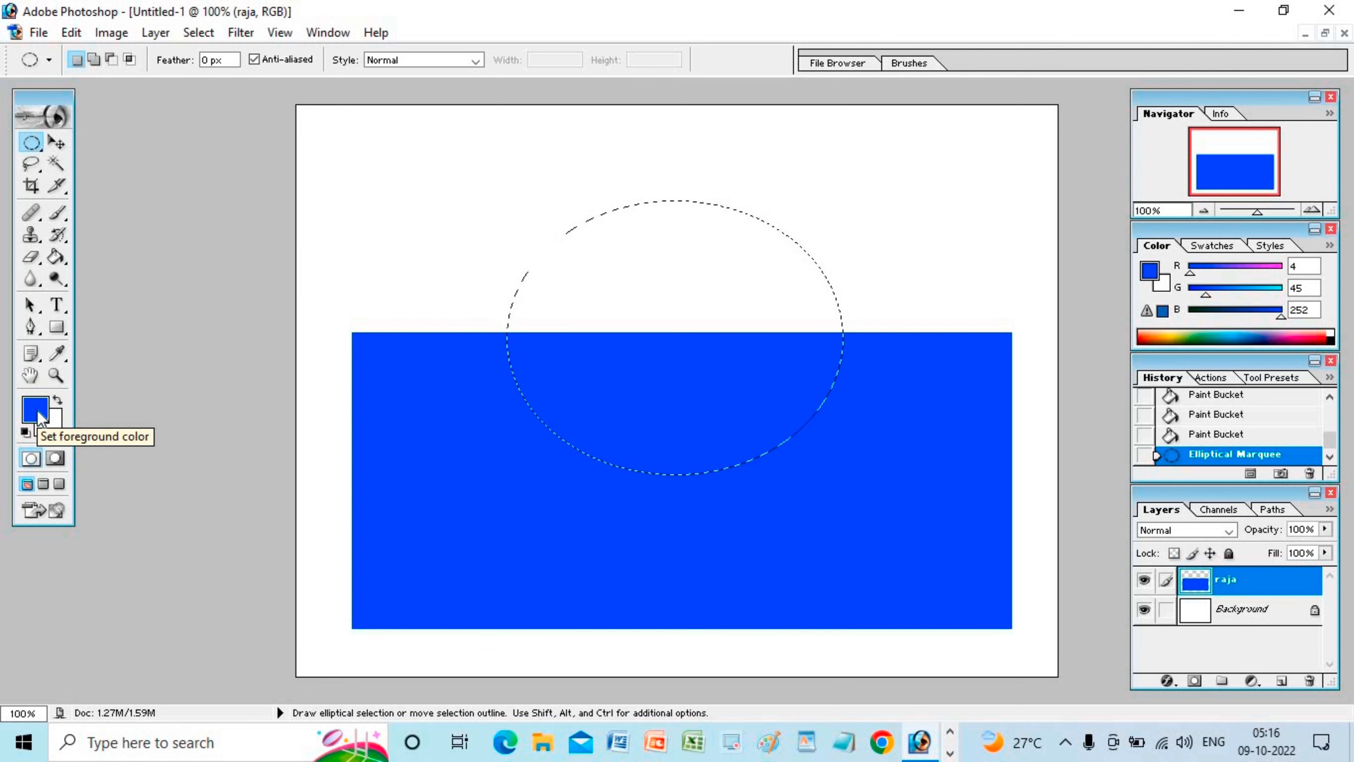
Step: Set the foreground colour to the bright red FF0B0E in the Color Picker
key(i)
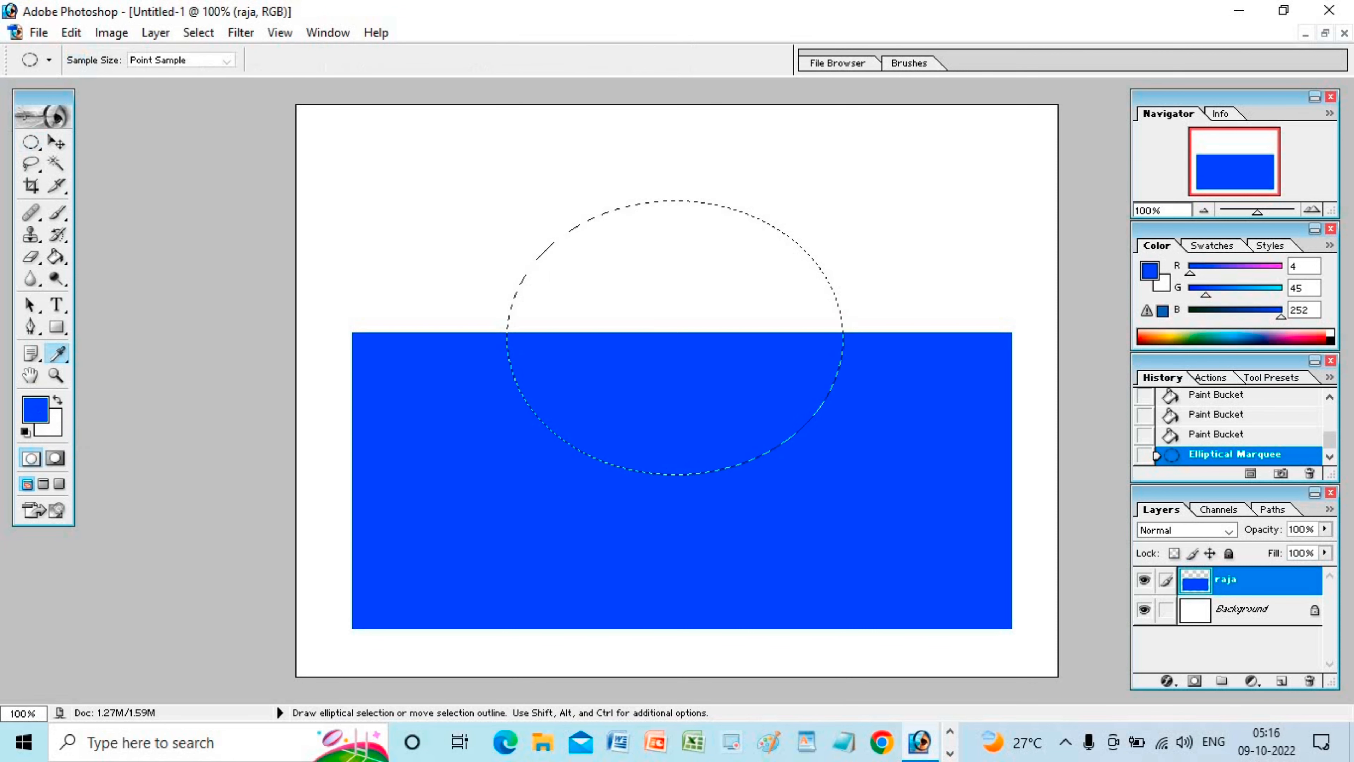
click(41, 416)
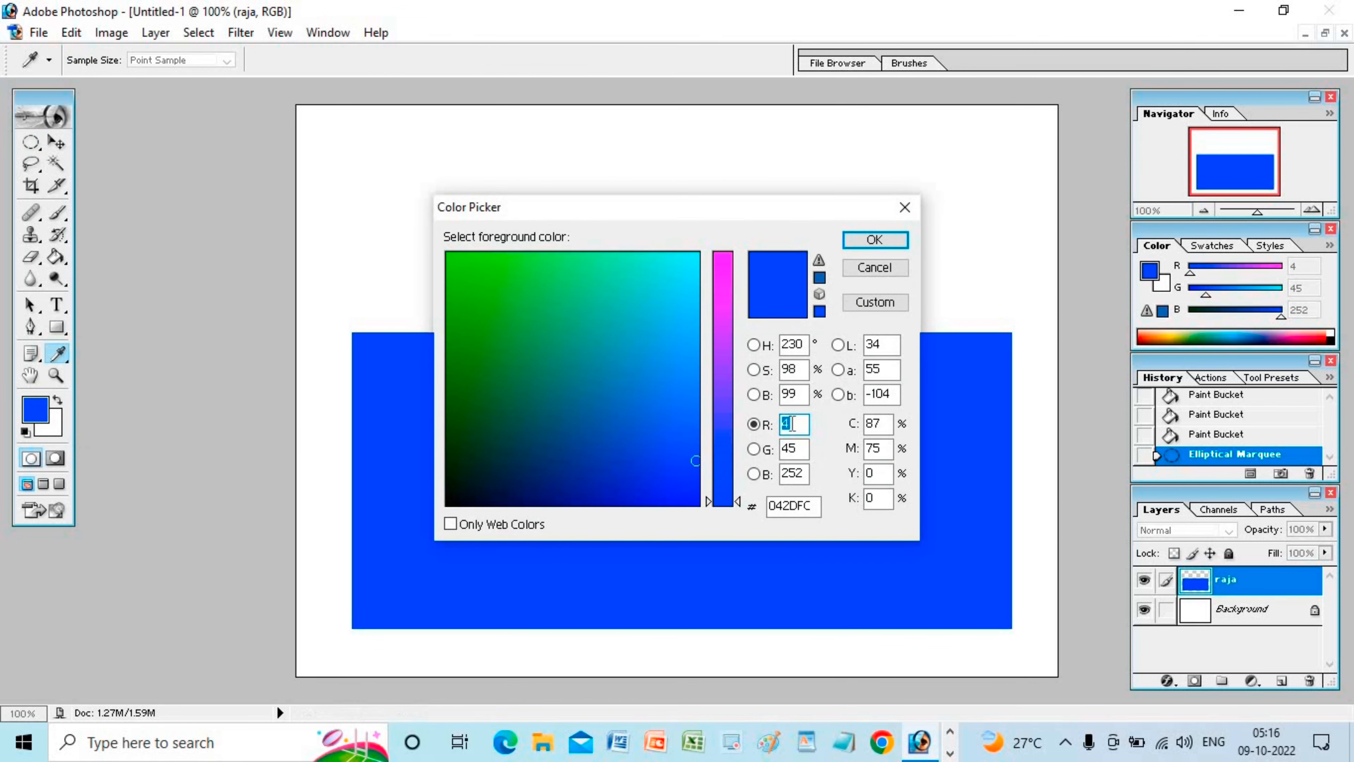
click(730, 272)
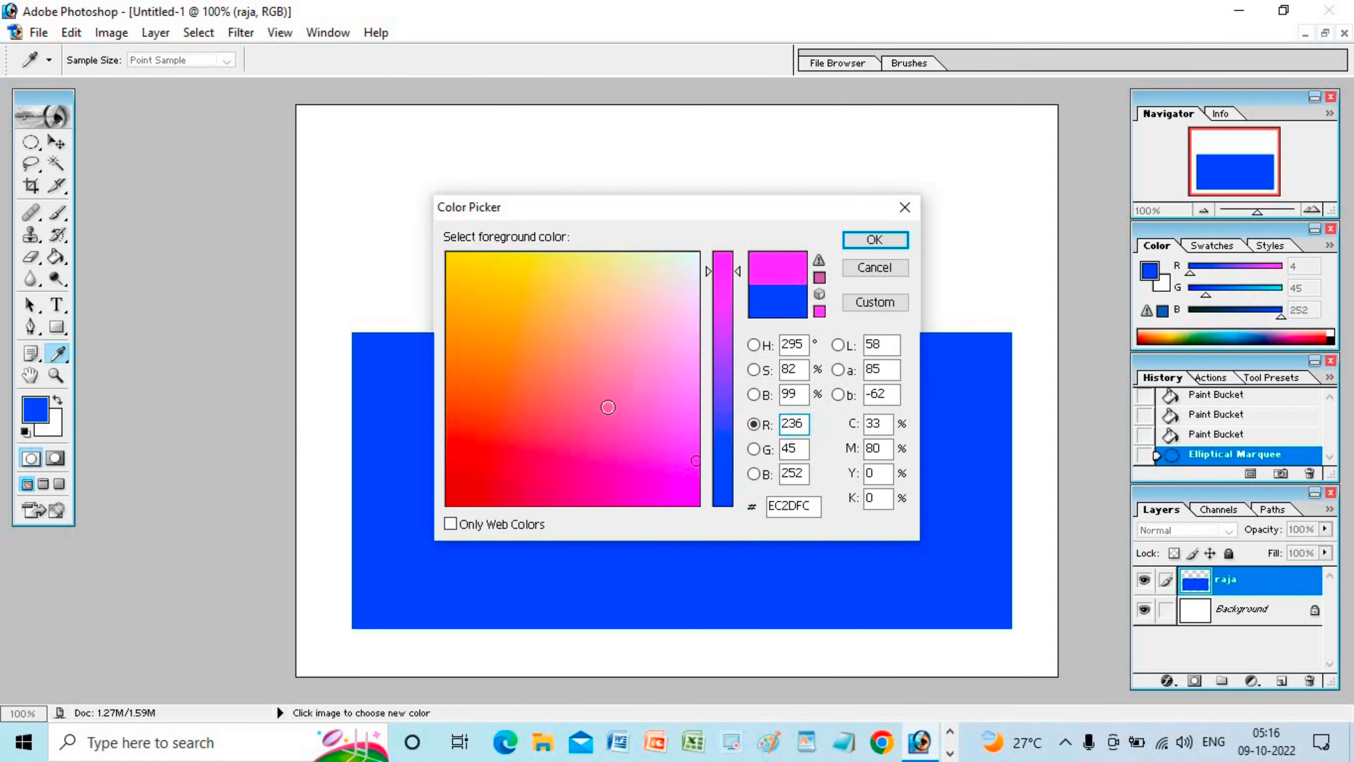
click(470, 491)
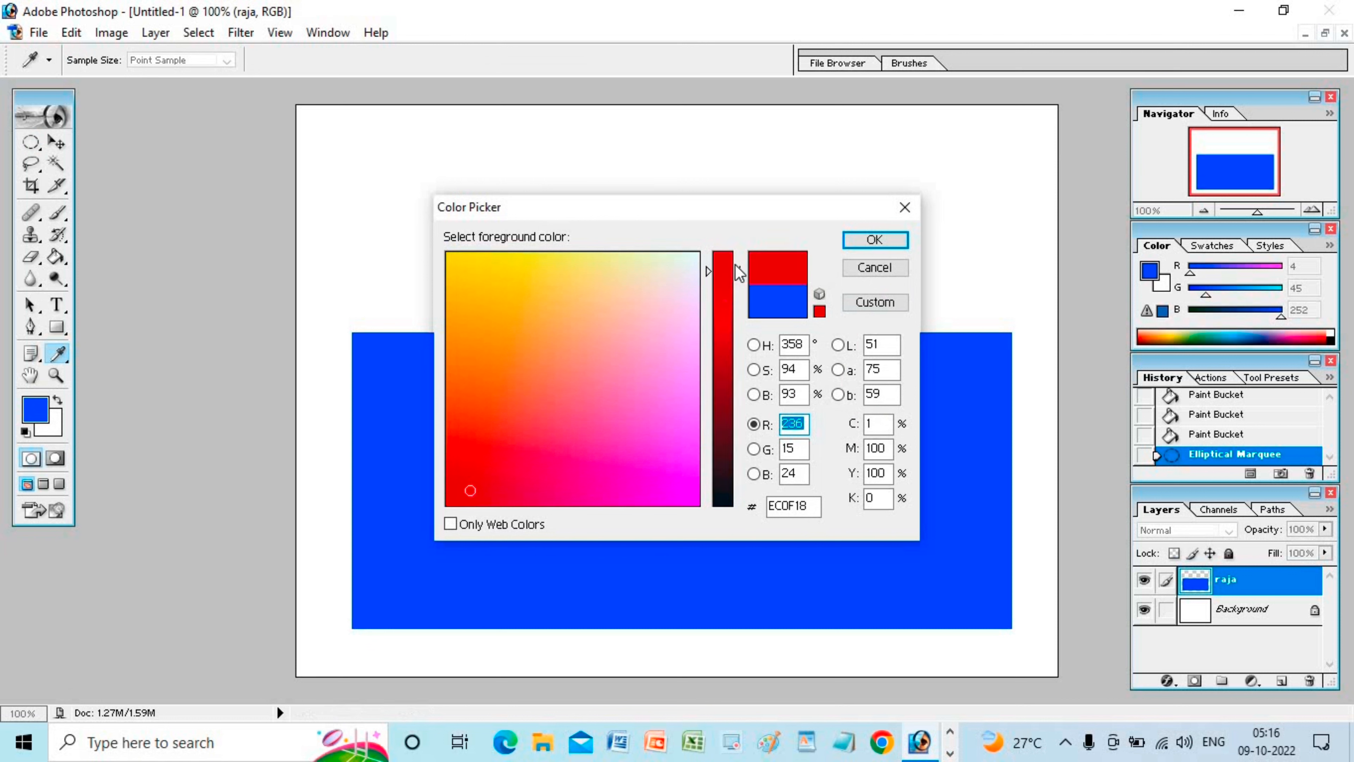
drag(735, 262, 729, 253)
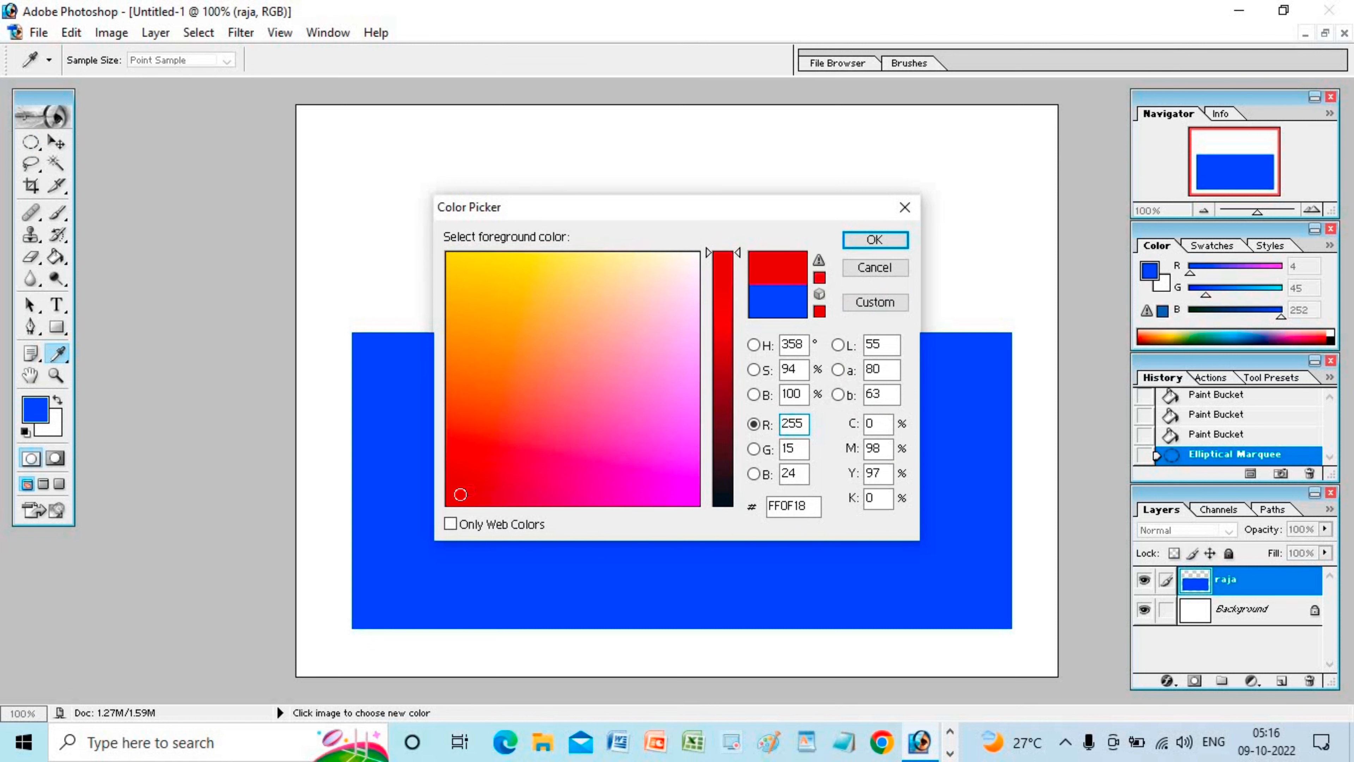
click(461, 494)
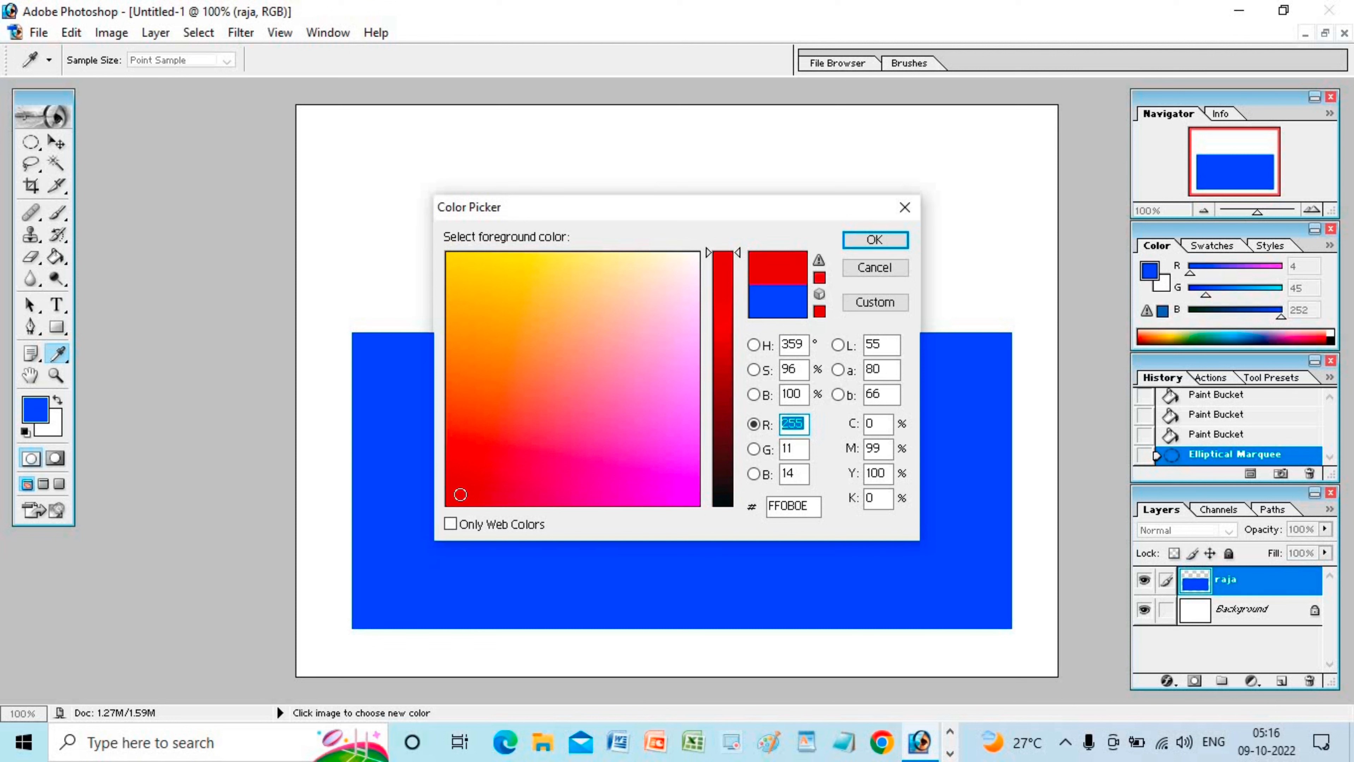
click(882, 242)
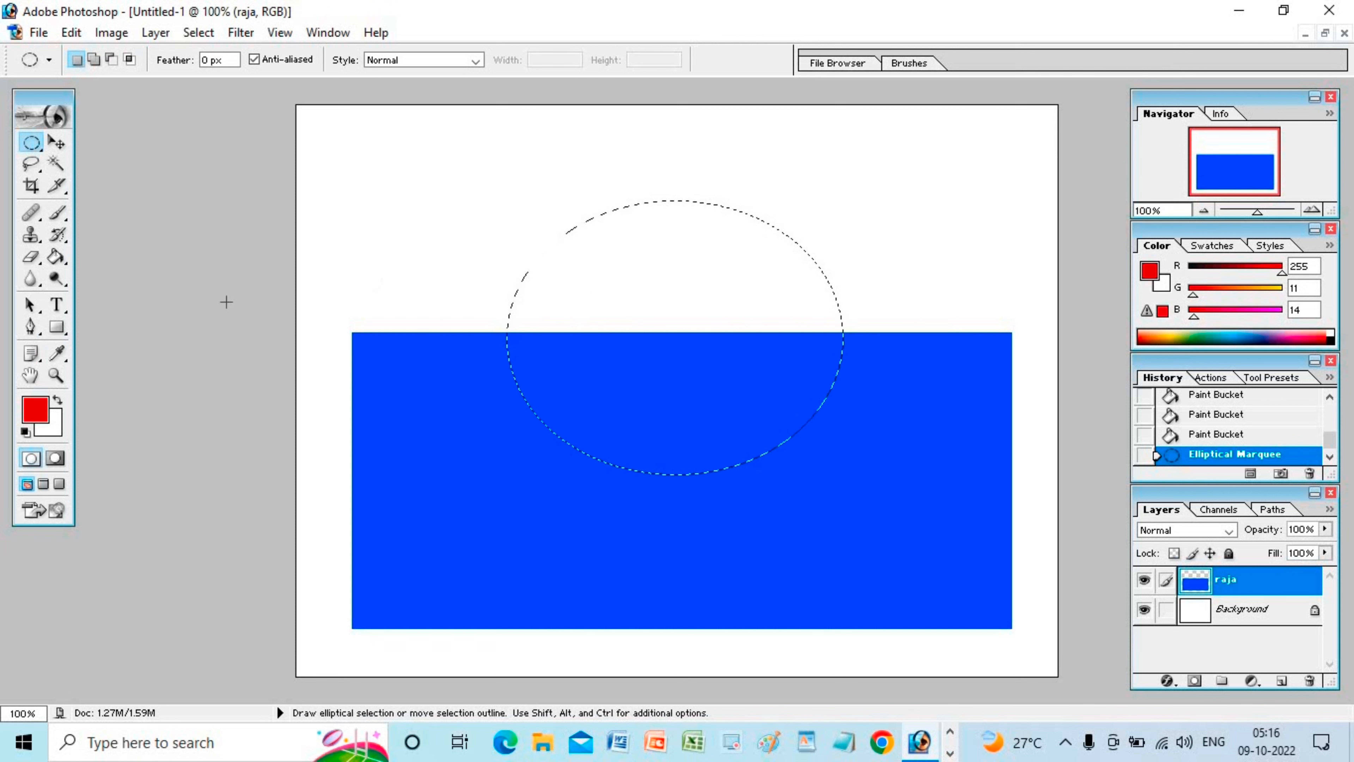
Step: Fill the part of the elliptical selection above the blue rectangle with red using the Paint Bucket, and deselect
click(45, 261)
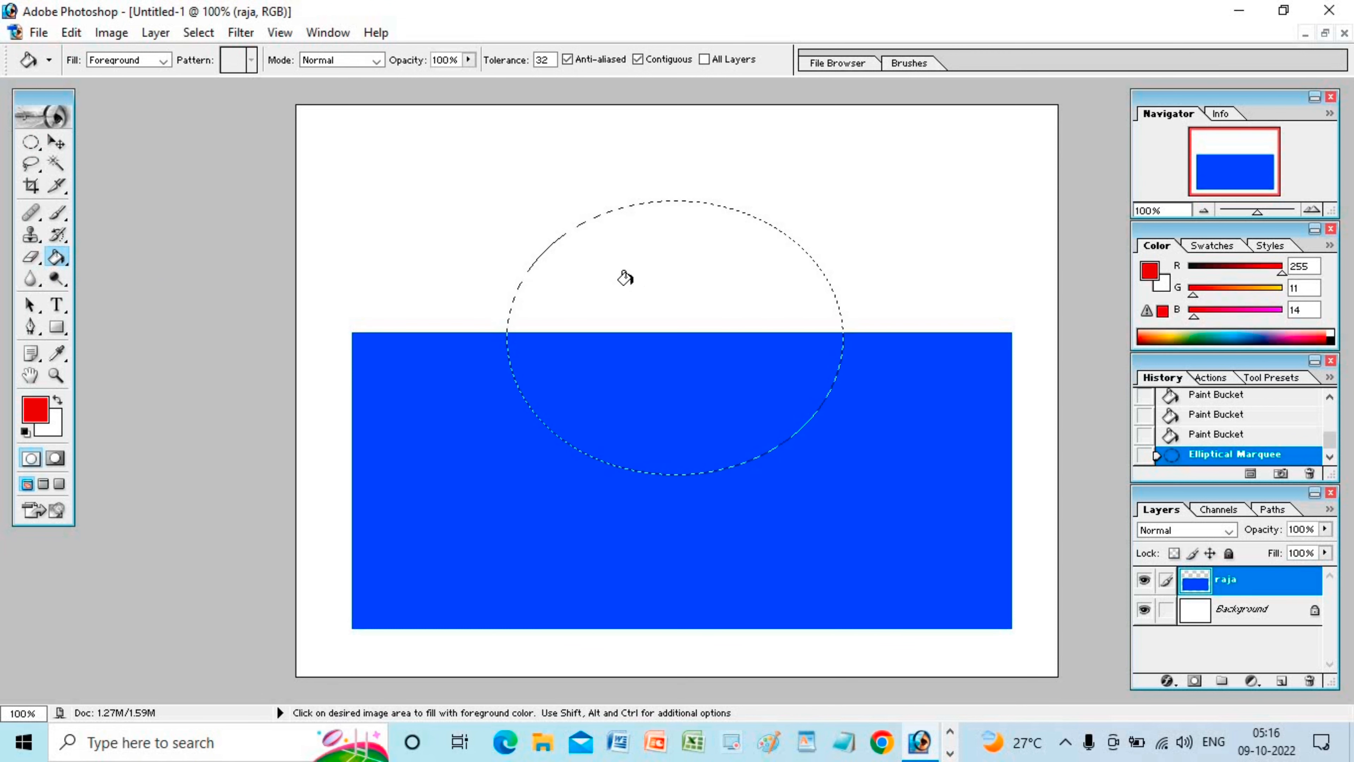
click(625, 278)
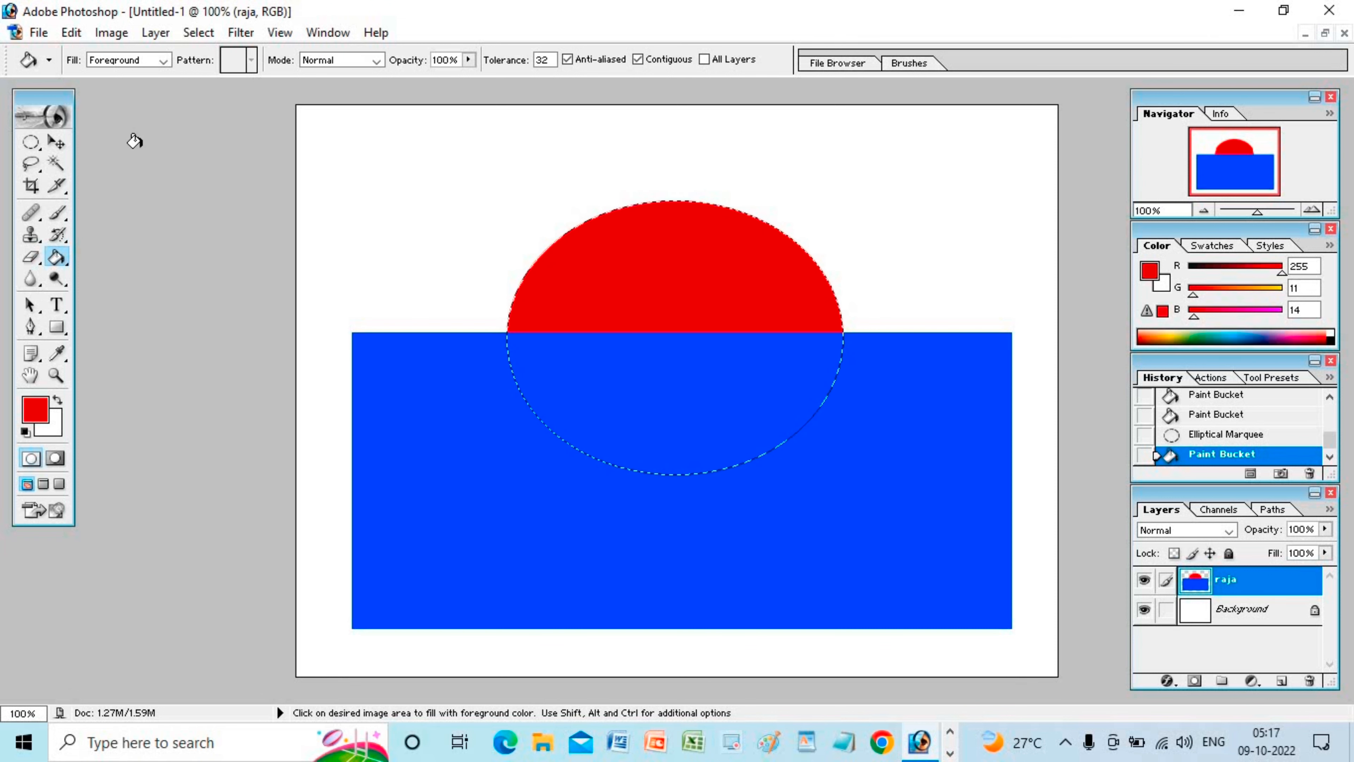
click(31, 141)
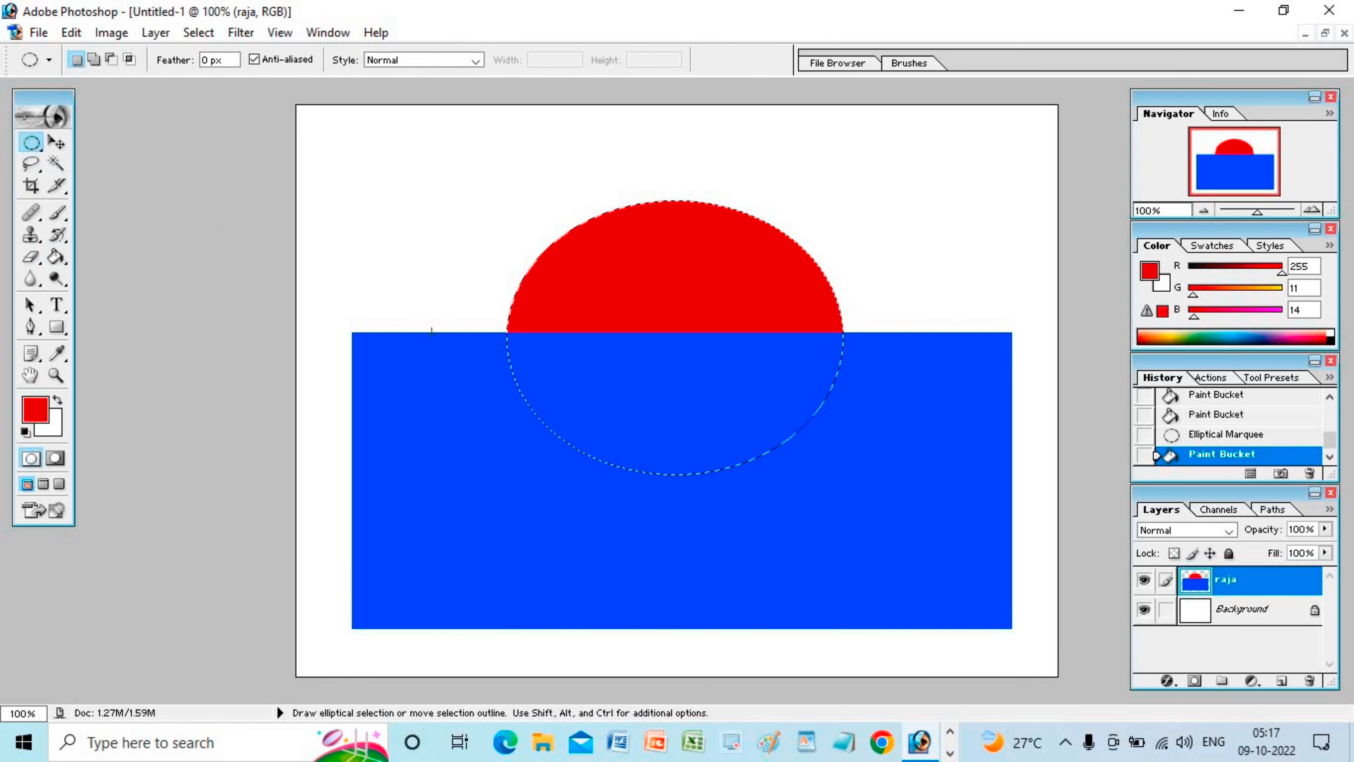
right_click(565, 384)
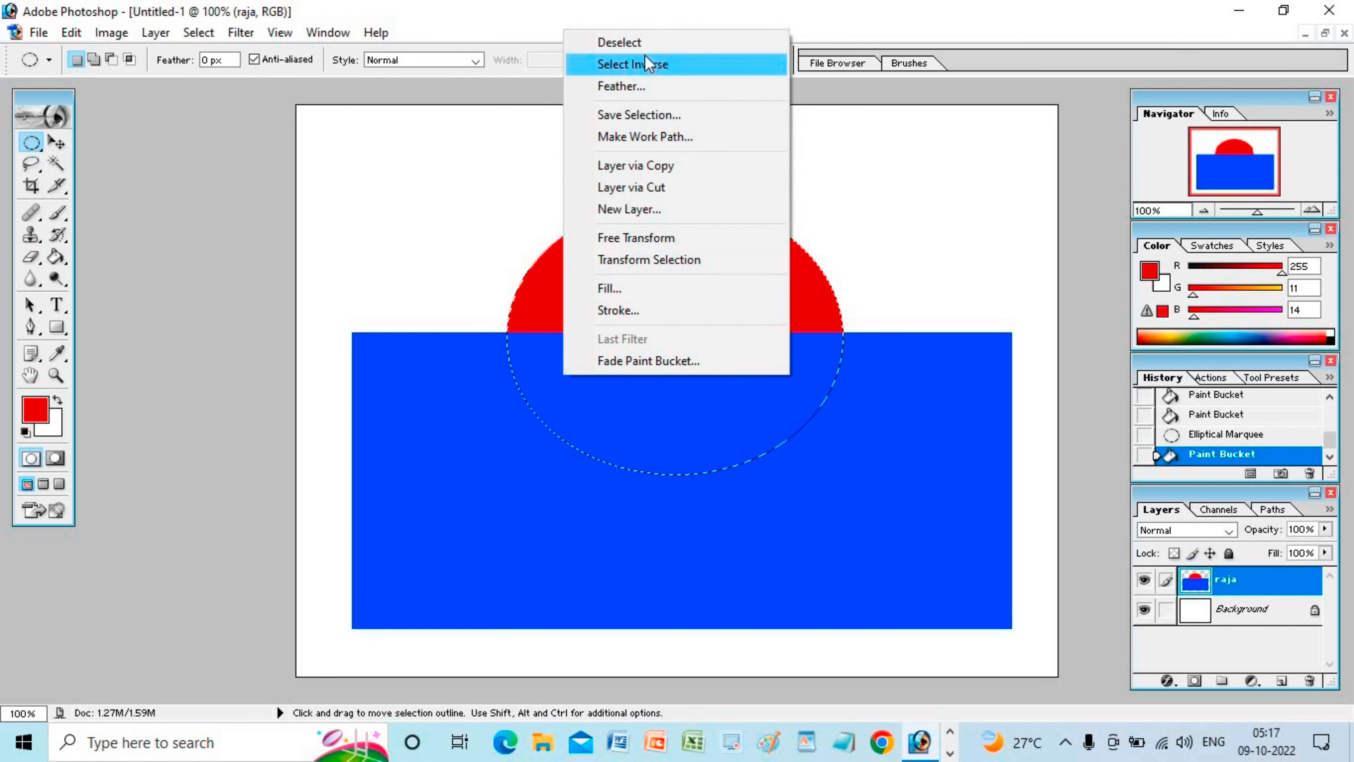
click(638, 41)
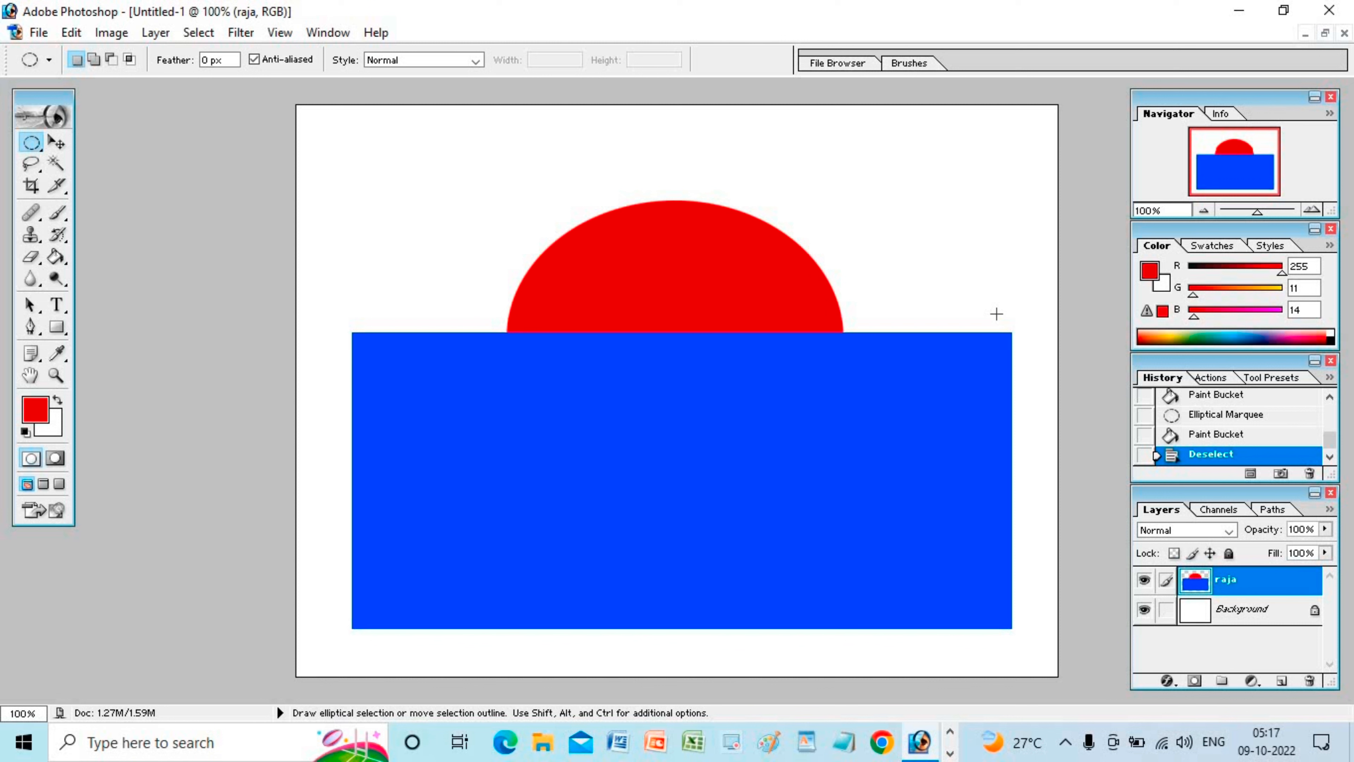
Step: Make a Single Column Marquee selection running vertically through the middle of the red dome
click(31, 142)
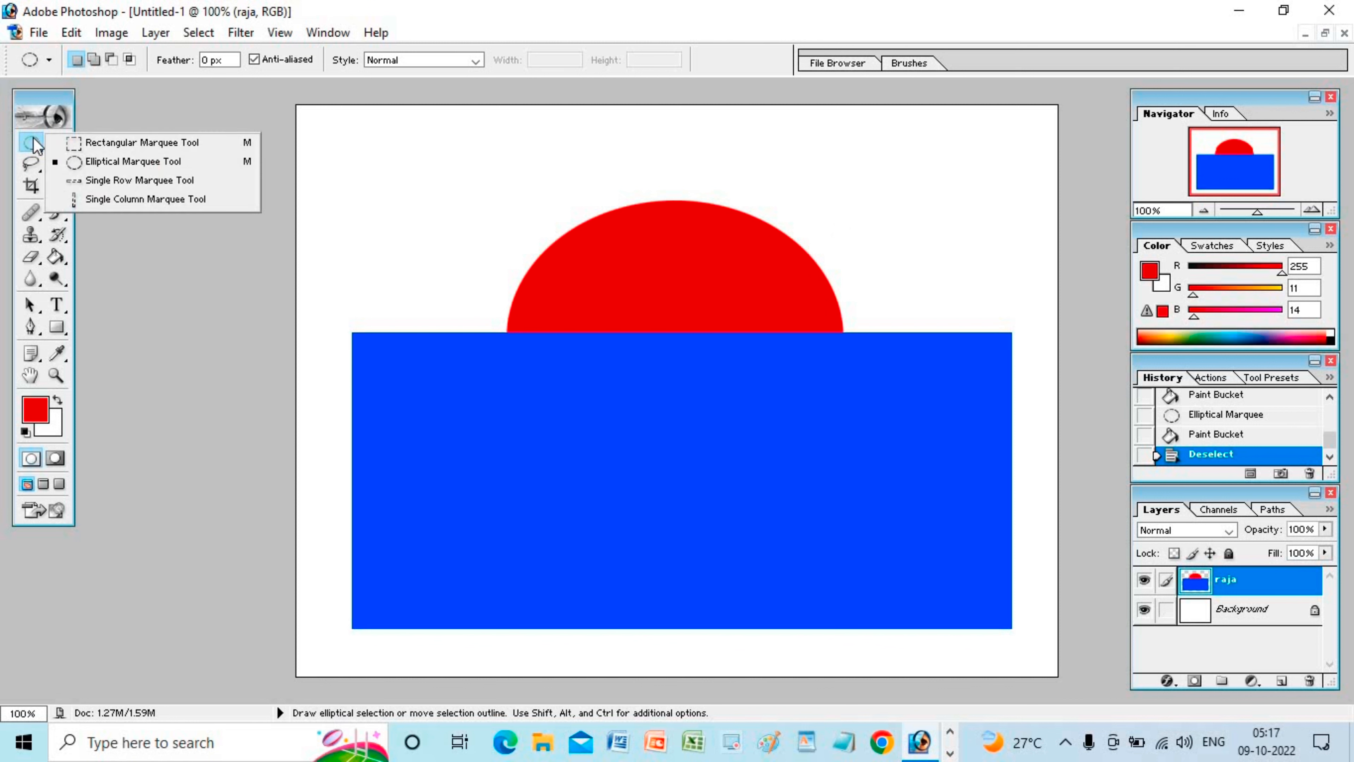
click(77, 200)
click(678, 128)
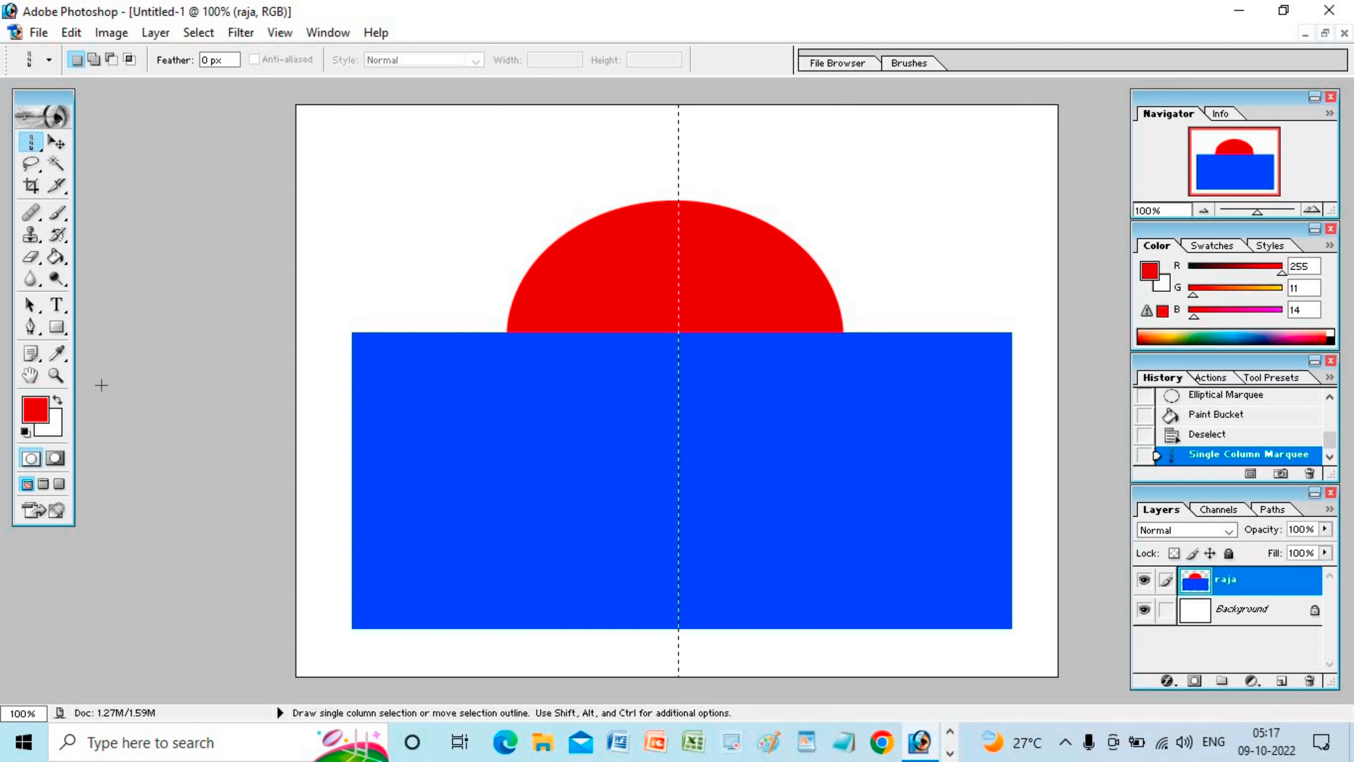
Step: Set the foreground colour to the light yellow FFF67A and activate the Paint Bucket tool
click(35, 410)
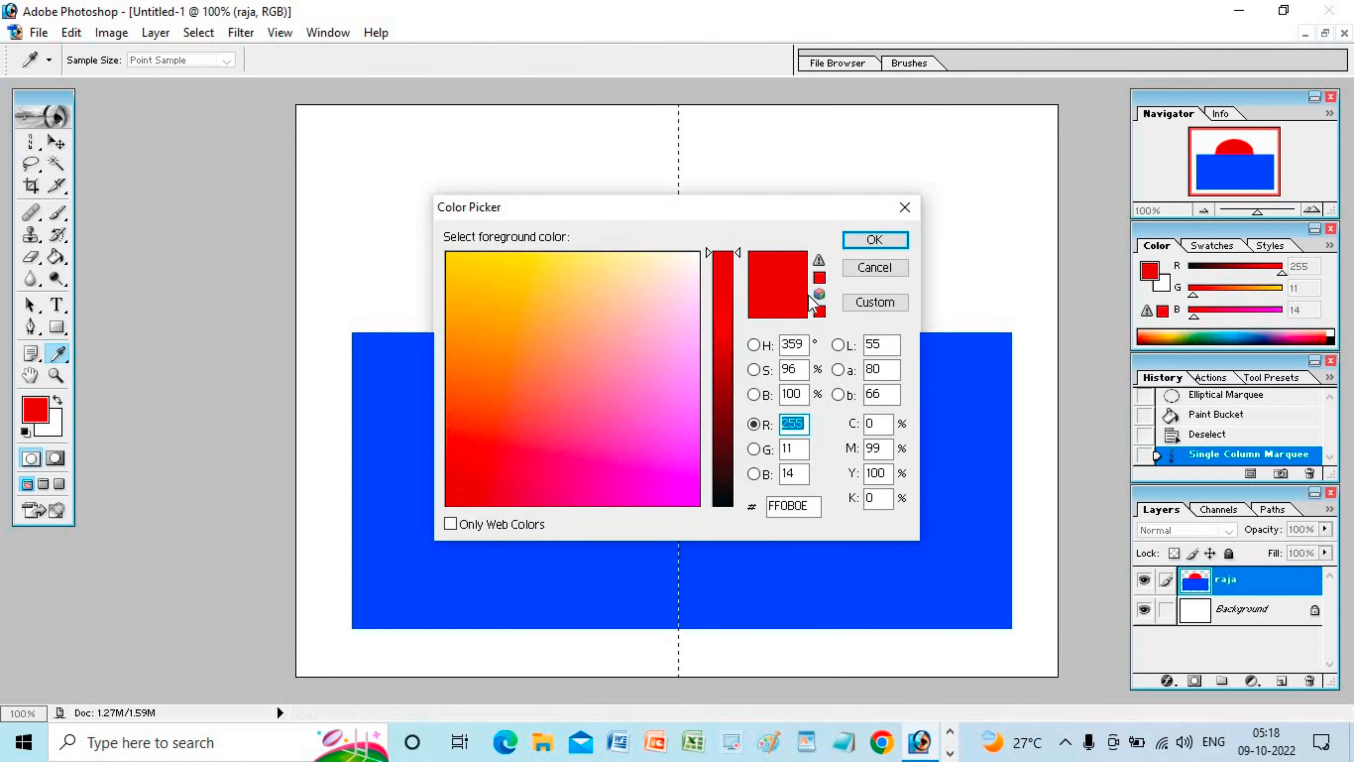
click(568, 262)
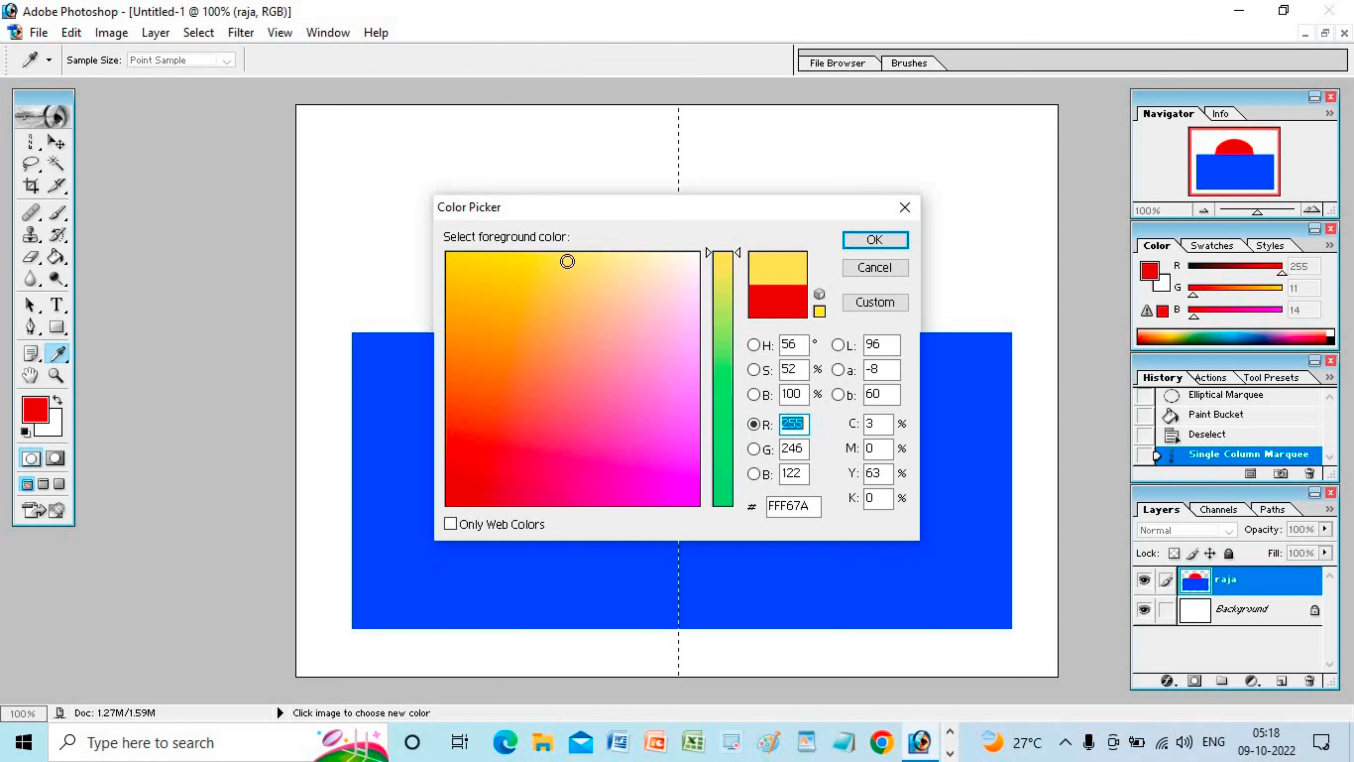
click(874, 239)
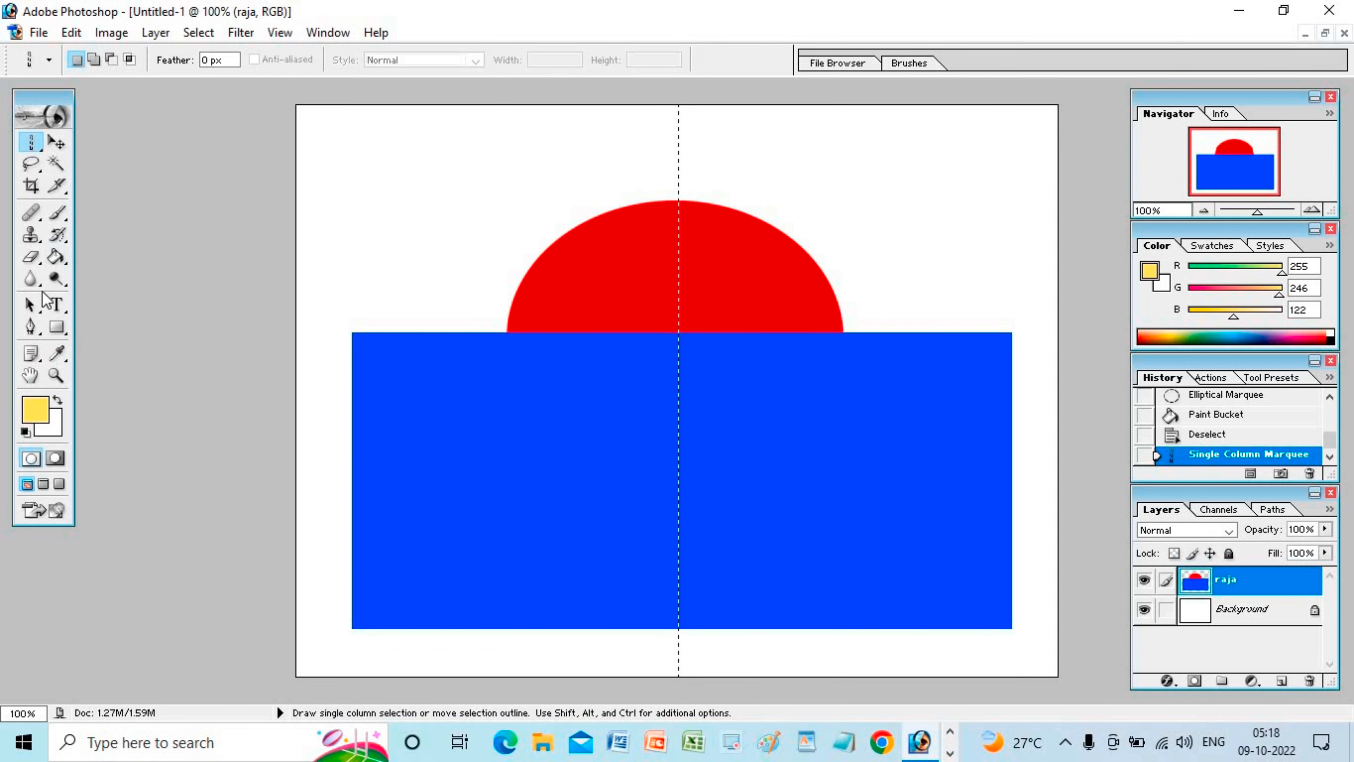
click(56, 256)
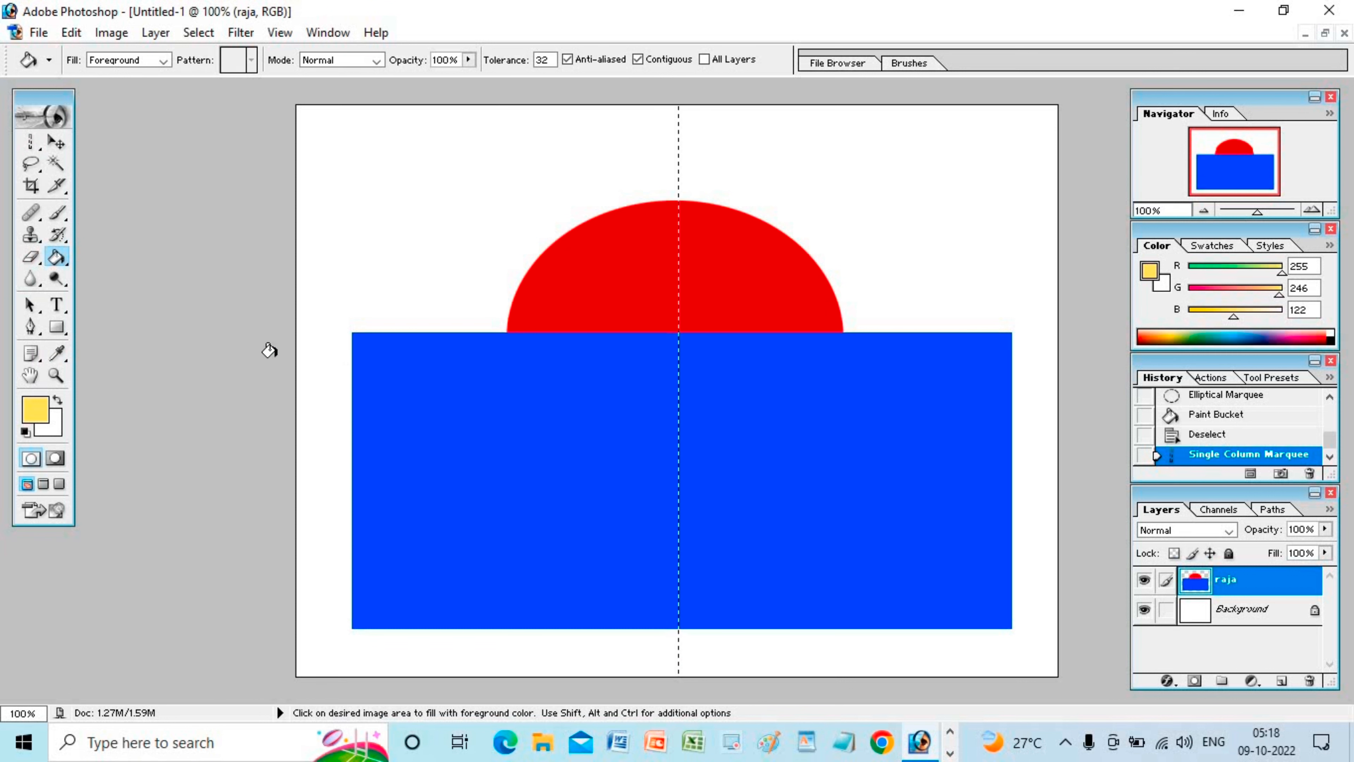
Step: Try the Single Row Marquee at several heights above the blue rectangle, ending with a row through the red dome
drag(30, 141, 85, 181)
click(304, 304)
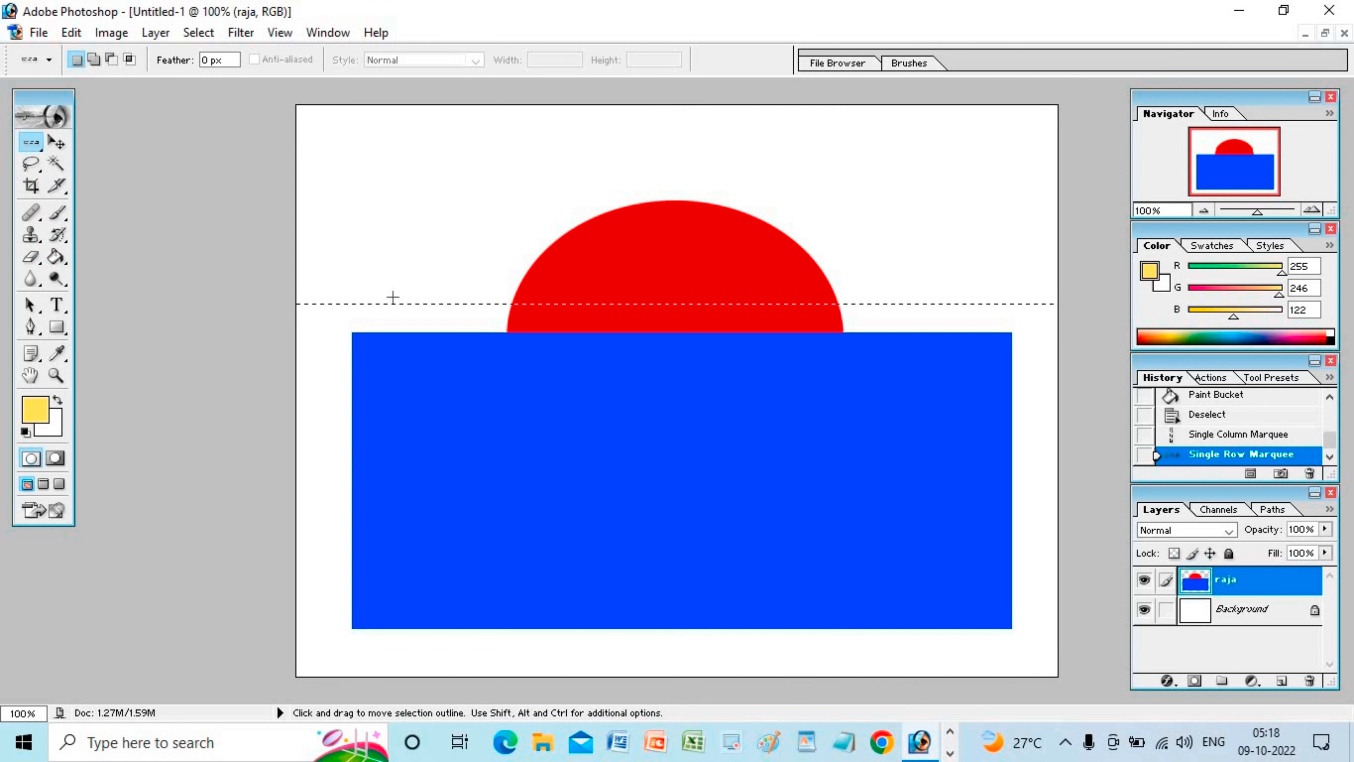
click(56, 257)
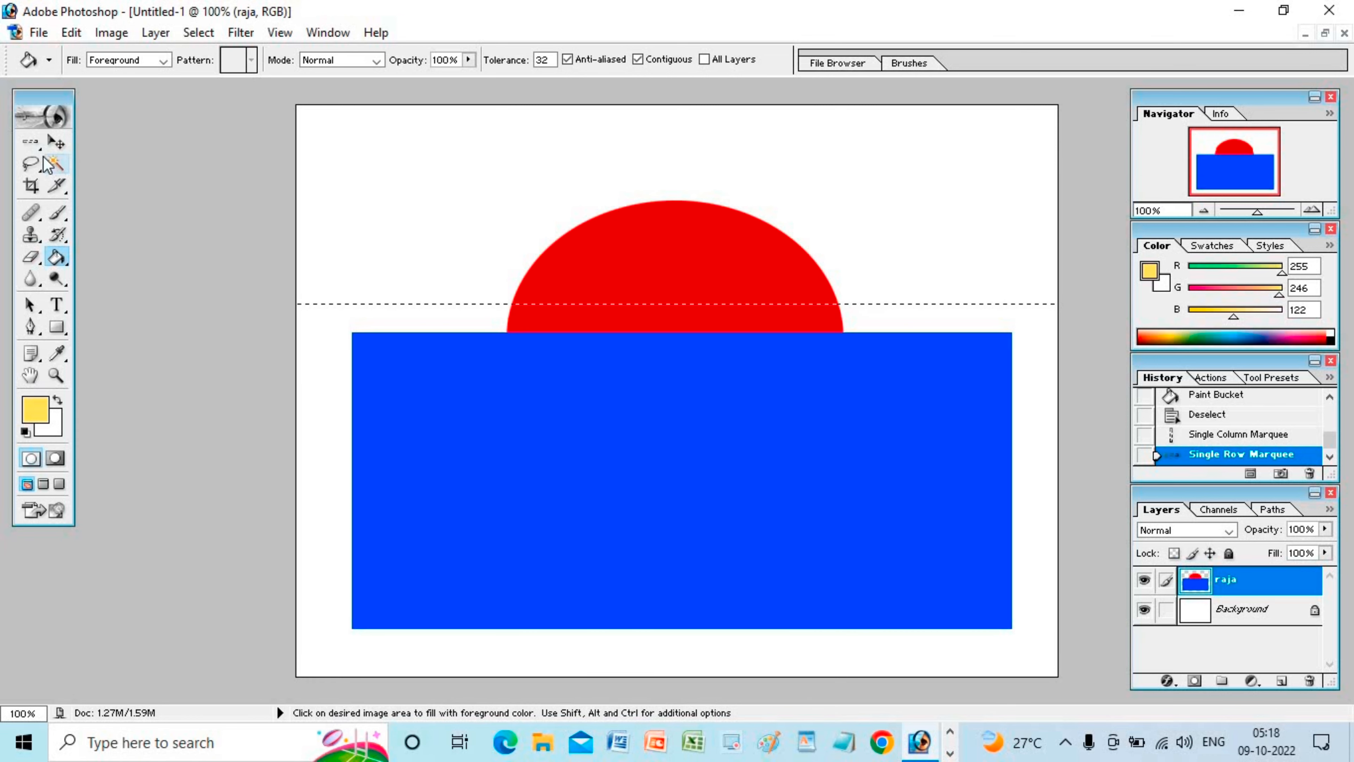
drag(31, 141, 122, 190)
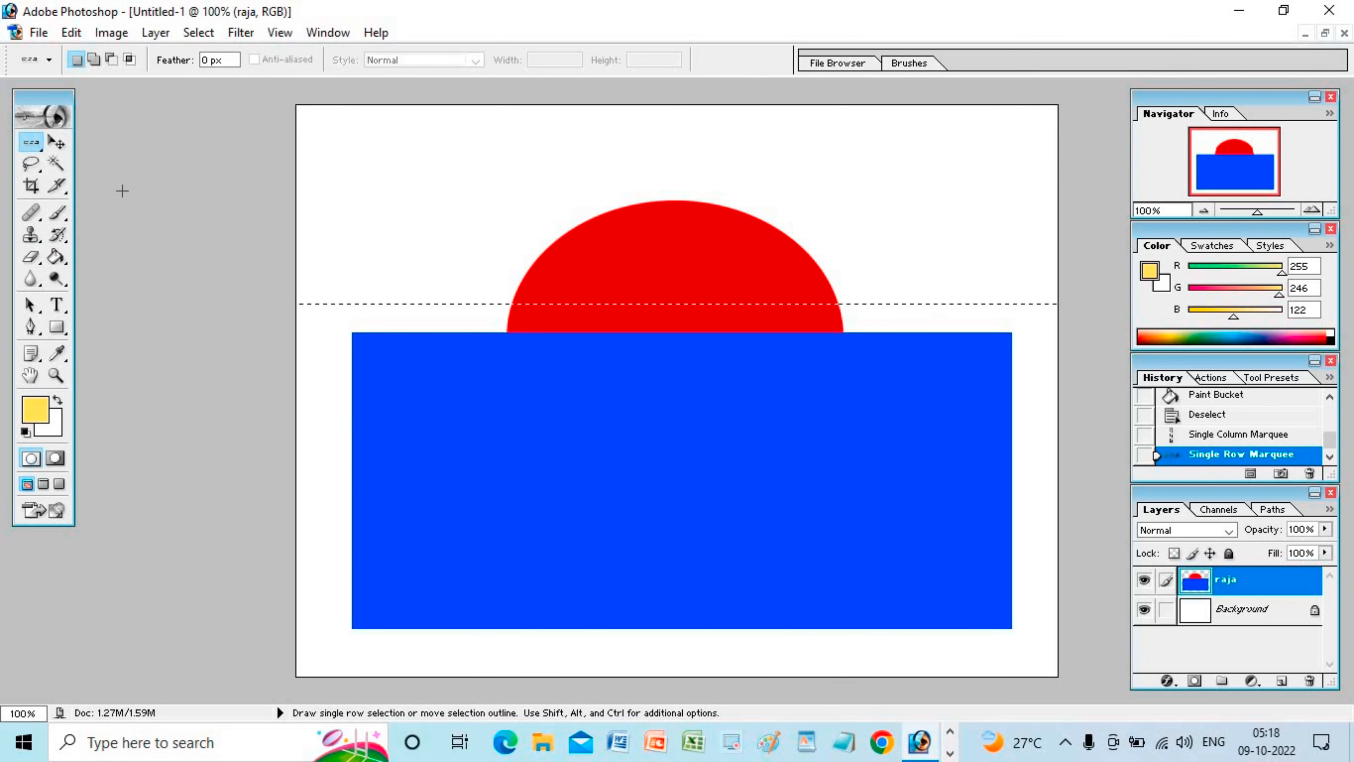
click(565, 122)
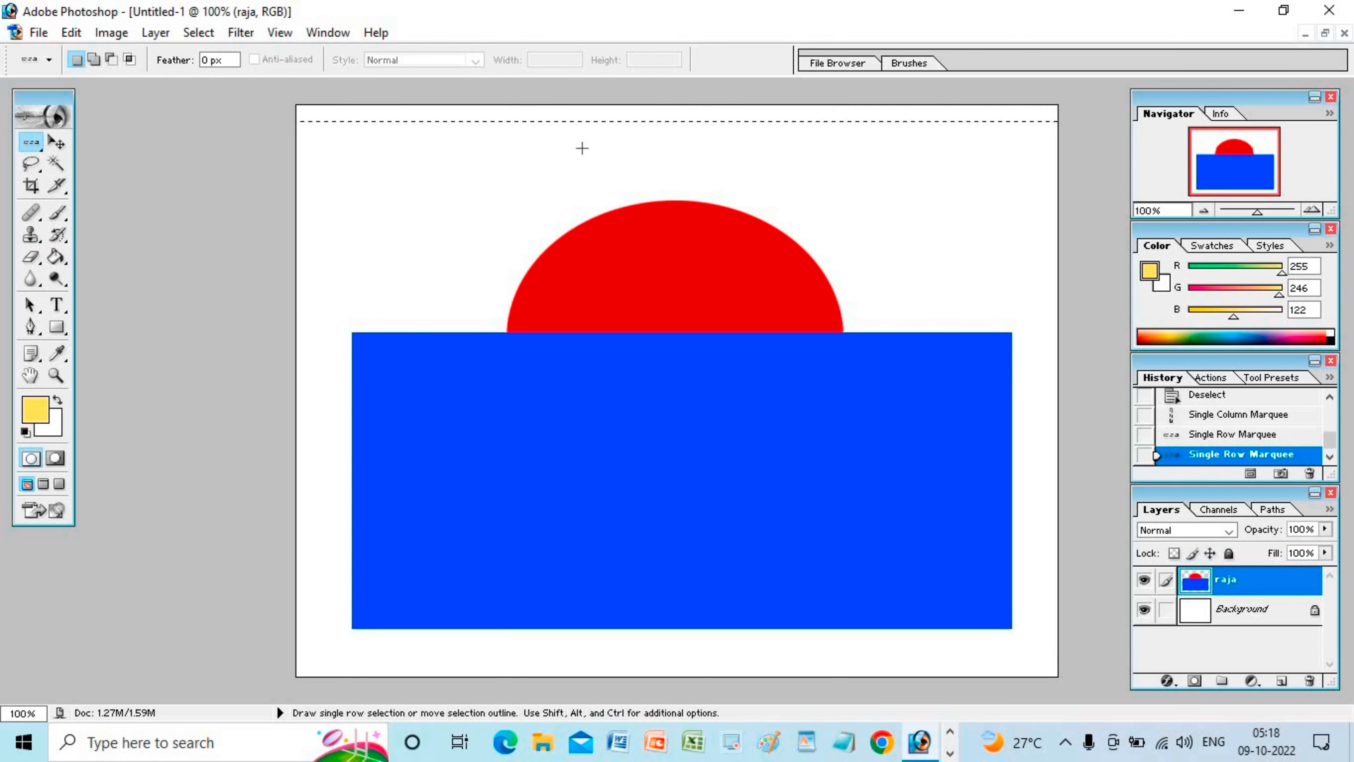
click(584, 165)
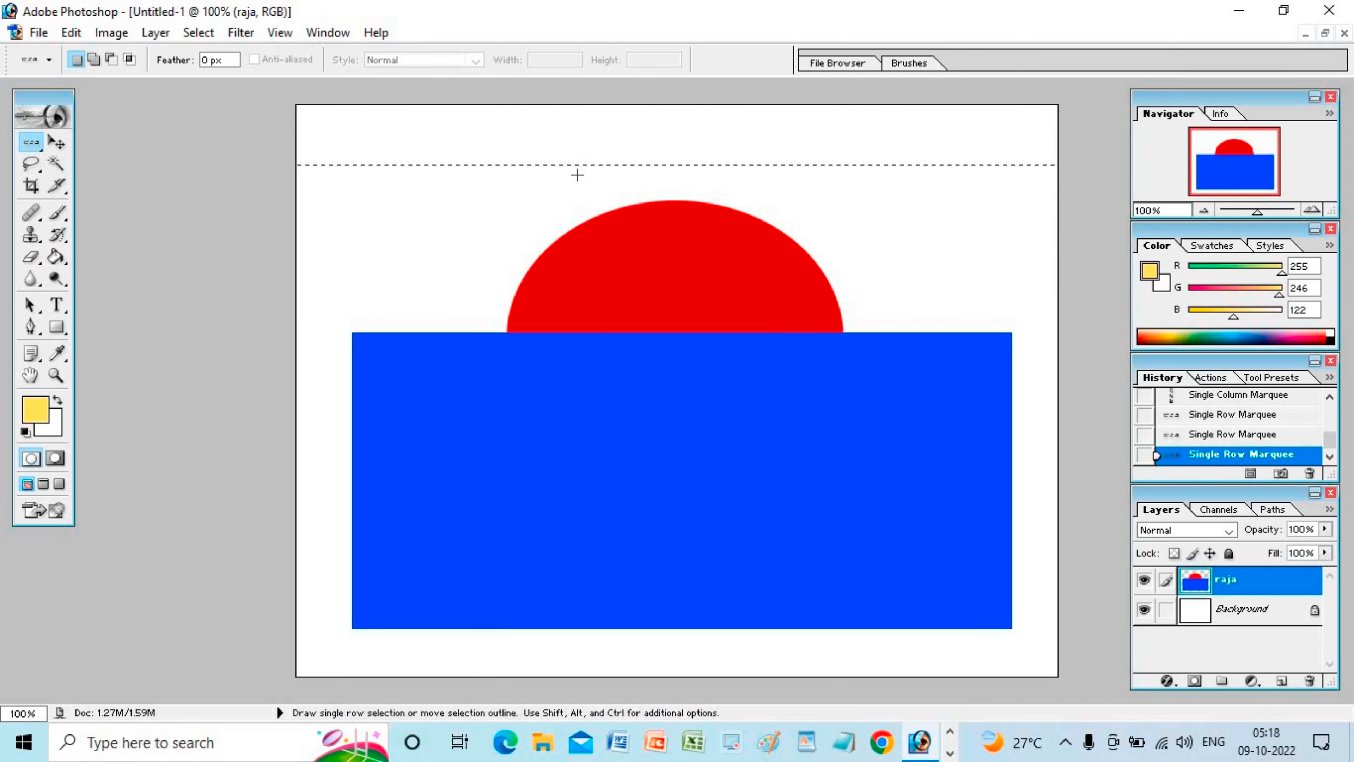
click(300, 213)
click(526, 274)
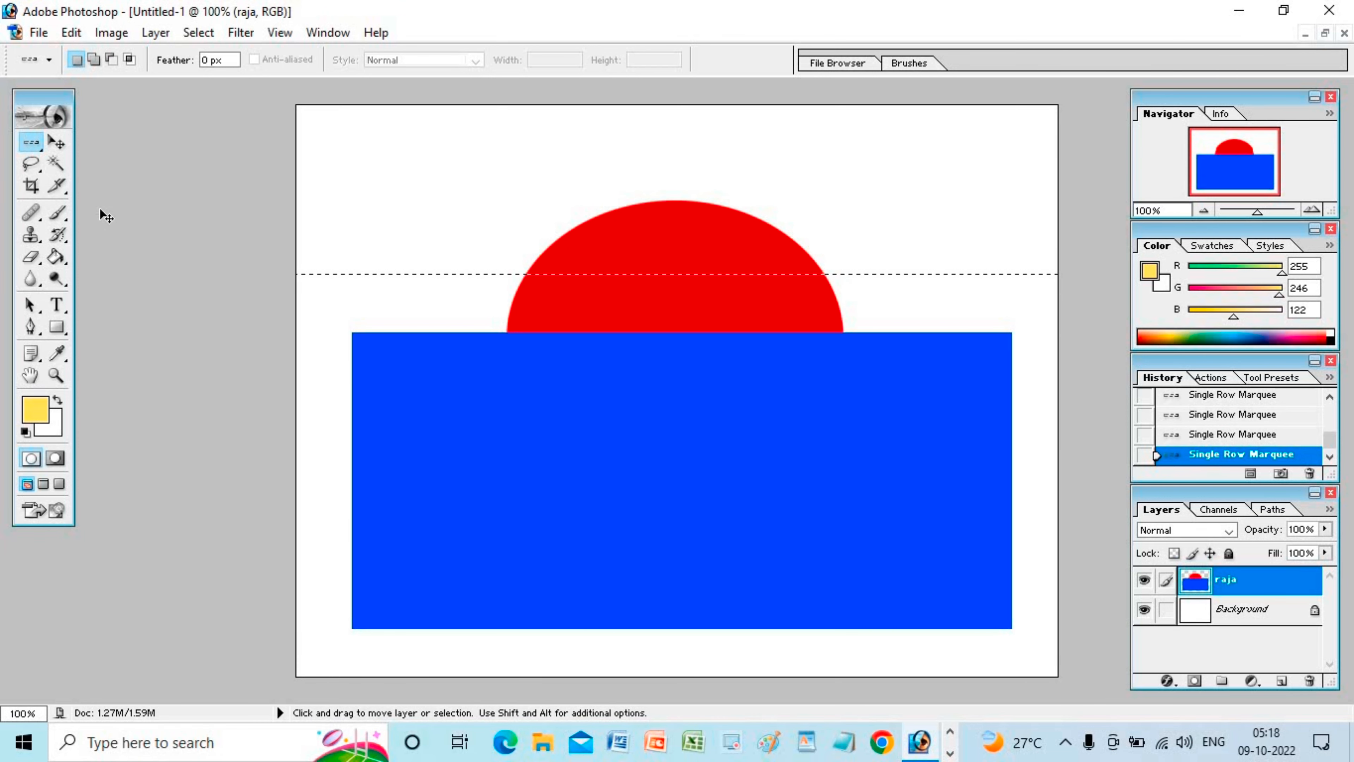
Step: Select a single pixel row across the blue rectangle, a little below the red dome, at 400% magnification
key(ctrl+plus)
key(ctrl+plus)
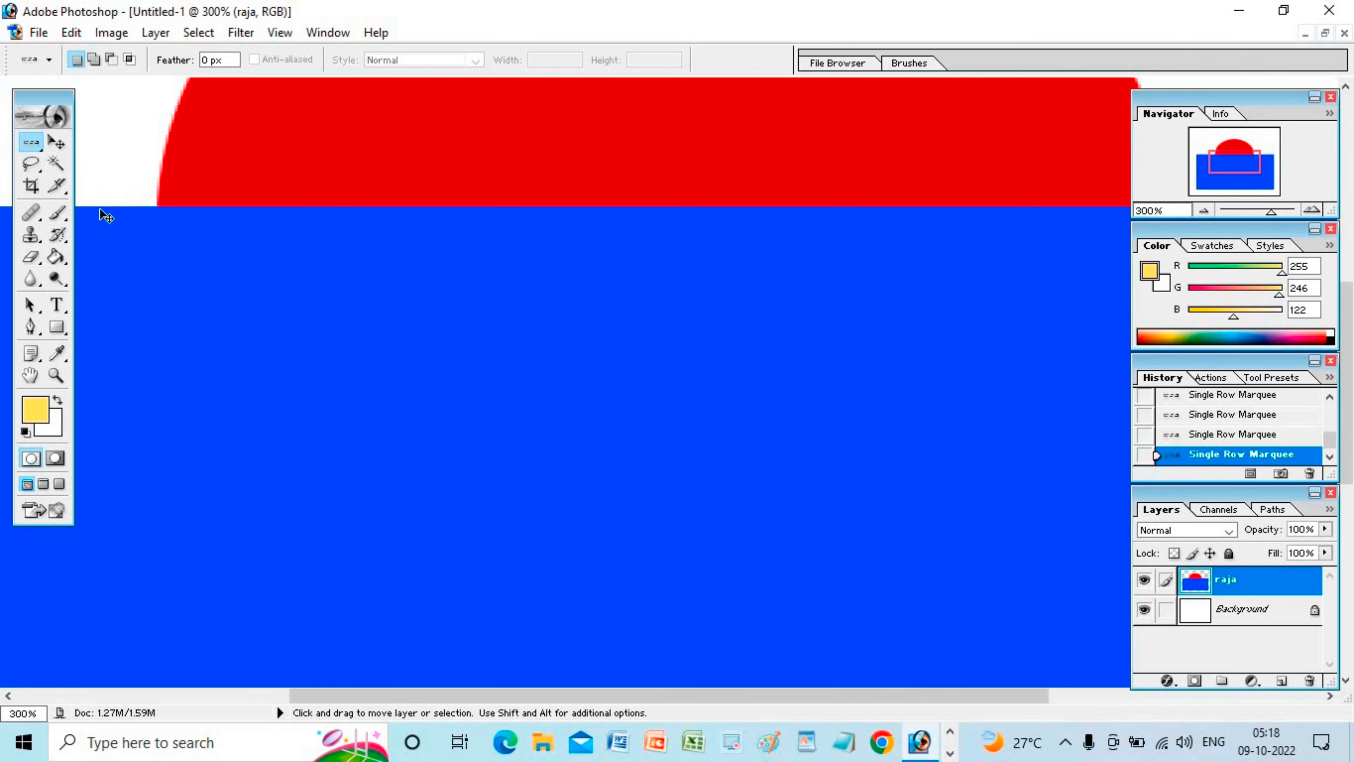
key(ctrl+plus)
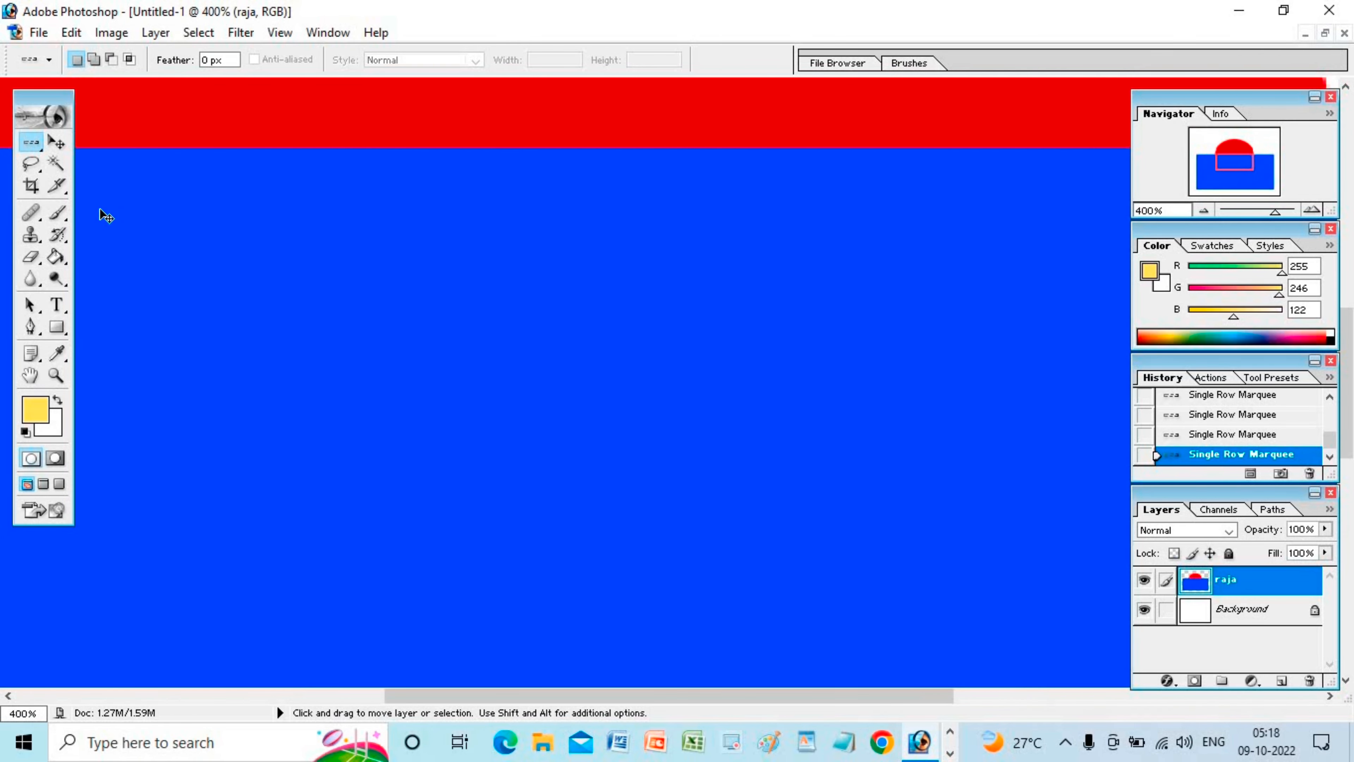
click(276, 375)
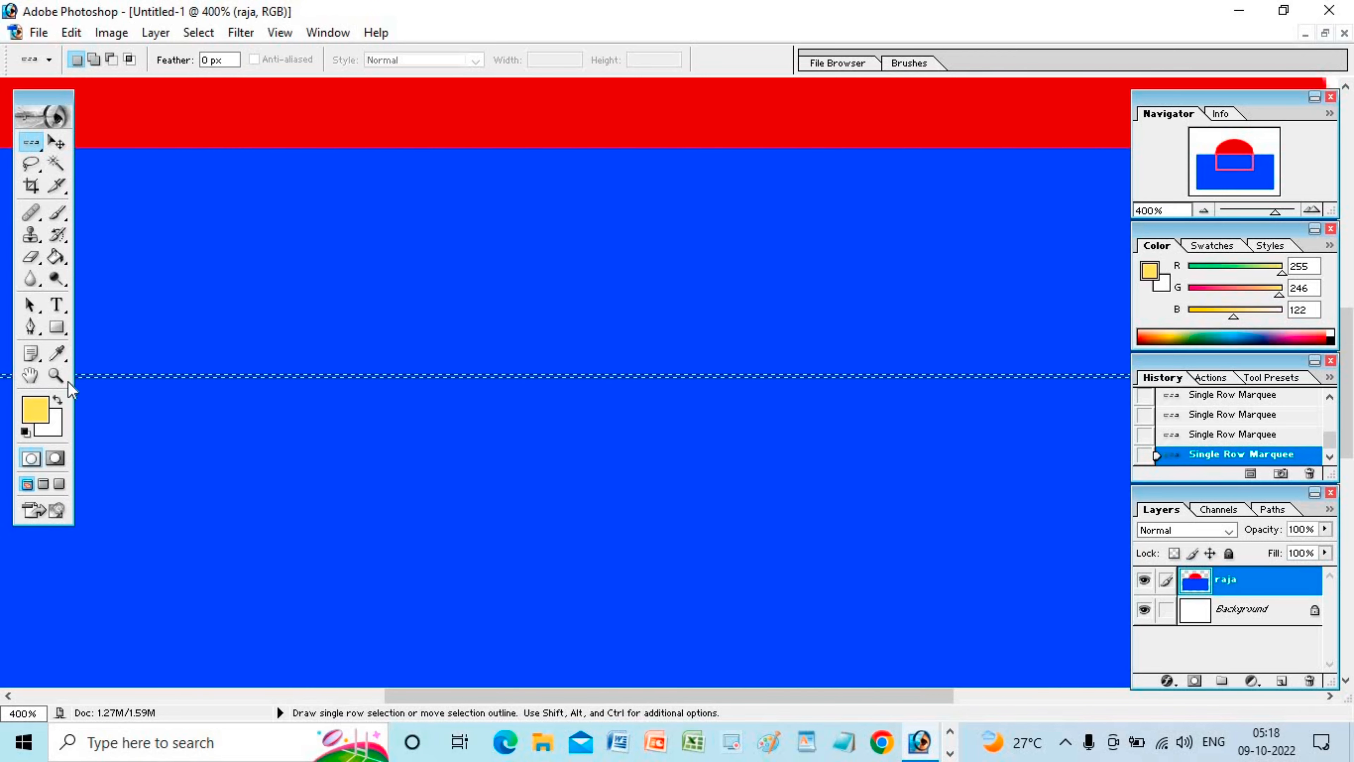
Step: Set the foreground colour to the red FF0824 and fill the selected pixel row with the Paint Bucket
click(34, 410)
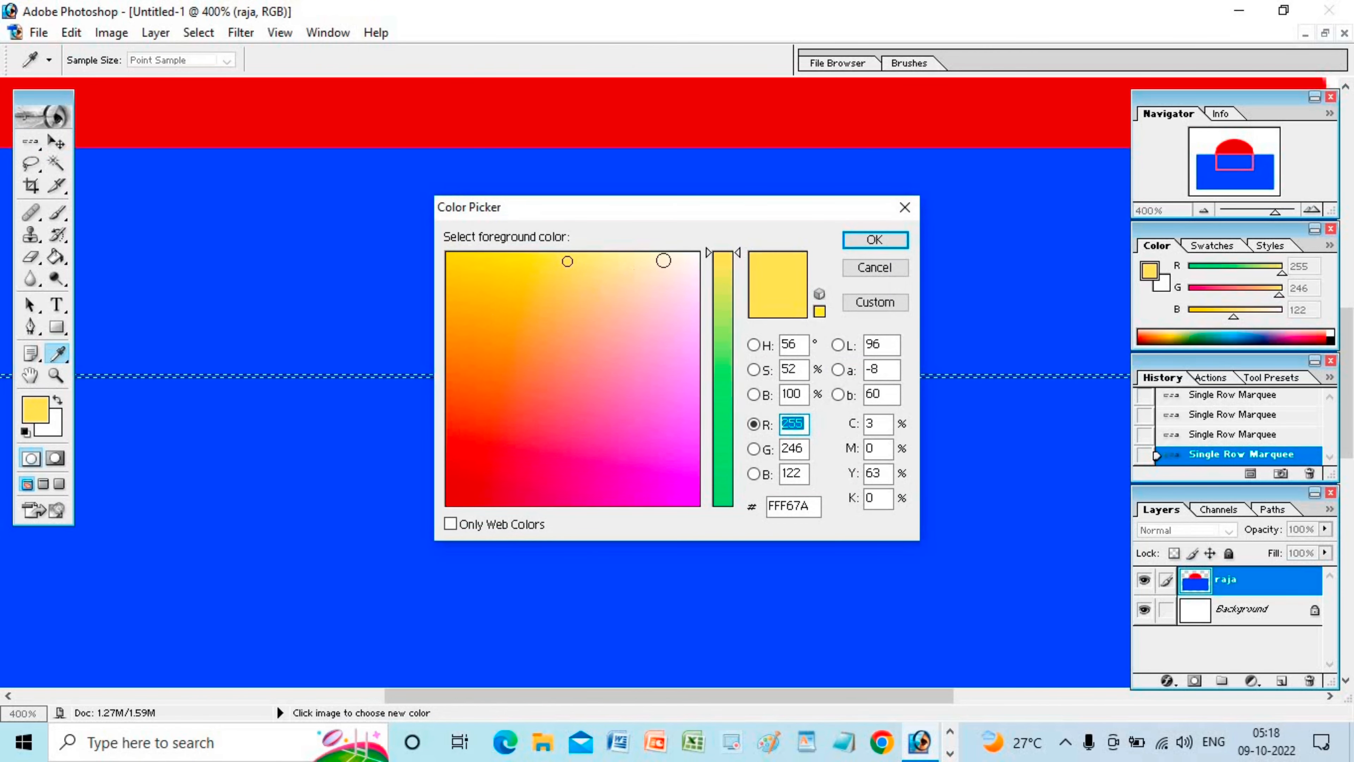
mouse_move(559, 469)
mouse_down()
mouse_move(527, 498)
mouse_move(482, 497)
mouse_up()
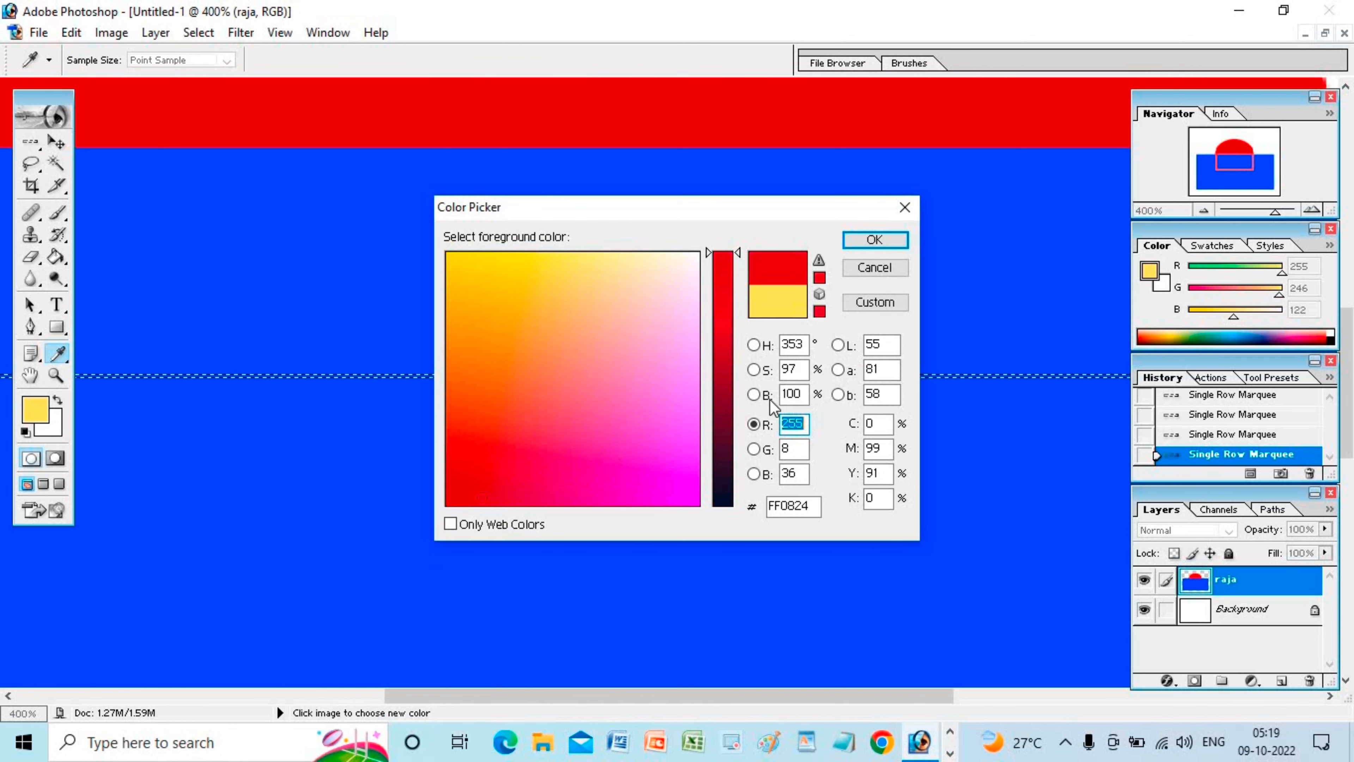
click(874, 241)
click(56, 256)
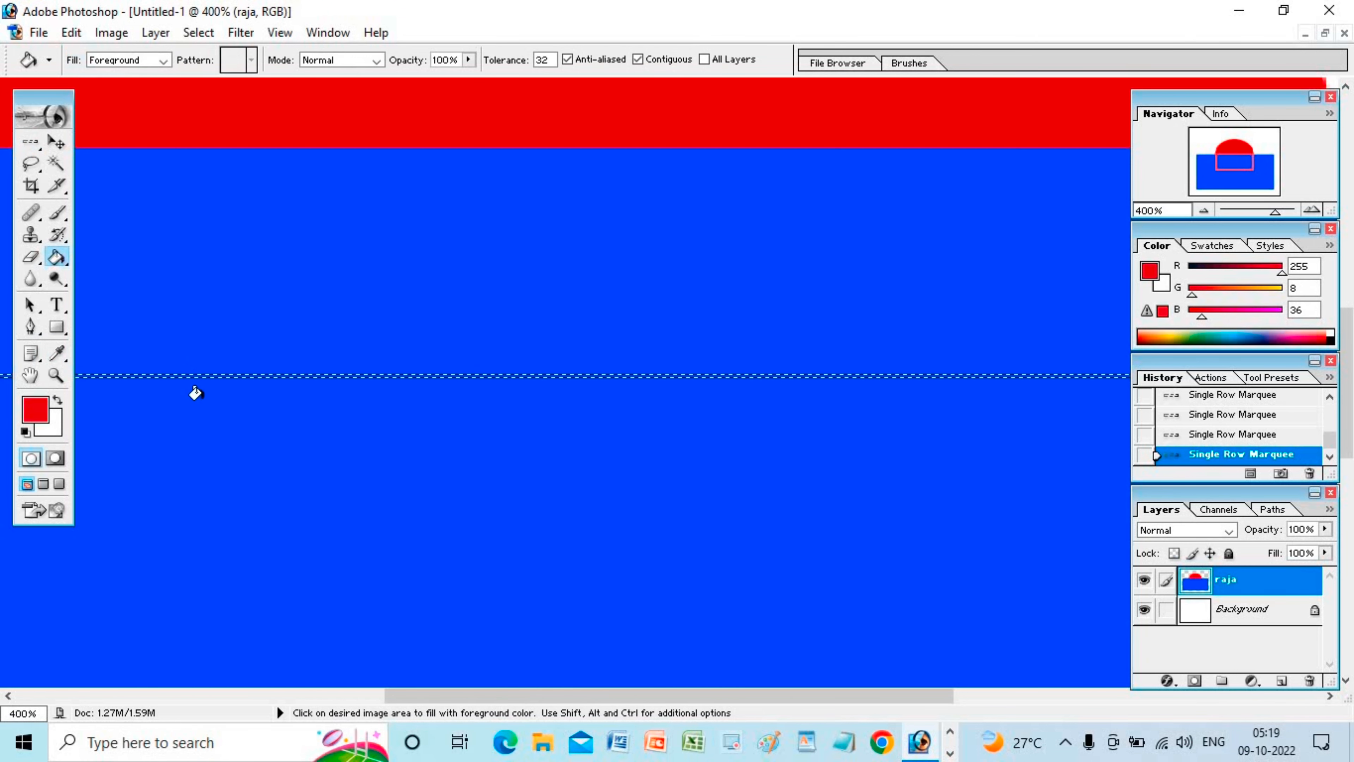
click(197, 369)
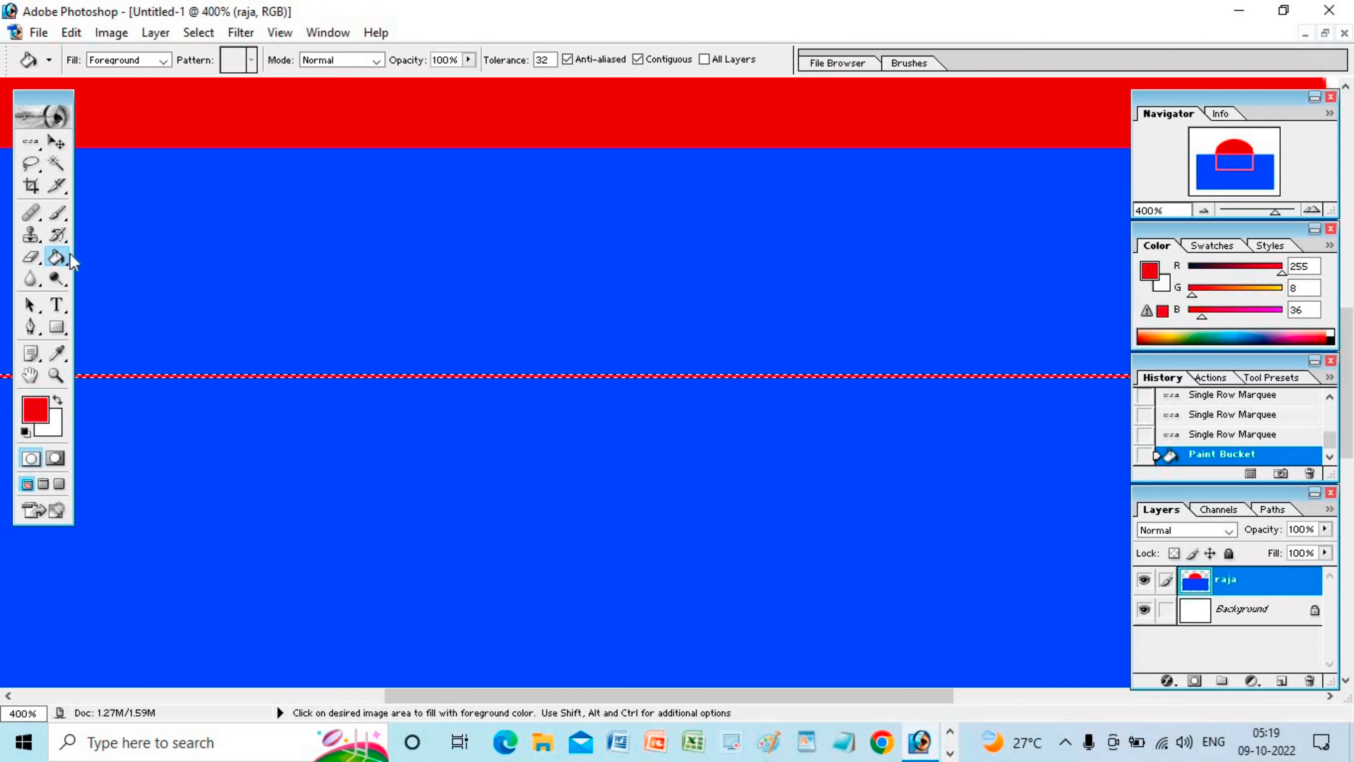
Step: Select a single pixel column crossing the red line and fill its blue part above that line with red
drag(31, 142, 99, 198)
click(388, 272)
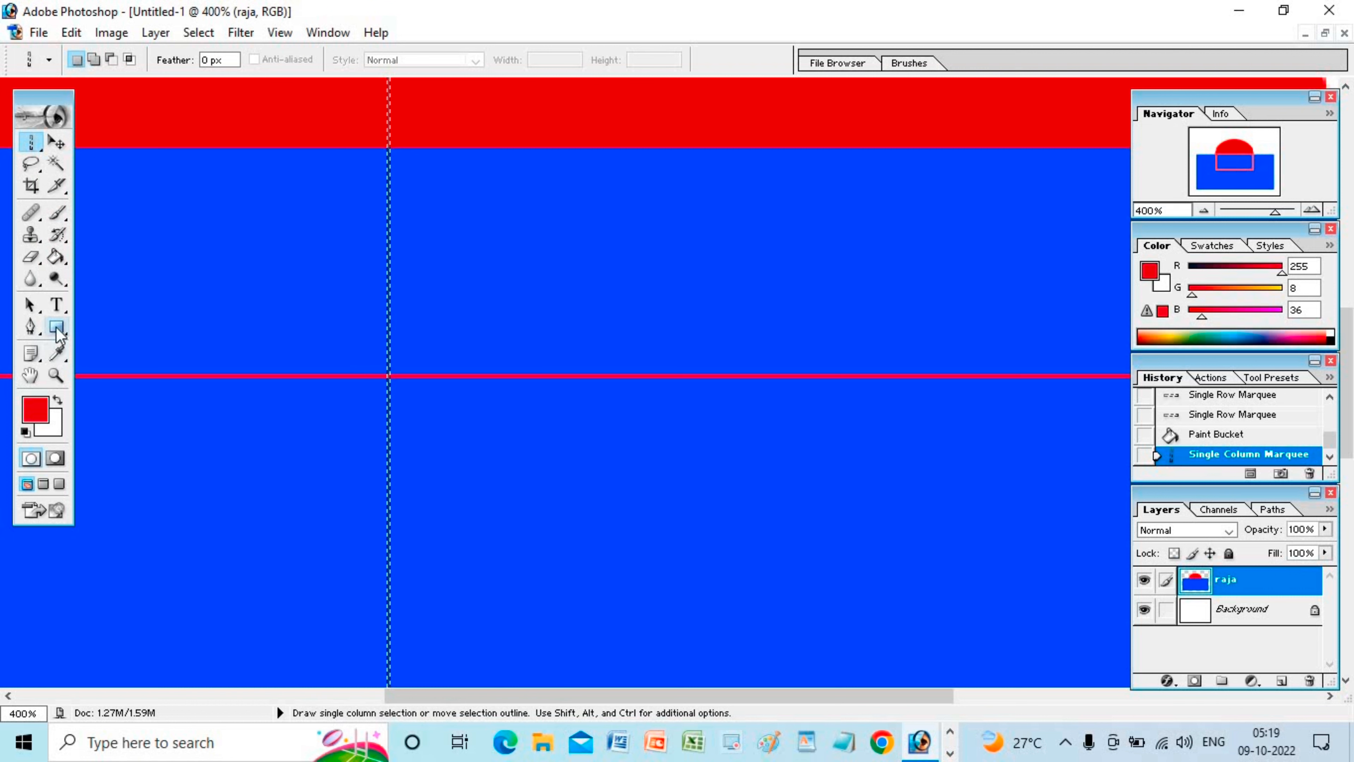
click(56, 257)
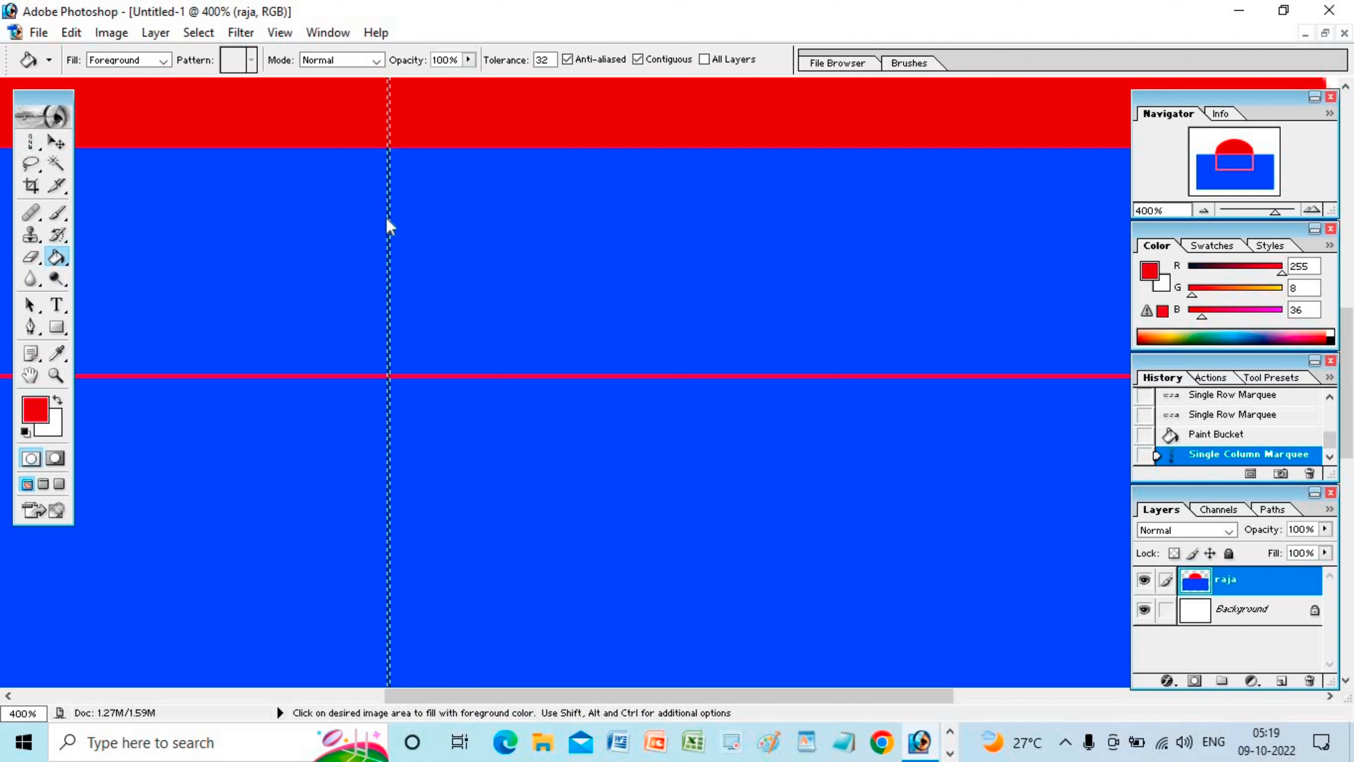
click(384, 197)
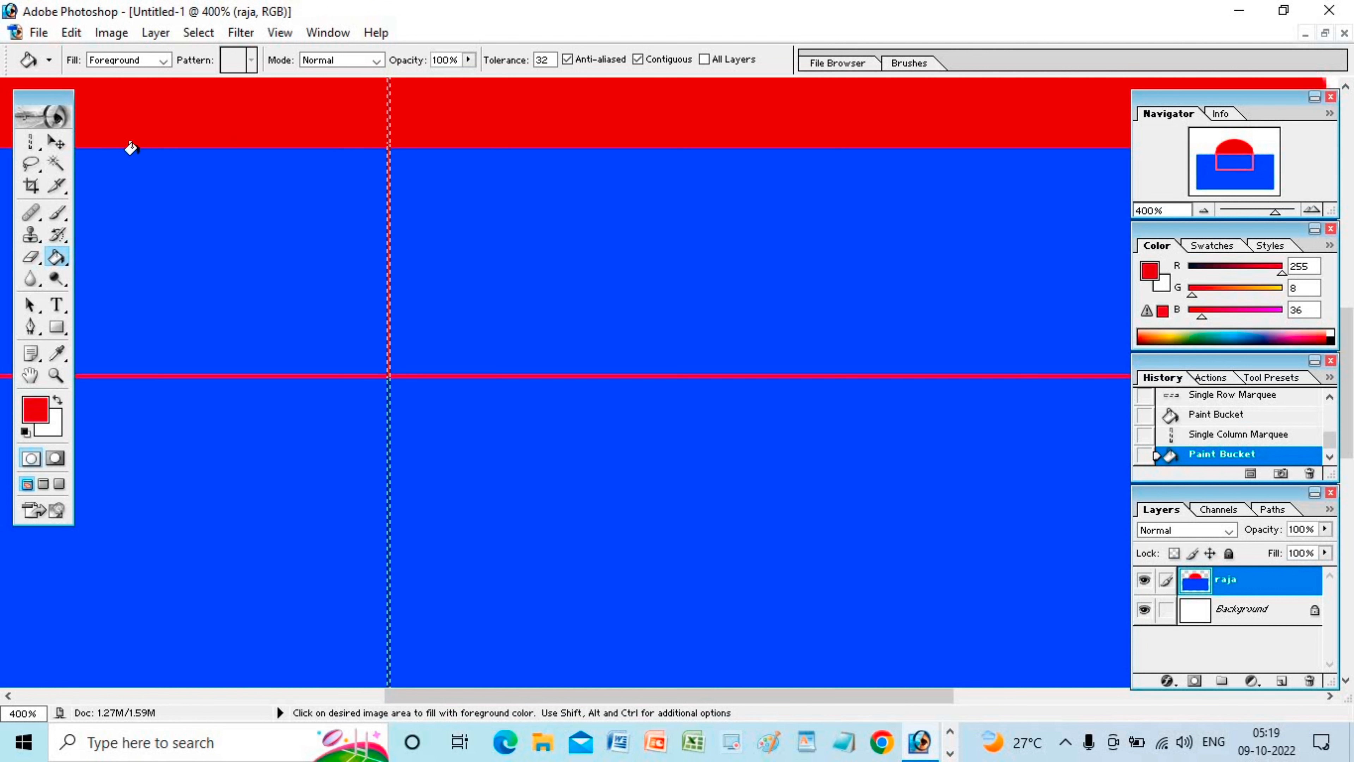
click(31, 142)
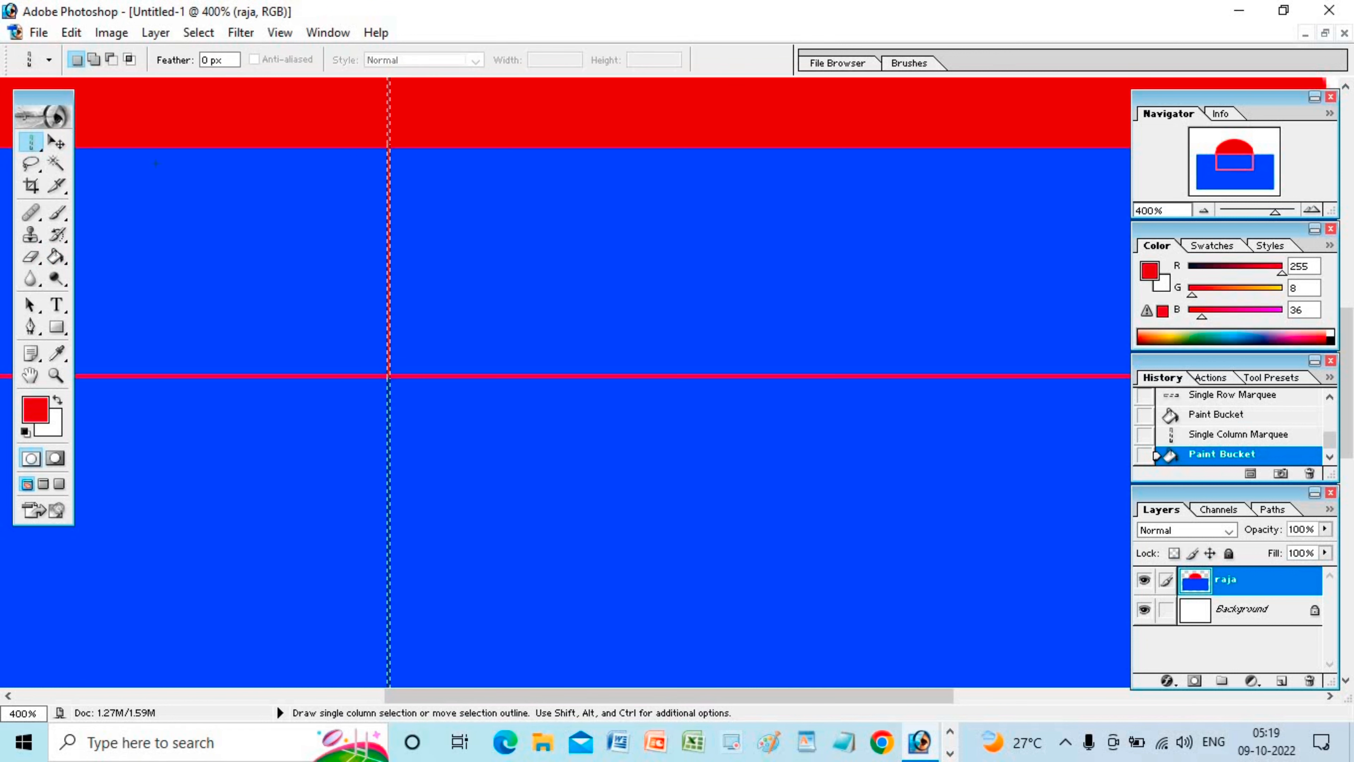
Step: Deselect the single pixel column in the blue rectangle
right_click(466, 245)
click(473, 253)
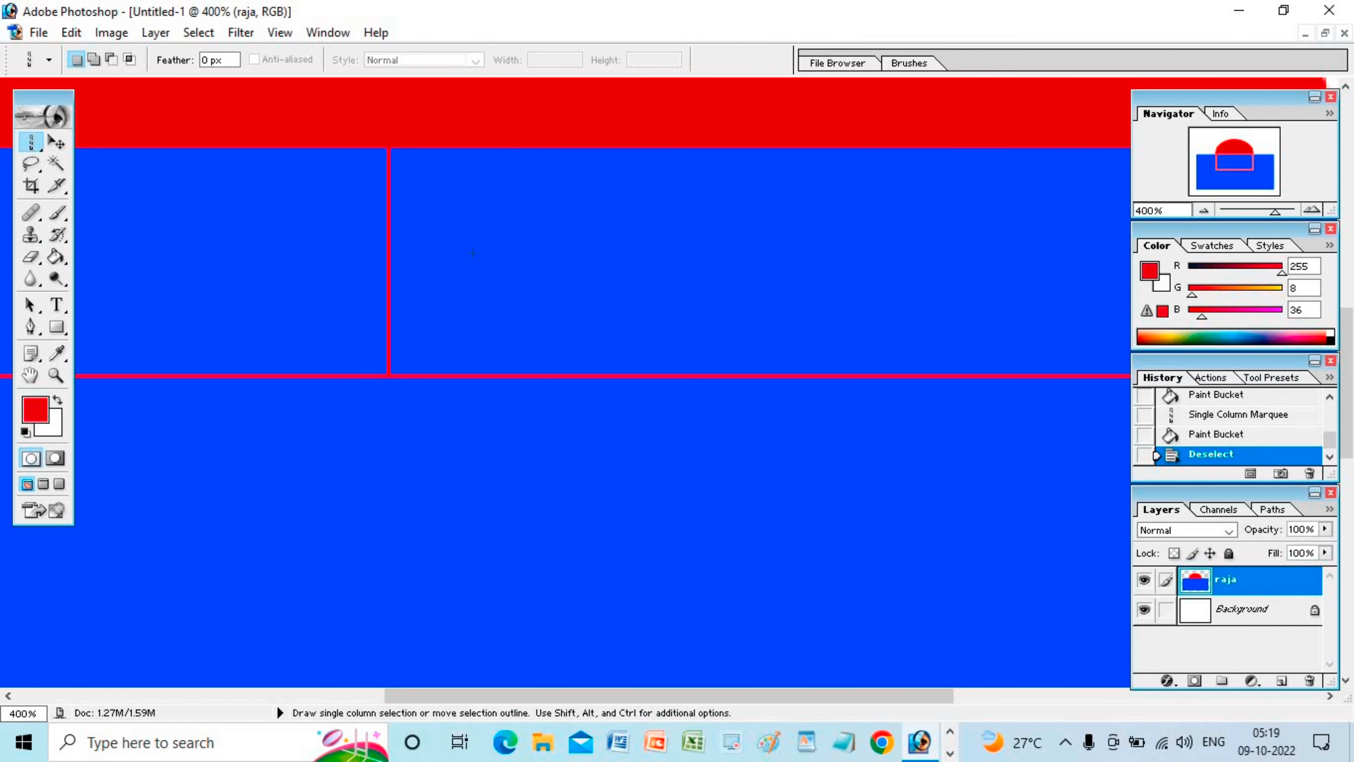
scroll(489, 338, up, 5)
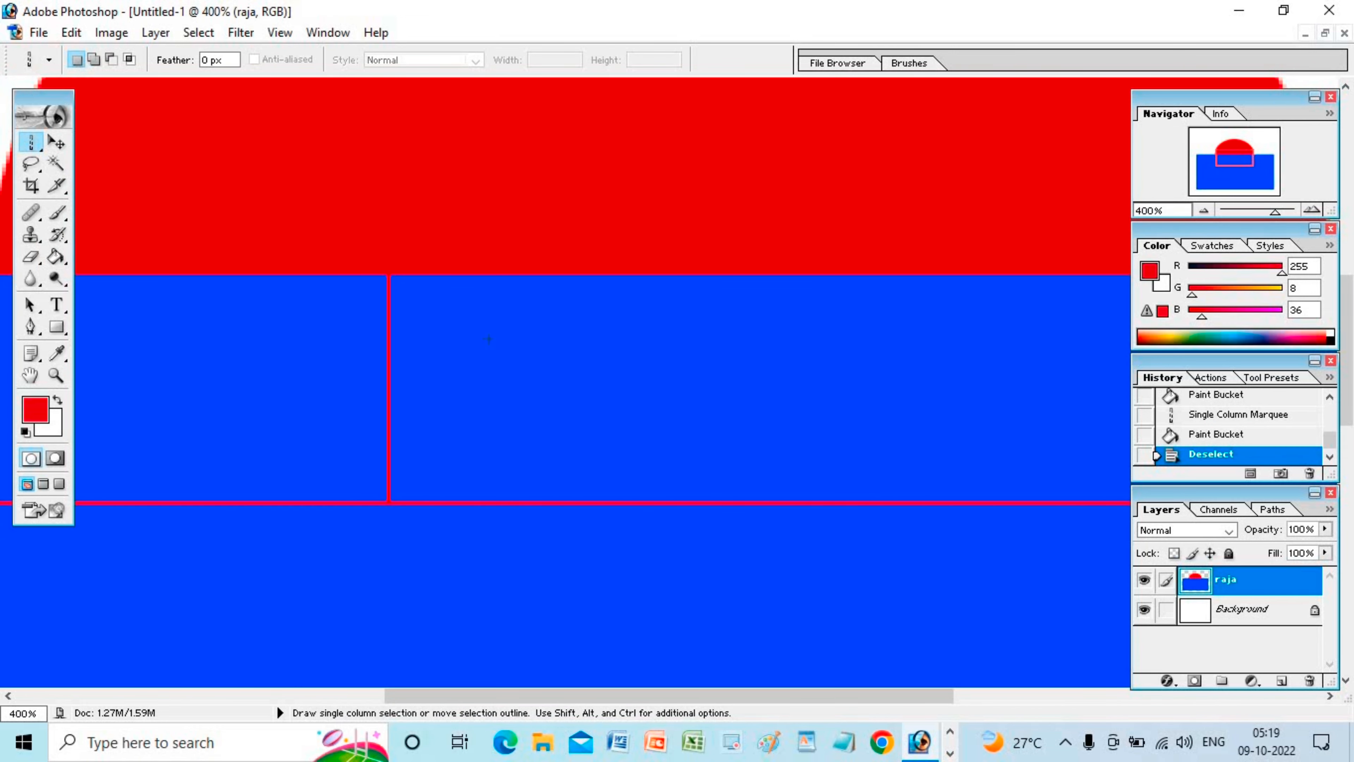
key(ctrl+minus)
key(ctrl+minus)
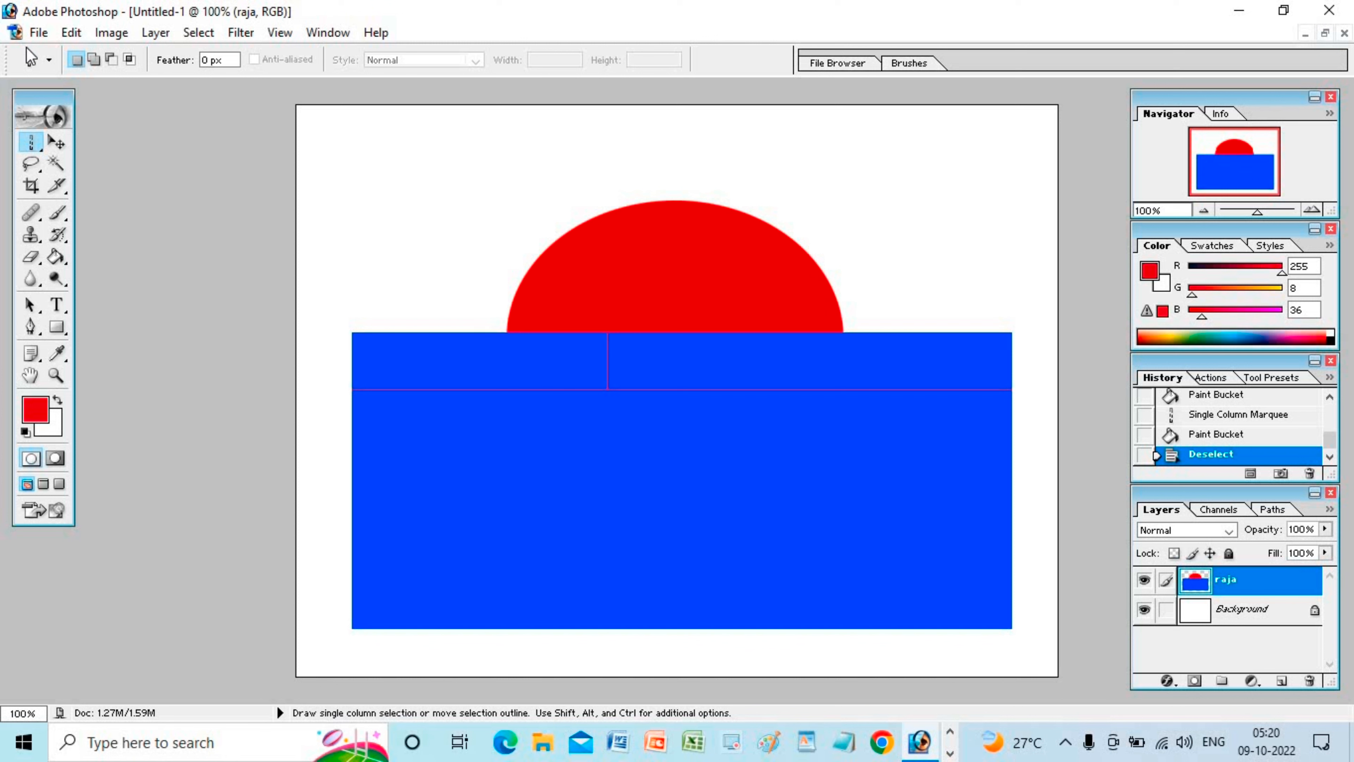
Step: Create a new 768 x 576 pixel RGB document at 50 pixels/inch with background colour contents
click(38, 32)
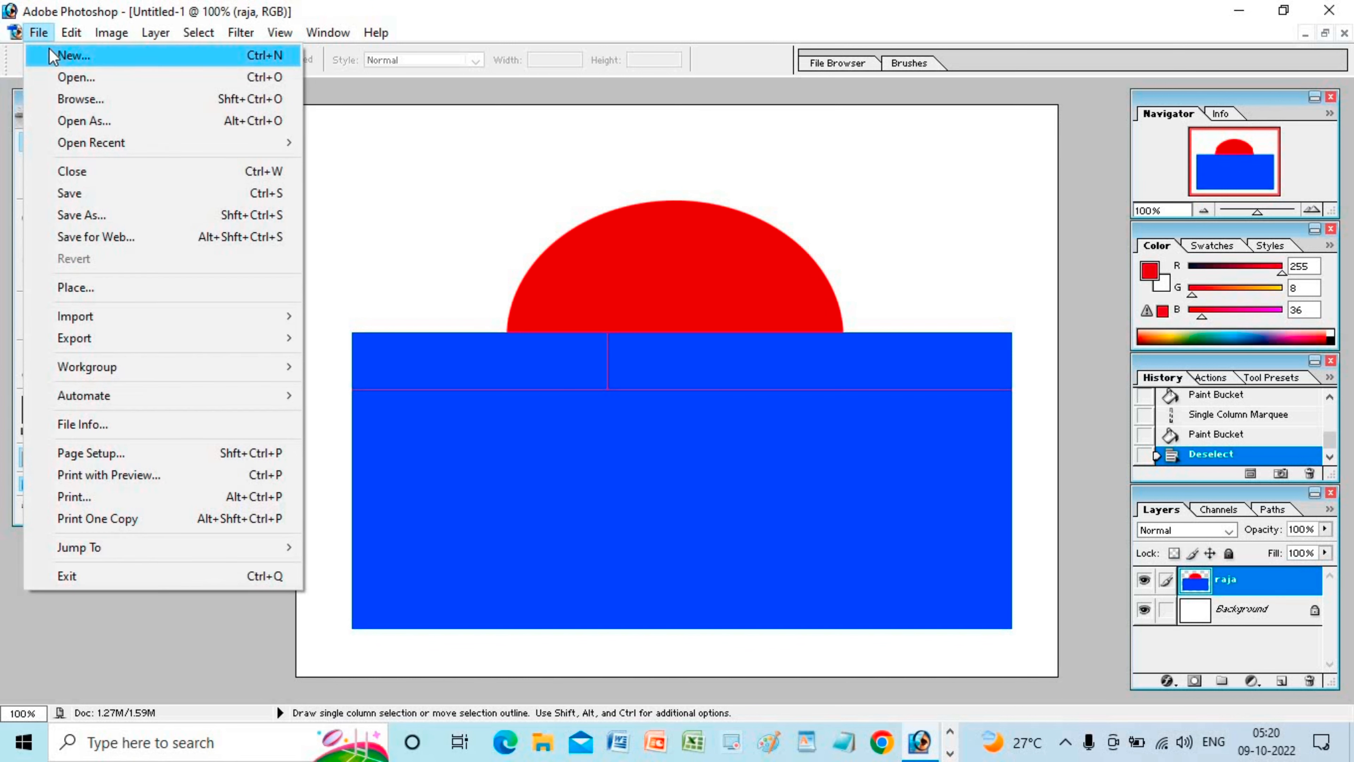
click(53, 57)
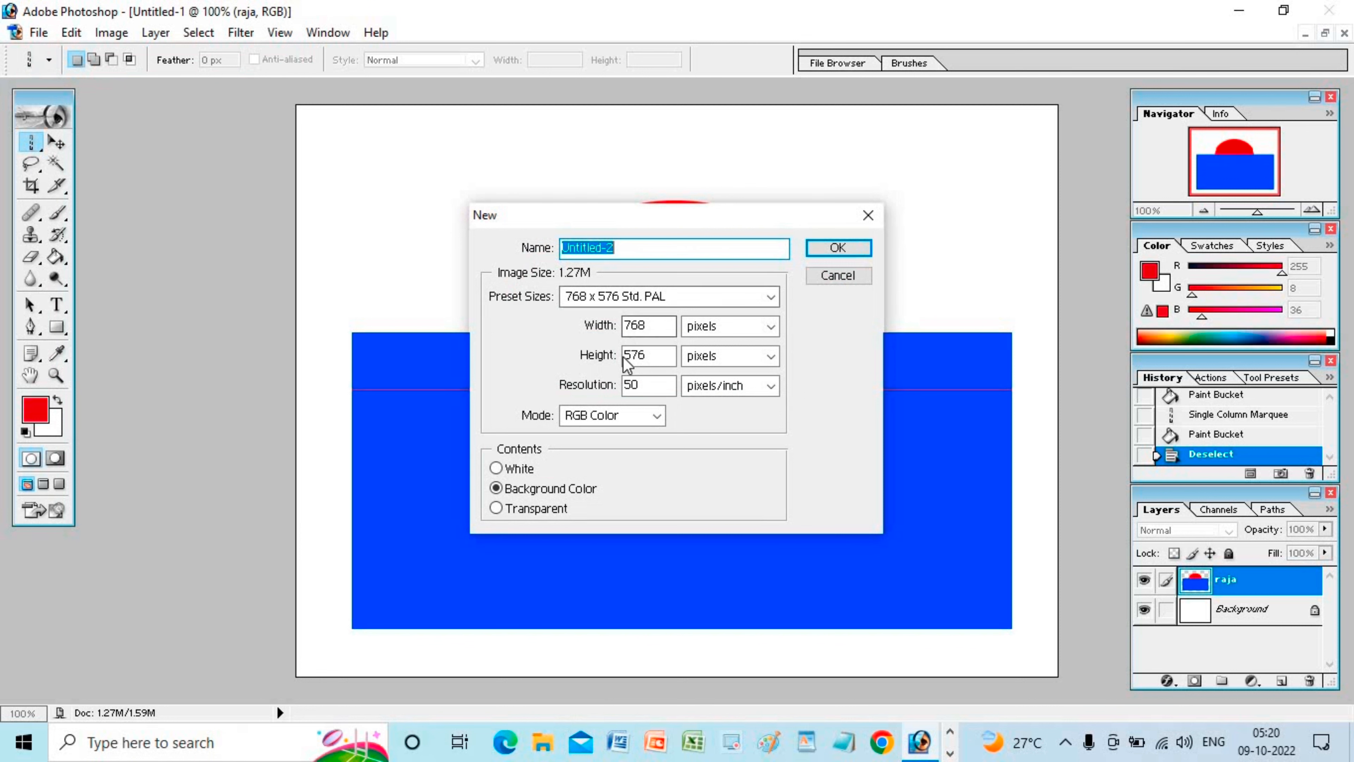
click(818, 252)
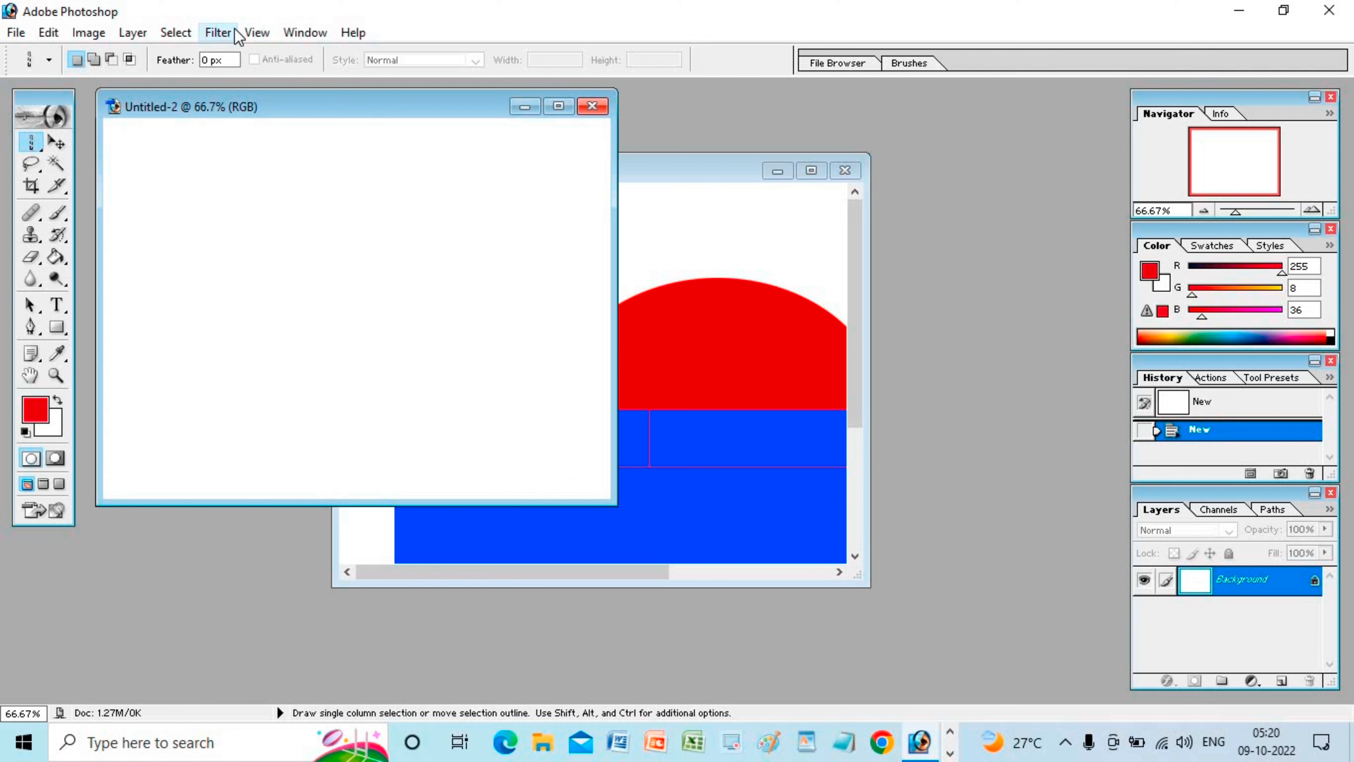
Step: Add a gradient fill layer to the new document with an orange layer colour, Normal mode and 100% opacity
click(219, 33)
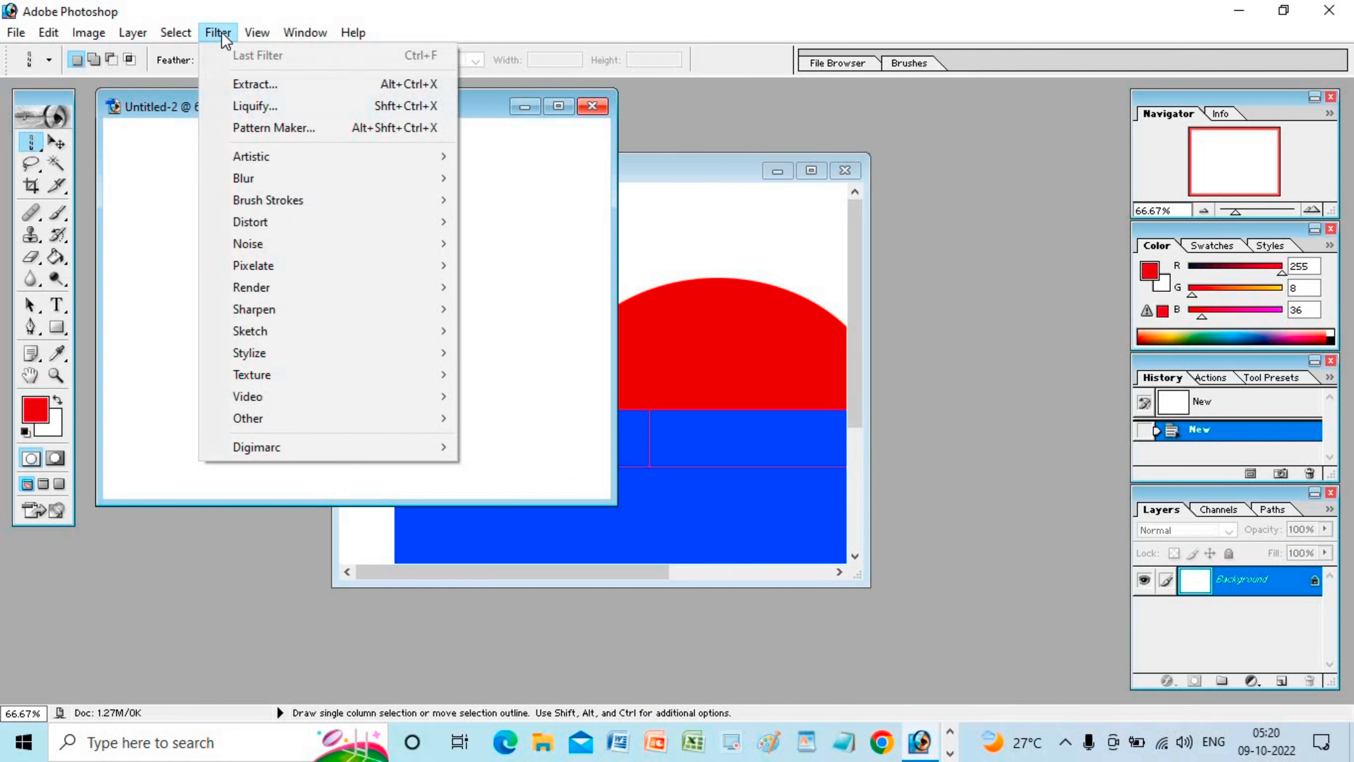
mouse_move(195, 38)
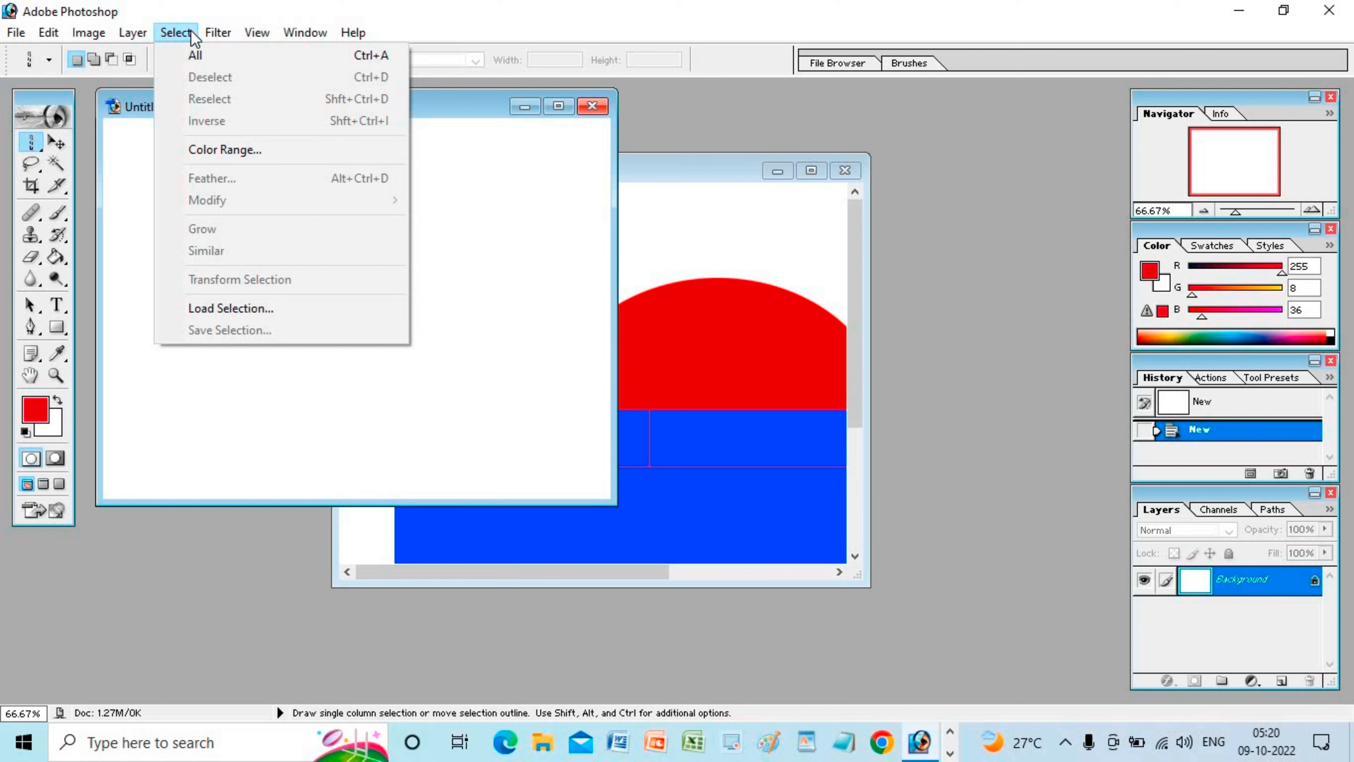
mouse_move(150, 39)
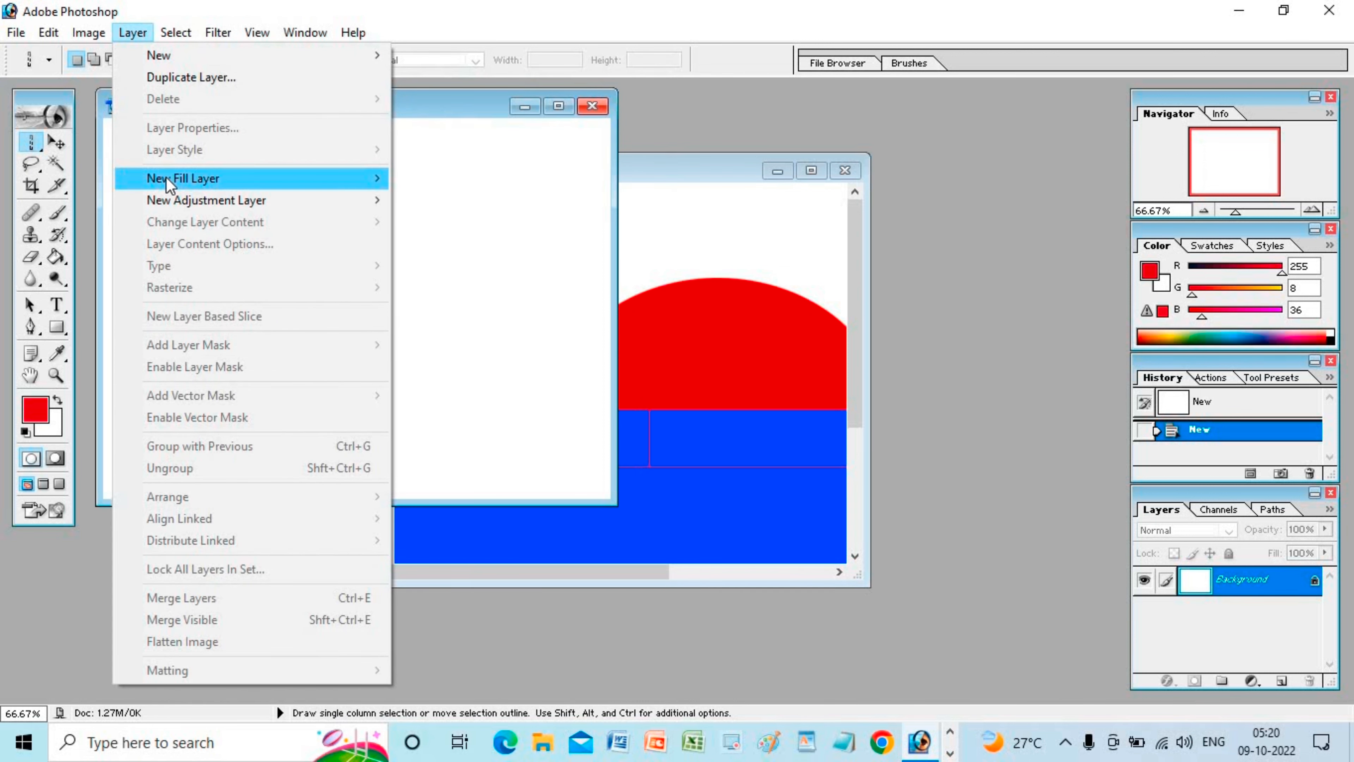
mouse_move(166, 179)
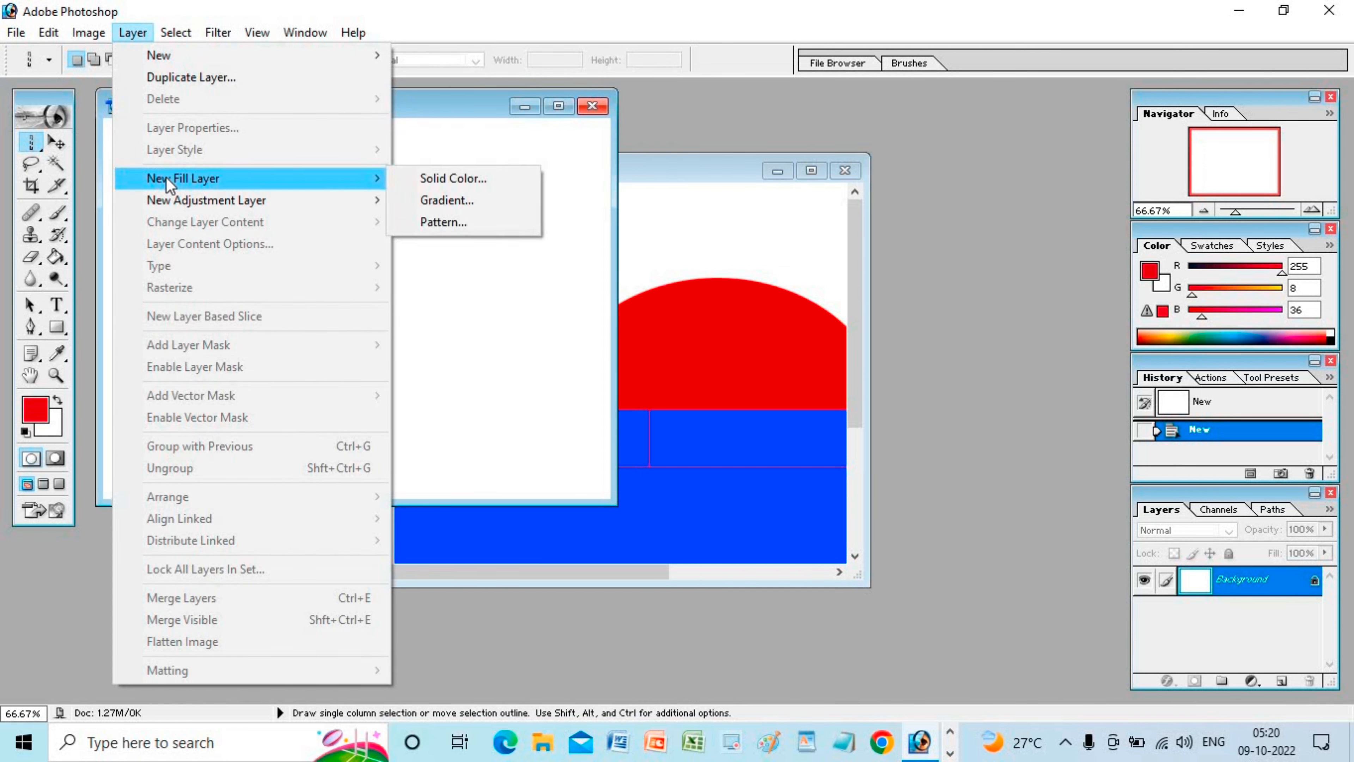
click(489, 201)
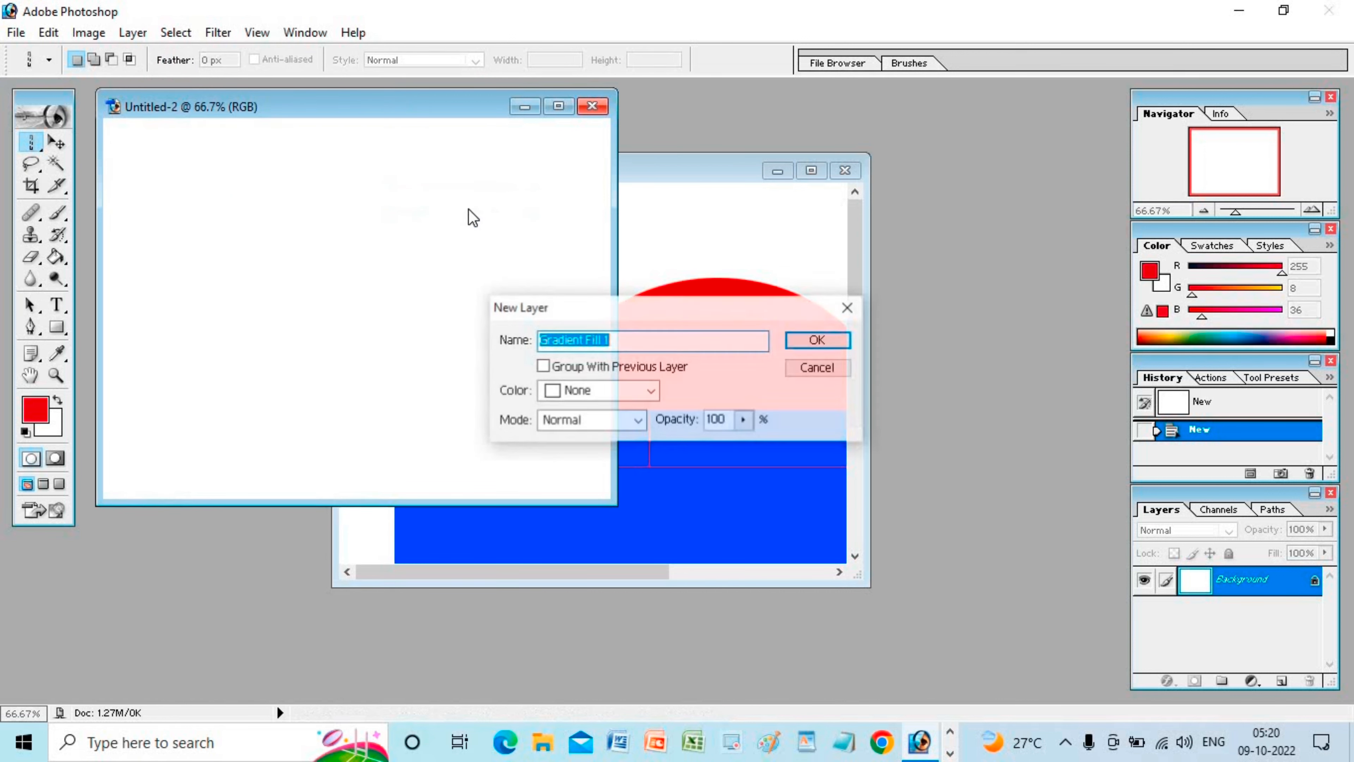
click(630, 391)
click(573, 449)
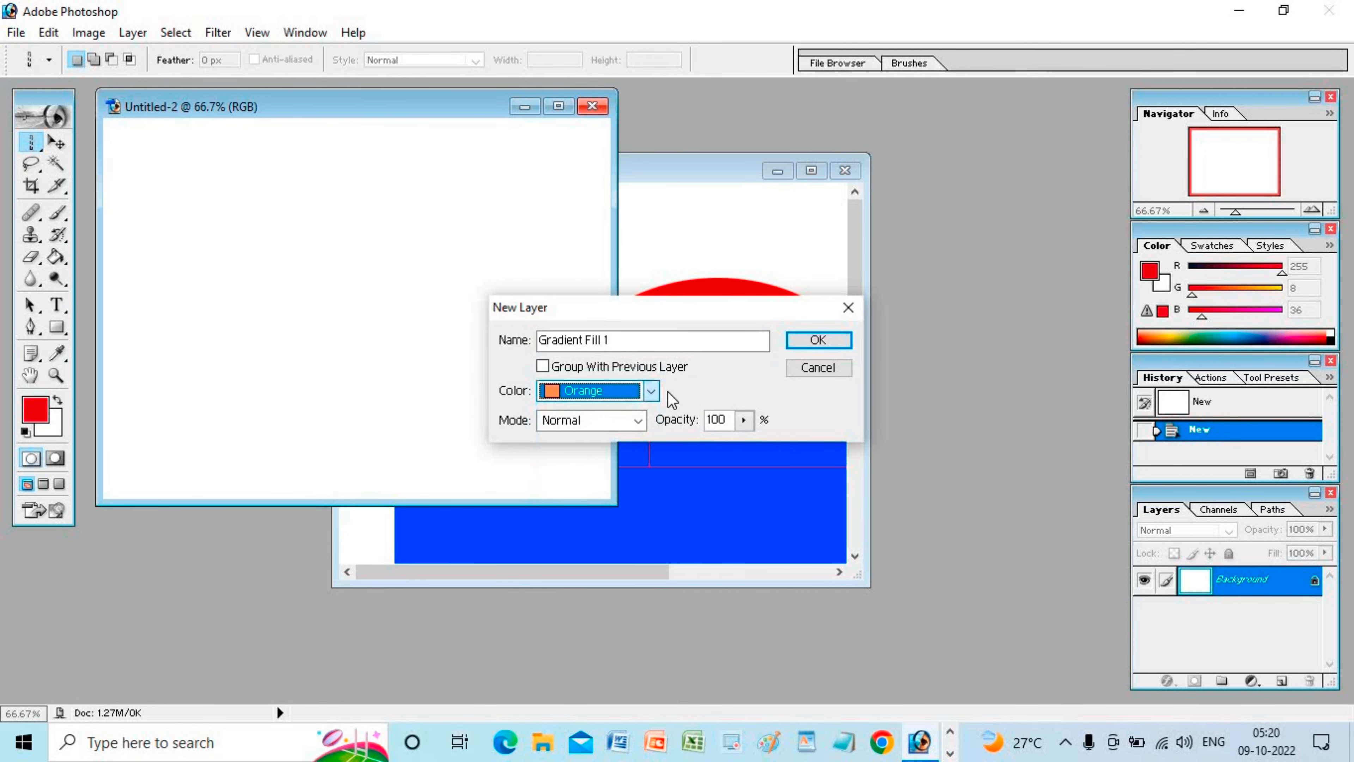
click(803, 344)
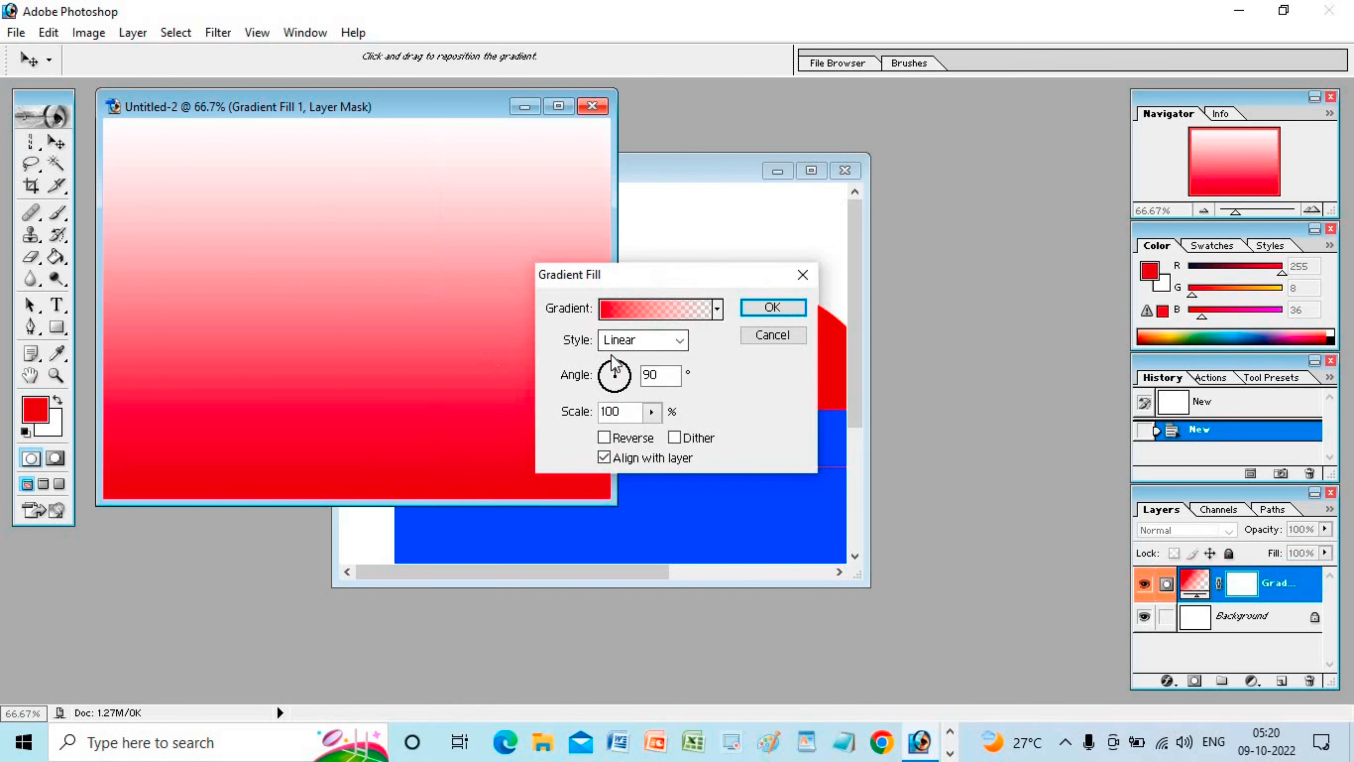
Step: Choose the orange-yellow-orange preset gradient for the fill layer, keeping it linear at 90° and 100% scale
click(639, 320)
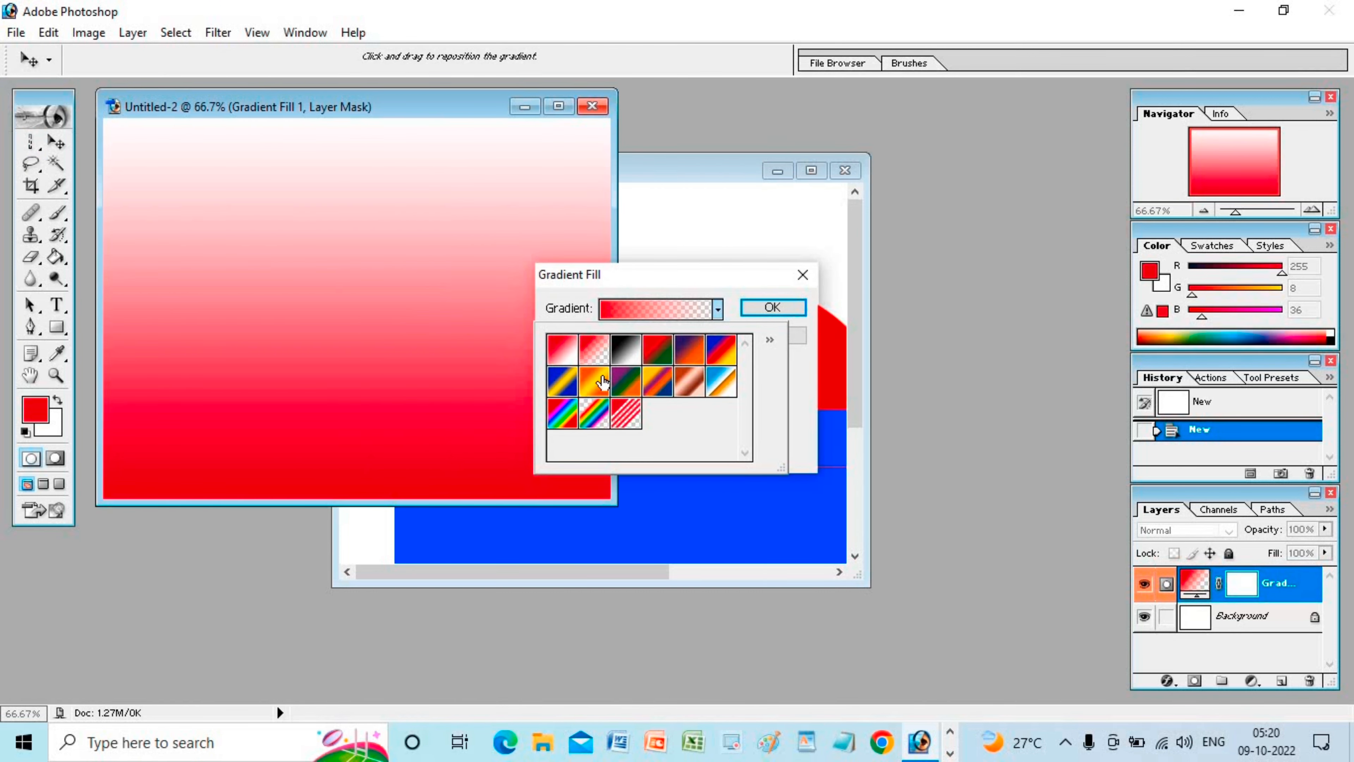
click(602, 382)
click(767, 310)
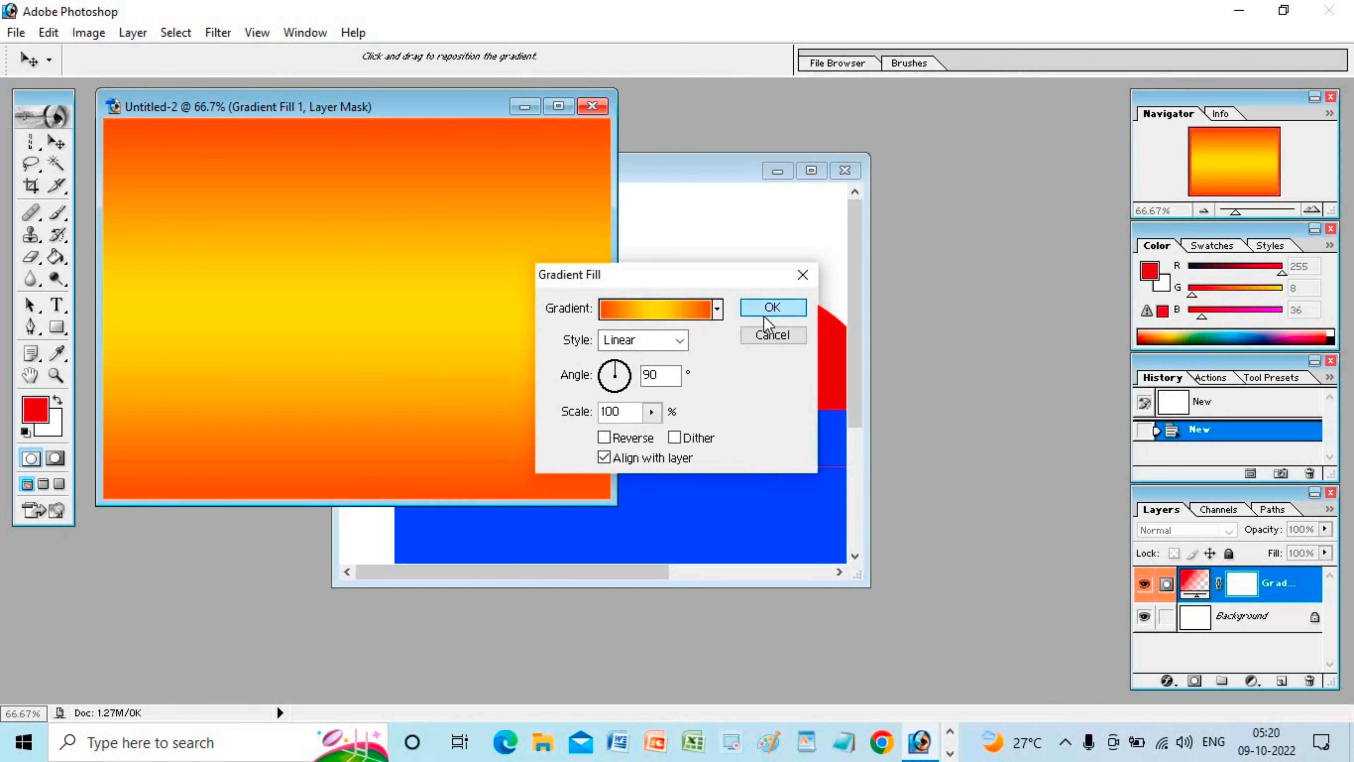
click(767, 311)
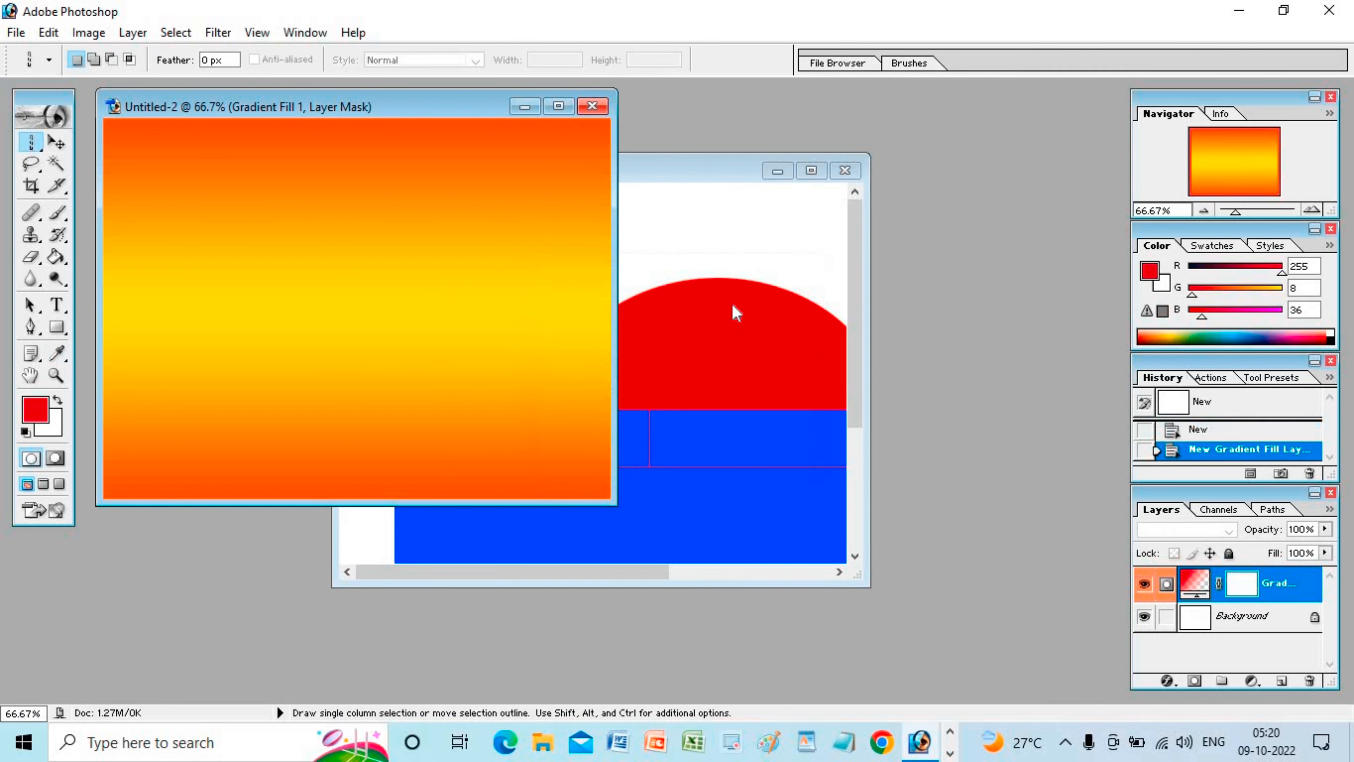
Step: Duplicate the gradient fill layer within Untitled-2 as Gradient Fill 1 copy
right_click(1232, 598)
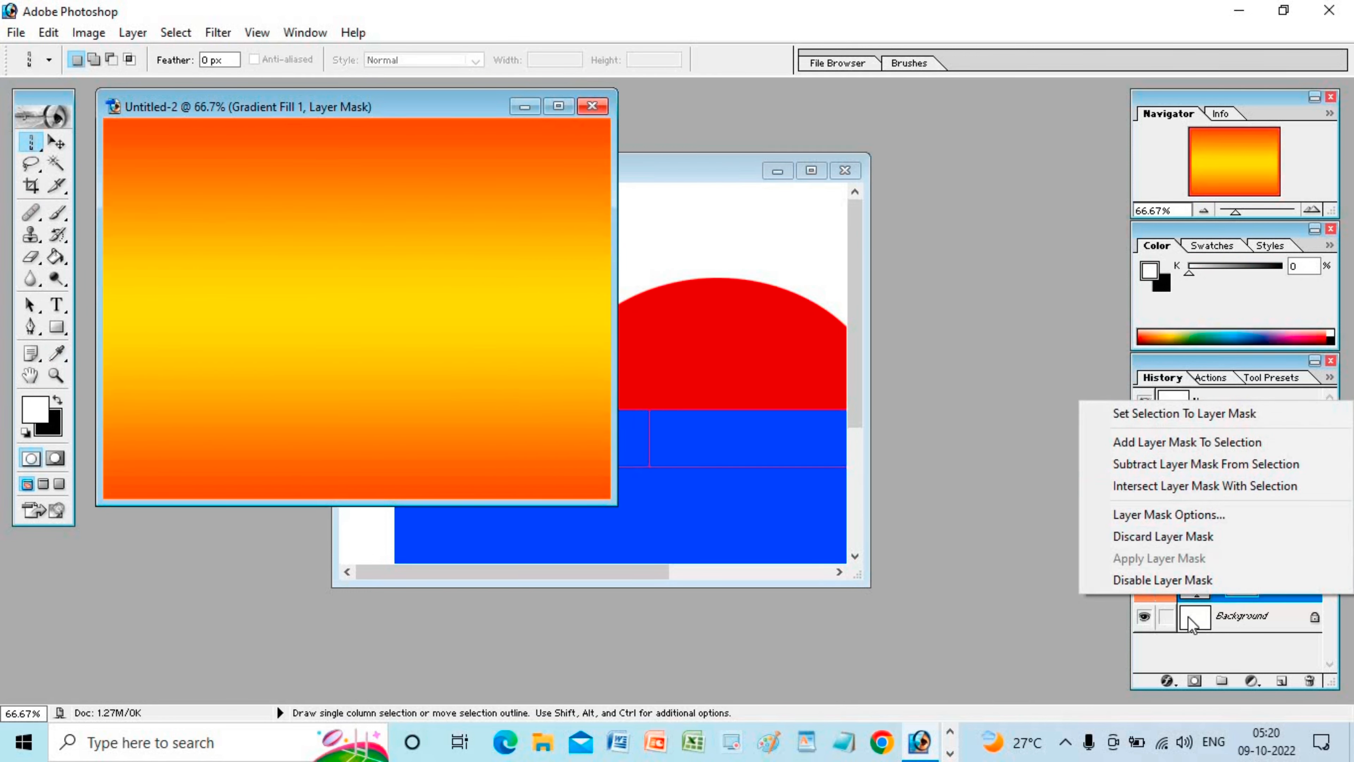
click(1068, 630)
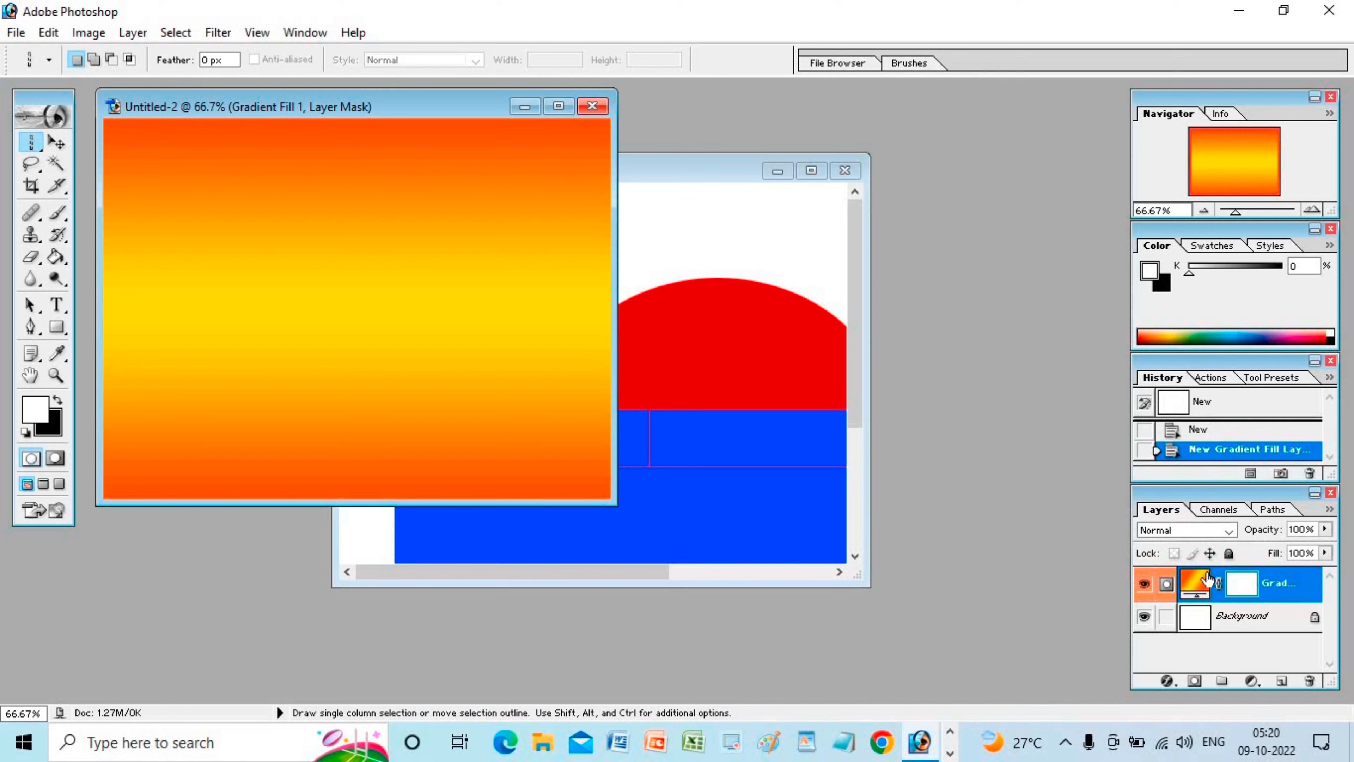
right_click(1279, 585)
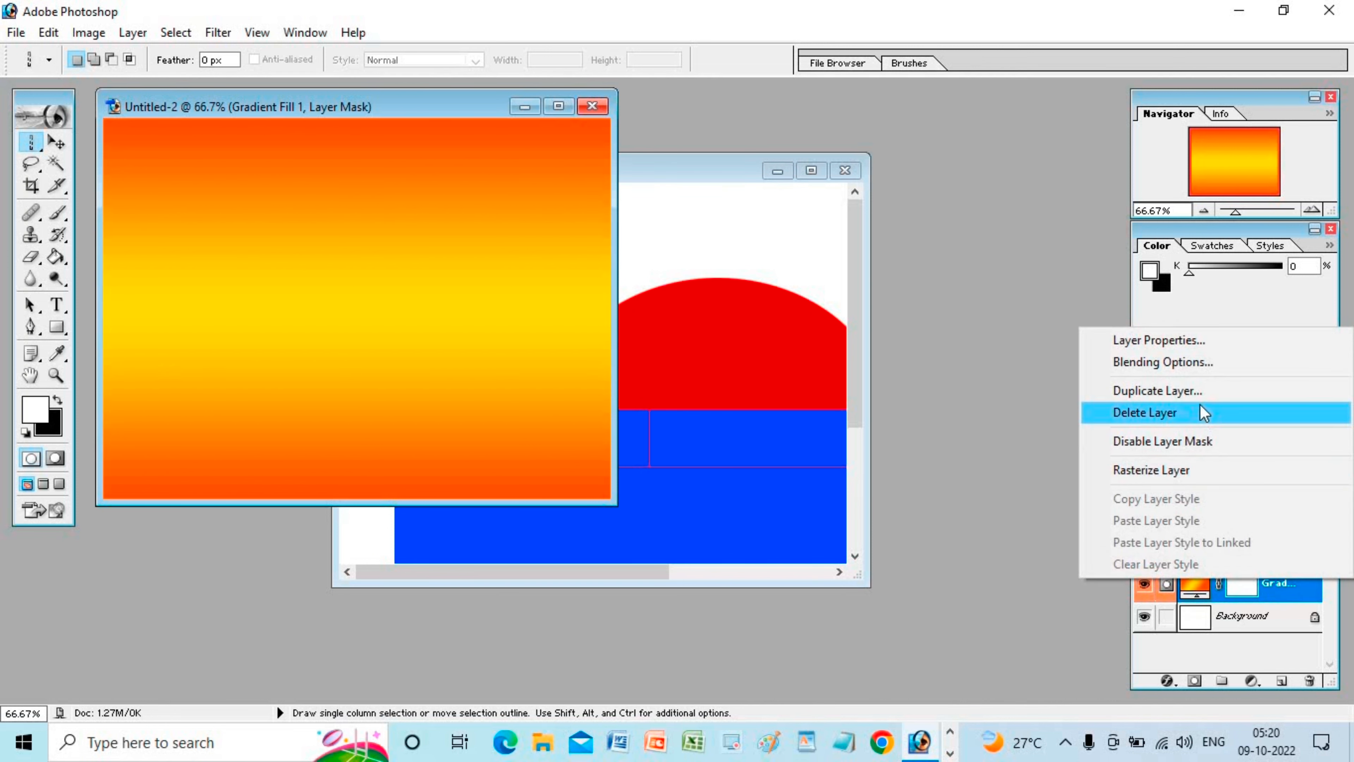
click(1189, 395)
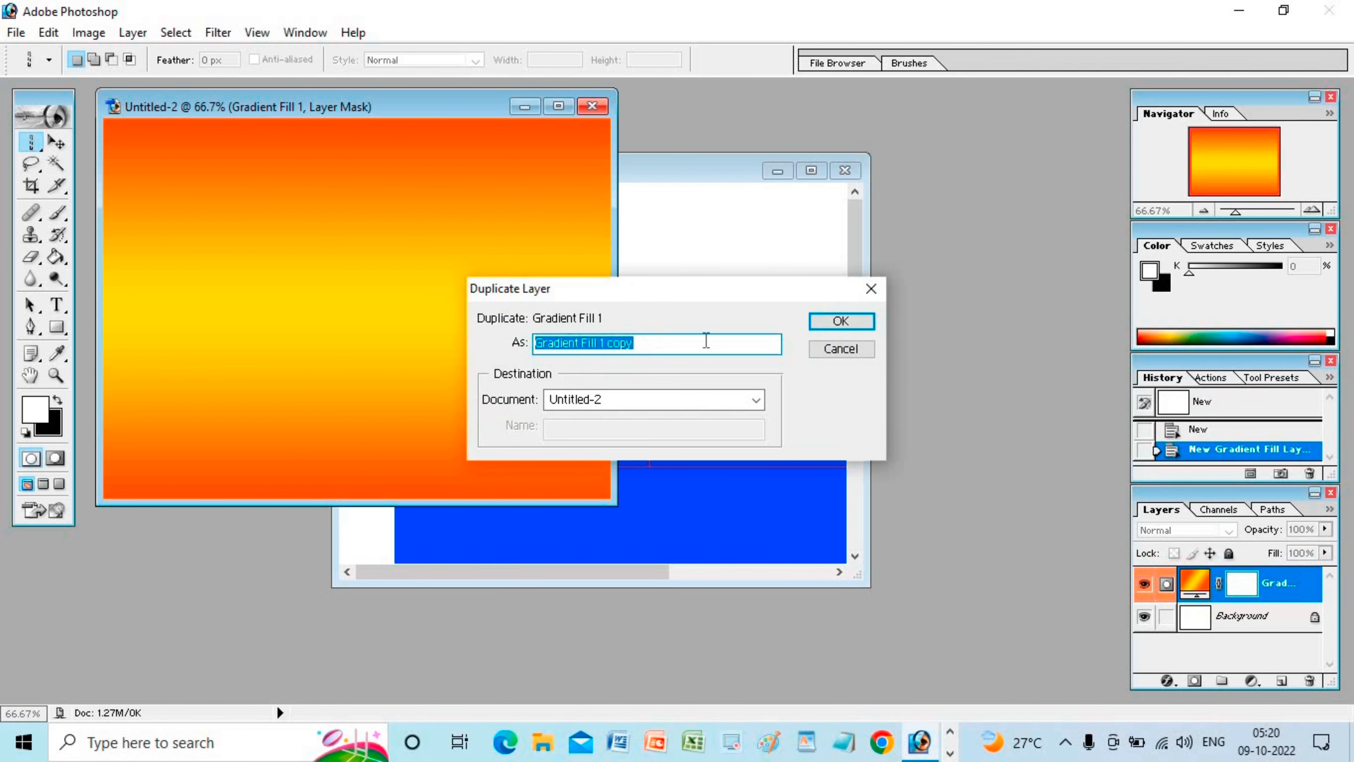
click(840, 320)
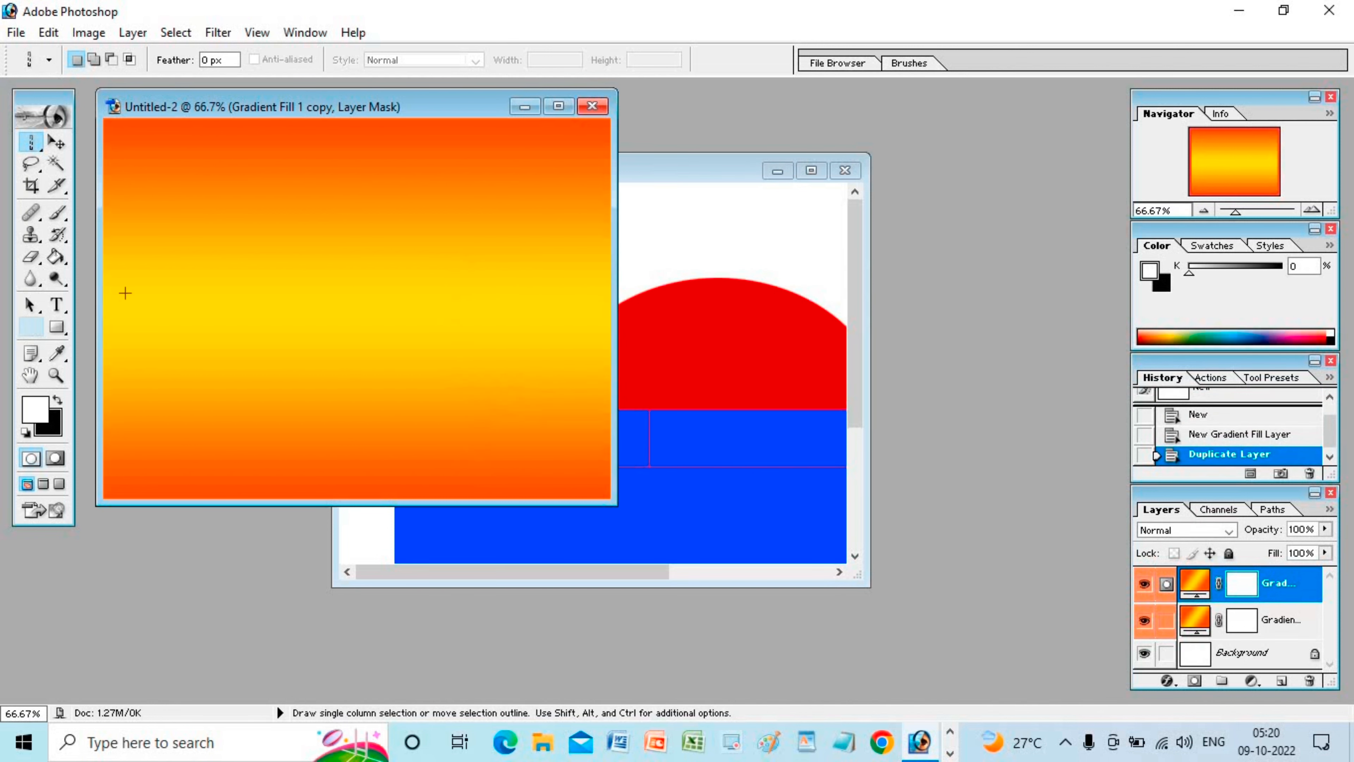
Step: Select the whole canvas of Untitled-1 and move its red dome and blue rectangle artwork onto the gradient in Untitled-2
click(773, 358)
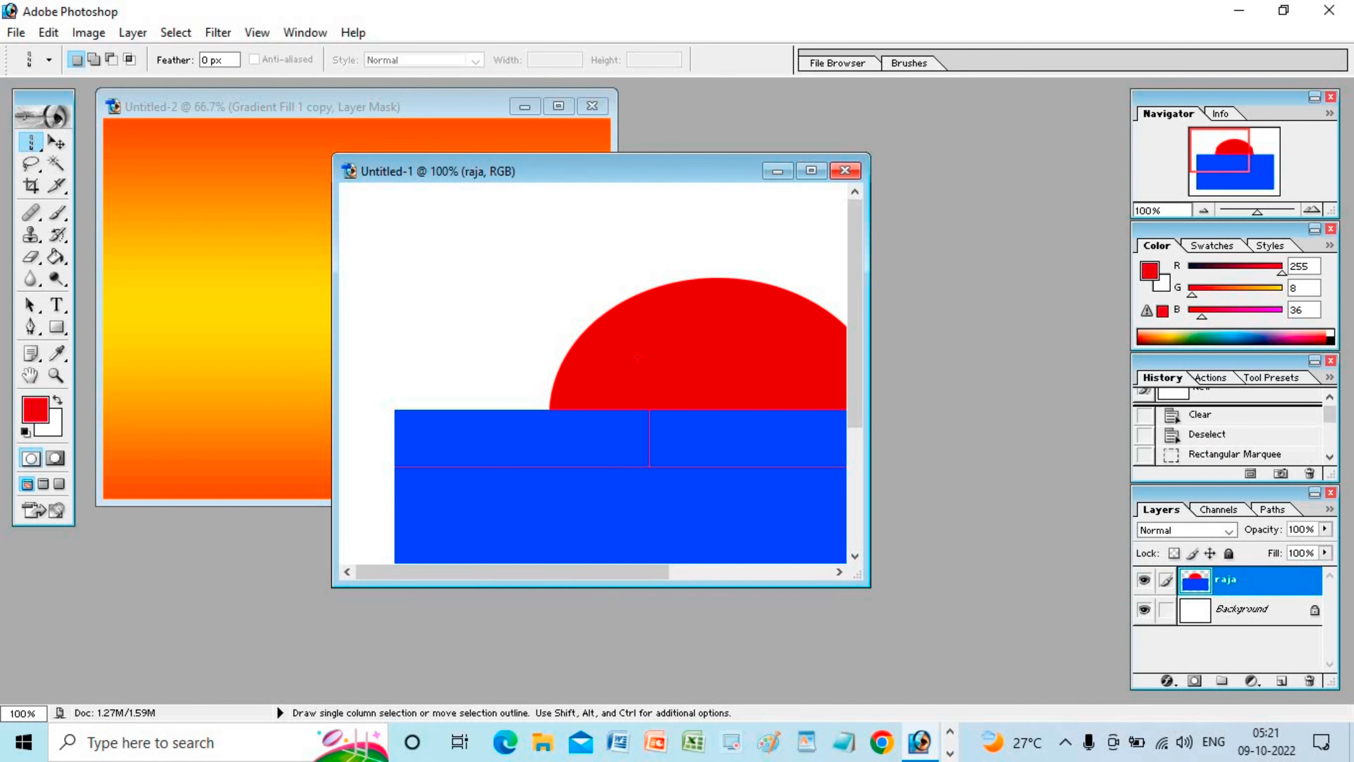
click(56, 142)
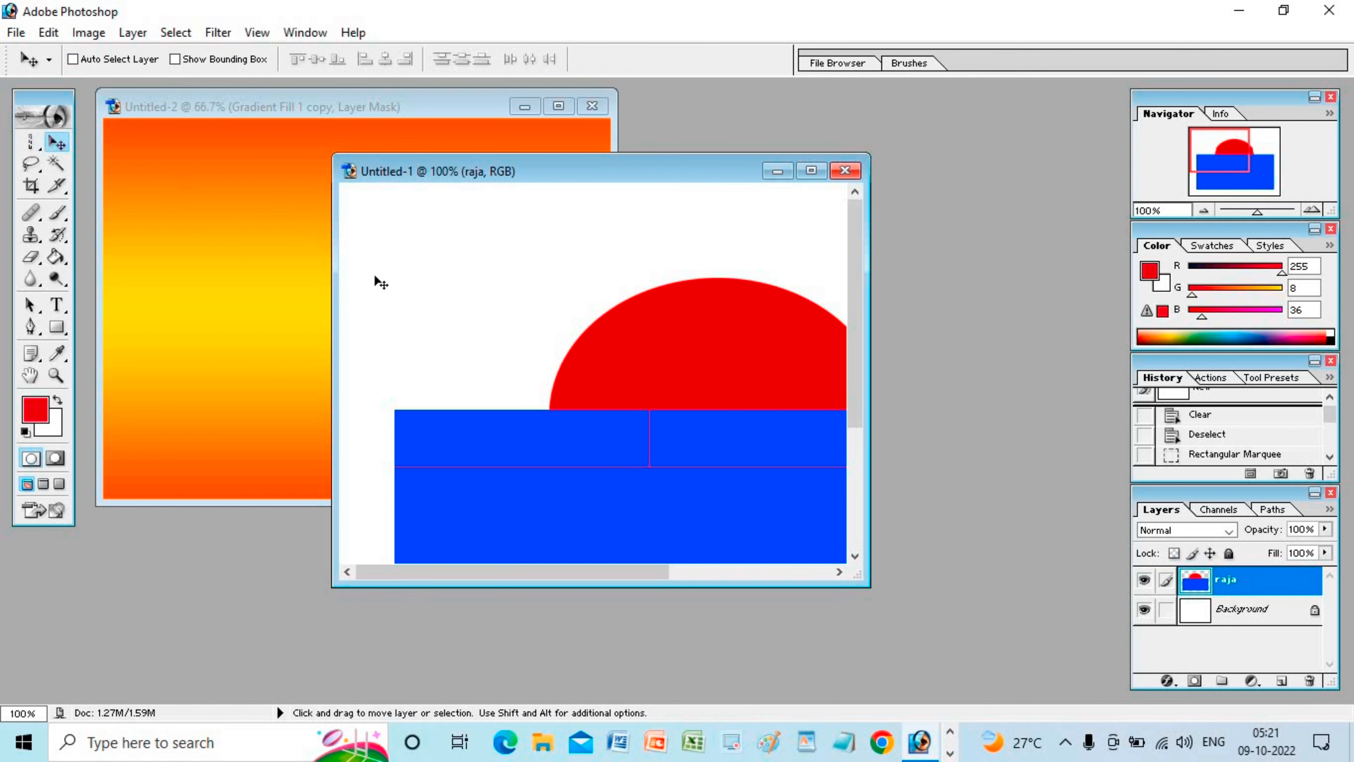
key(ctrl+a)
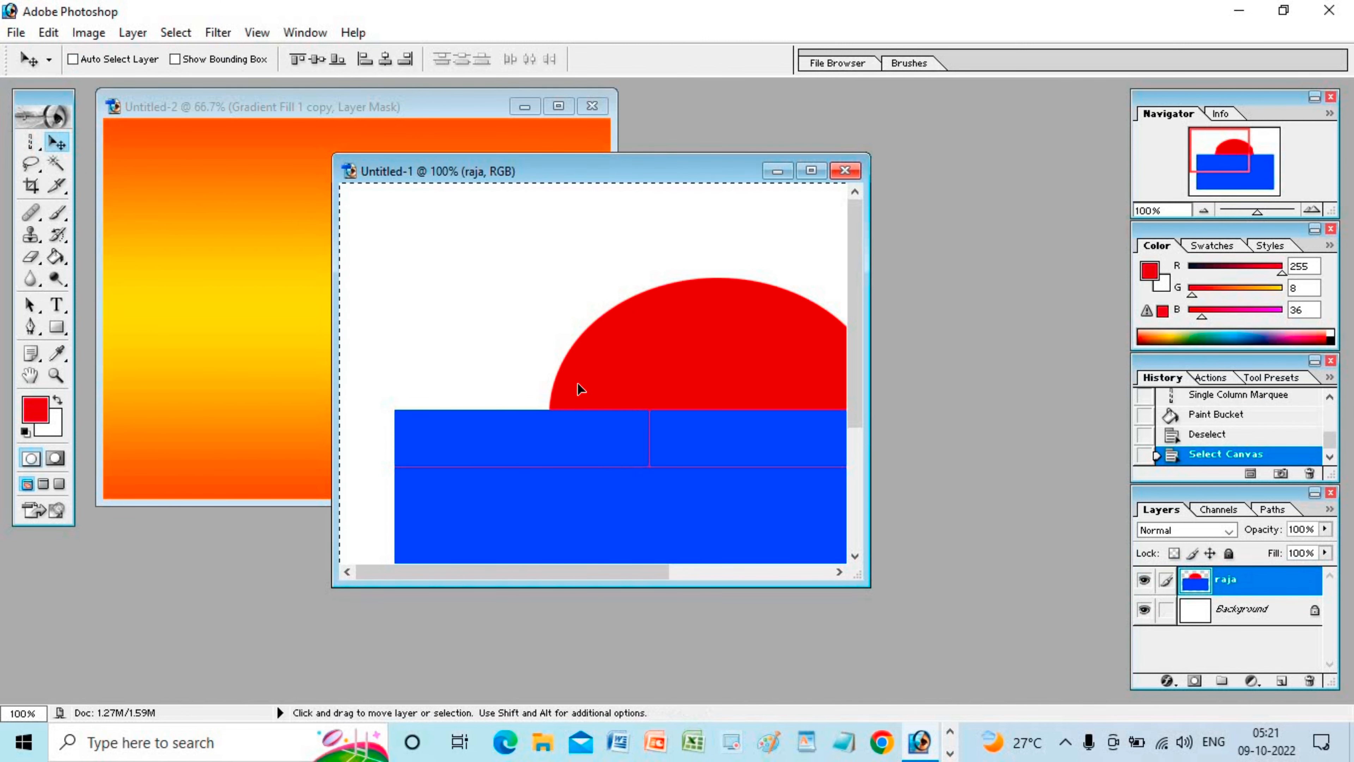
drag(579, 387, 249, 312)
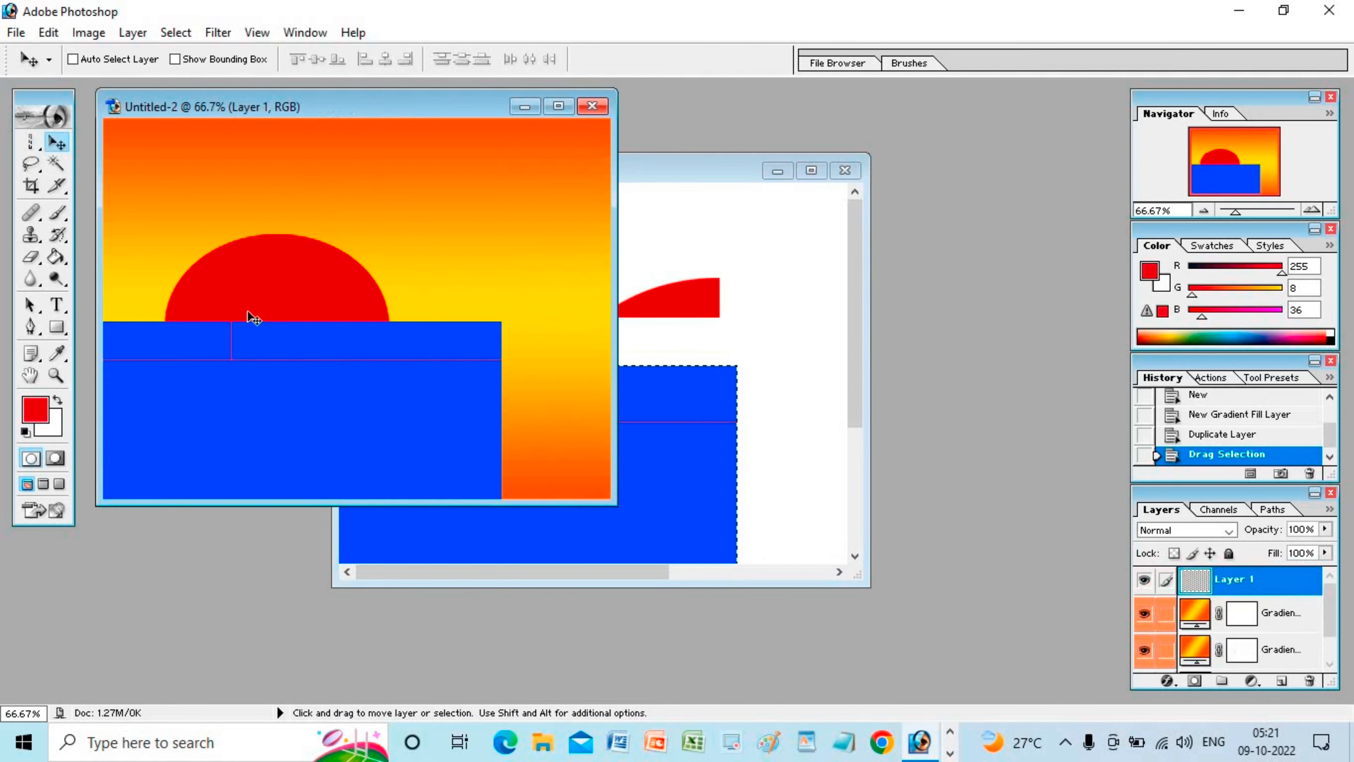
Step: Maximise Untitled-2 and move the dome and rectangle artwork so it sits roughly centred in the lower part of the canvas
click(559, 106)
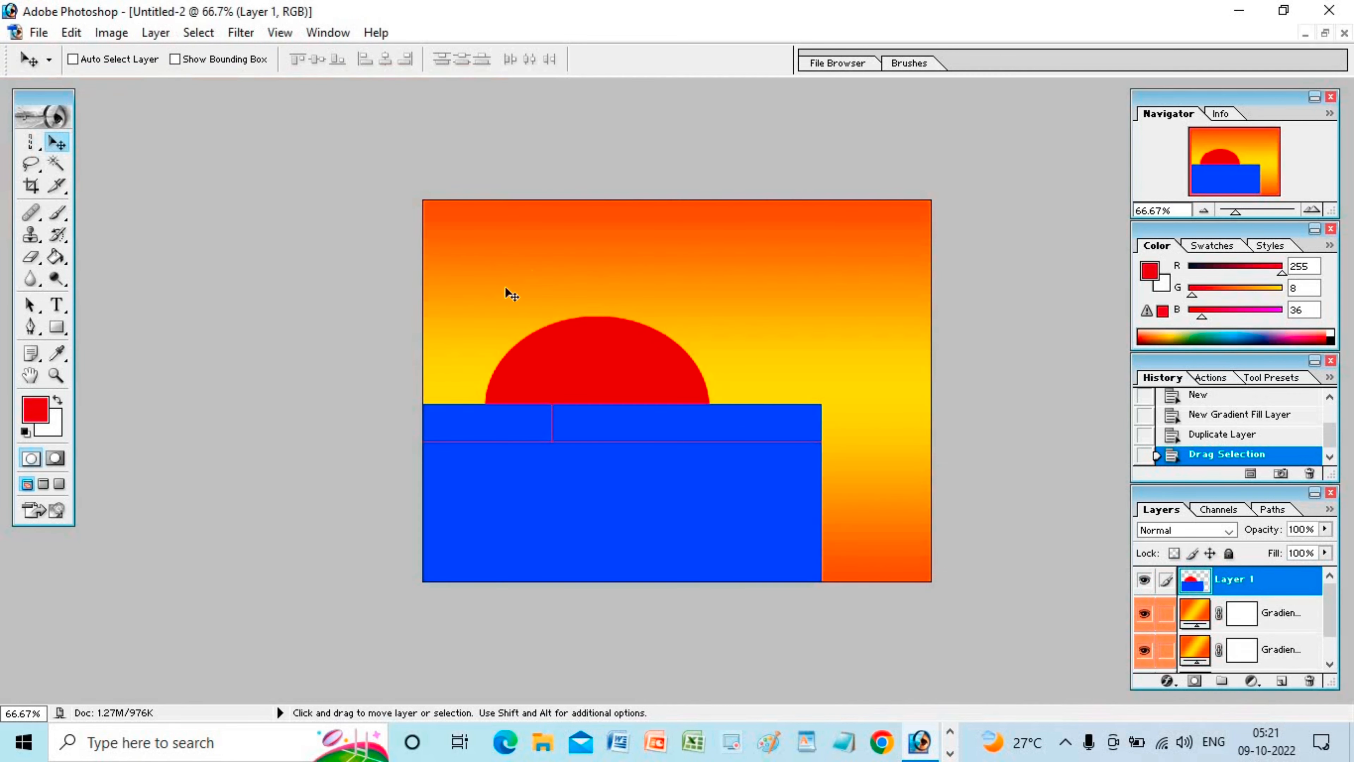
drag(611, 484, 672, 439)
drag(674, 445, 678, 448)
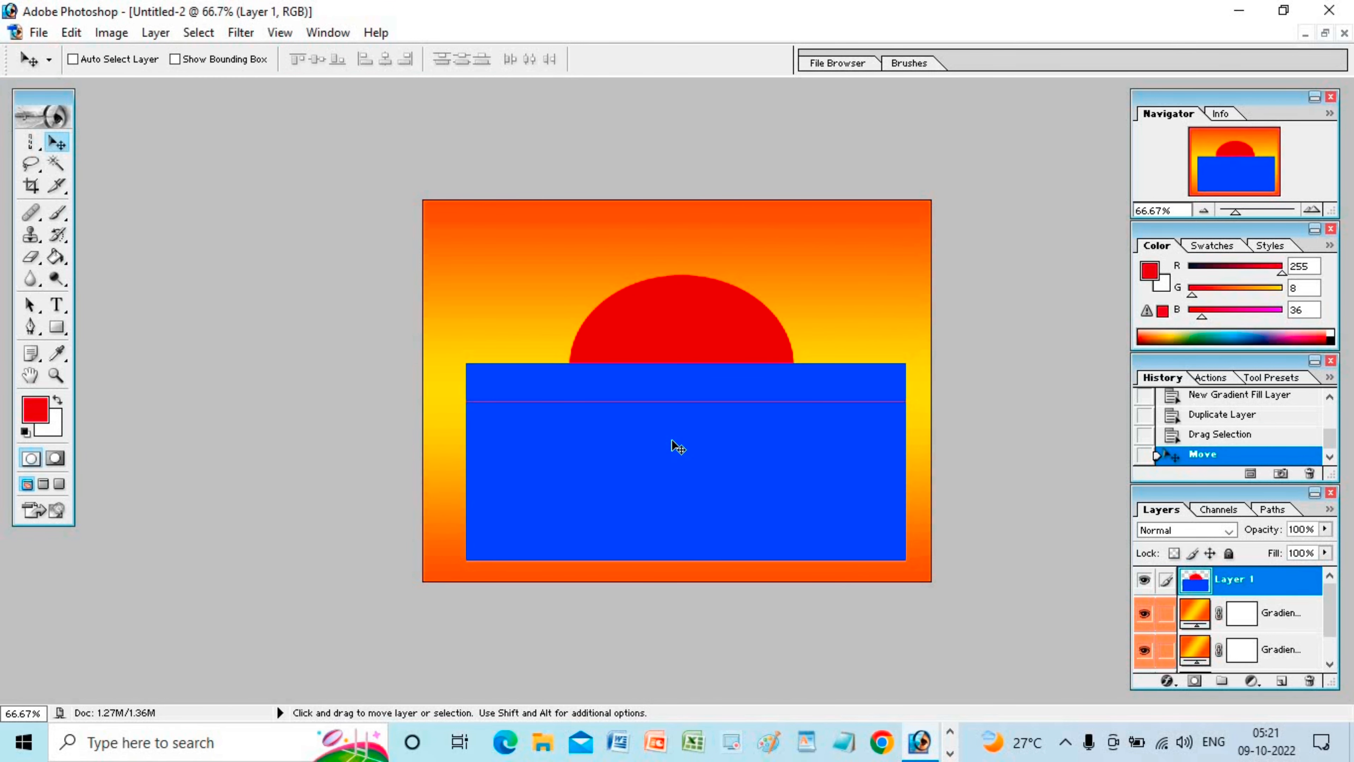
key(ctrl+plus)
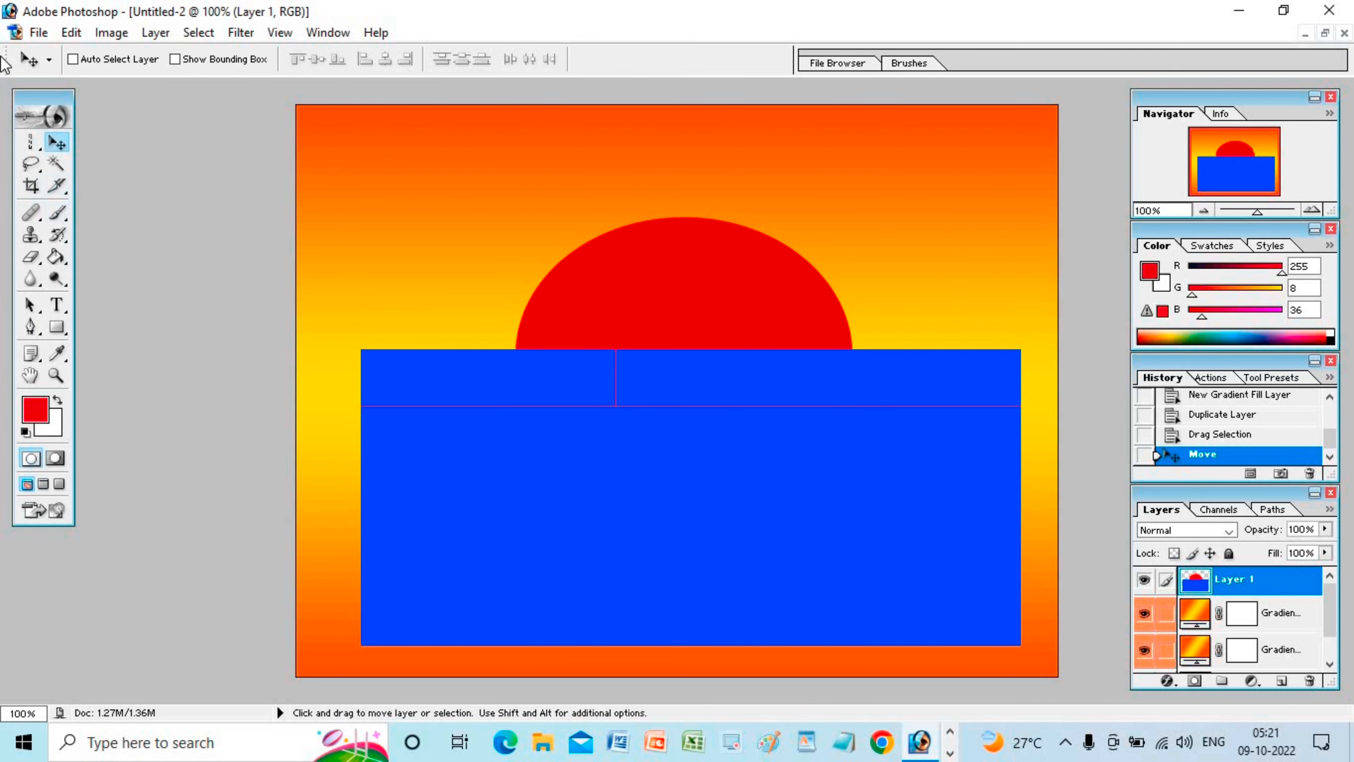
click(1326, 34)
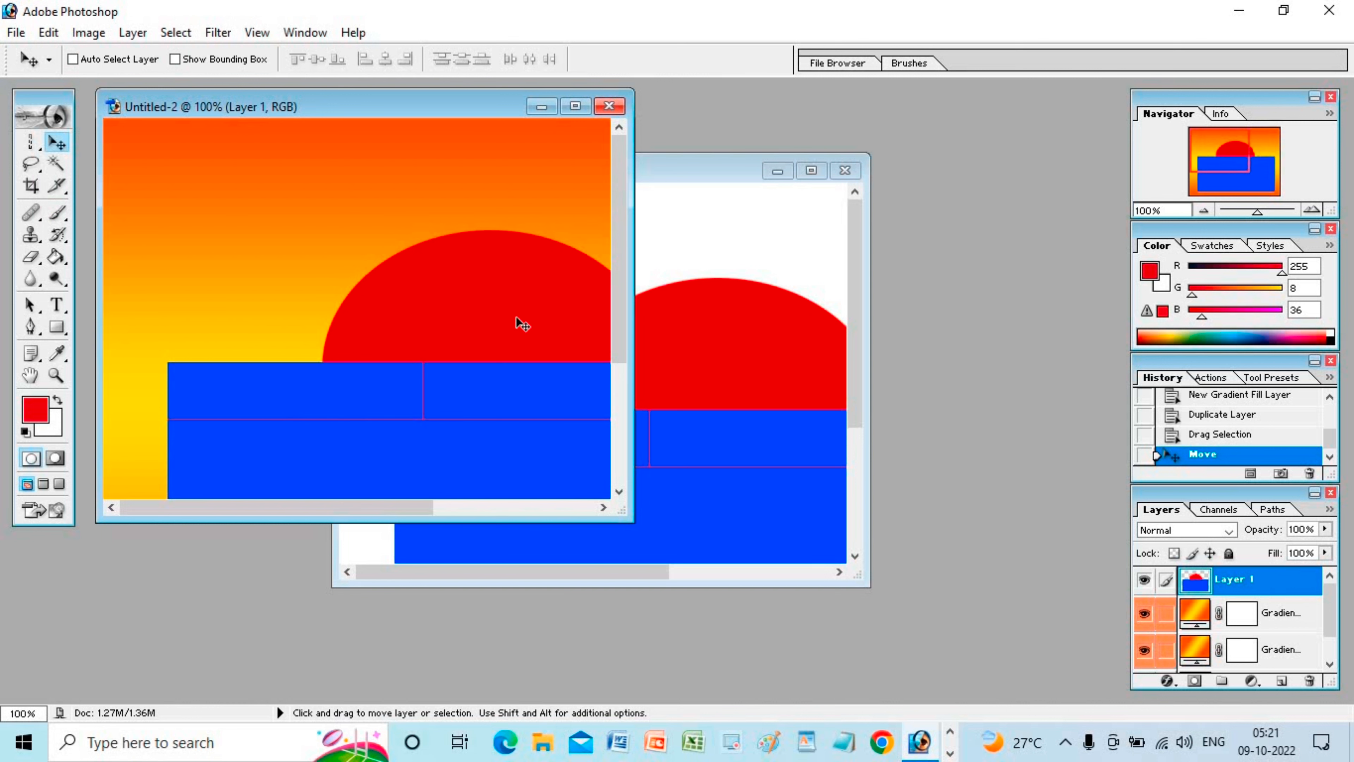
click(575, 106)
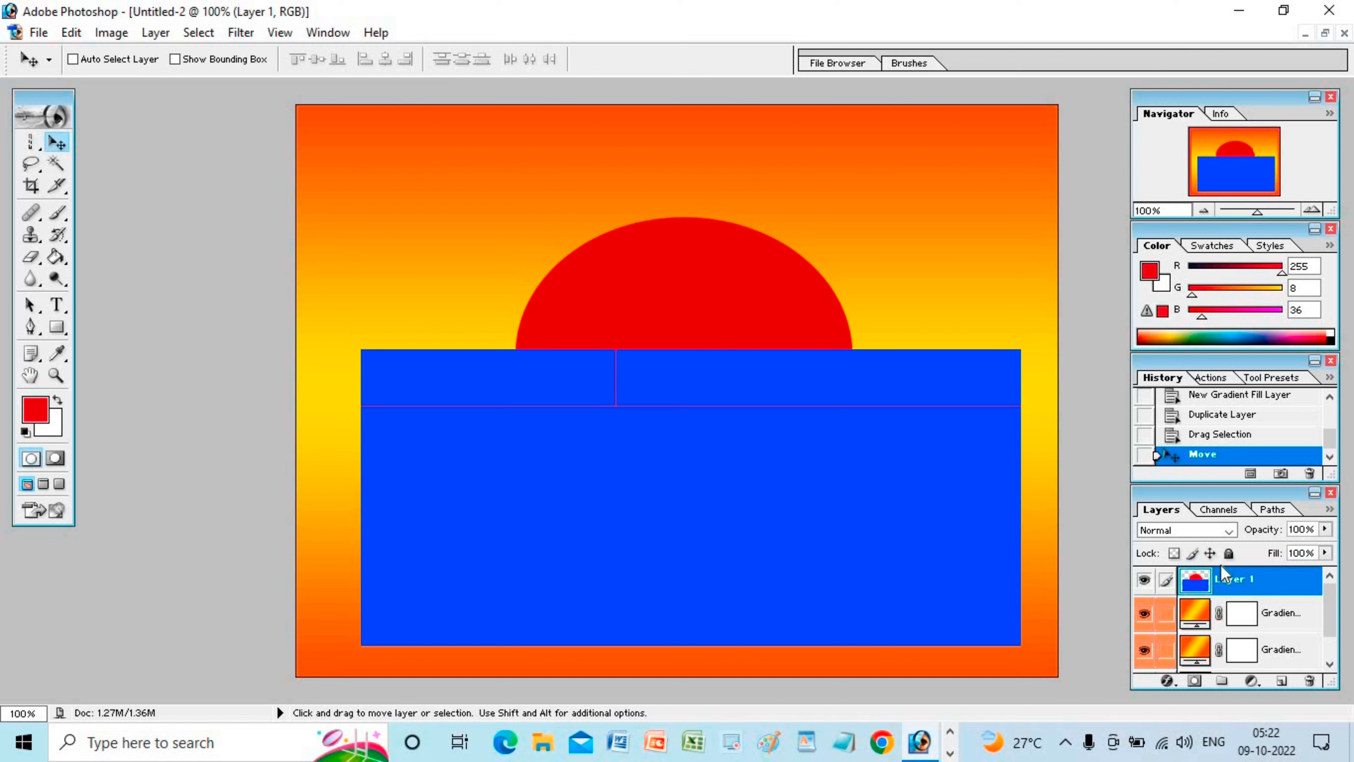
drag(1221, 564, 1229, 658)
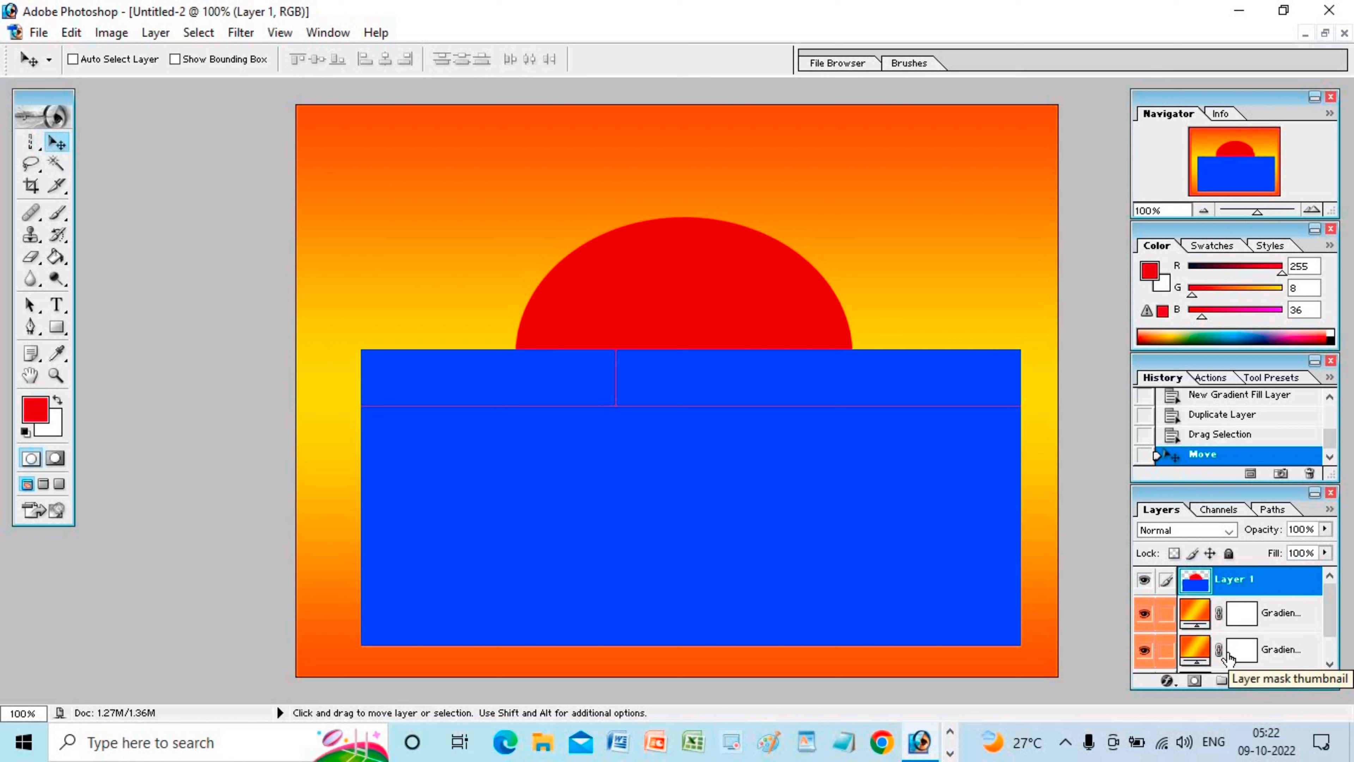
scroll(1214, 450, up, 3)
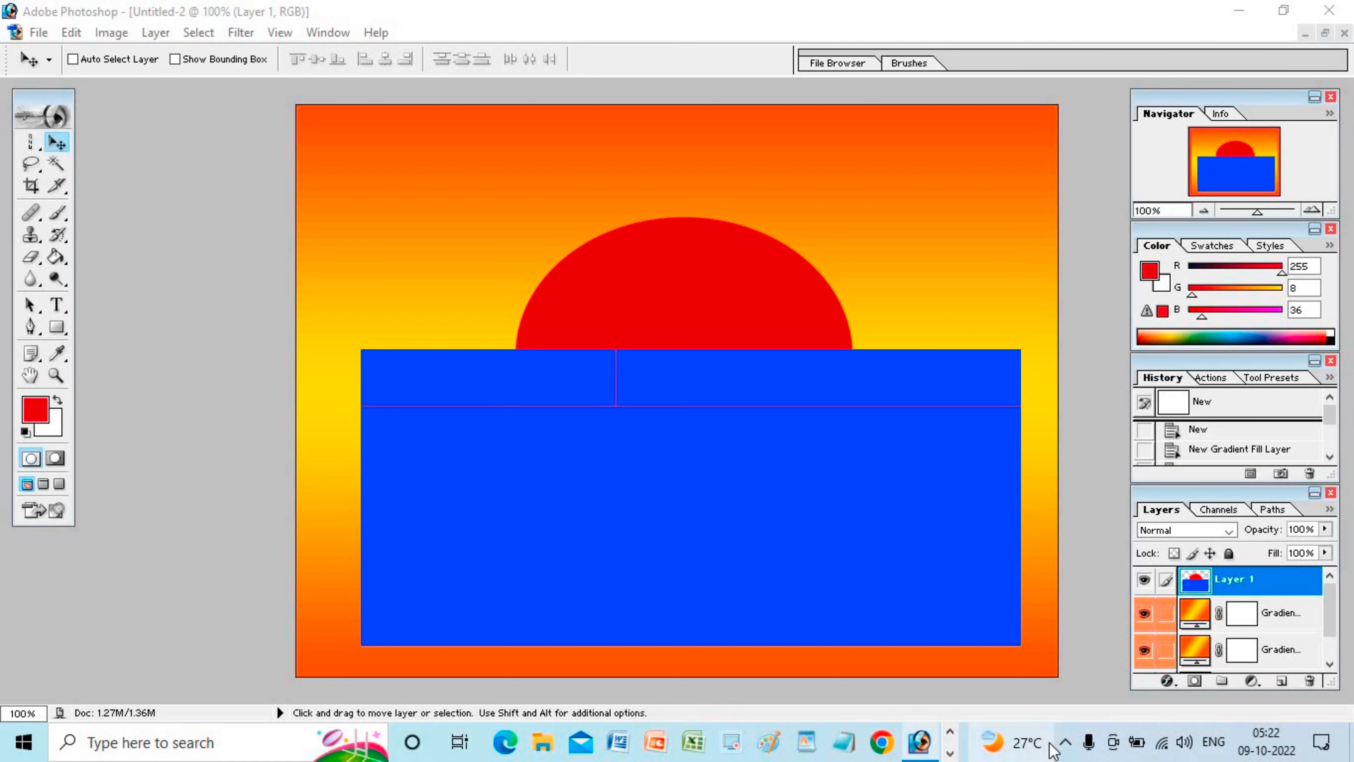
click(1065, 742)
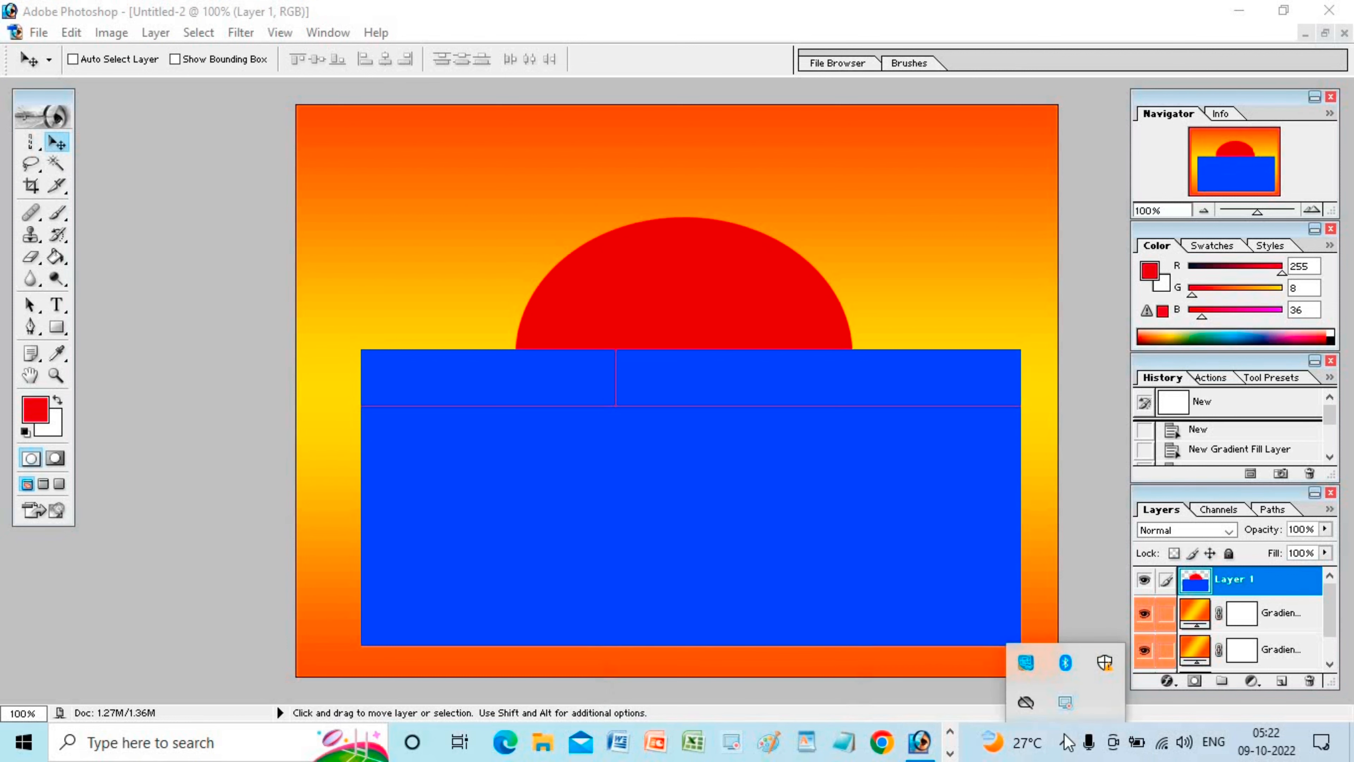
right_click(1068, 712)
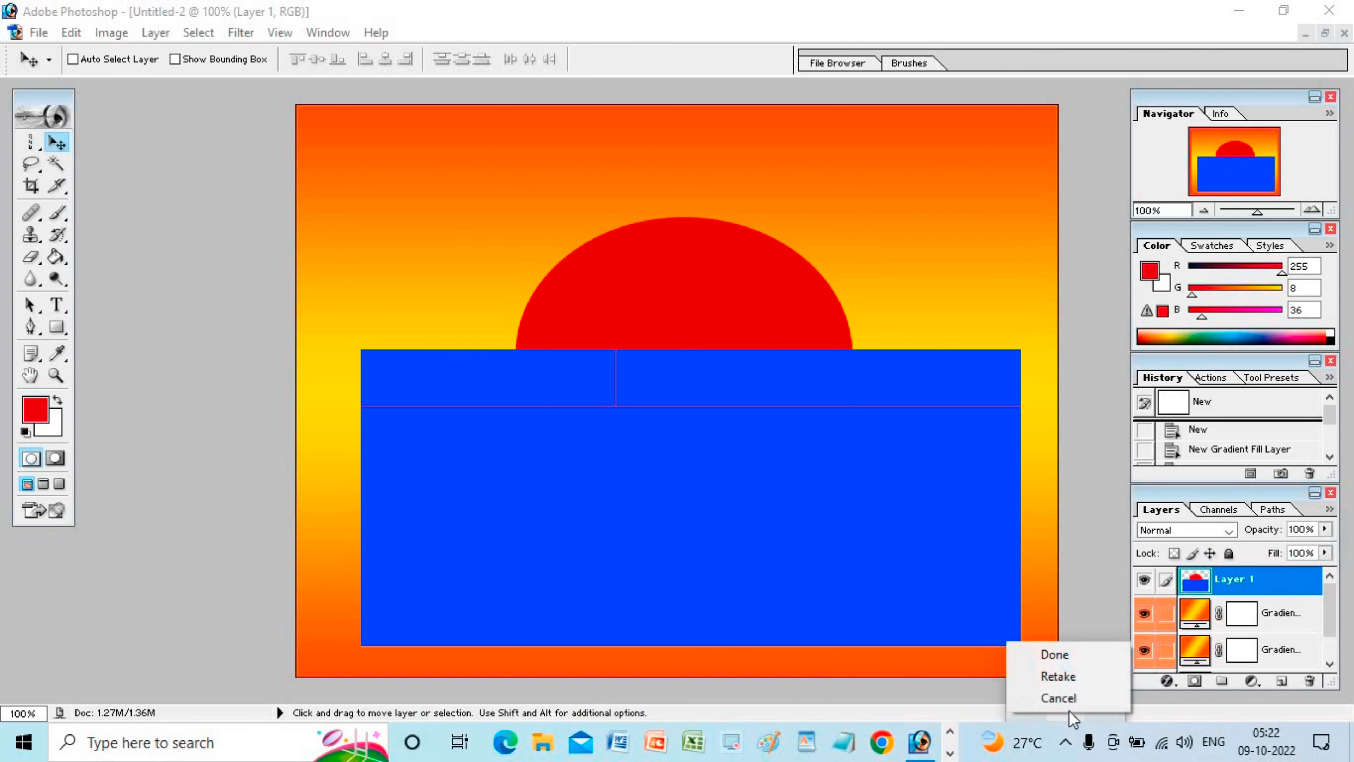